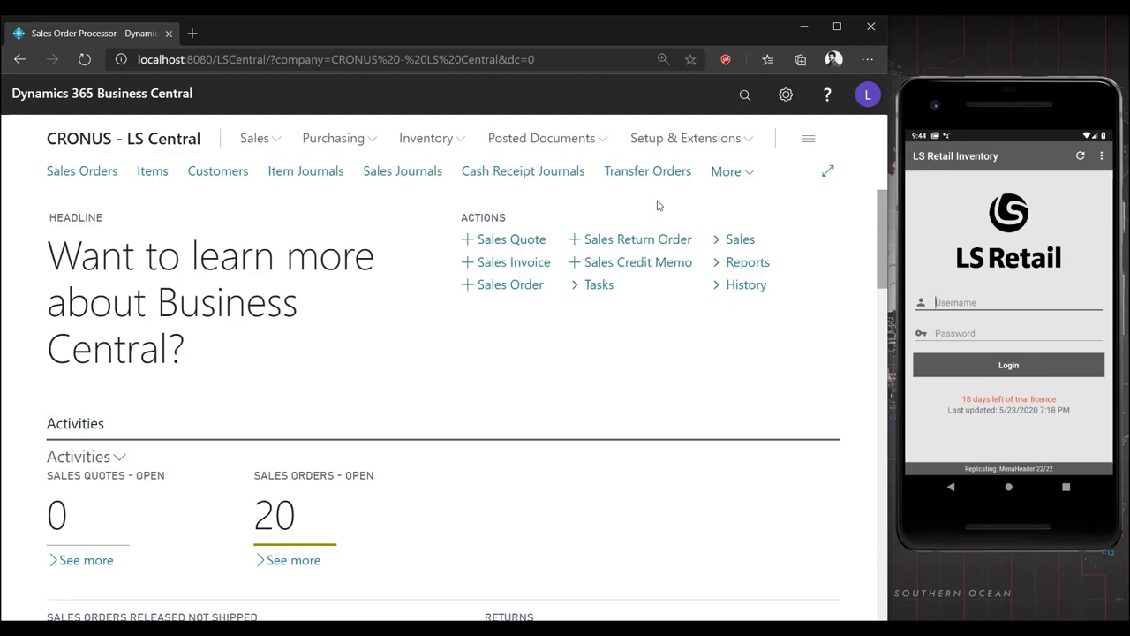
Examine the purchase, transfer, receiving and store inventory pages available across all roles in the role explorer
click(747, 174)
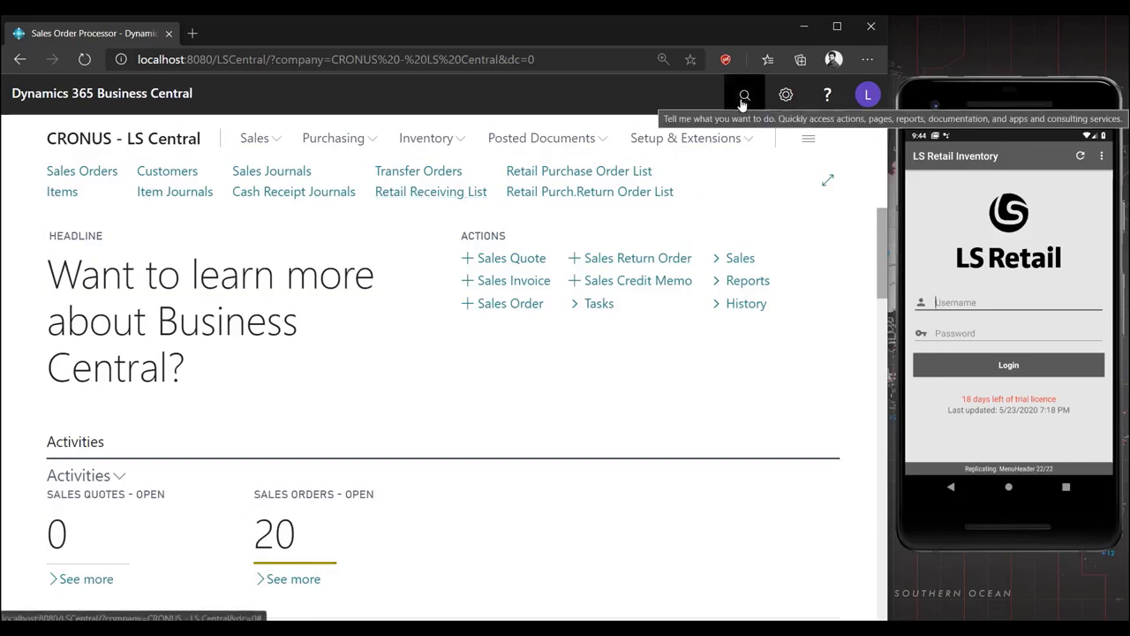
click(810, 153)
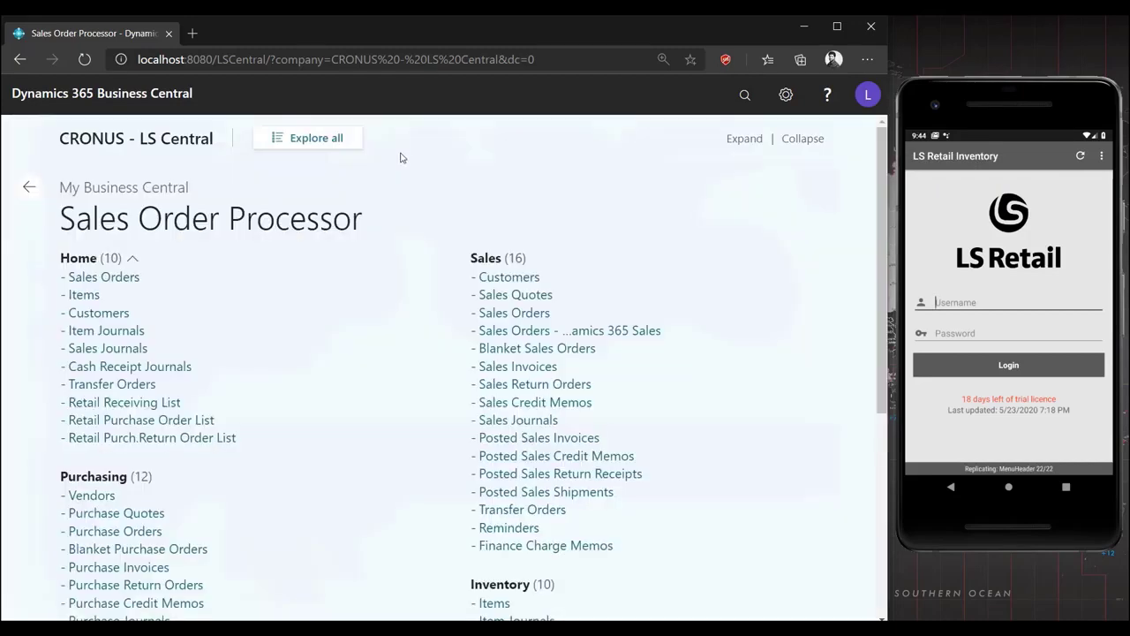
click(320, 146)
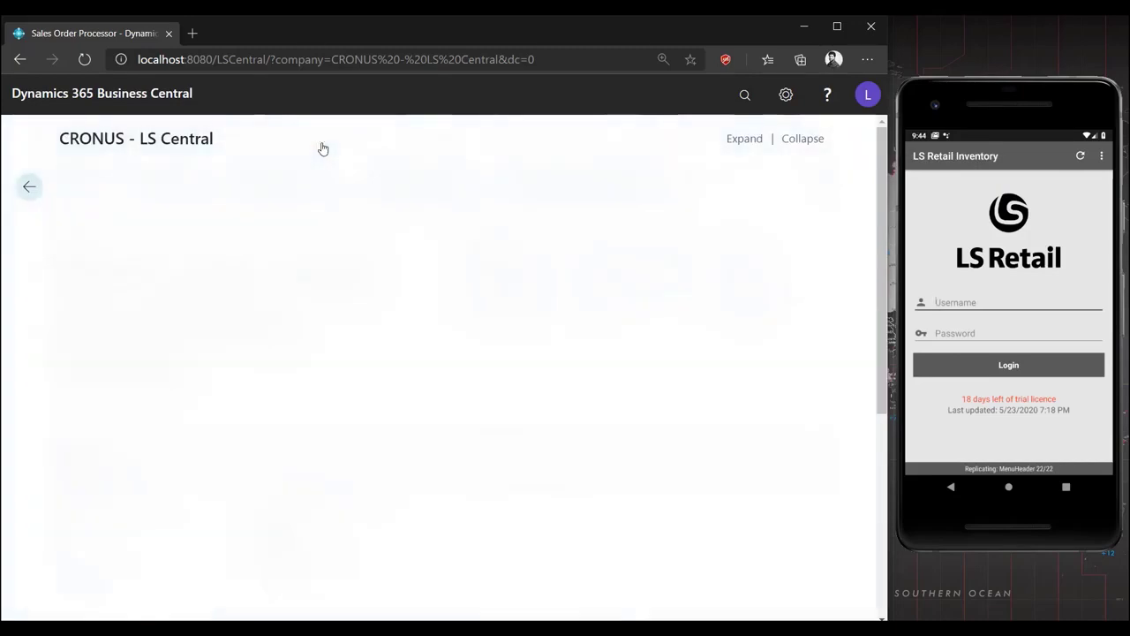
scroll(305, 336, down, 2)
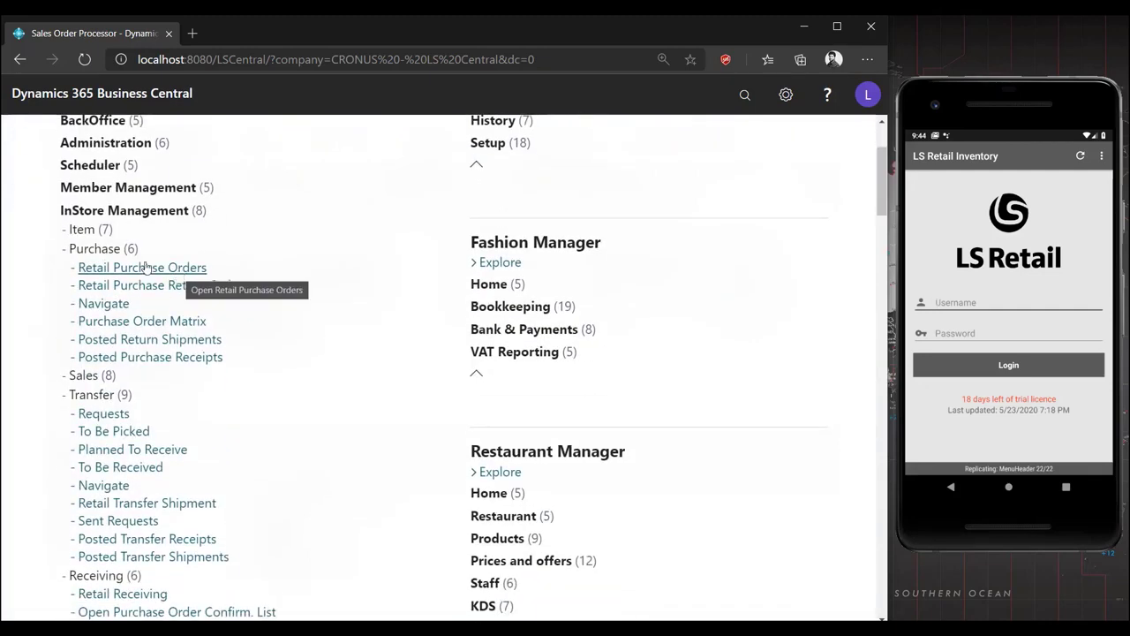
scroll(265, 303, down, 6)
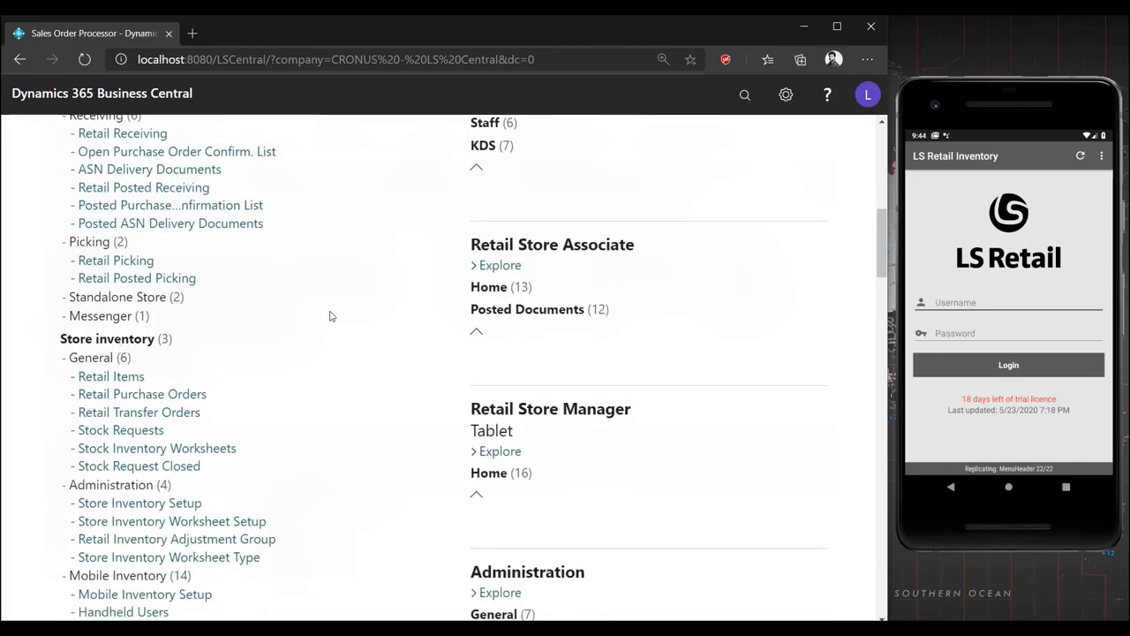
key(Escape)
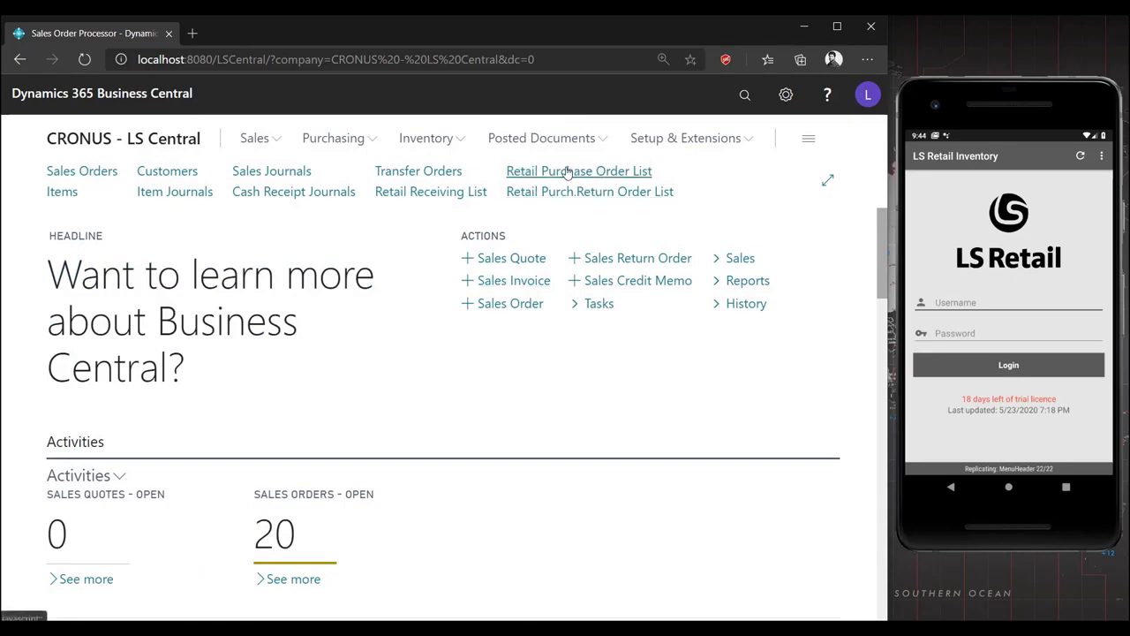
Create a new retail purchase order from the Retail Purchase Order List with London Postmaster as the vendor
click(568, 172)
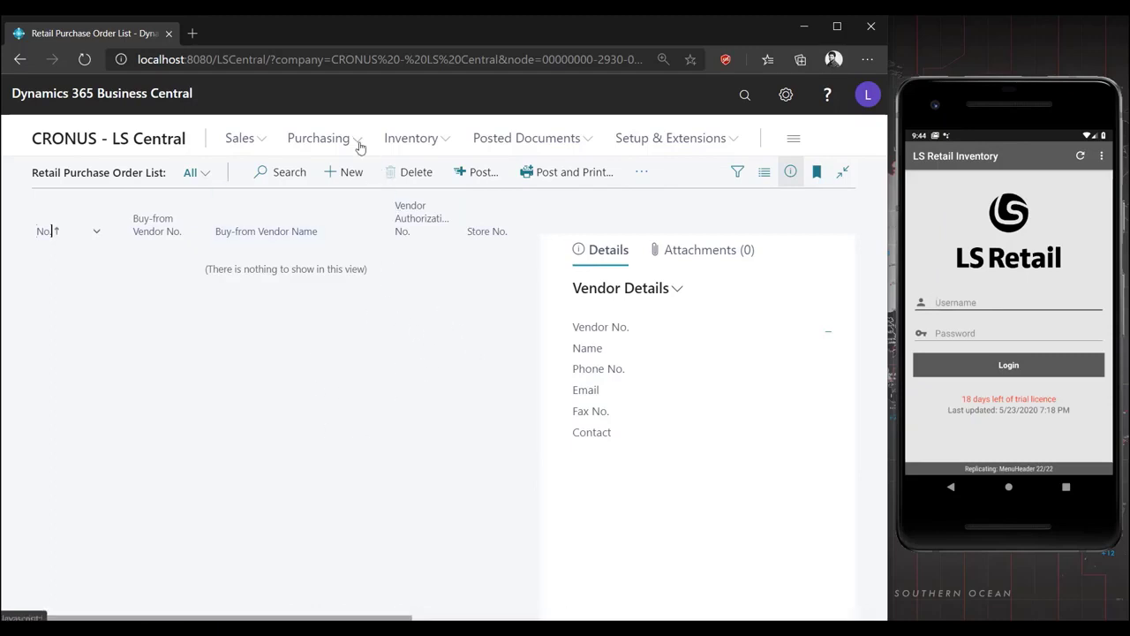
click(346, 173)
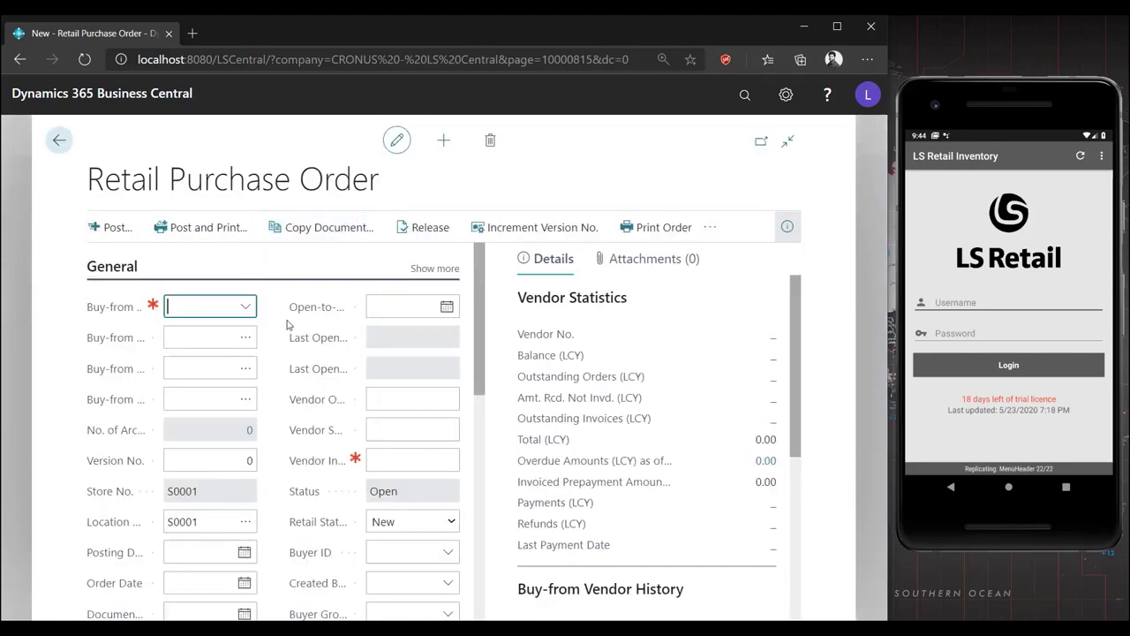
click(182, 304)
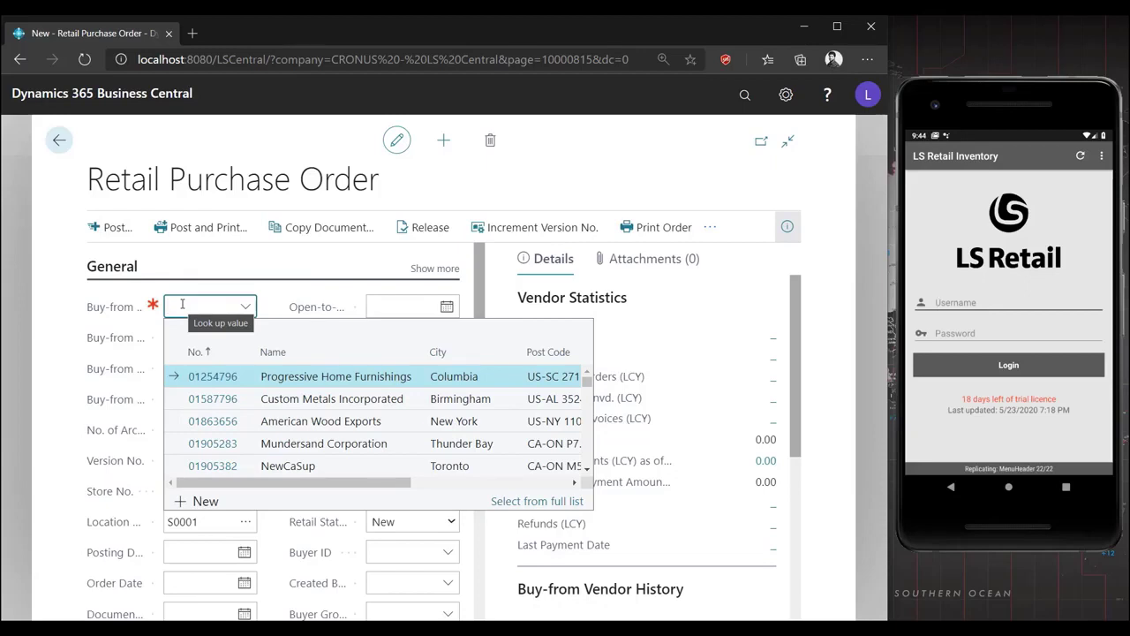
text(London)
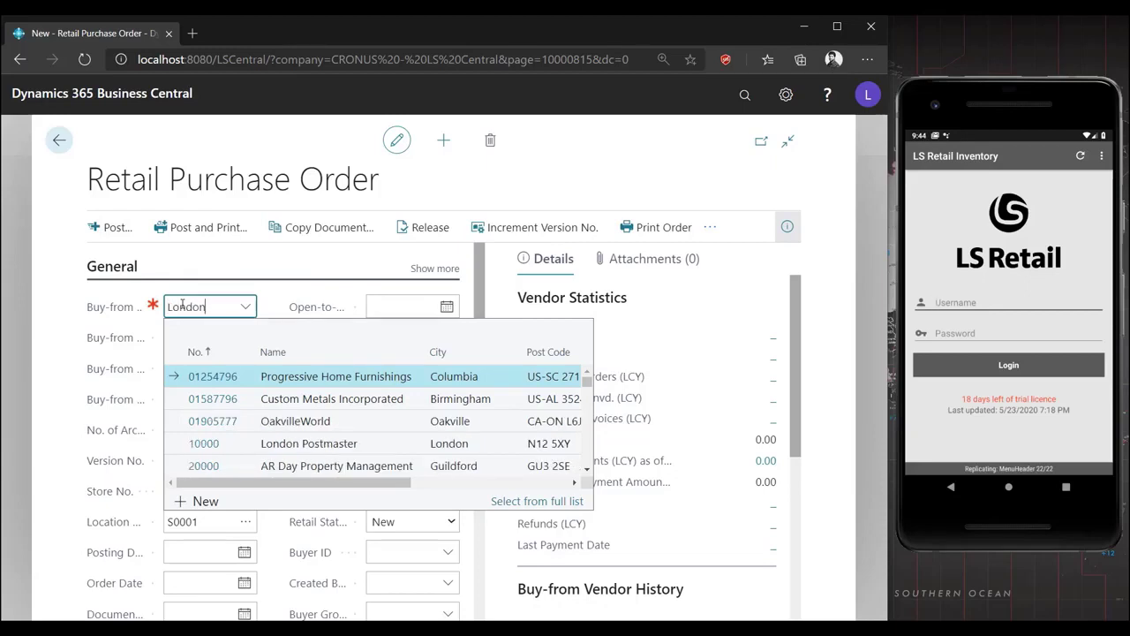
click(296, 382)
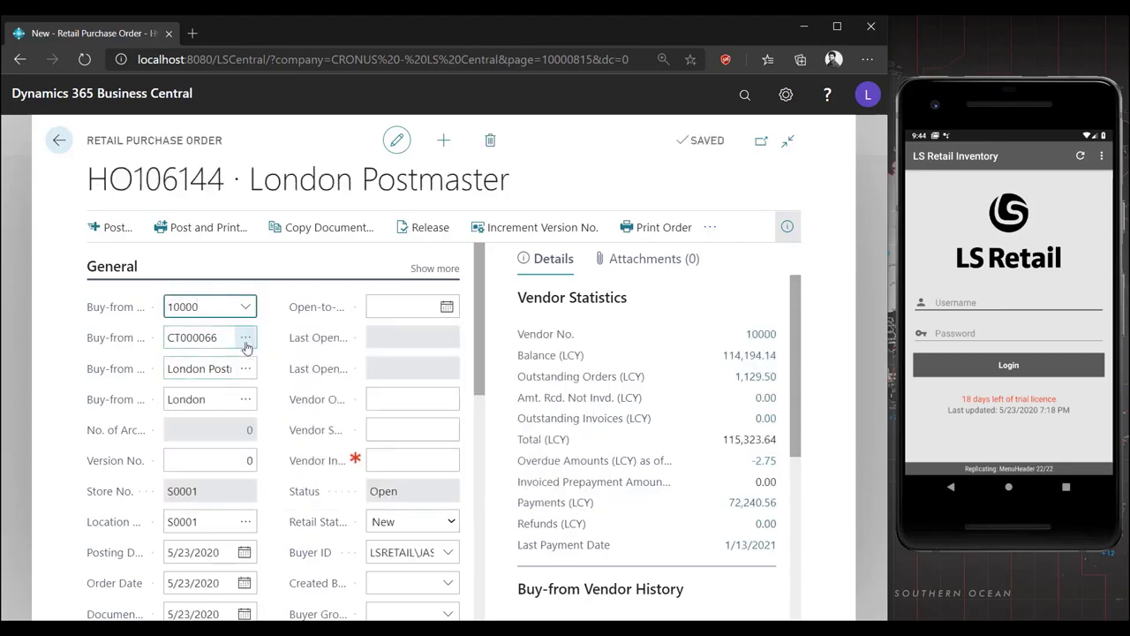
Check the order's contact, vendor name and city fields, and set the vendor invoice number to JW04
click(198, 341)
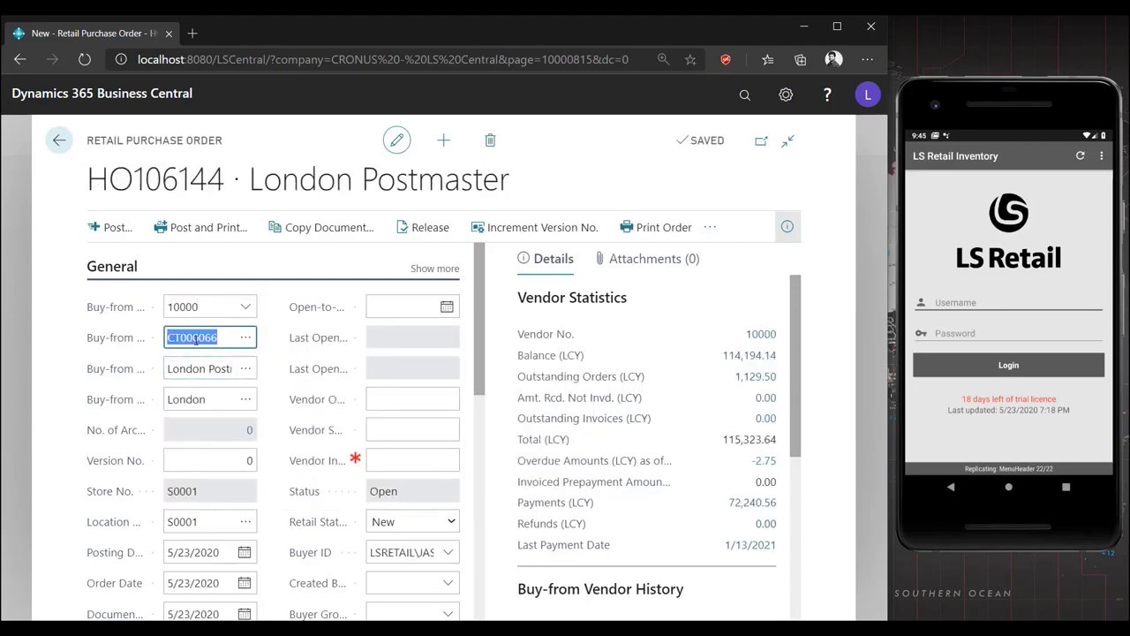
double_click(186, 369)
double_click(188, 398)
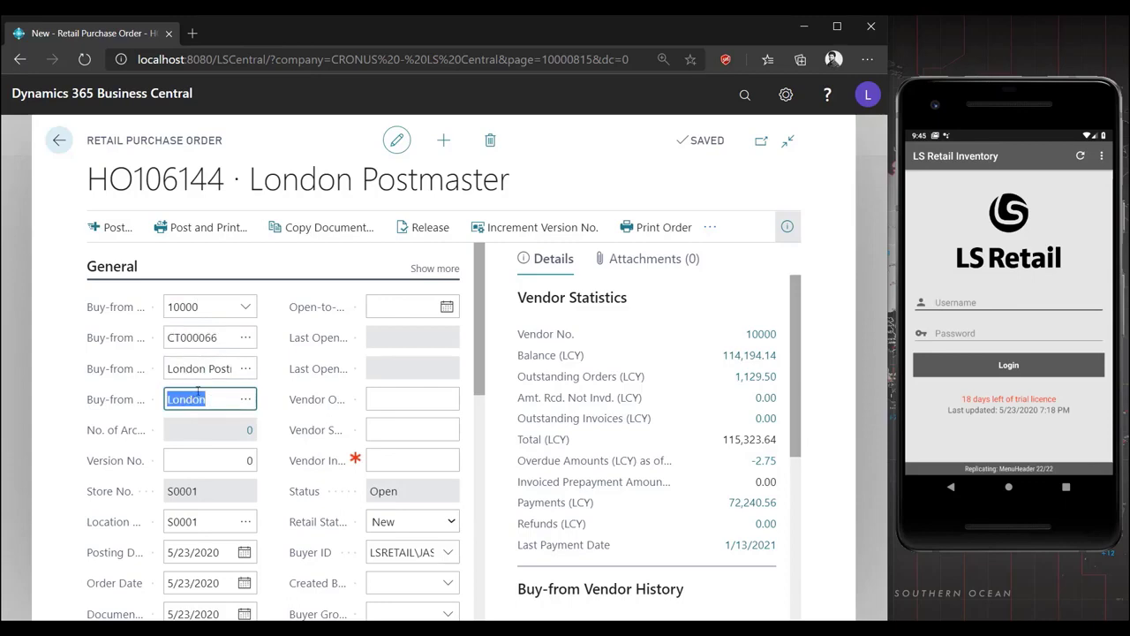
click(388, 457)
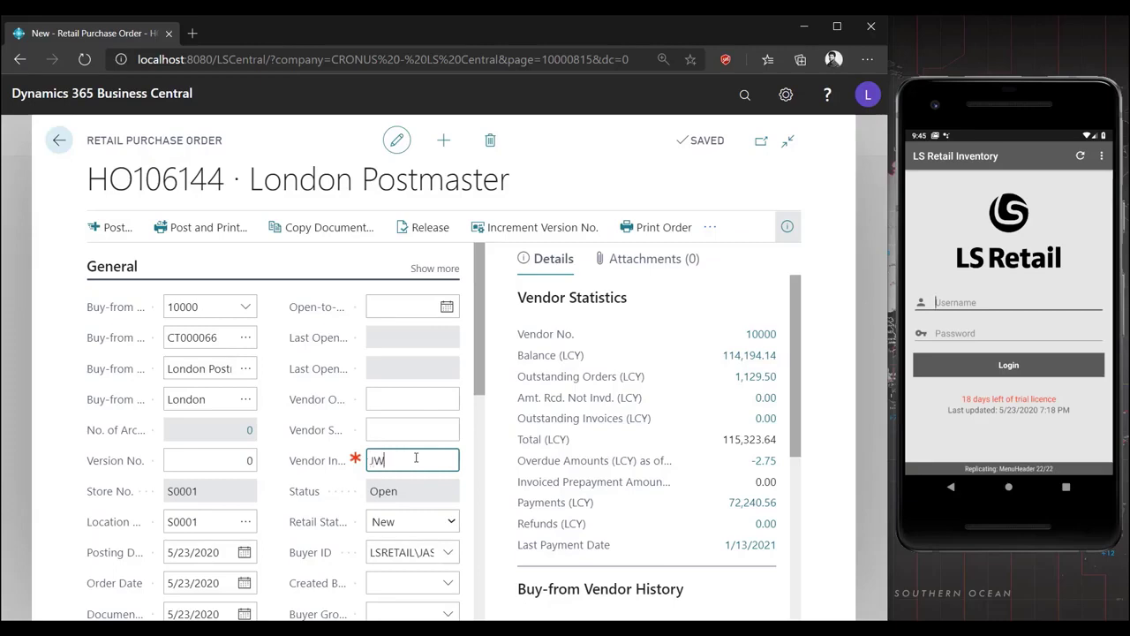
text(JW03)
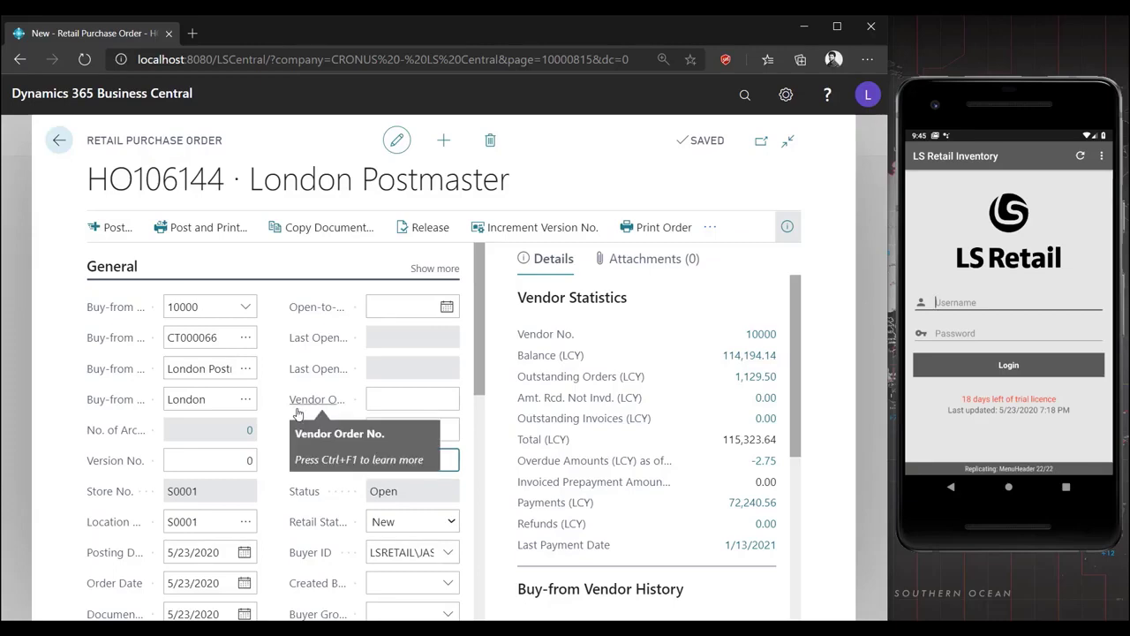
Add an item line for milk to the purchase order with a quantity of 50 cartons
scroll(275, 478, down, 3)
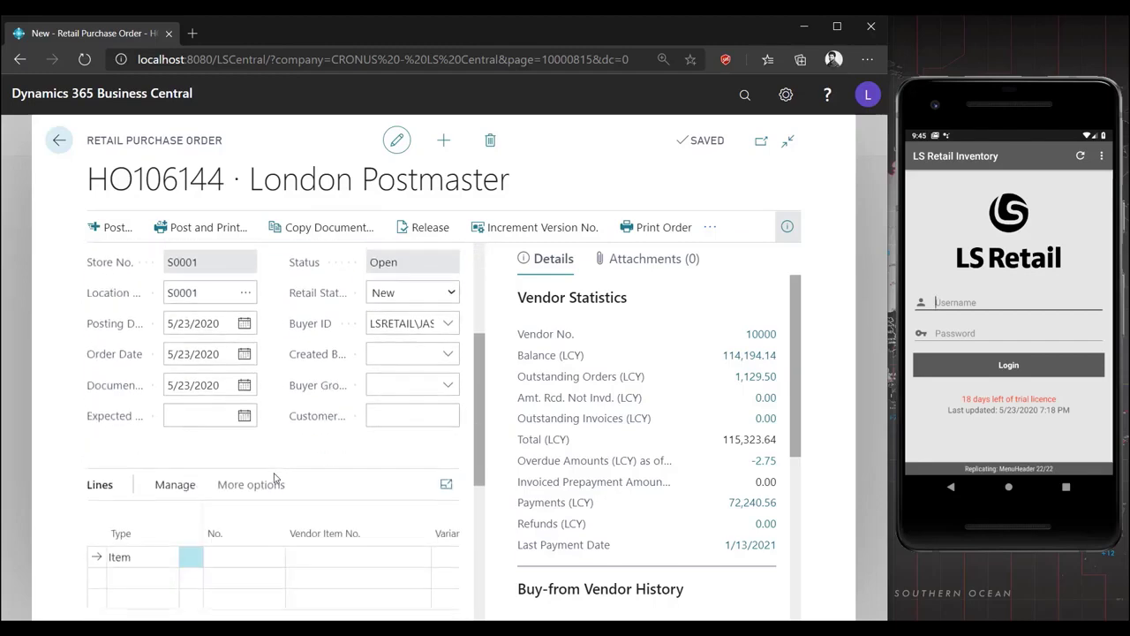
scroll(275, 478, down, 2)
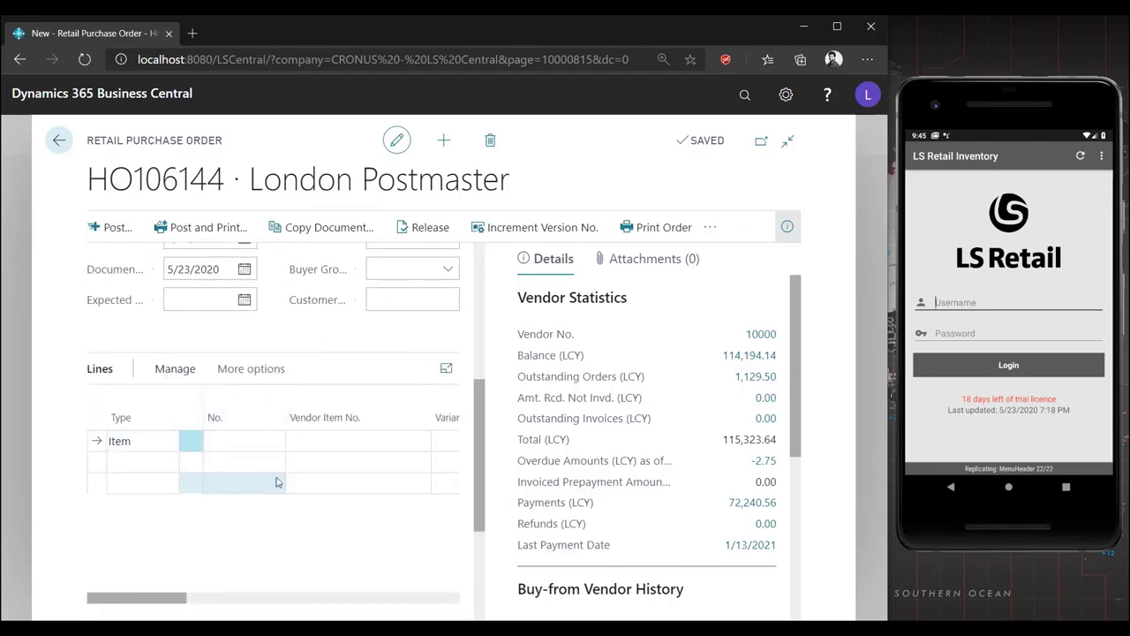
click(235, 441)
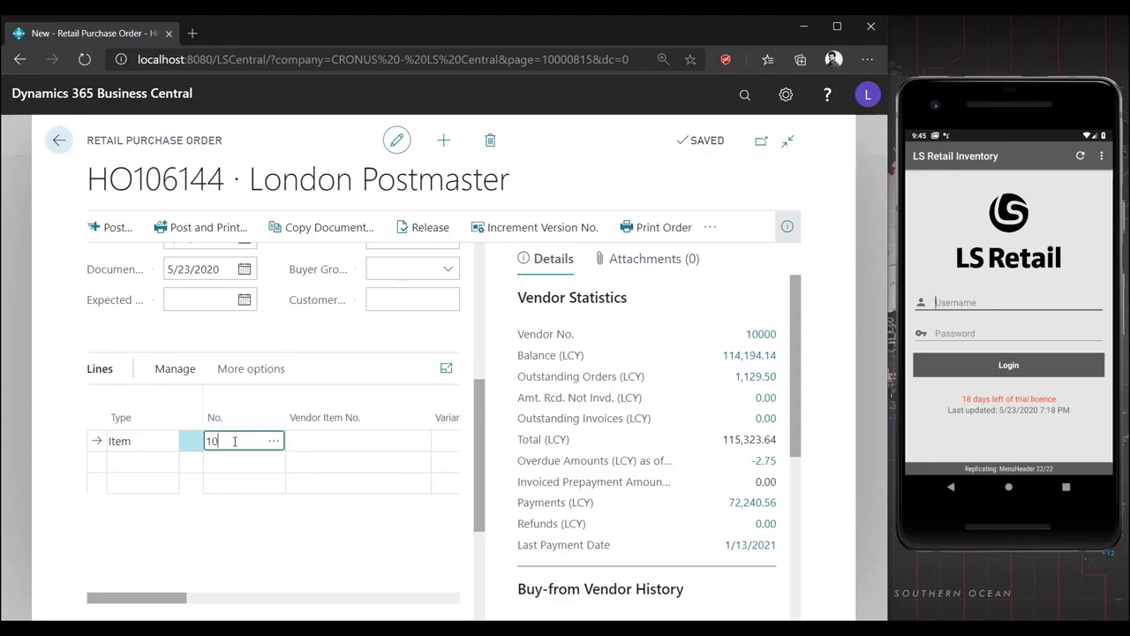
key(Tab)
key(Tab)
key(Tab)
key(Tab)
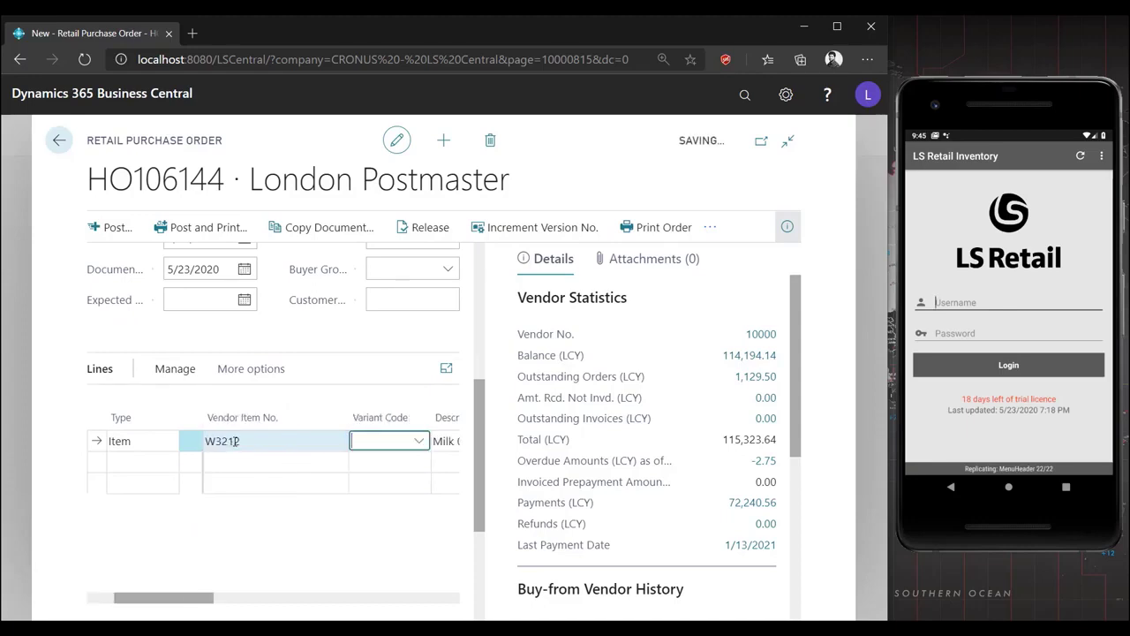
key(Tab)
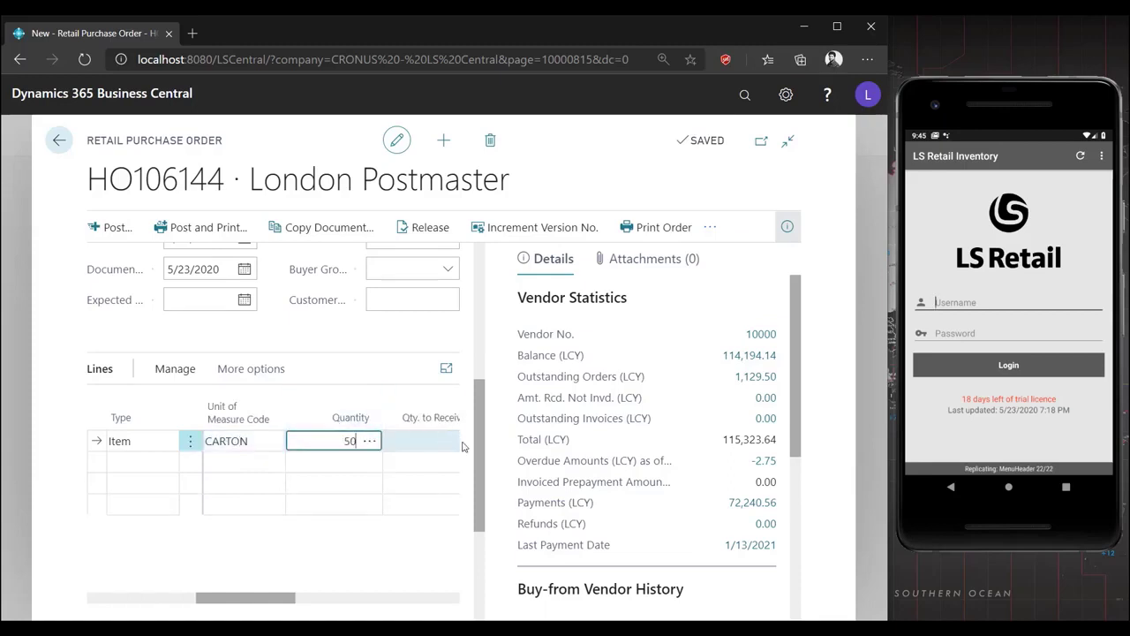
Release the London Postmaster purchase order, check its status, and return to the home page
drag(481, 440, 484, 299)
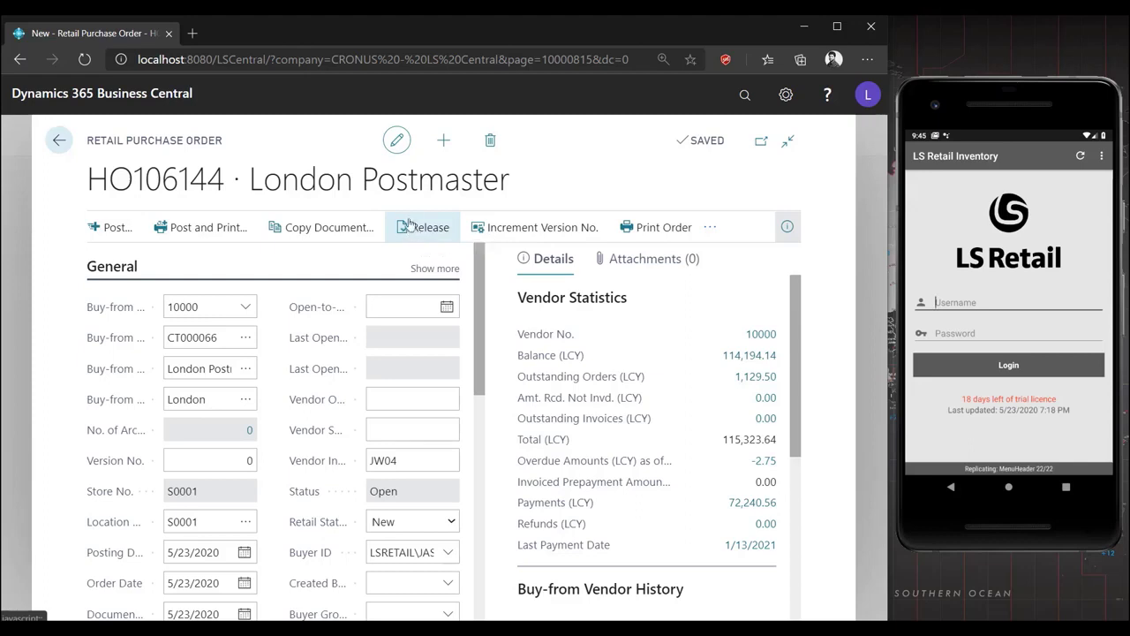
click(714, 235)
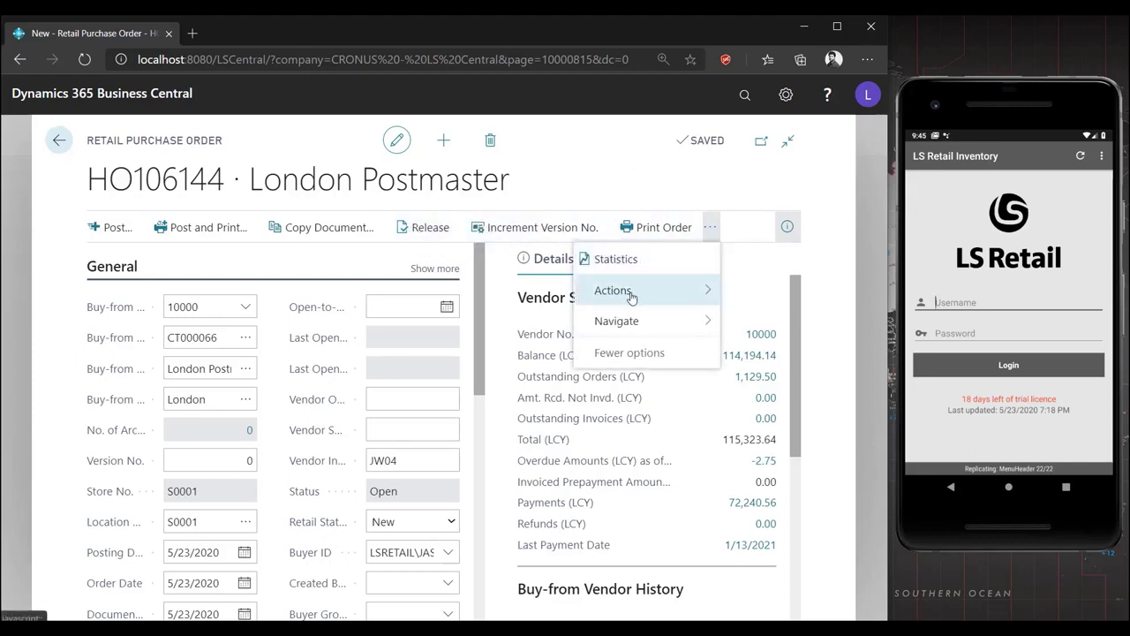
mouse_move(631, 292)
mouse_move(757, 291)
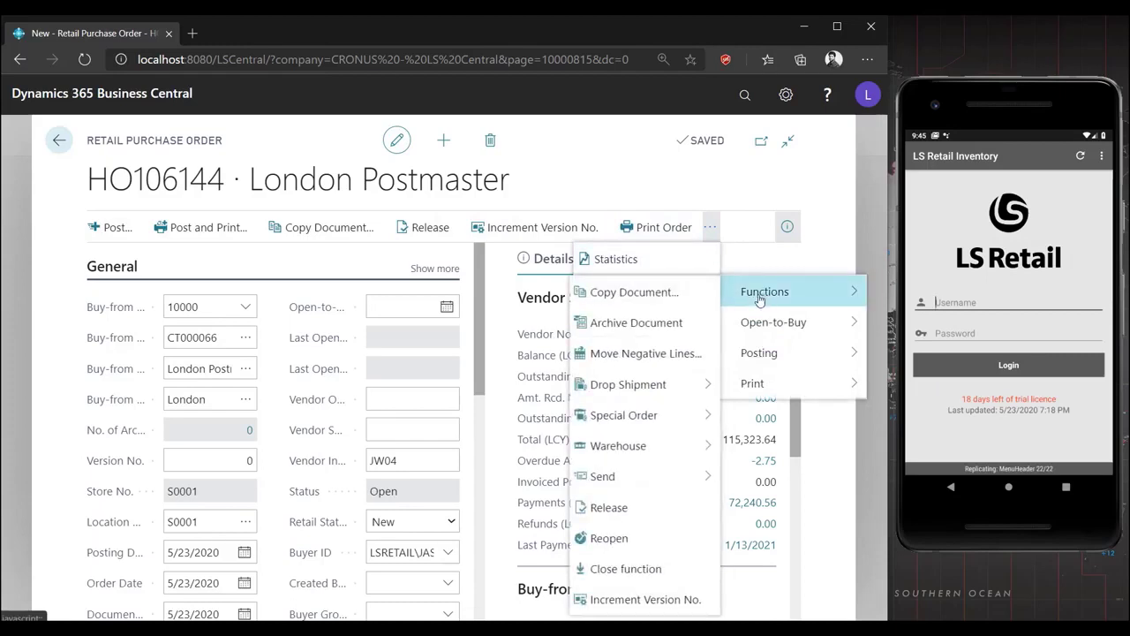
click(609, 517)
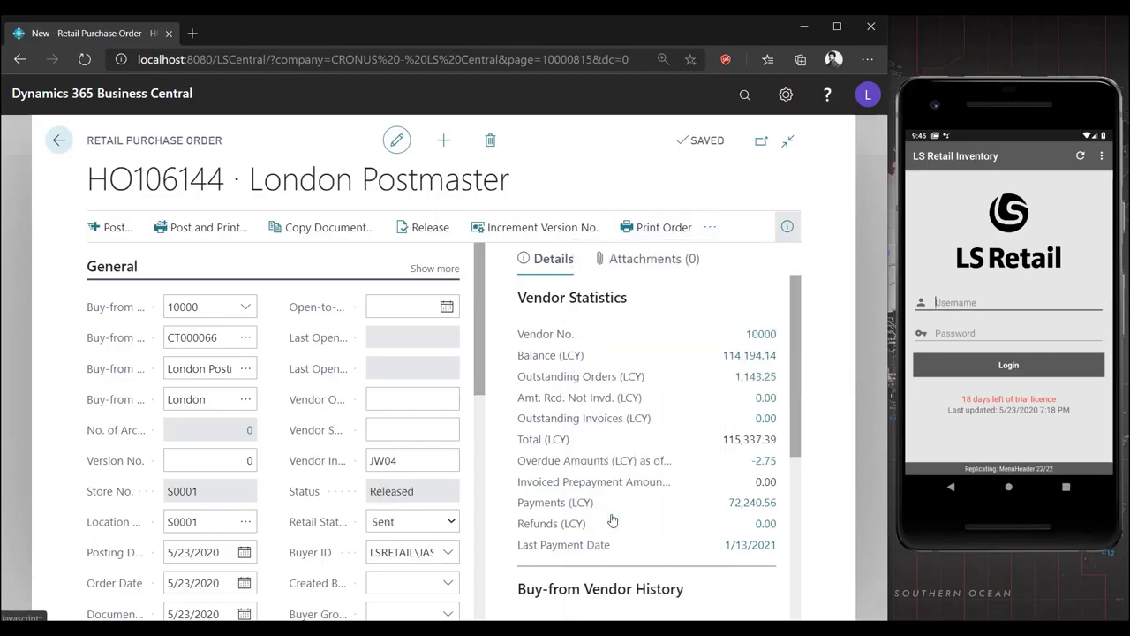
click(405, 488)
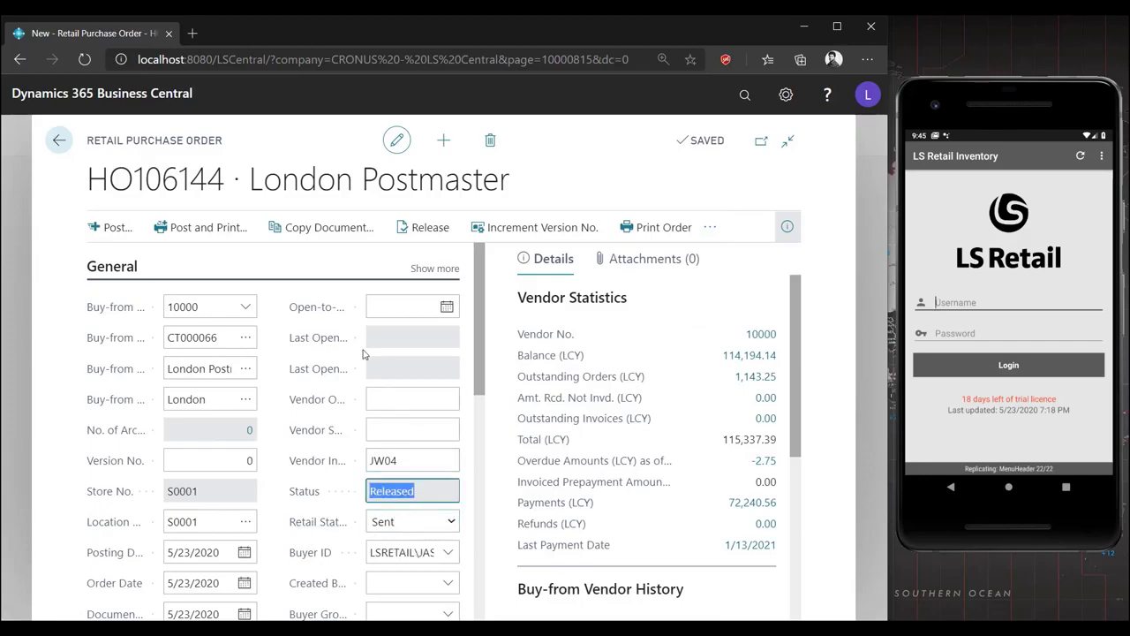
key(Escape)
key(Escape)
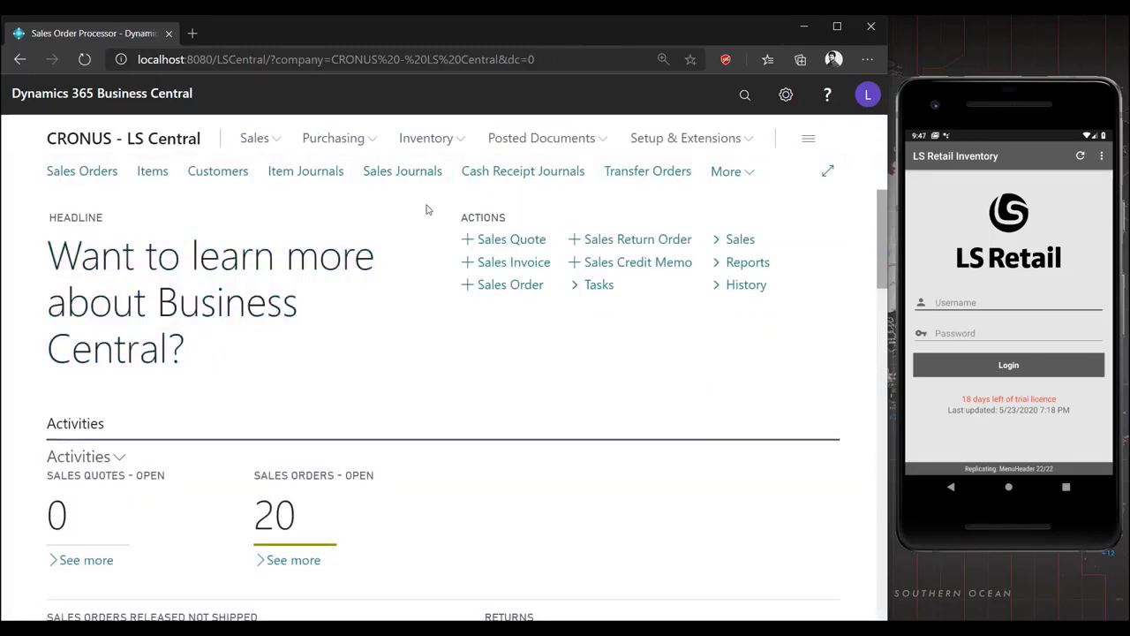
Create a new retail receiving document from the Retail Receiving List, keeping Purchase Order as the receiving type
click(727, 171)
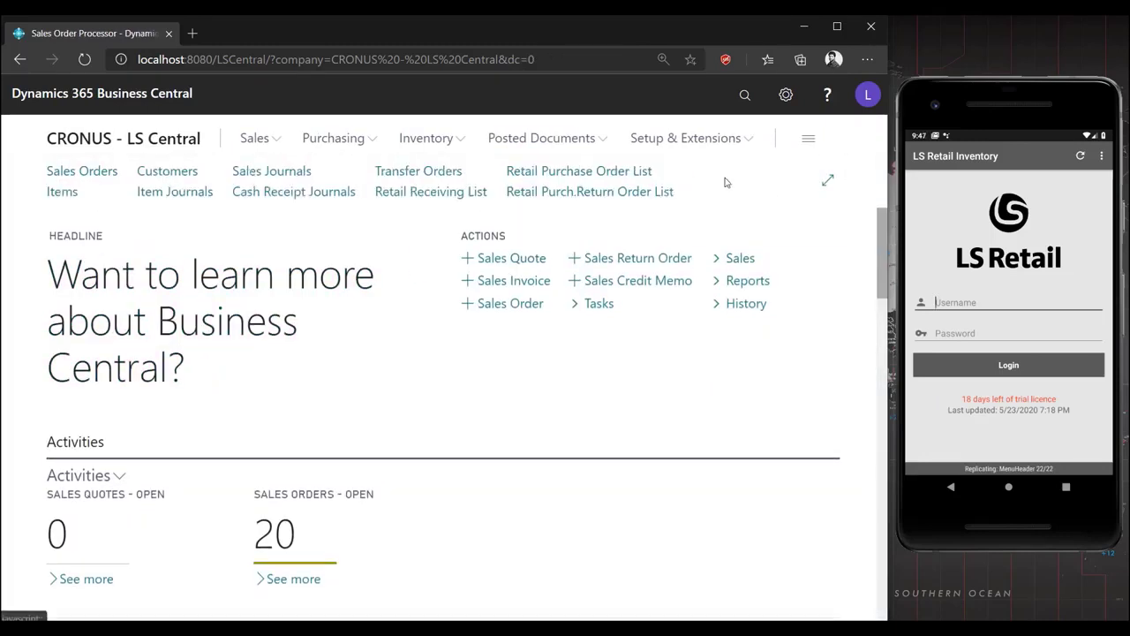
click(423, 193)
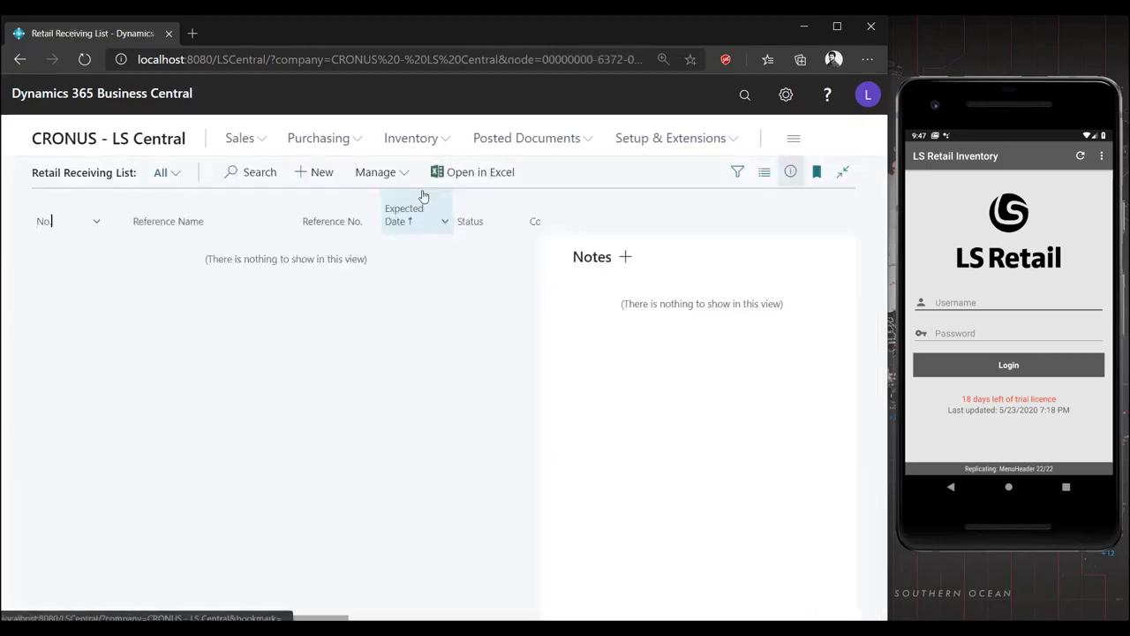
click(324, 172)
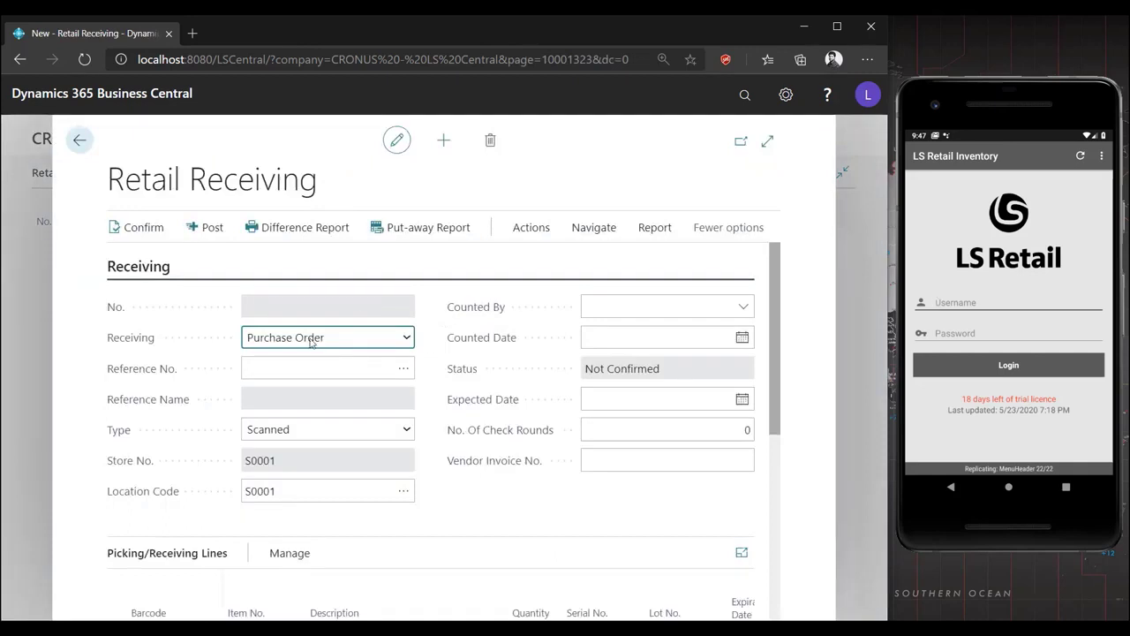
click(409, 341)
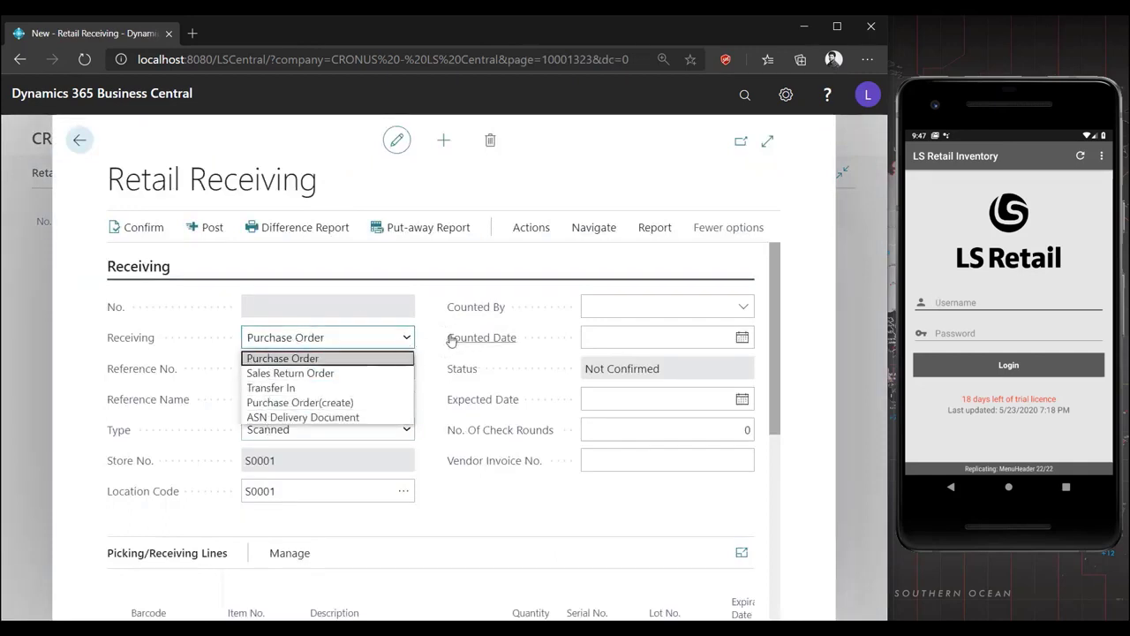
click(438, 339)
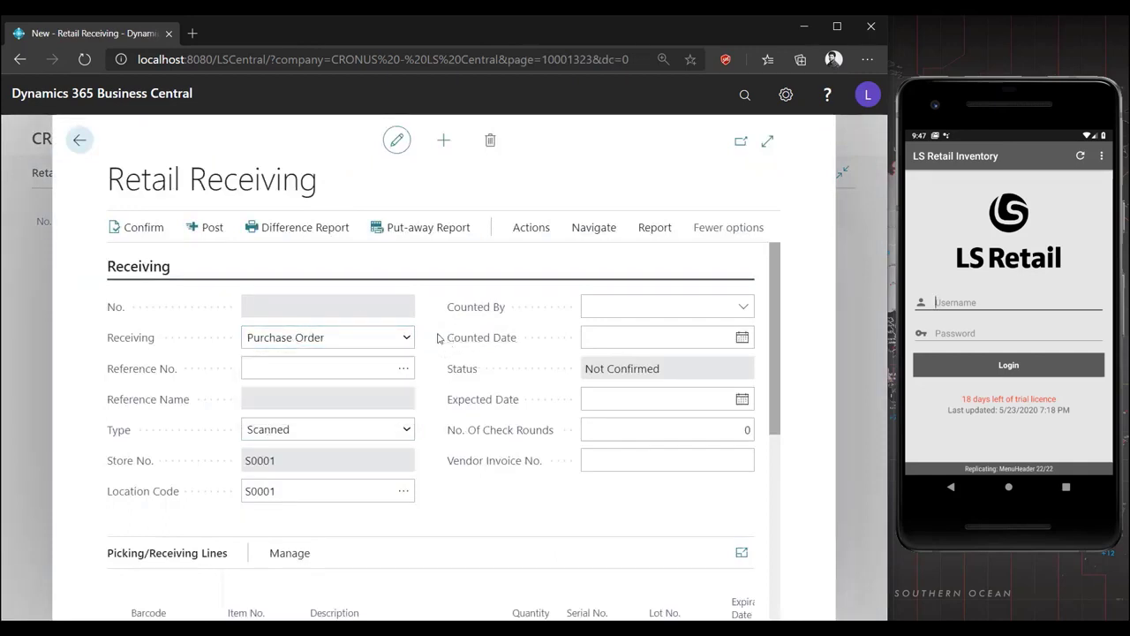
Link the receiving document to the London Postmaster purchase order as its reference and review the receiving lines area
click(402, 369)
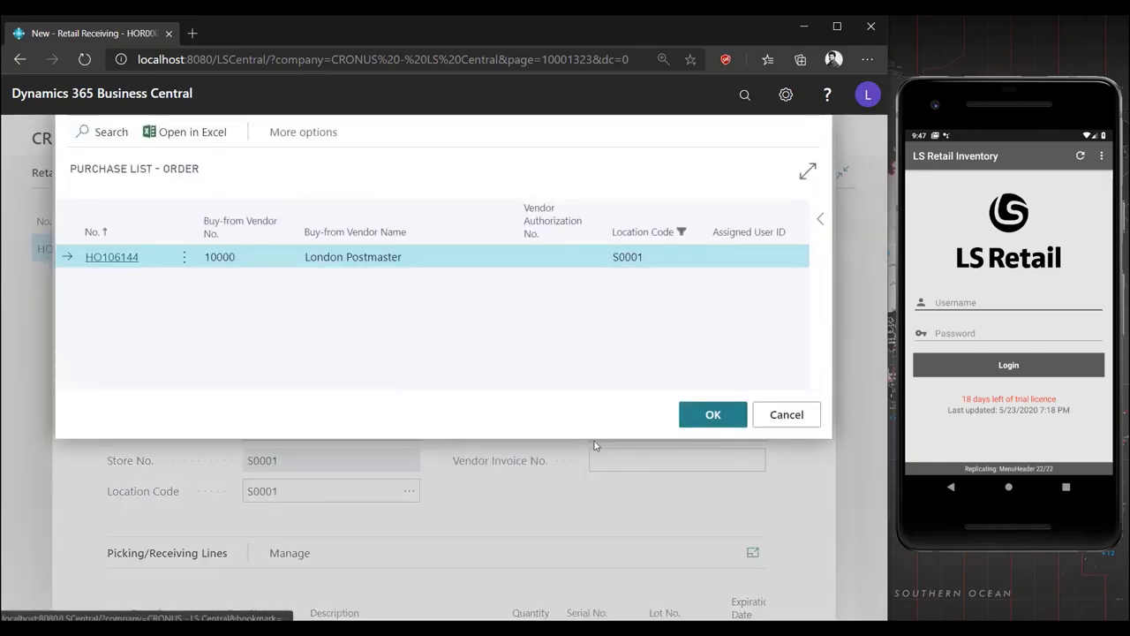
click(689, 417)
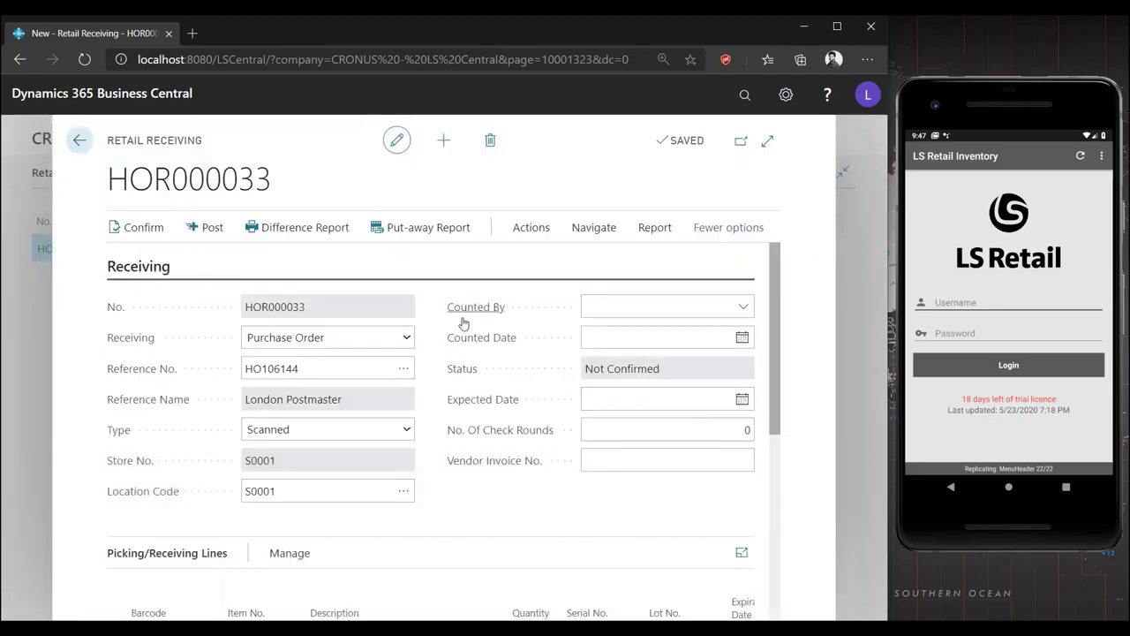
scroll(464, 324, down, 3)
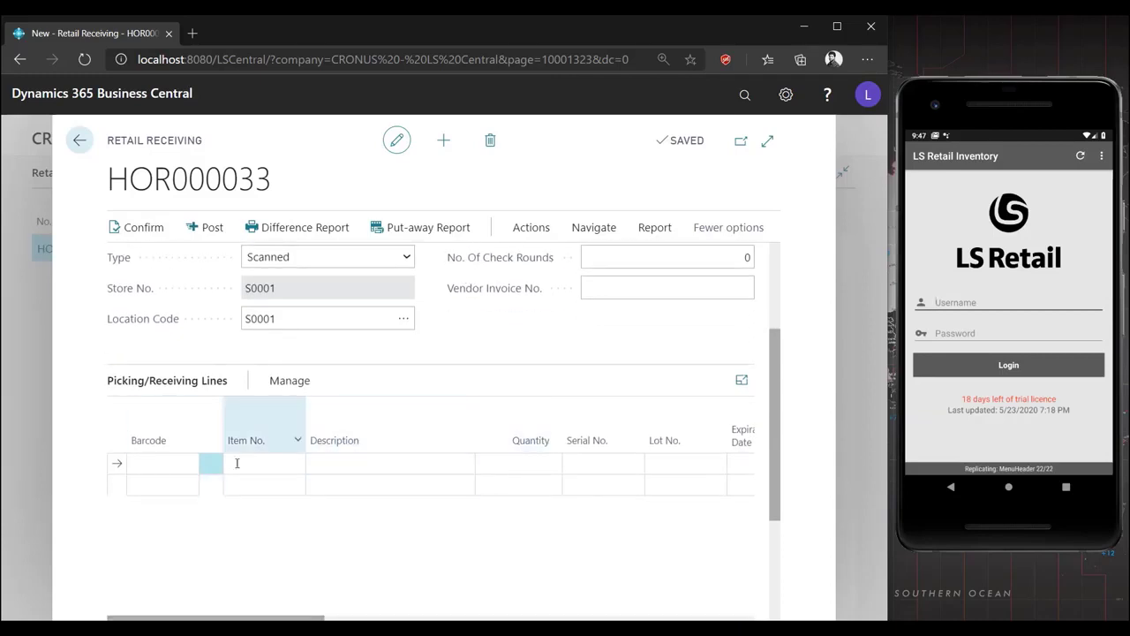
scroll(496, 379, up, 2)
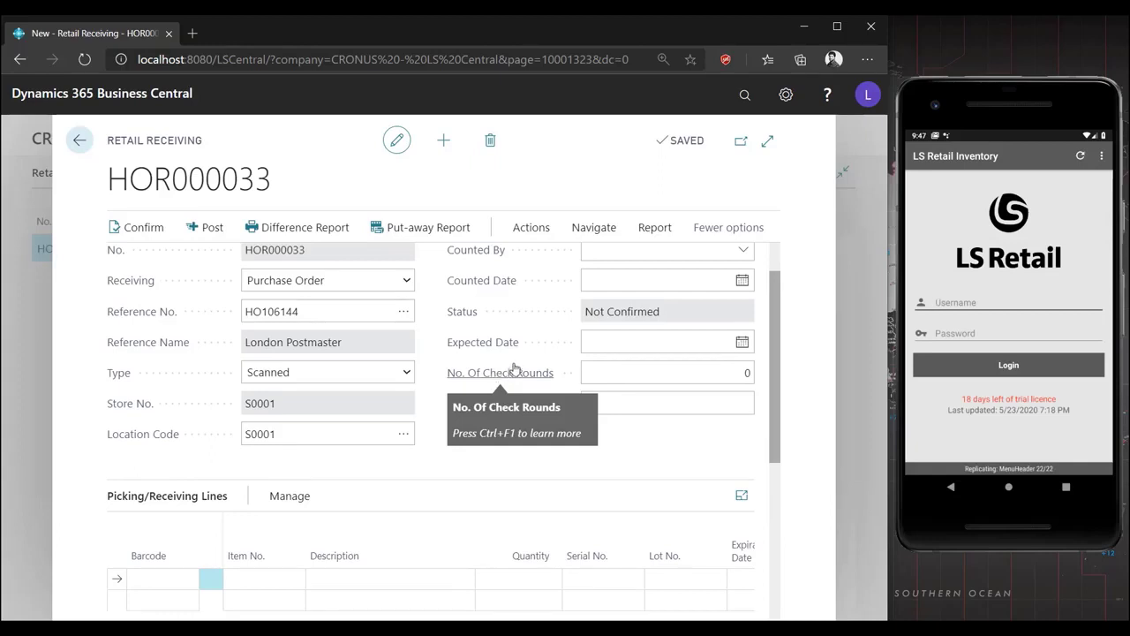
Set the receiving document's expected date to 5/23/2020 and return to the Retail Receiving List
click(587, 342)
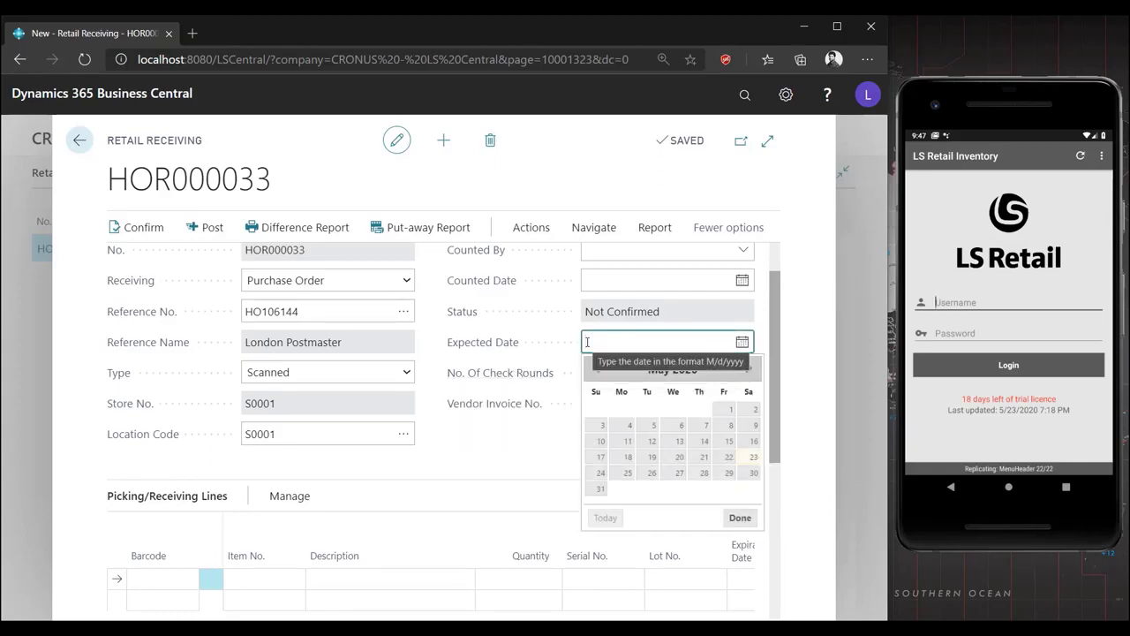
text(5/23/2020)
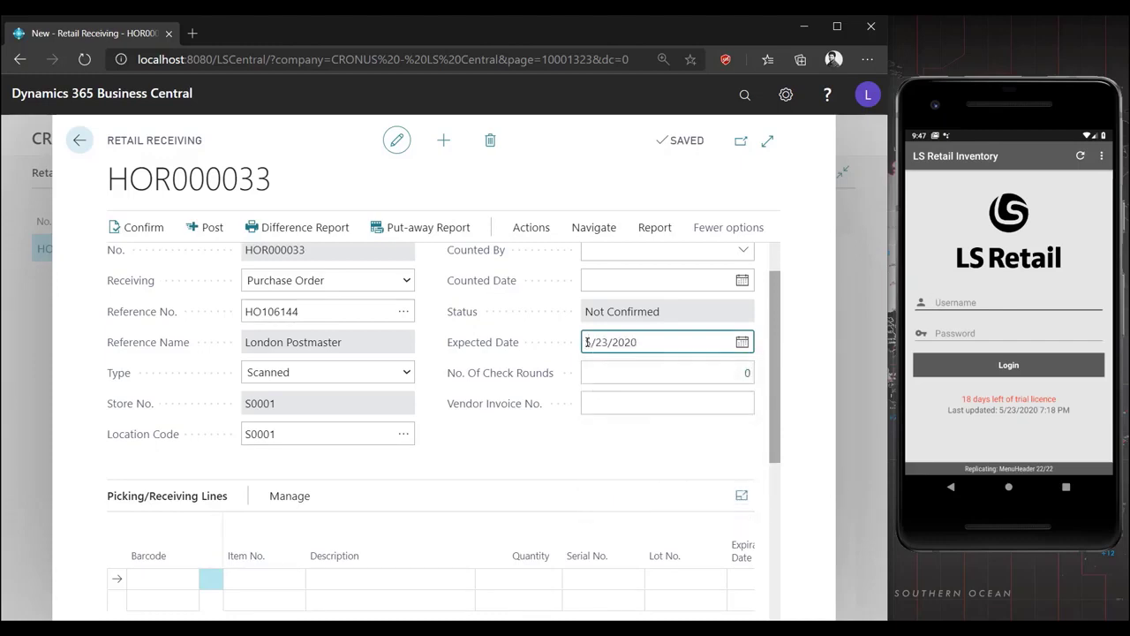
click(596, 366)
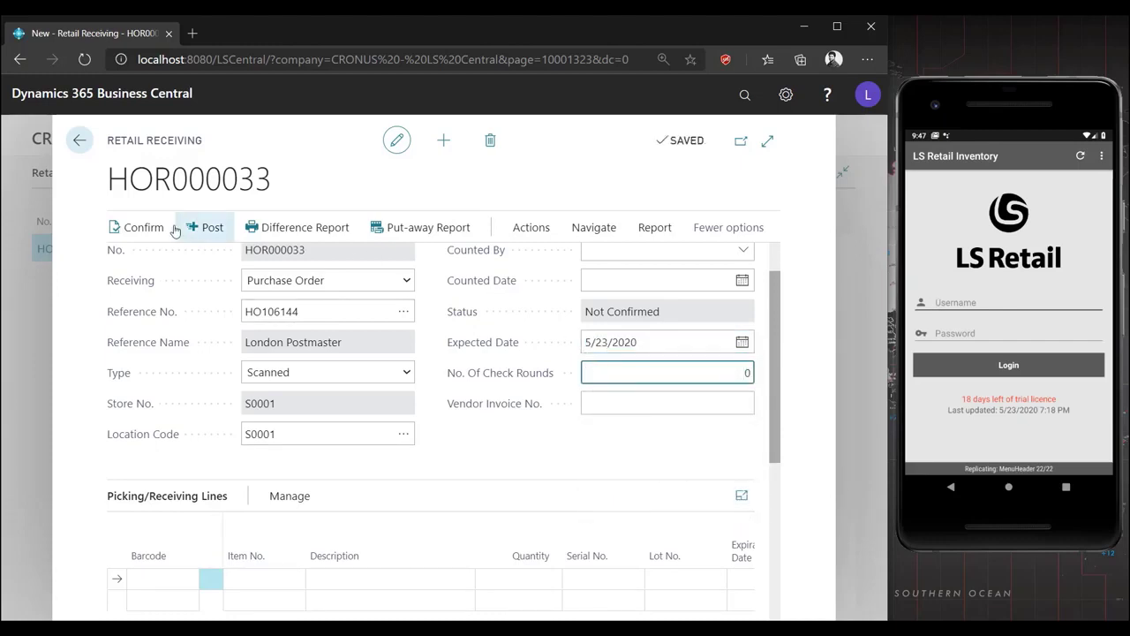
click(78, 139)
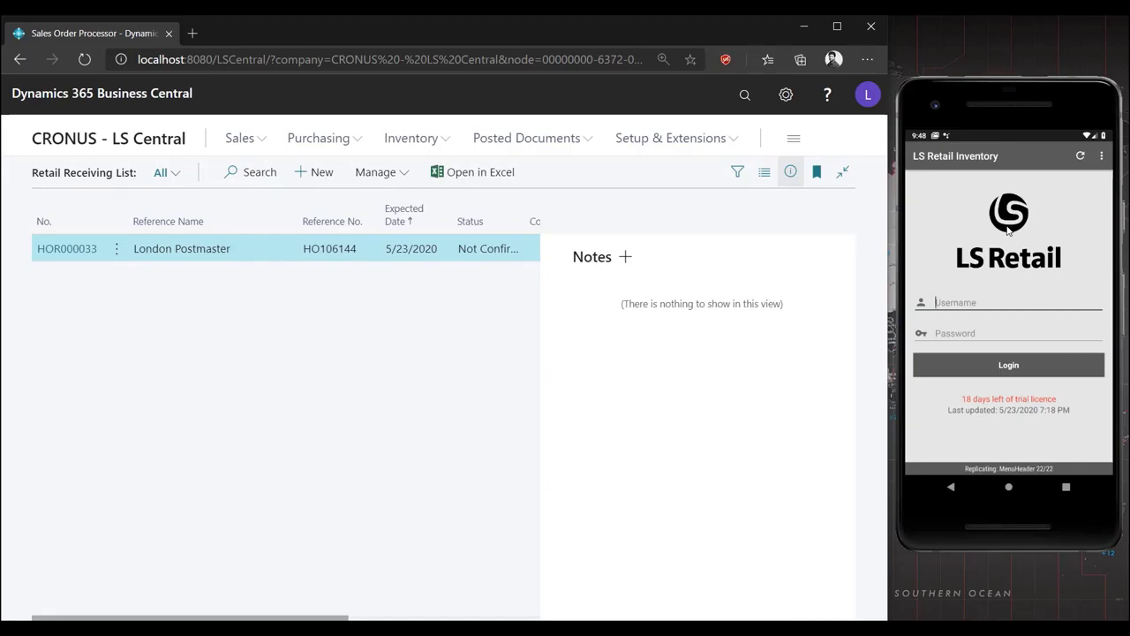
Switch to the LS Retail Inventory mobile app and log in with the account's username
click(966, 302)
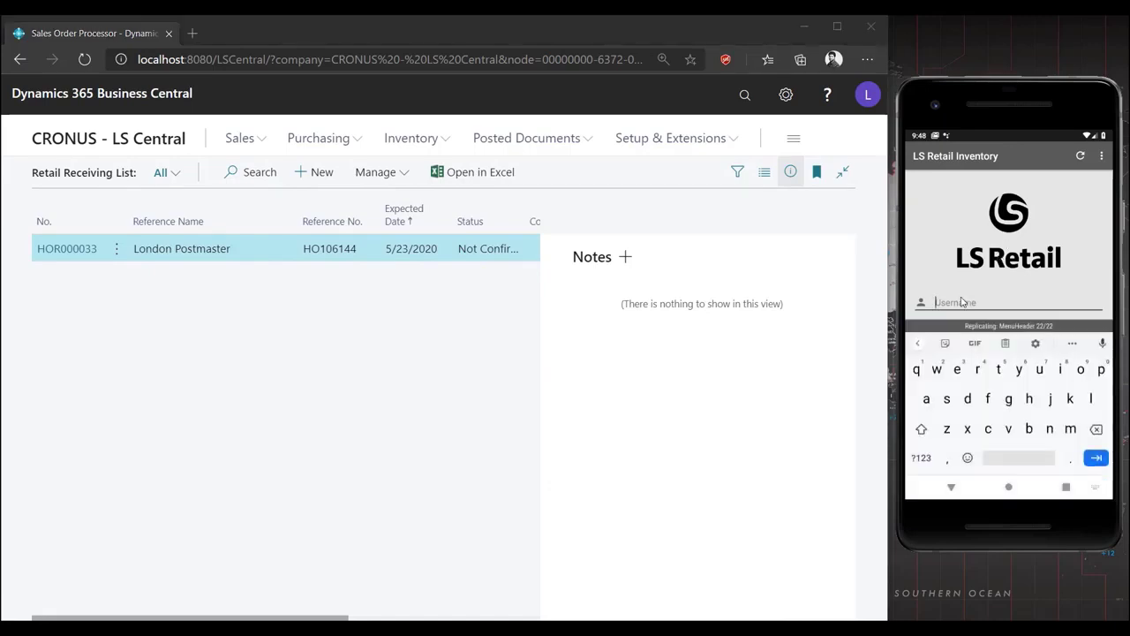
text(150)
click(950, 488)
click(989, 366)
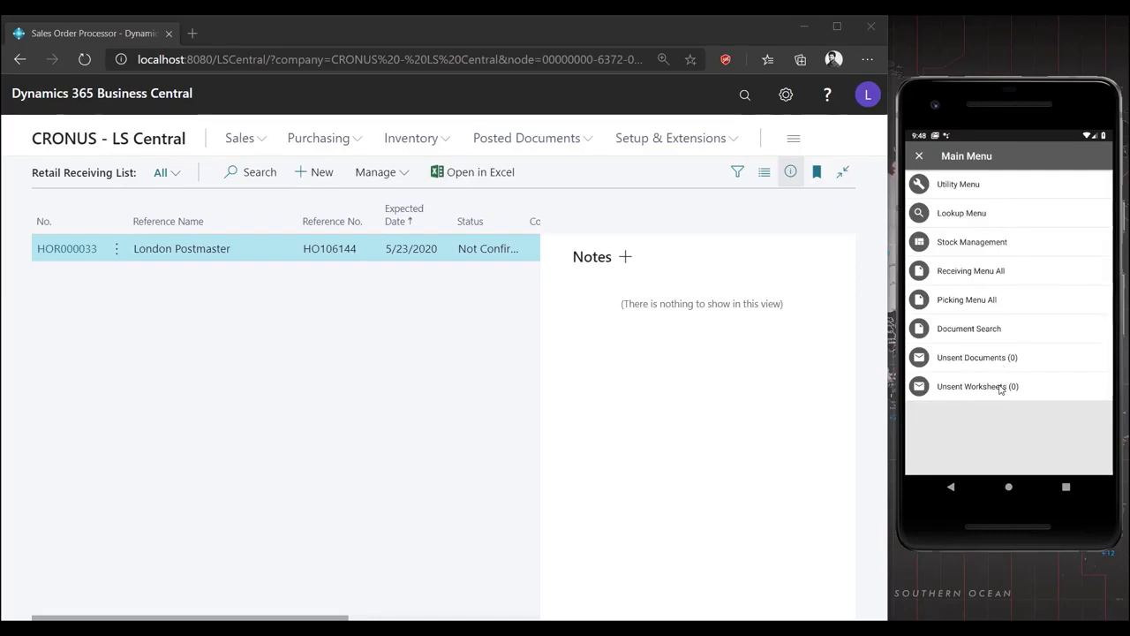
Open the London Postmaster receiving document from the full list of purchase orders to receive in the mobile app
click(970, 271)
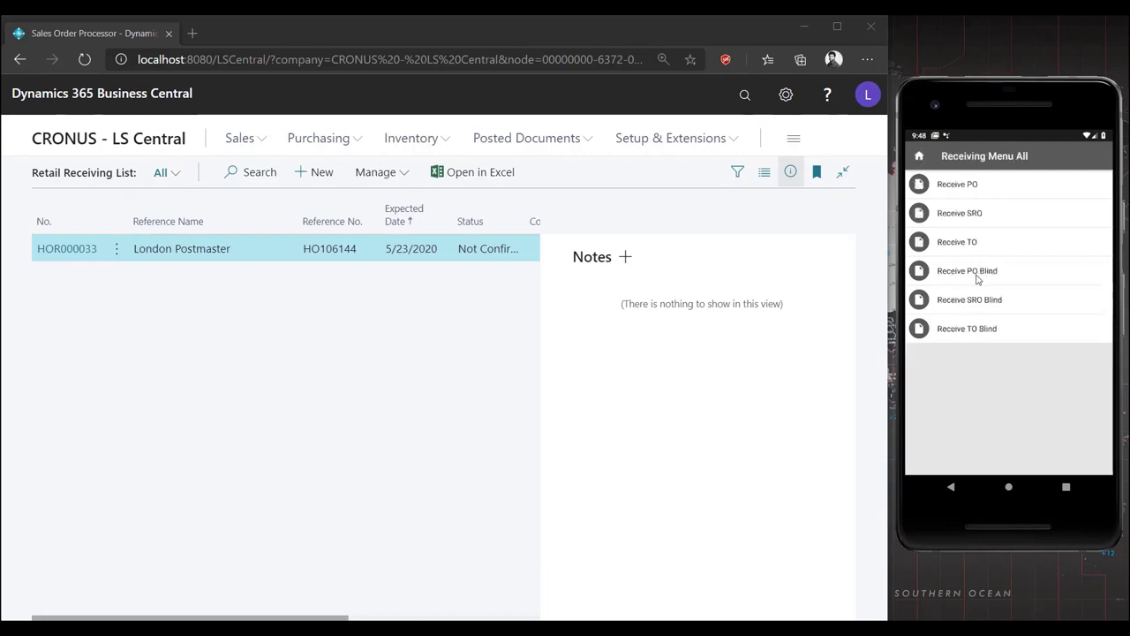
click(958, 187)
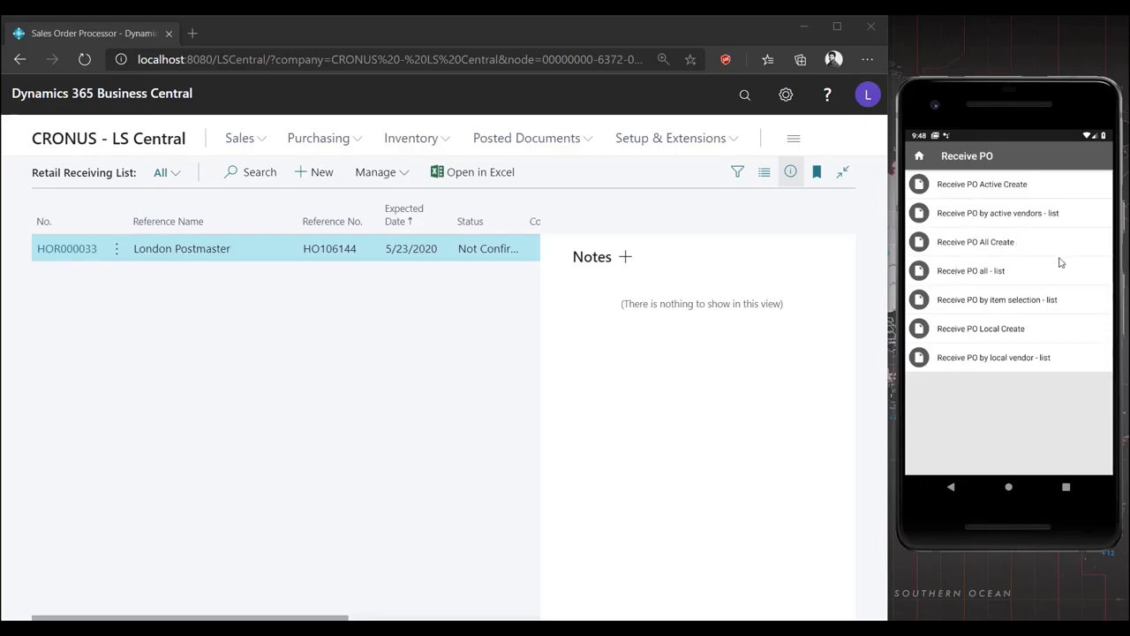
click(972, 272)
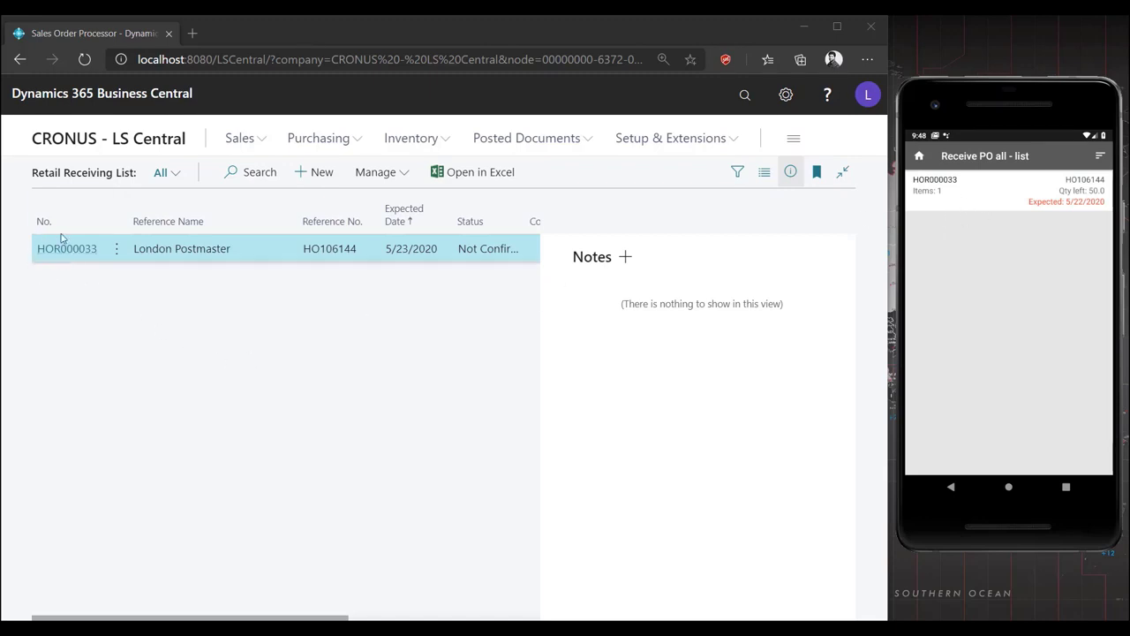
click(969, 196)
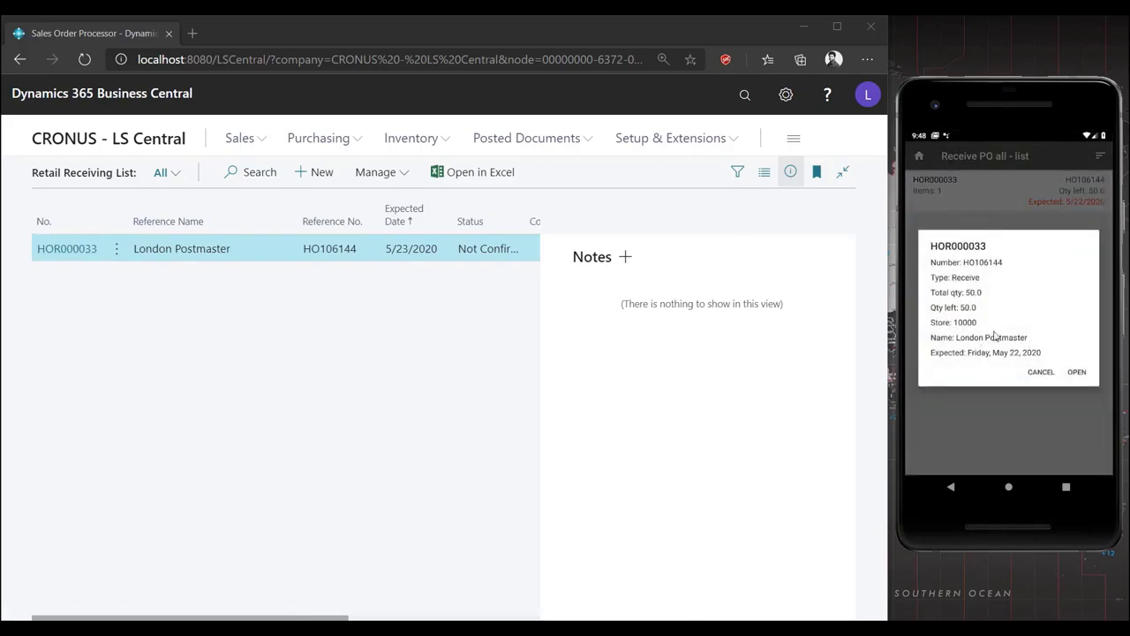
click(1077, 372)
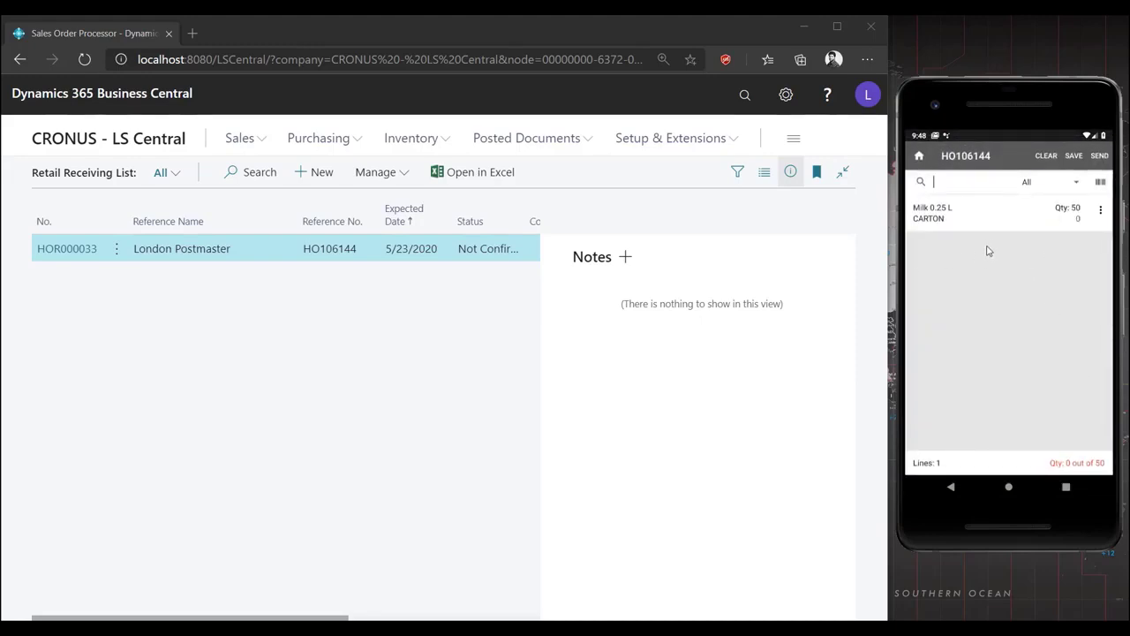
Set the received quantity of the Milk 0.25 L line to 50 in the mobile document
click(1101, 214)
click(1032, 235)
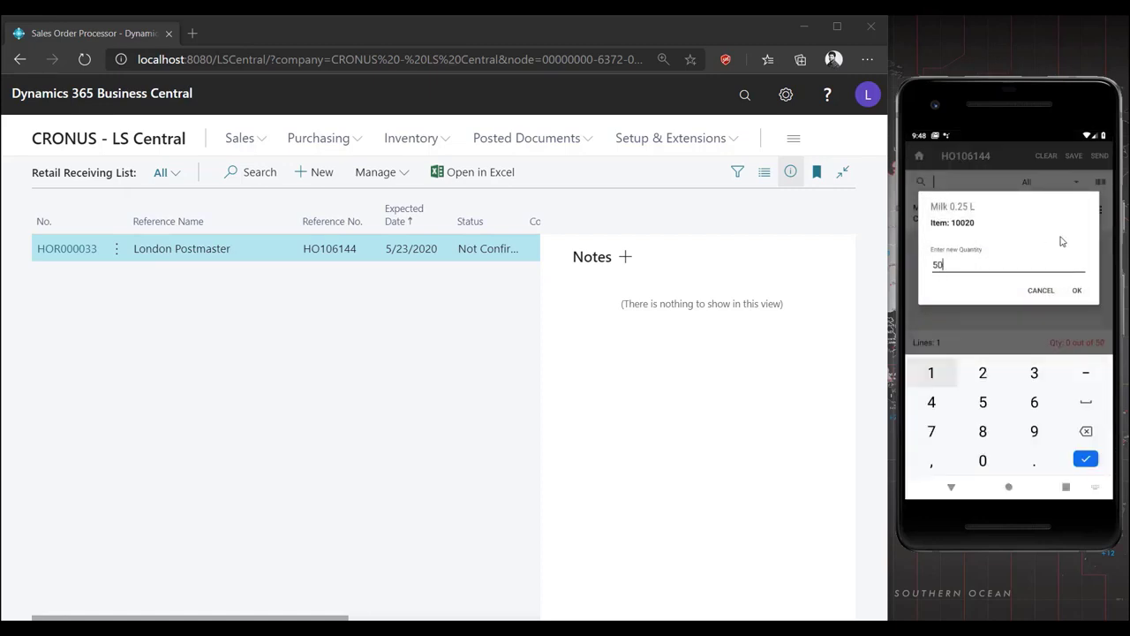
click(1077, 291)
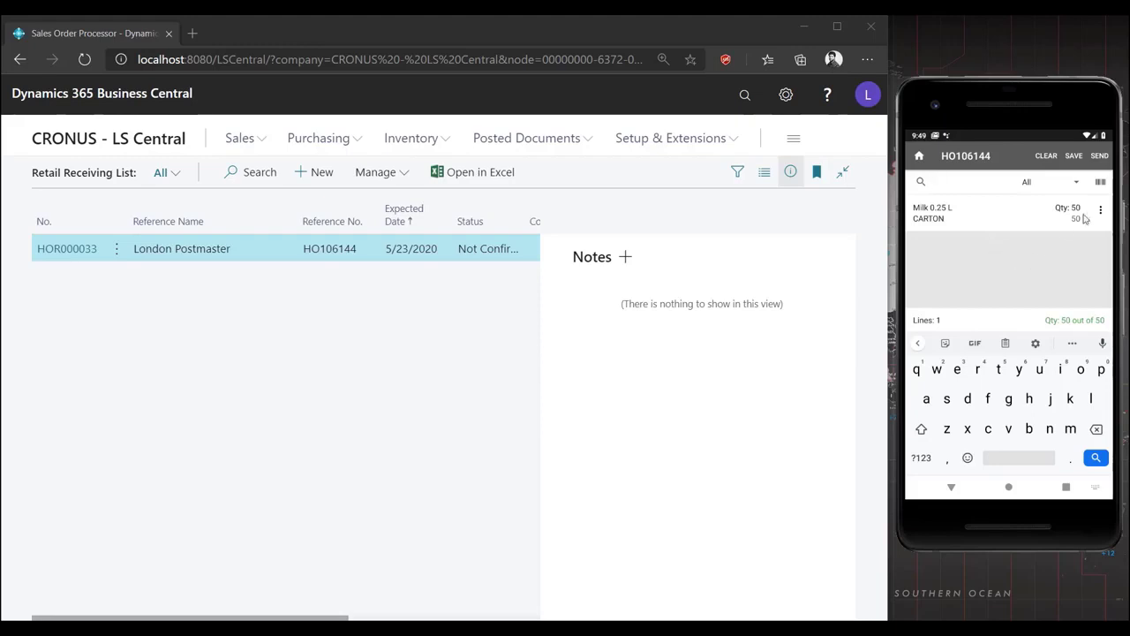
Send the counted receiving document from the mobile app and return to its main menu
click(1099, 158)
click(1081, 319)
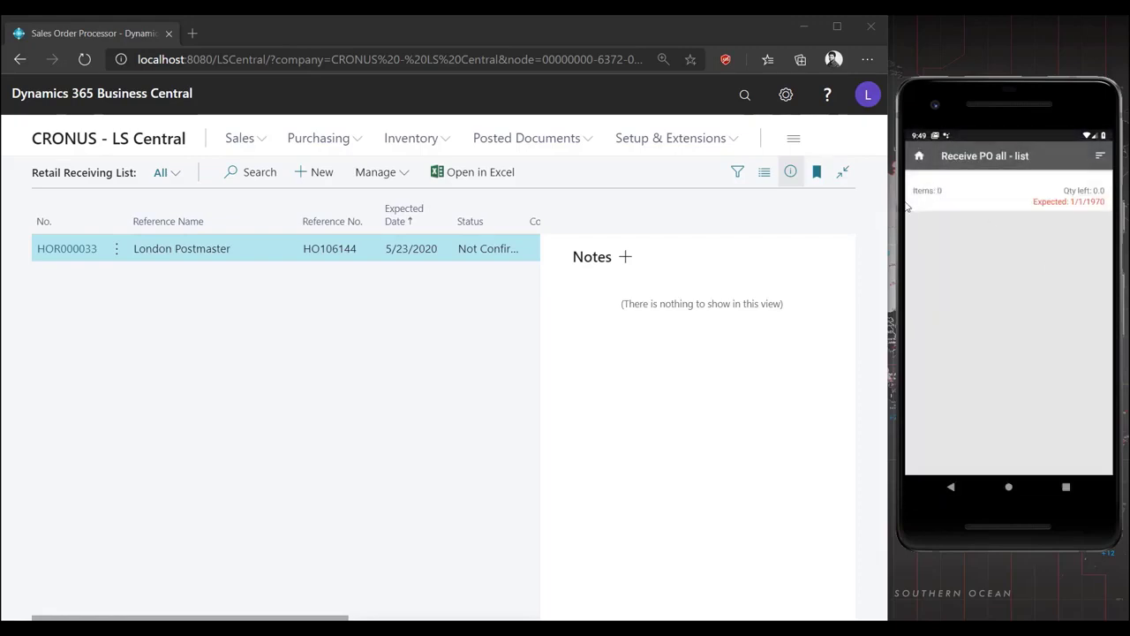
click(951, 486)
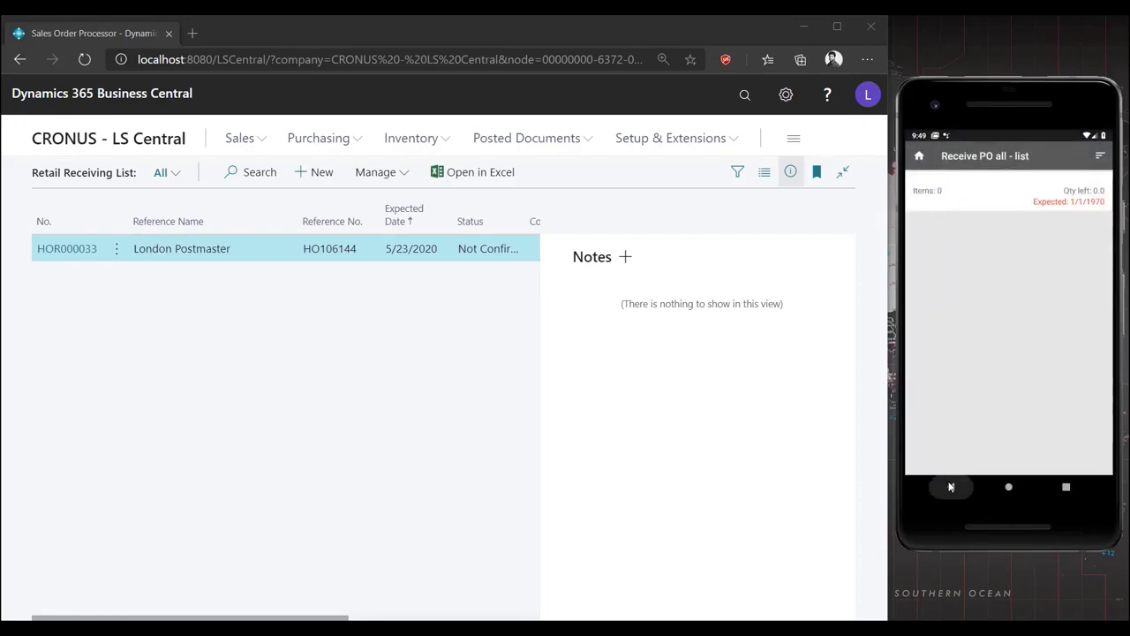
click(919, 158)
Switch back to Business Central, open the London Postmaster receiving document, and check the item and quantity in its receiving lines
click(287, 319)
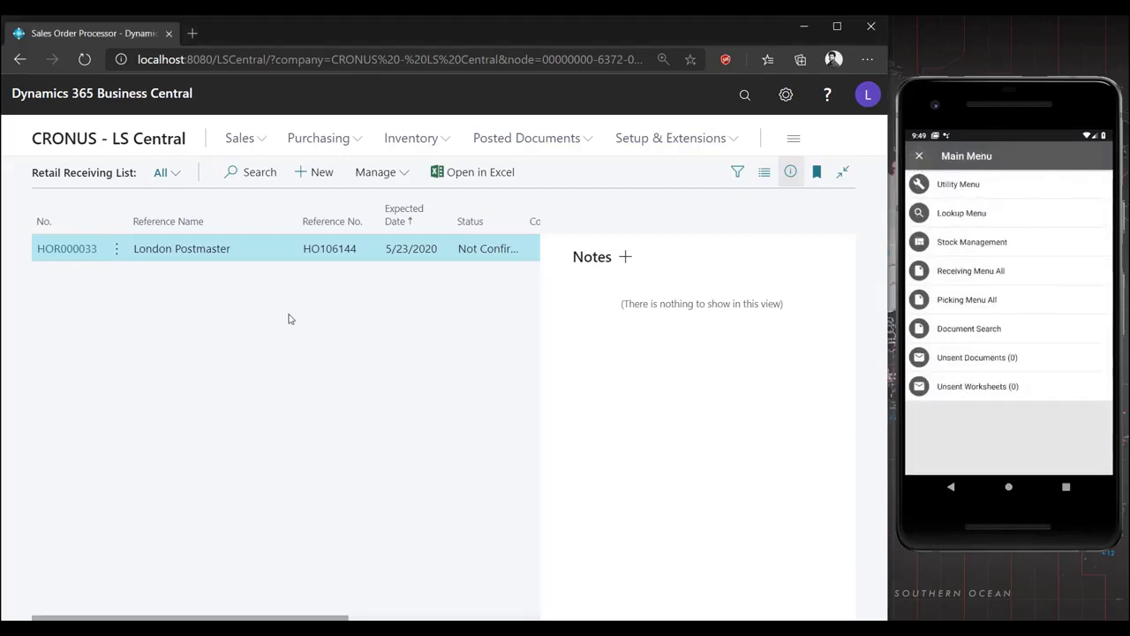
click(63, 254)
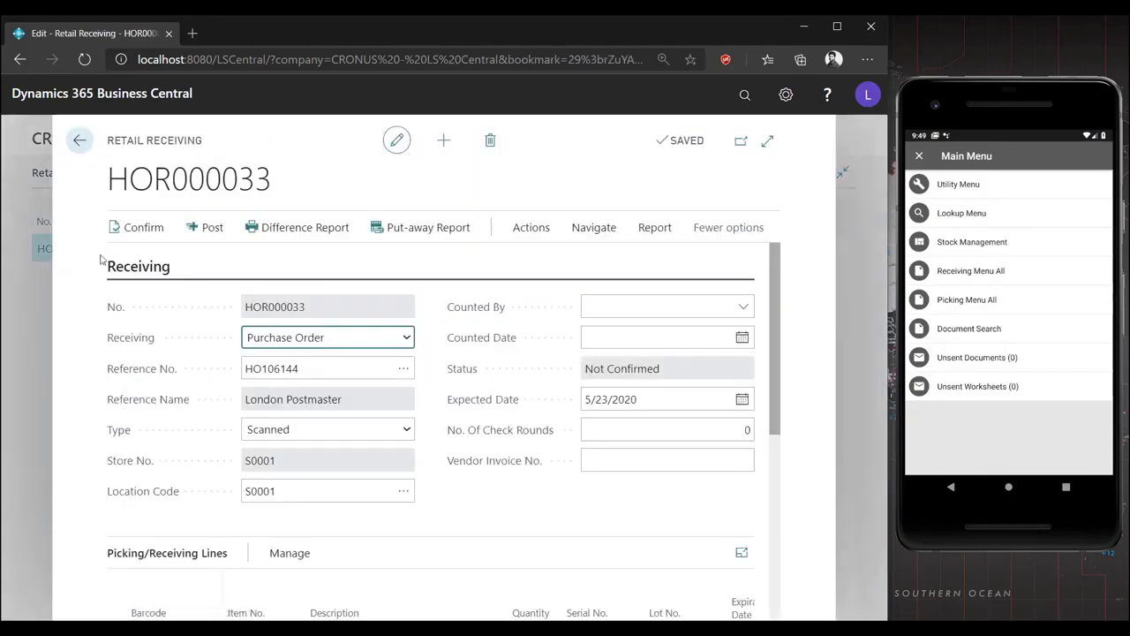
scroll(133, 320, down, 2)
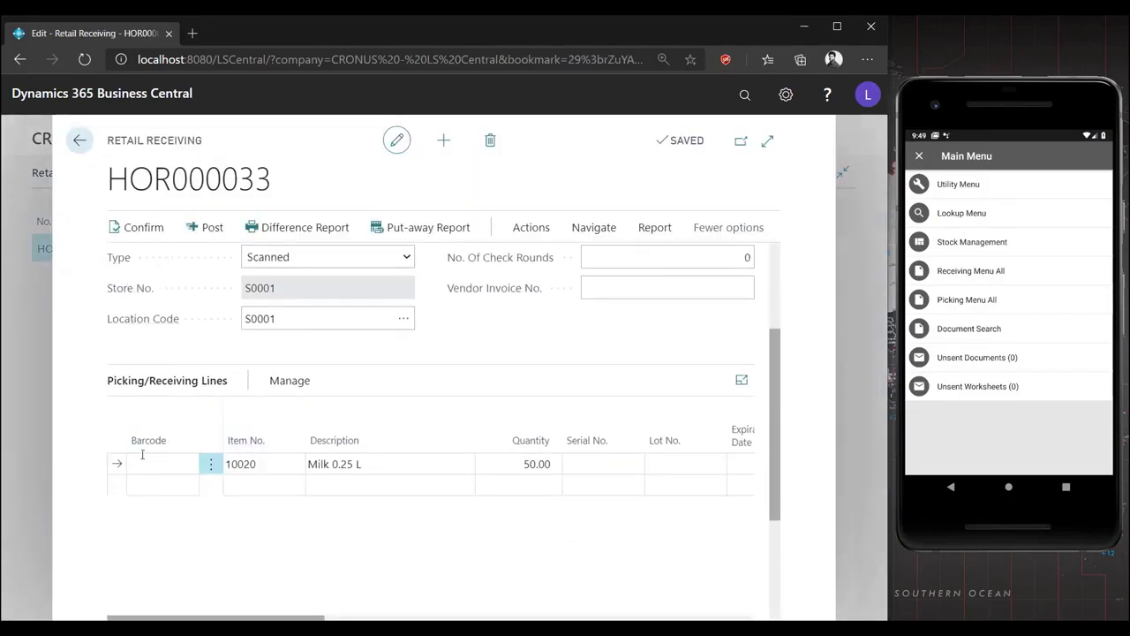
click(326, 464)
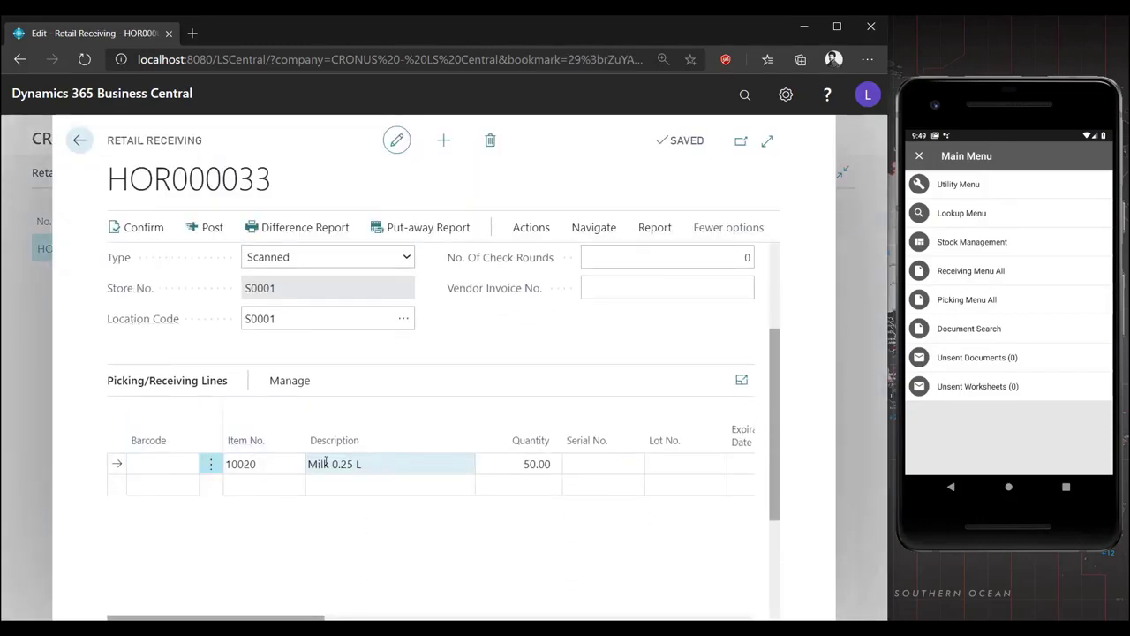
click(533, 463)
Set the counted date of the receiving document to 5/23/2020
scroll(461, 393, up, 4)
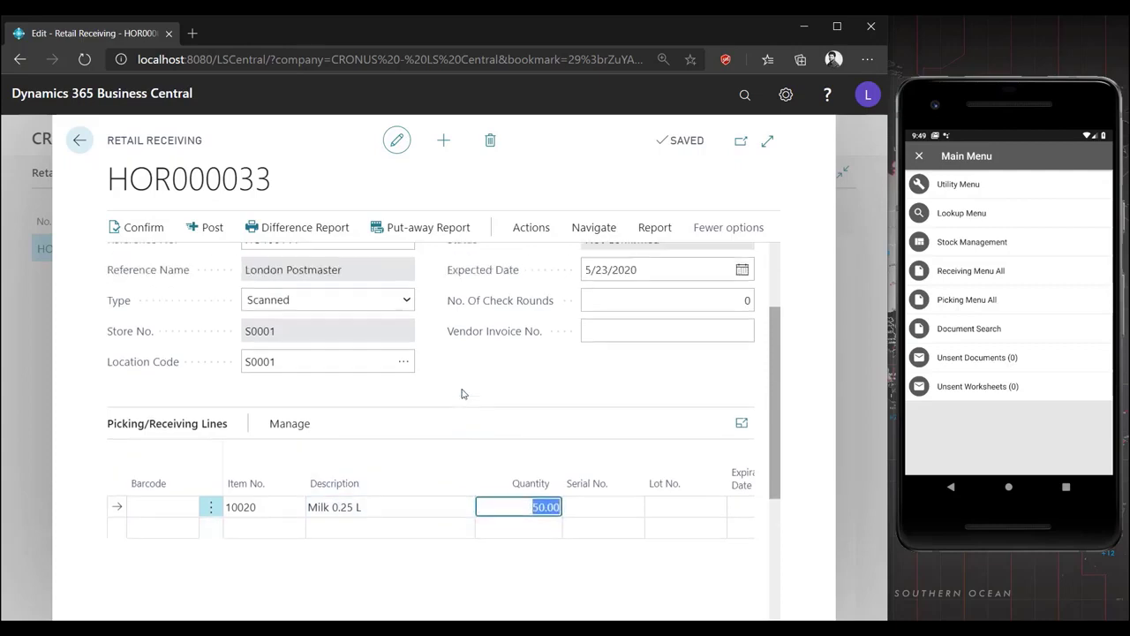
click(597, 340)
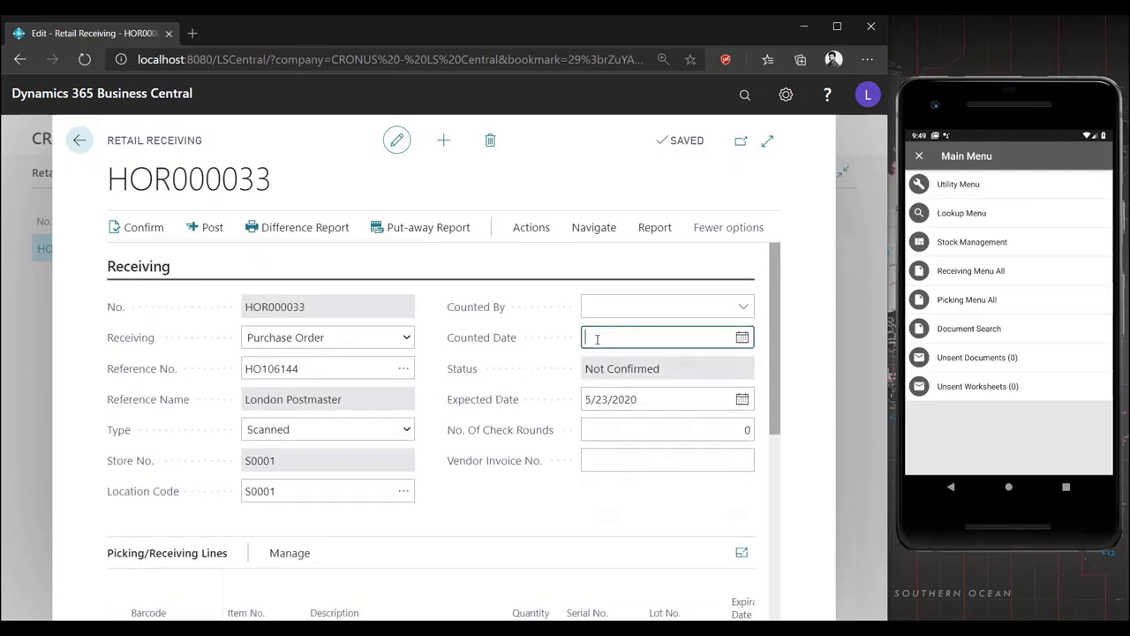
text(t)
key(Return)
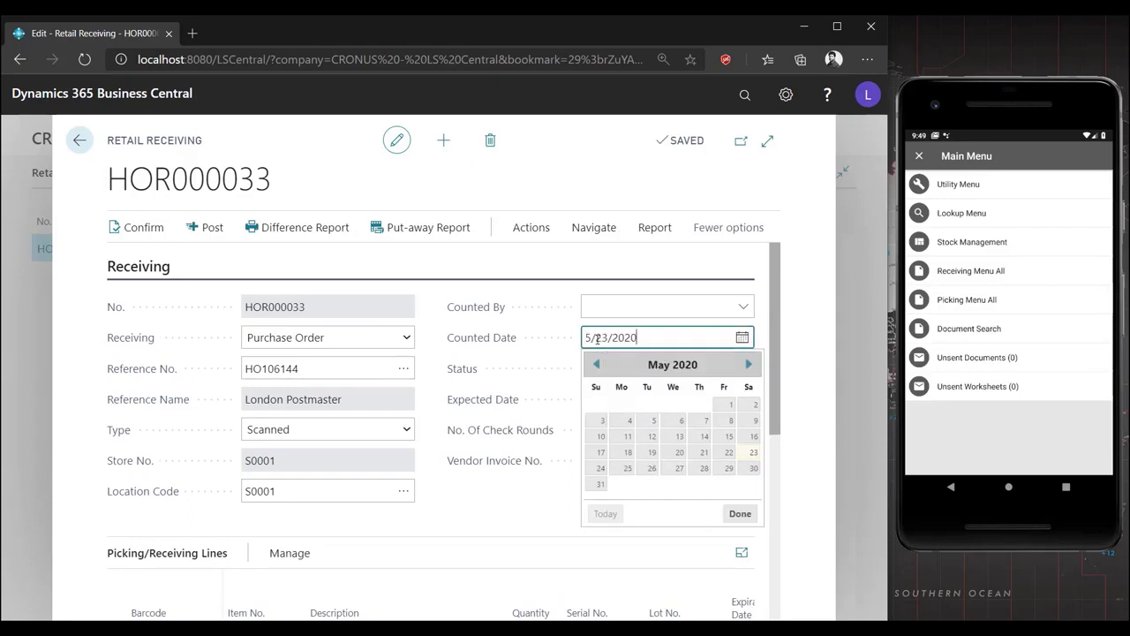
Confirm the receiving document, check its status, and post it with the Closed option
click(135, 232)
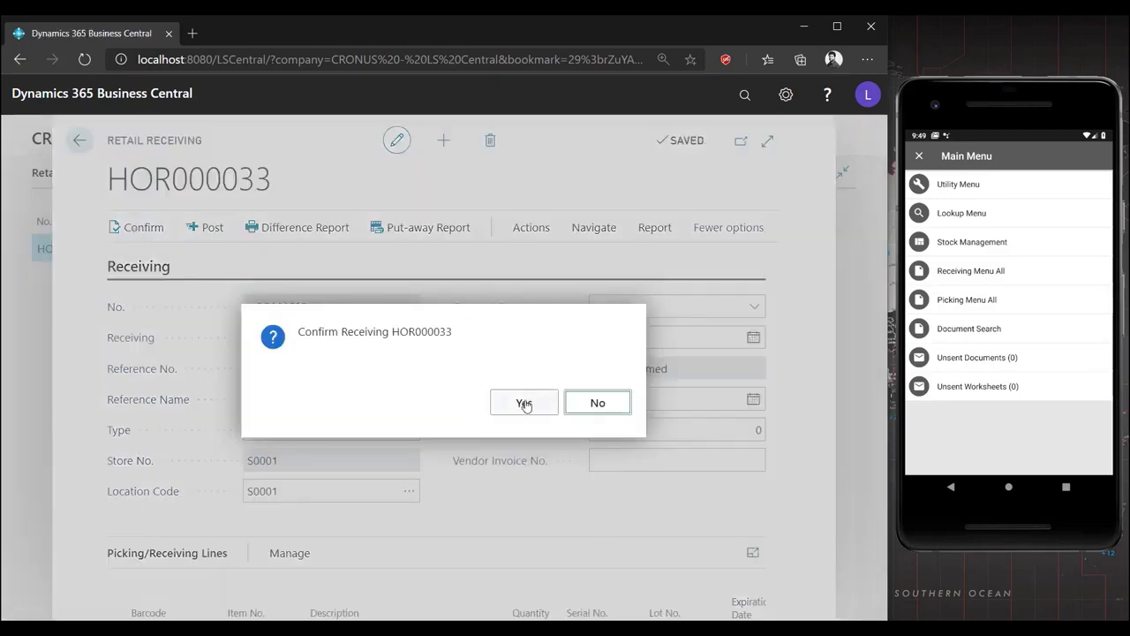
click(523, 403)
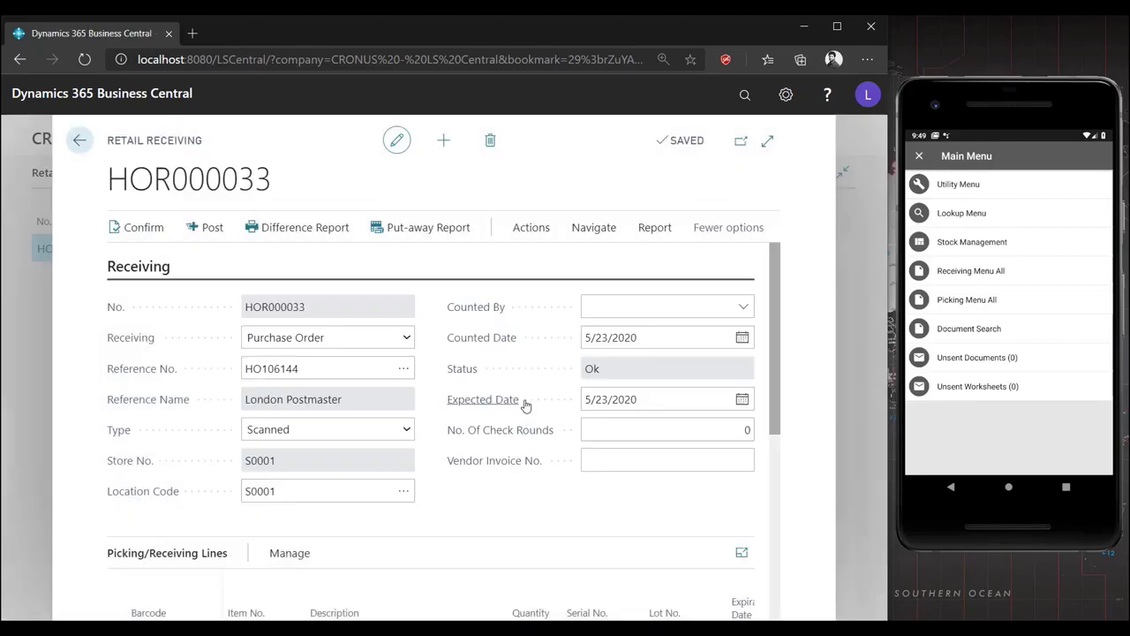
click(597, 371)
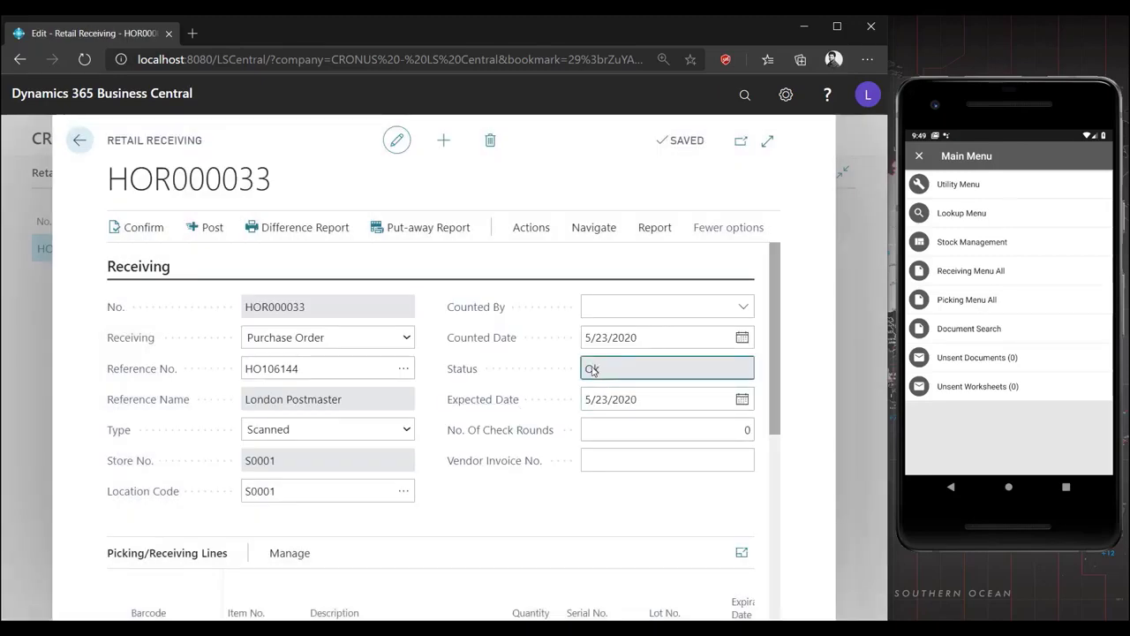
click(218, 231)
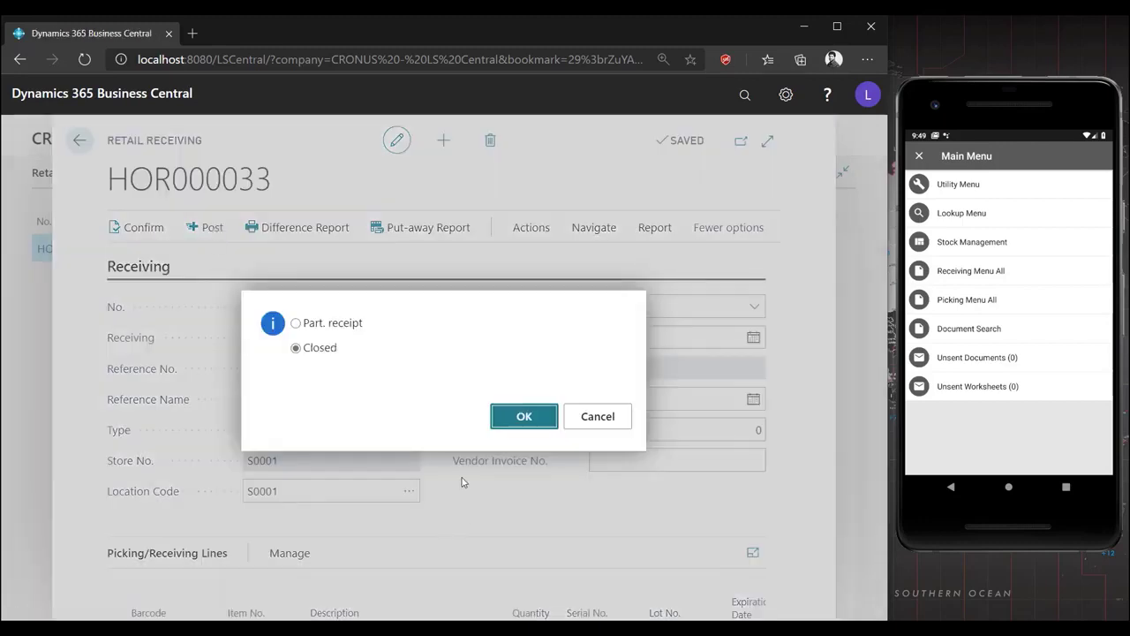
click(511, 415)
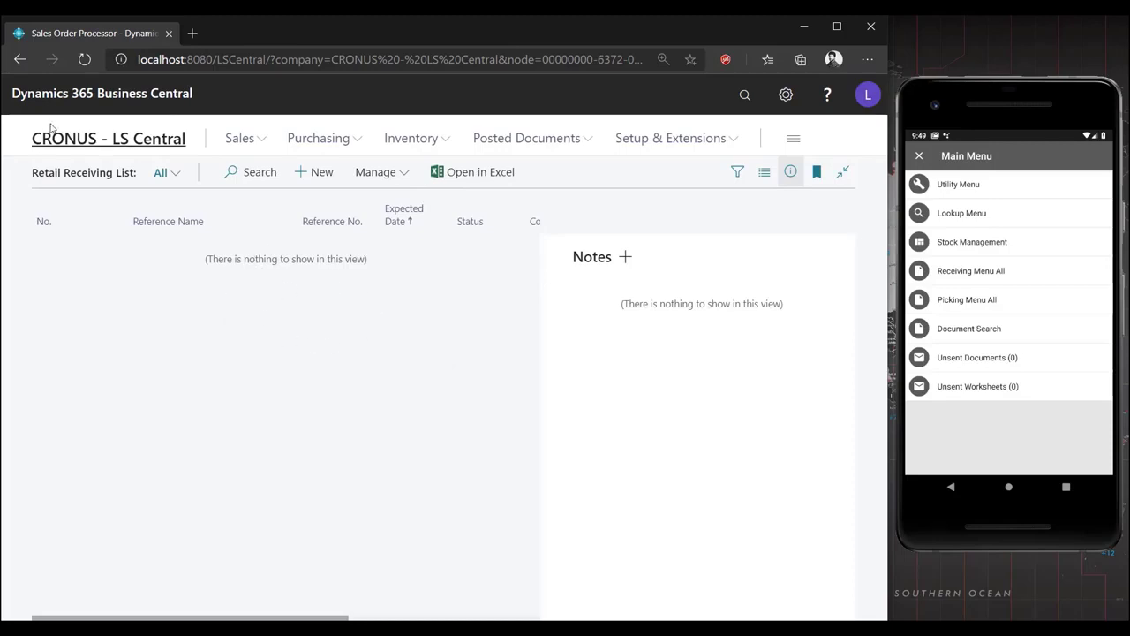
Check the Retail Purchase Order List for the posted order and return to the home page
click(97, 140)
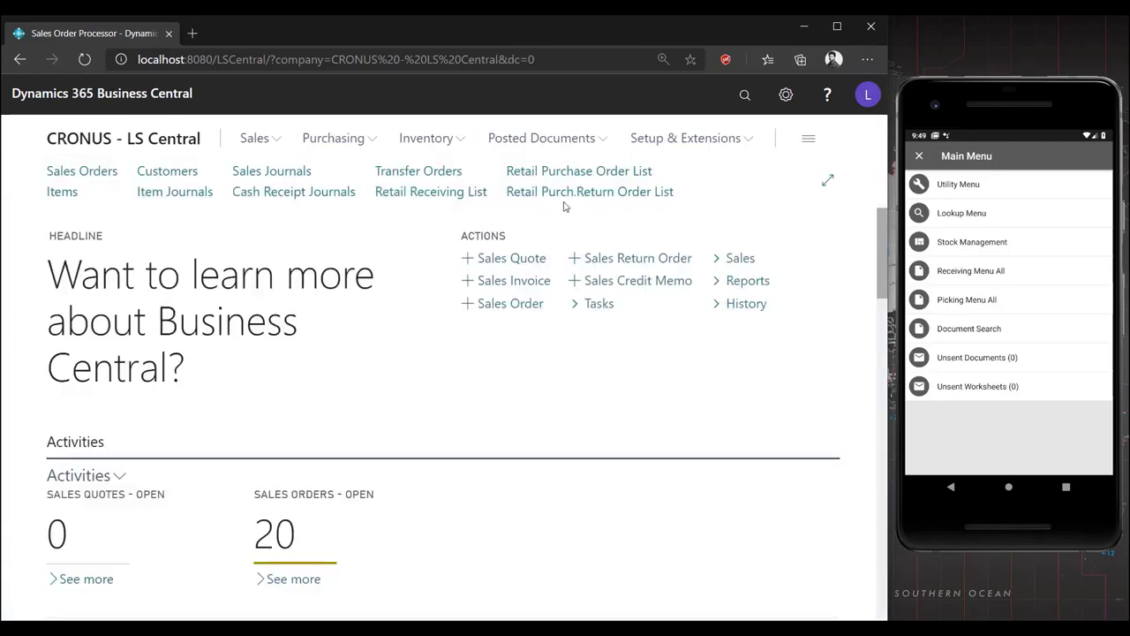
click(574, 173)
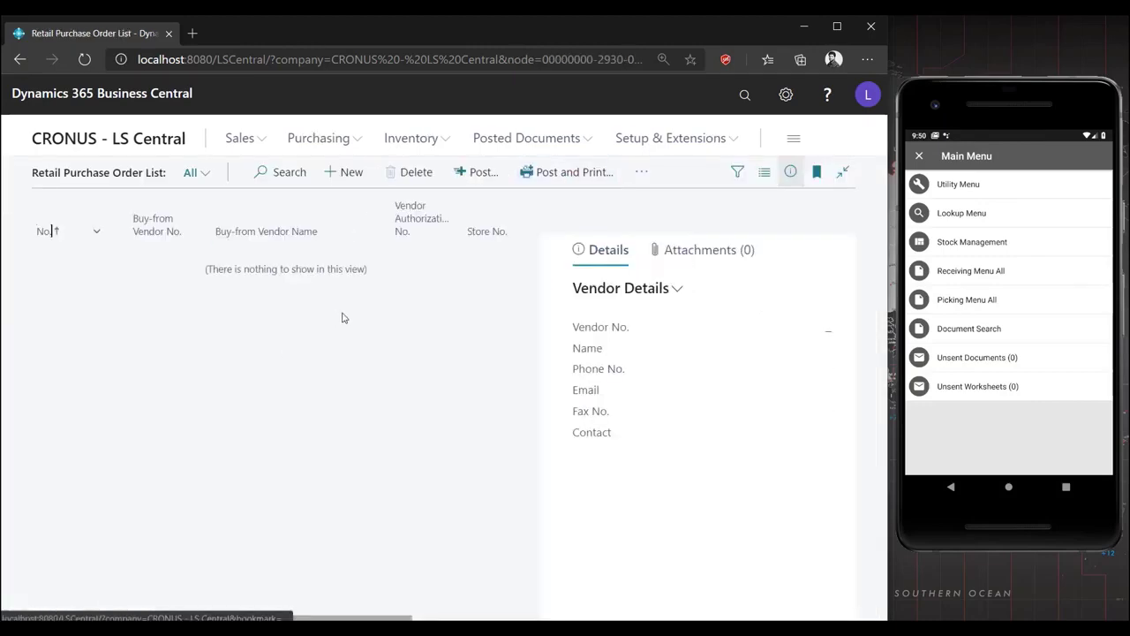
key(Escape)
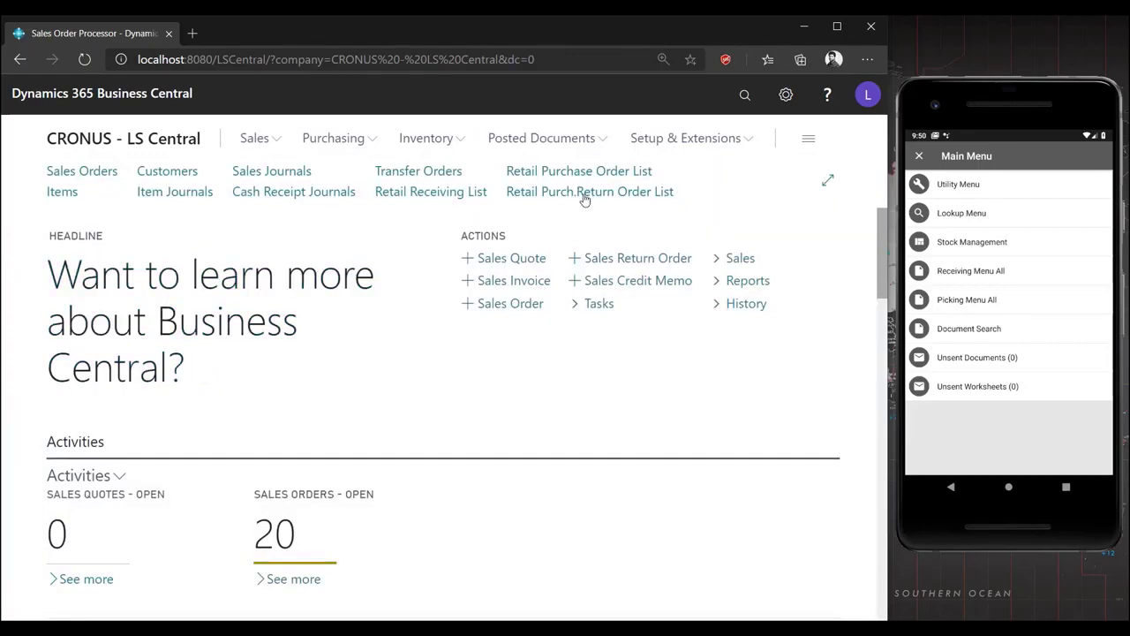
Sort the Posted Purchase Receipts by number in descending order and open the newest London Postmaster receipt
click(601, 143)
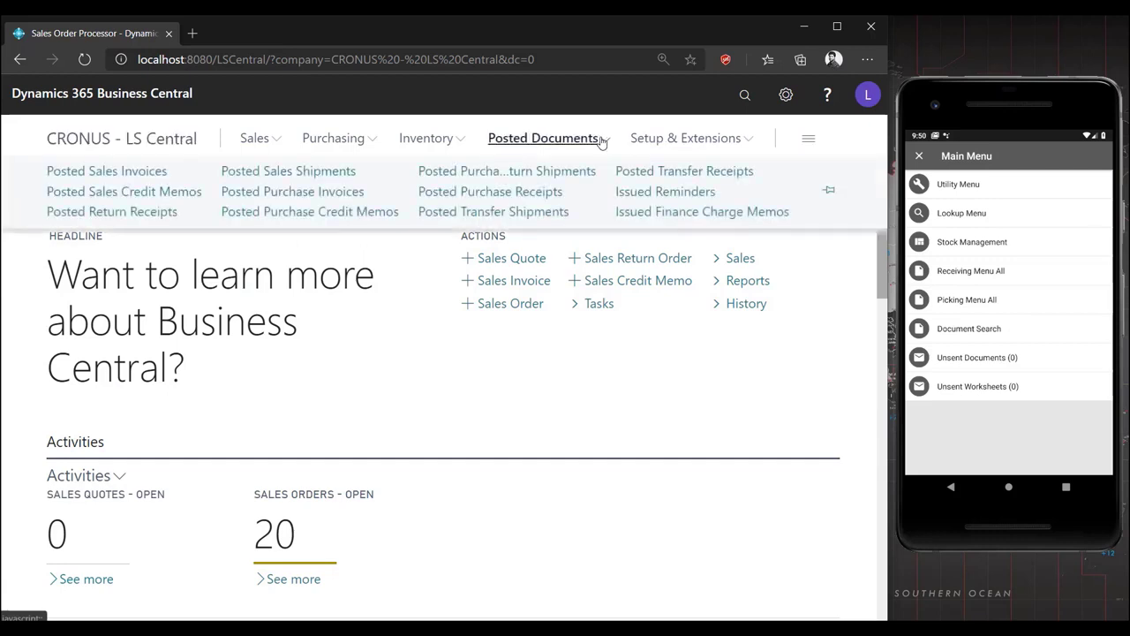
click(503, 201)
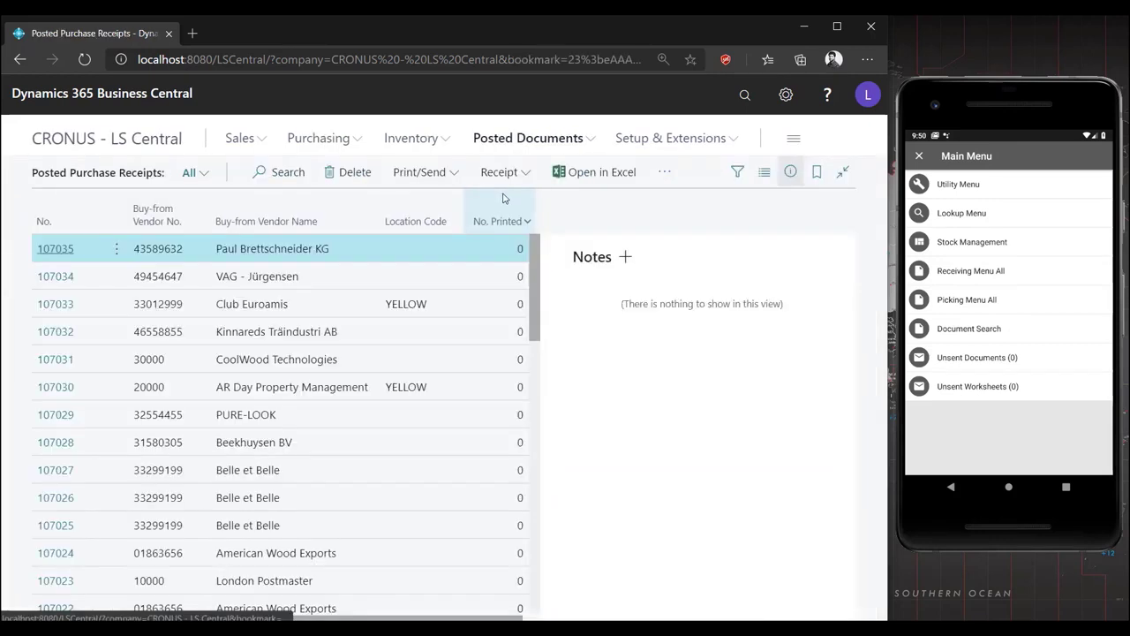
click(97, 223)
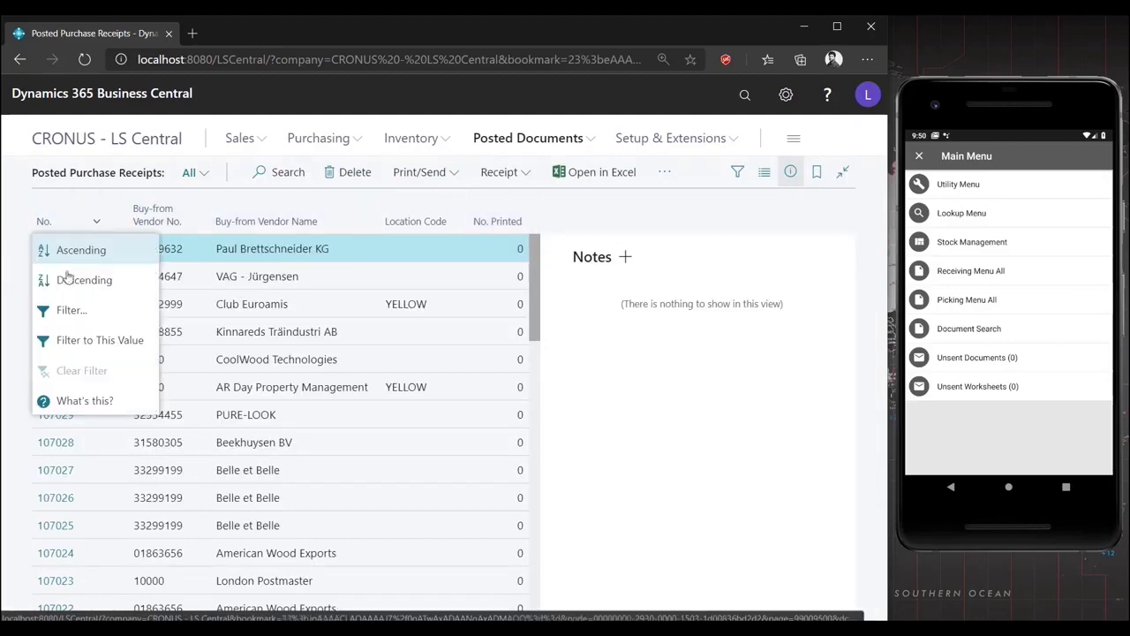
click(63, 279)
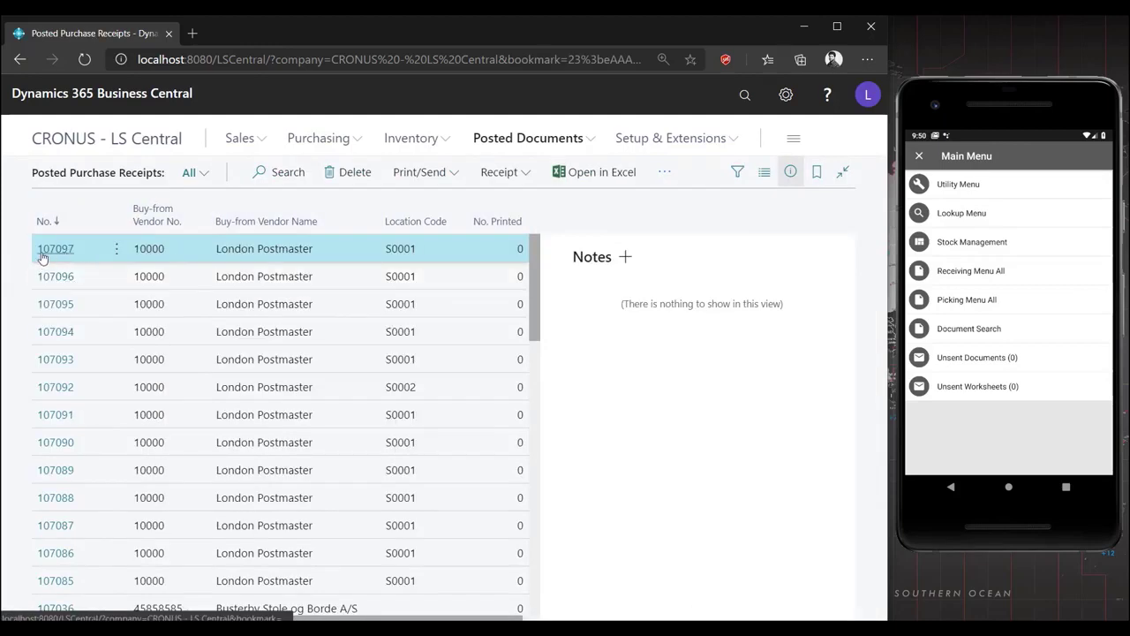
click(53, 250)
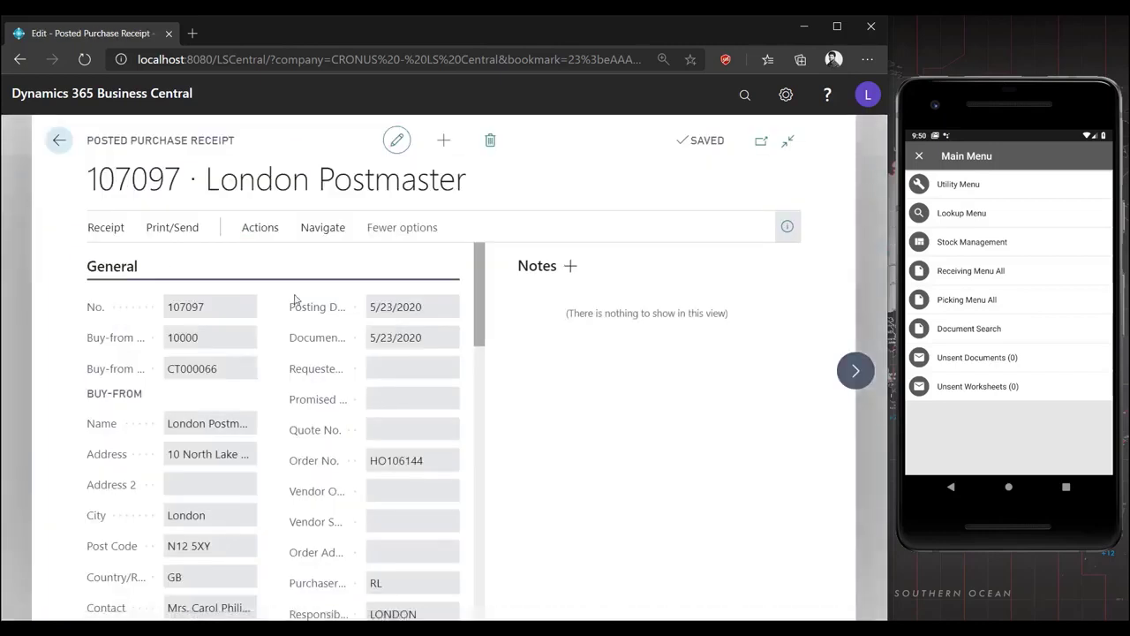
Review the line quantities and shipping details of the posted London Postmaster receipt and return to the home page
drag(483, 272, 492, 356)
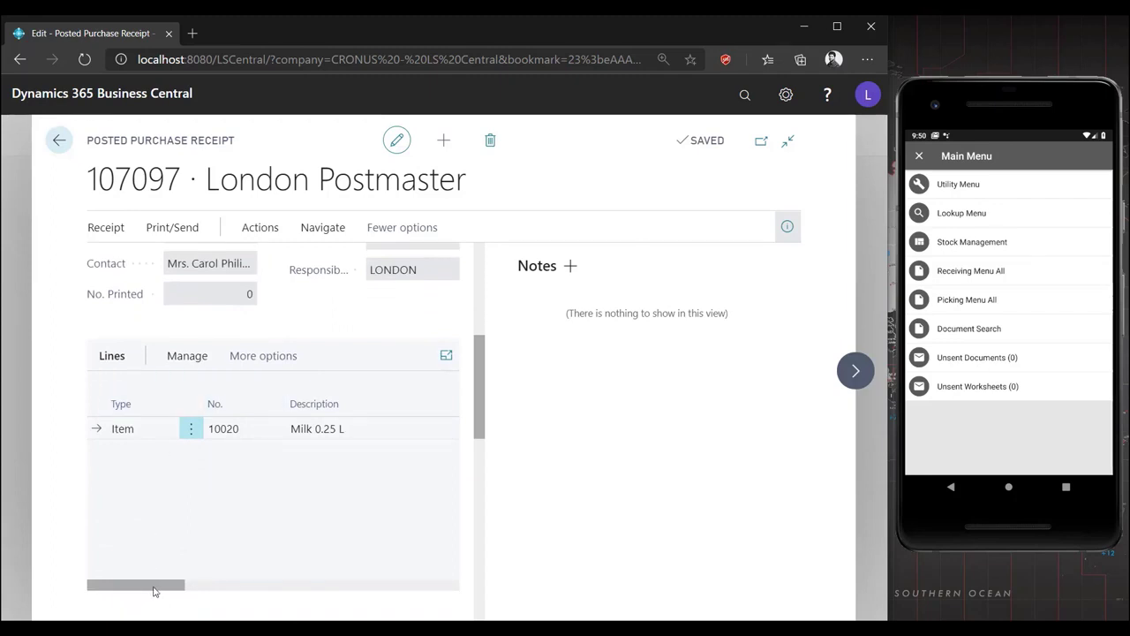
drag(152, 588, 245, 588)
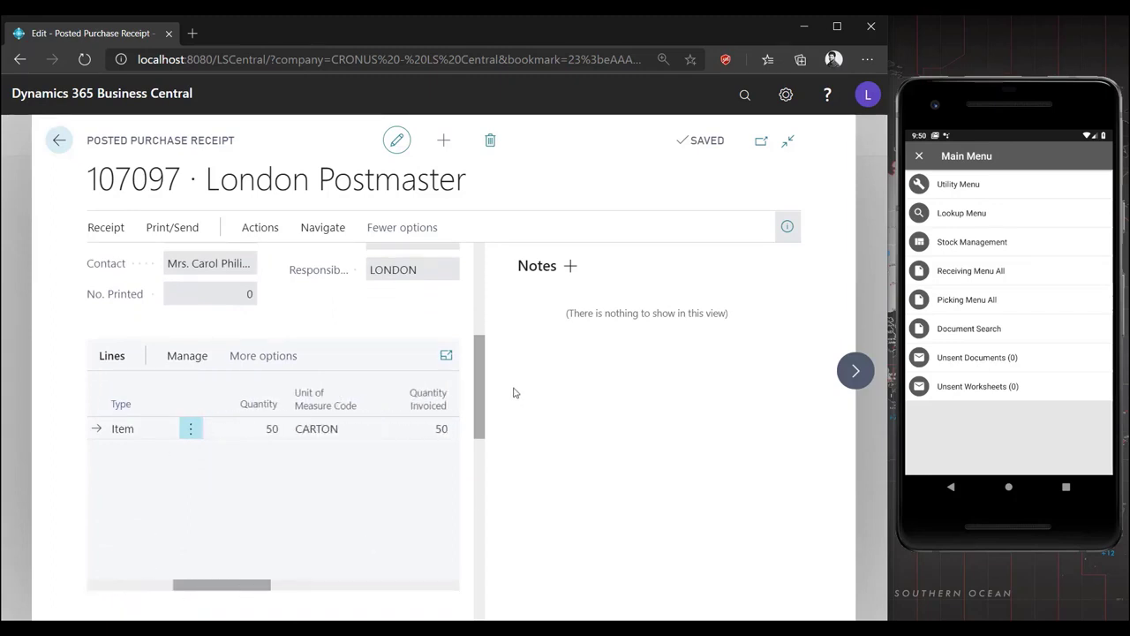
drag(479, 354, 484, 544)
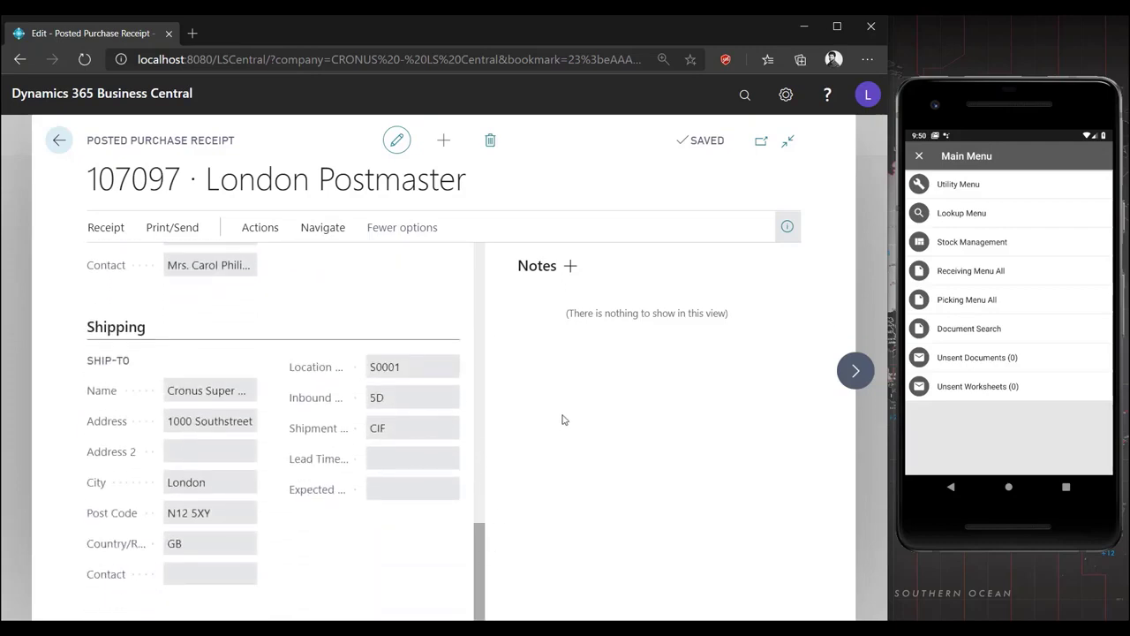
key(Escape)
key(Escape)
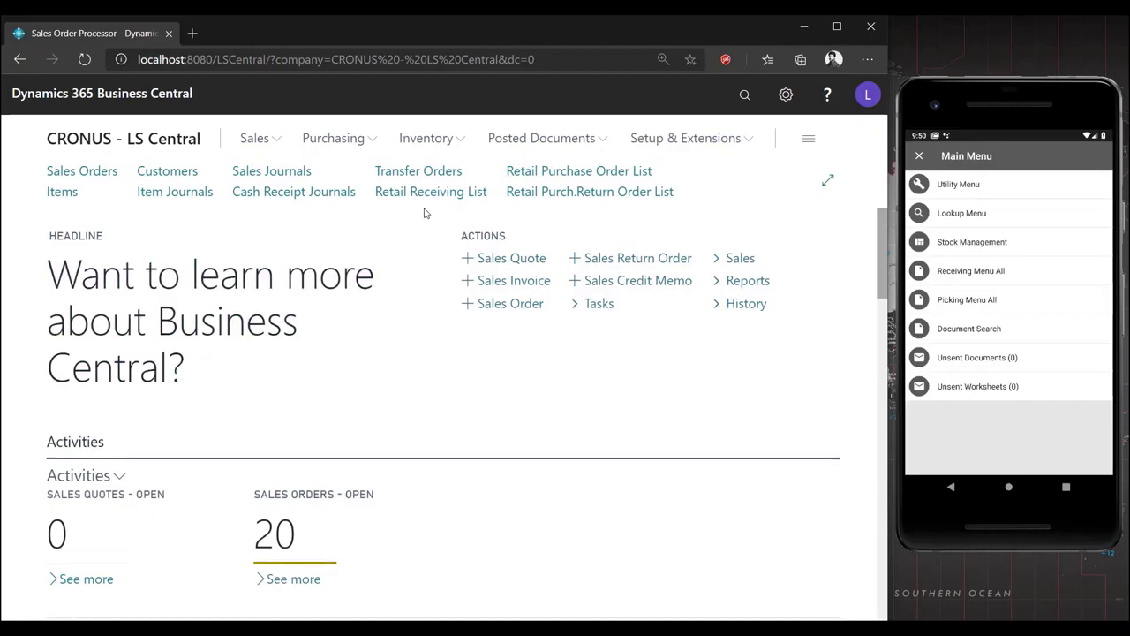
Create a new retail purchase order for vendor 10000 (London Postmaster) with vendor invoice number JW05
click(570, 174)
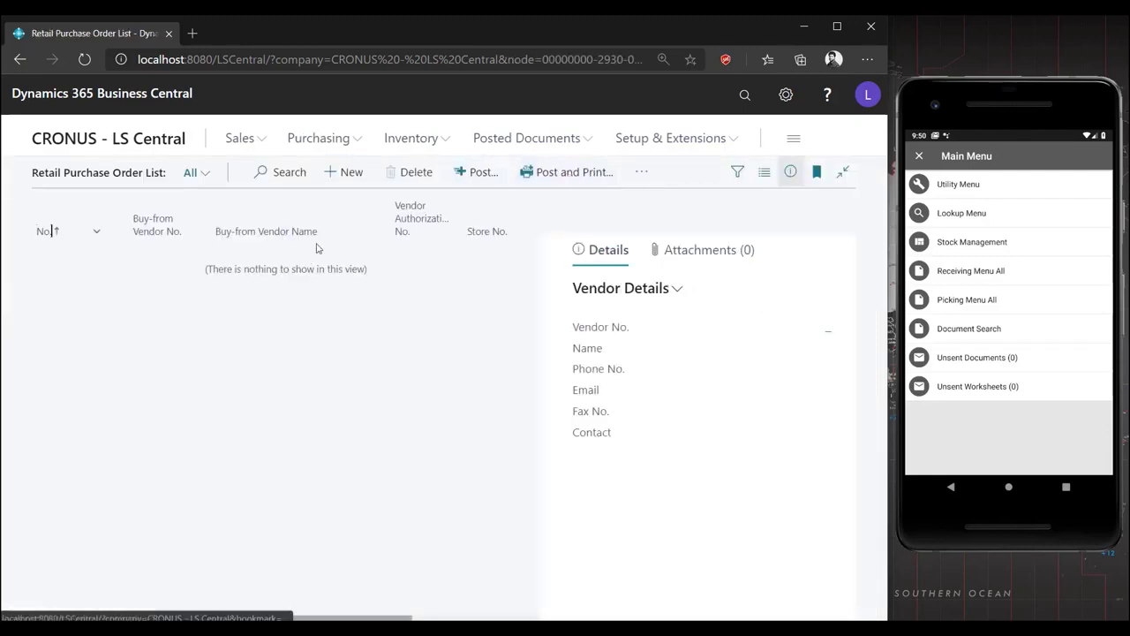
click(344, 176)
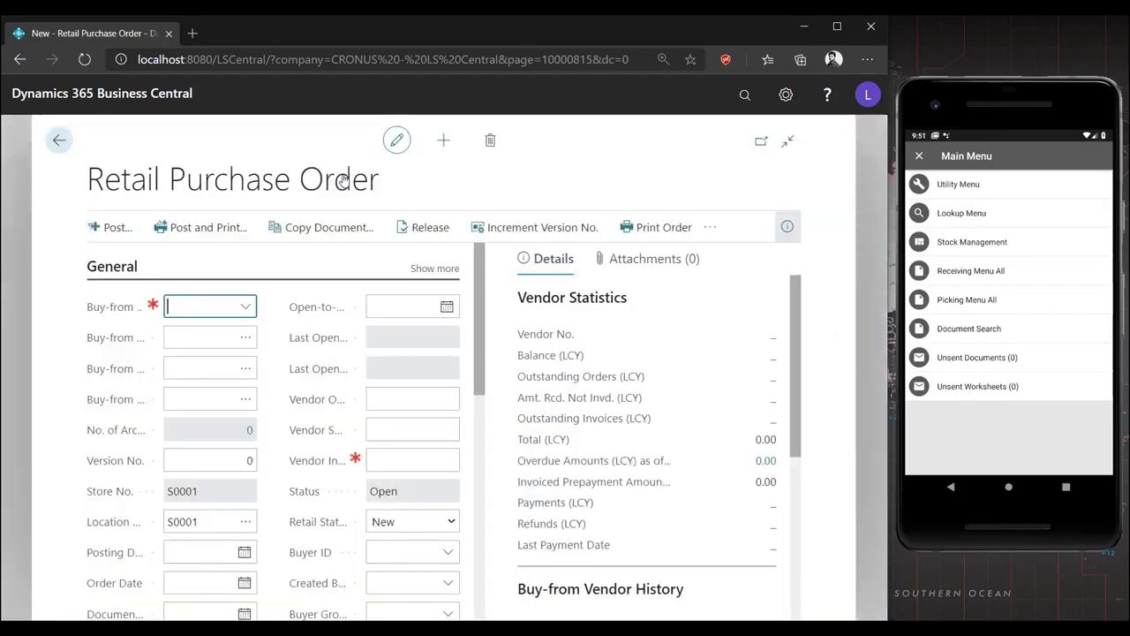
text(10000)
key(Tab)
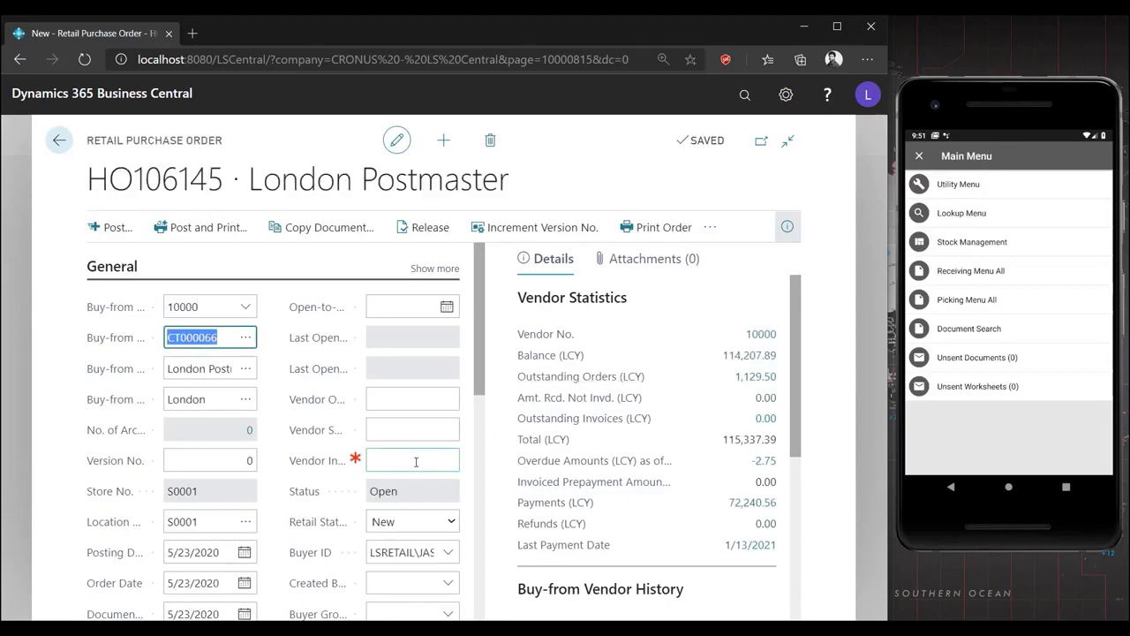
click(411, 462)
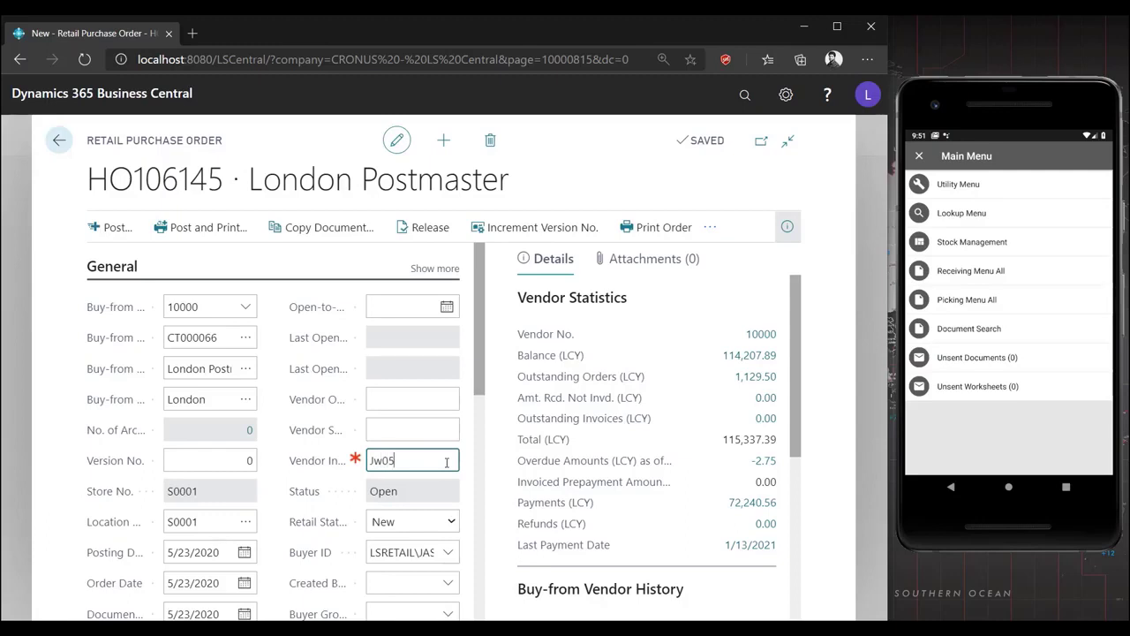
key(Tab)
Add item 10010 with a quantity of 10 to the order lines and release the purchase order
scroll(456, 462, down, 3)
click(233, 497)
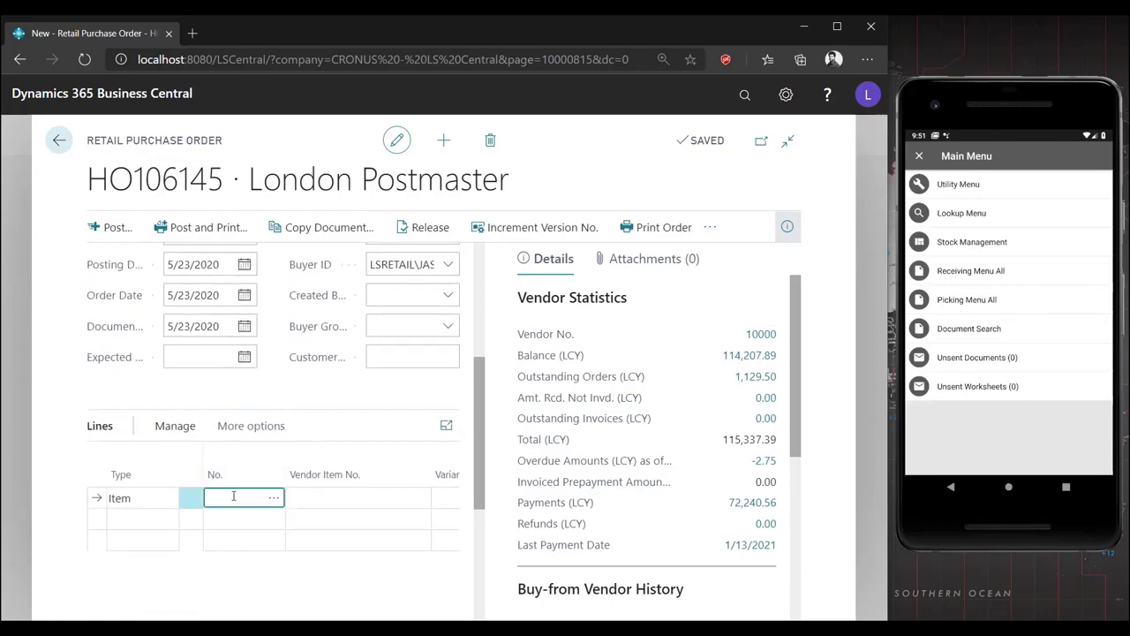
text(10010)
key(Tab)
key(Tab)
key(Tab)
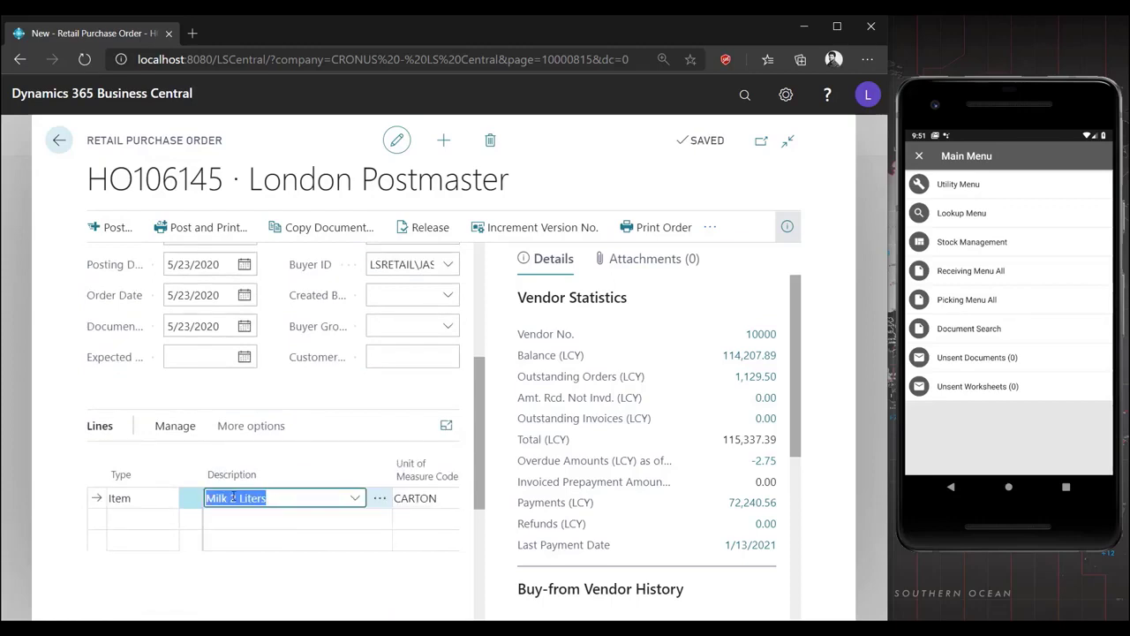
key(Tab)
key(Tab)
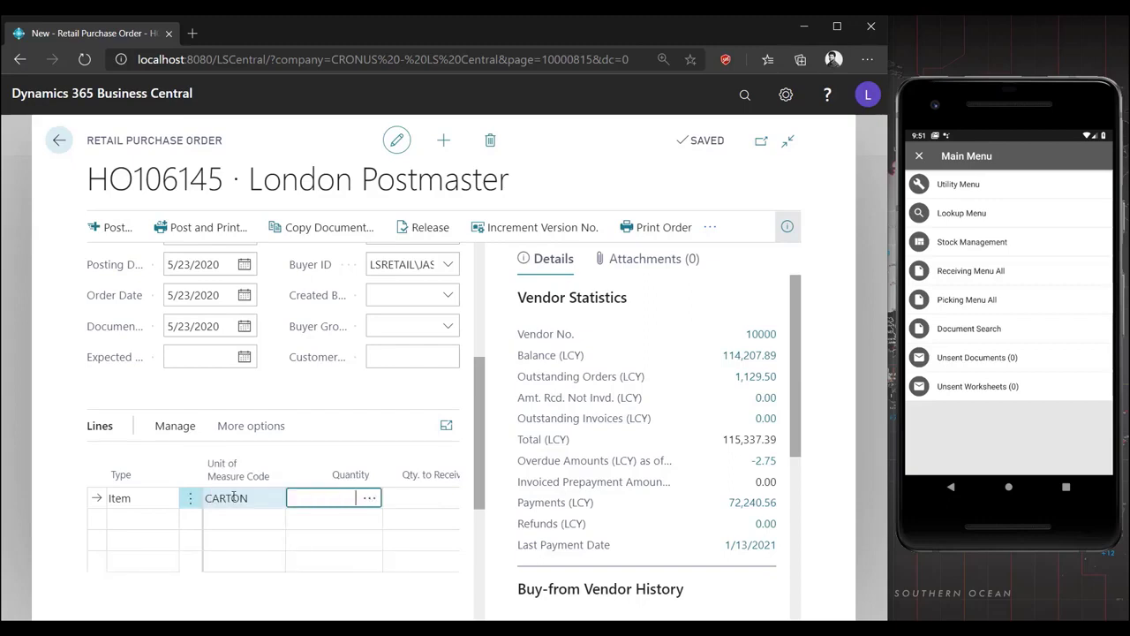
click(137, 521)
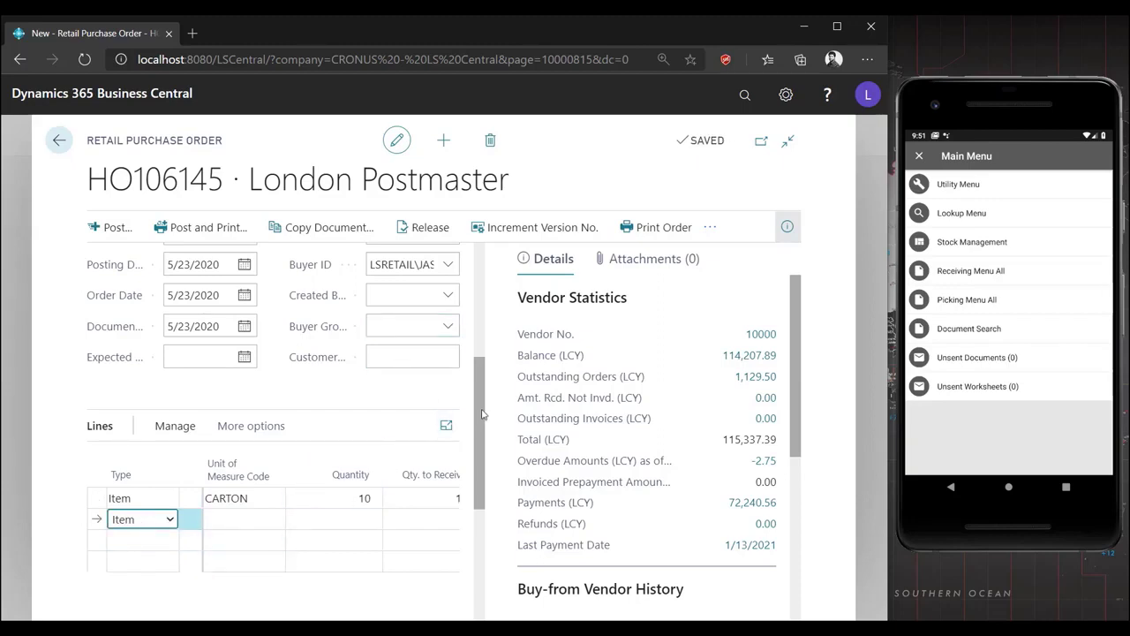
drag(480, 416, 484, 281)
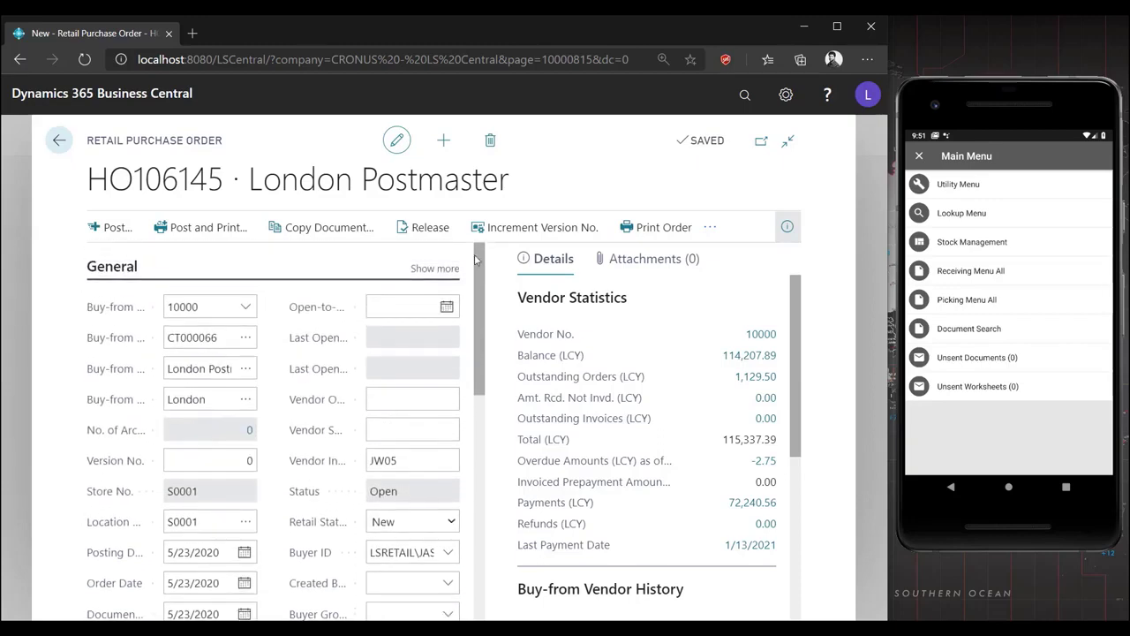
click(428, 227)
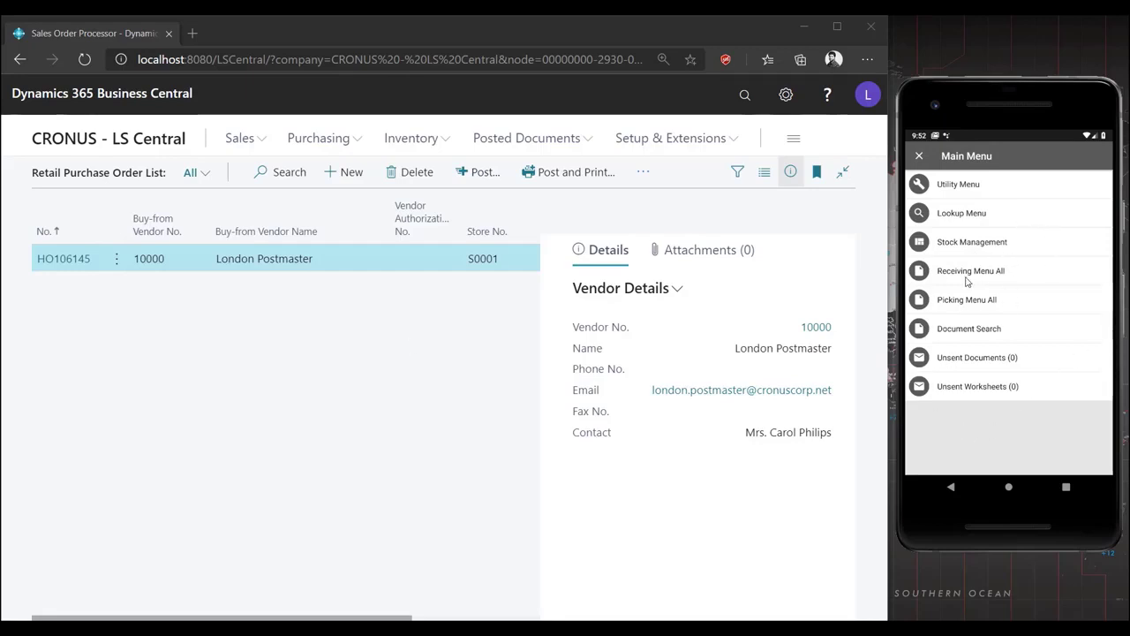
Switch to the mobile inventory app and open the London Postmaster order from Receive PO all - list
click(1001, 274)
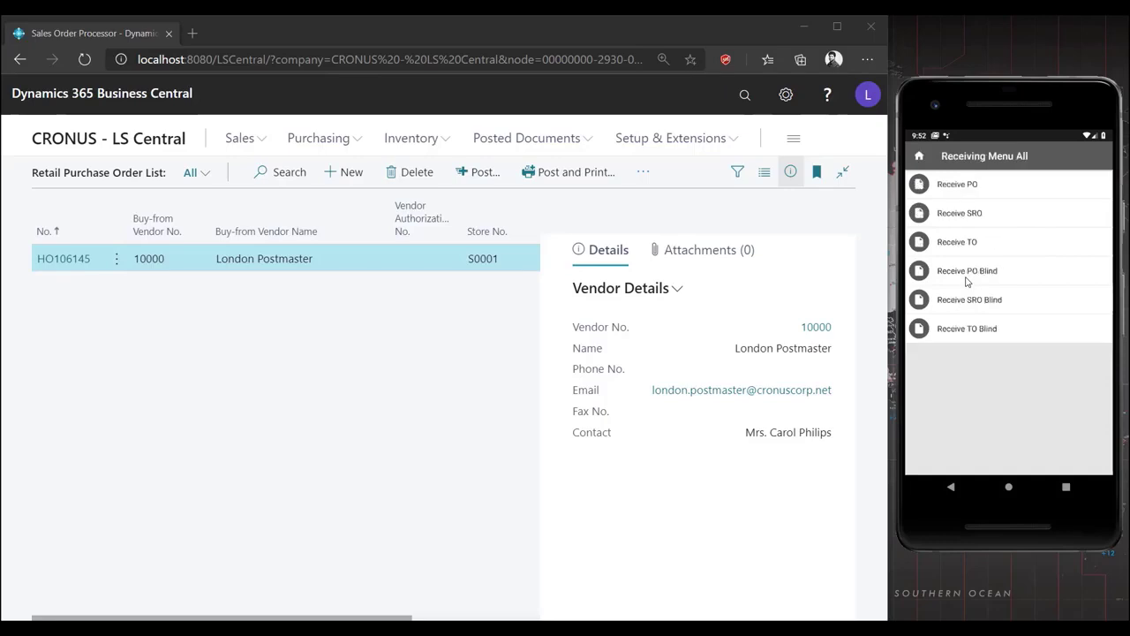
click(957, 191)
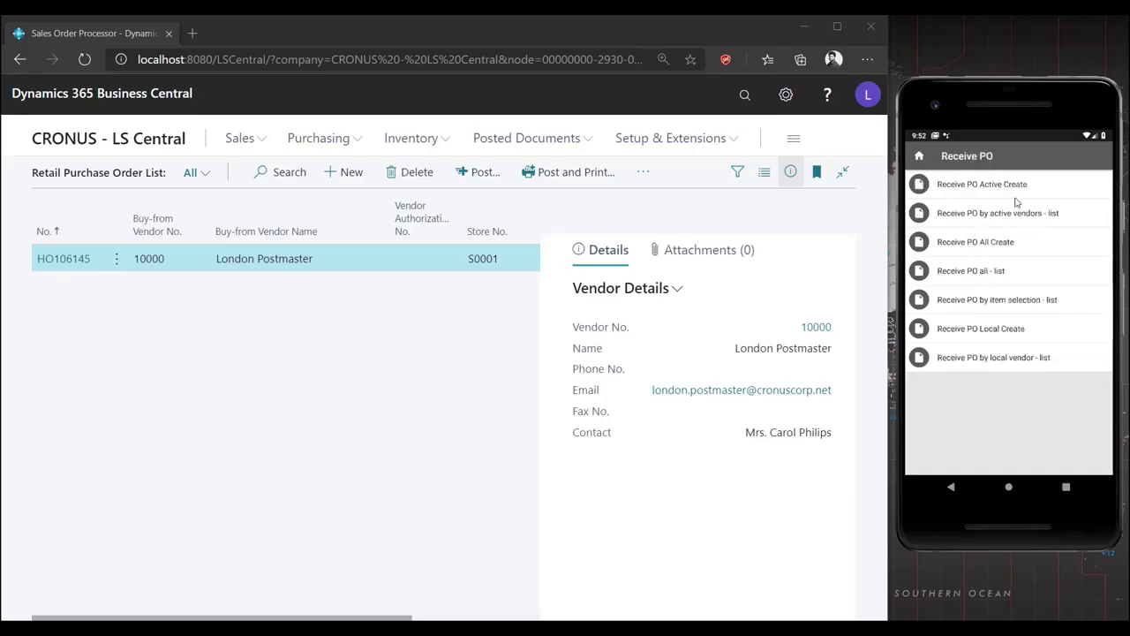
click(991, 281)
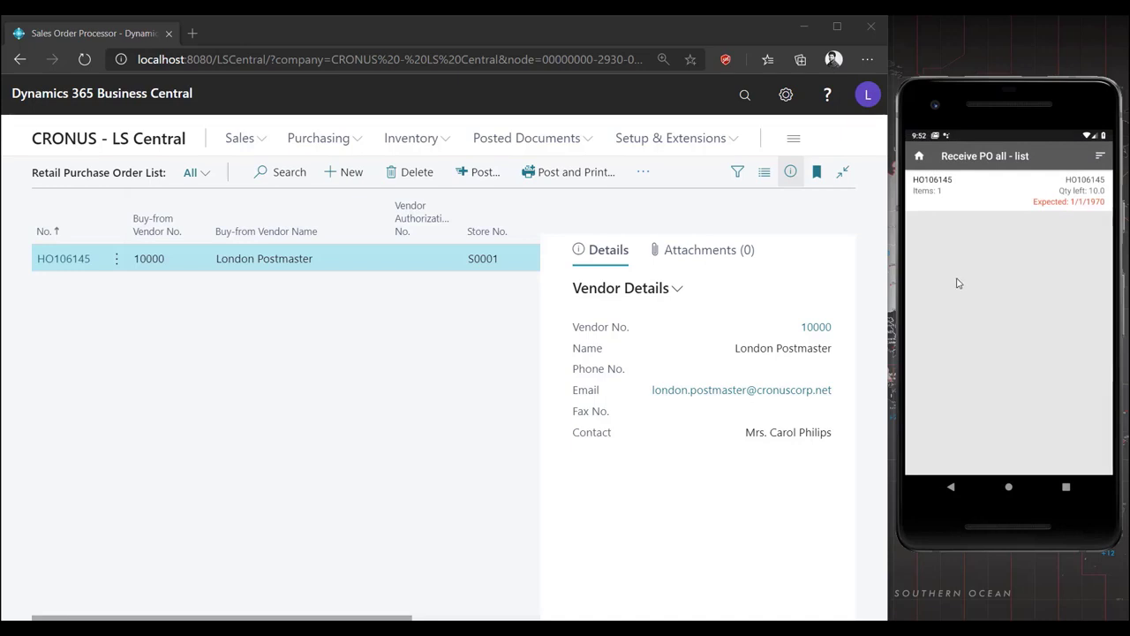
click(969, 198)
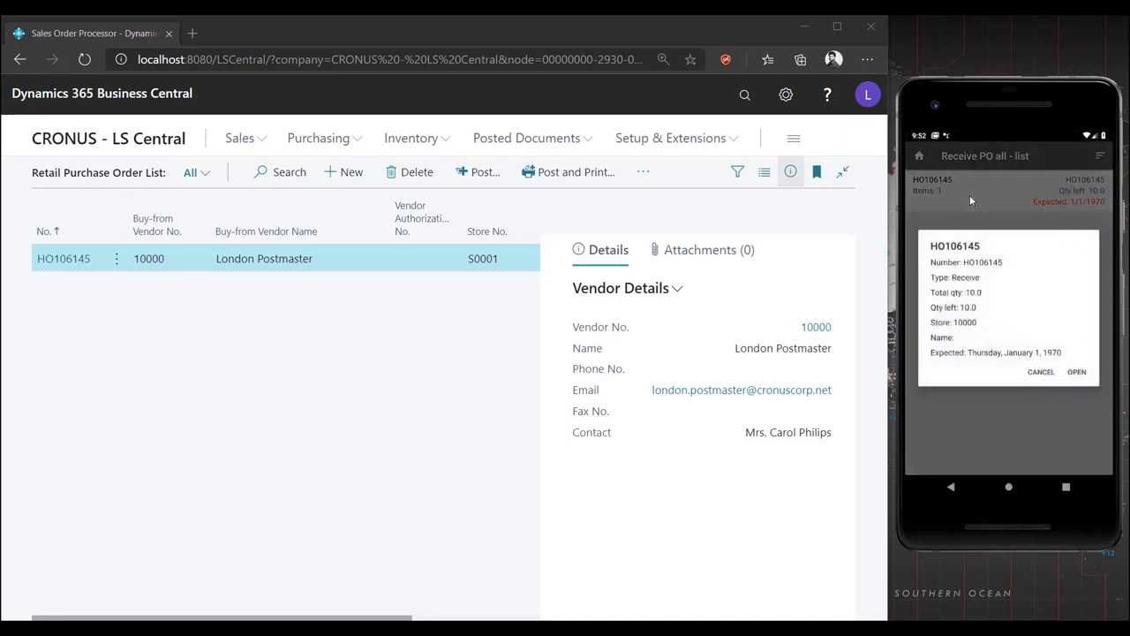
click(1078, 374)
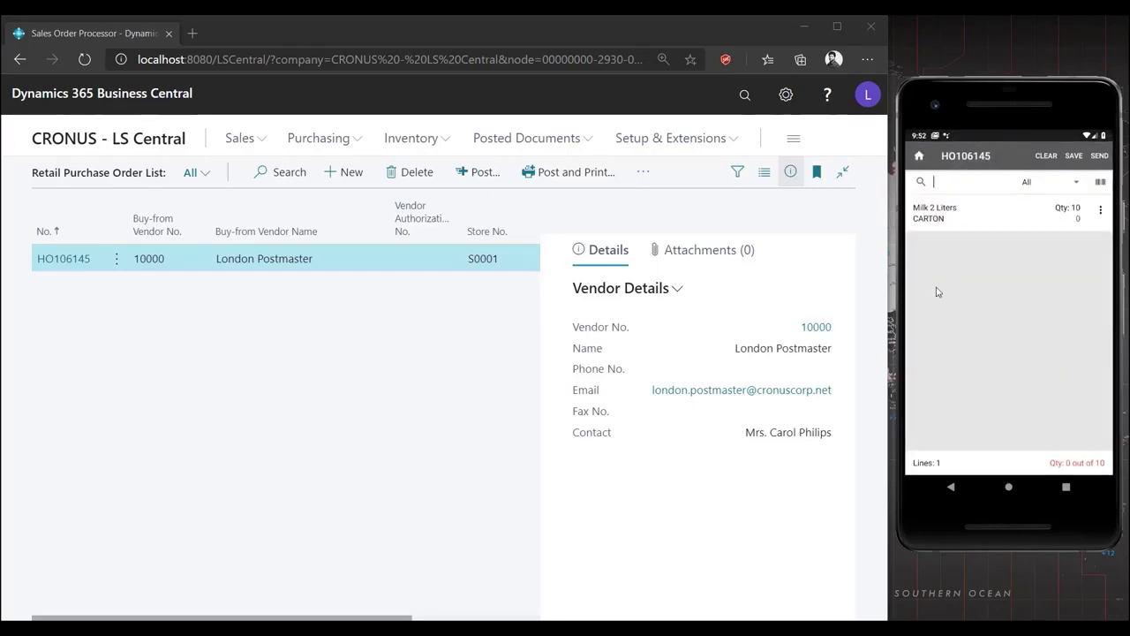
Switch back to Business Central and open the Retail Receiving List to check the new London Postmaster receiving document
click(363, 339)
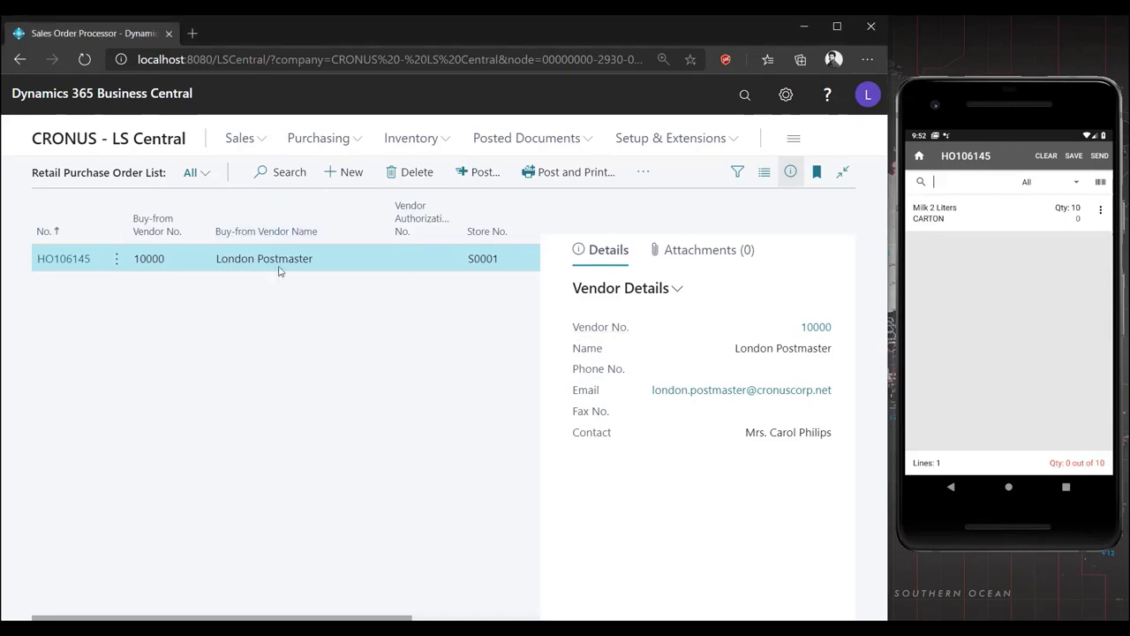
click(121, 146)
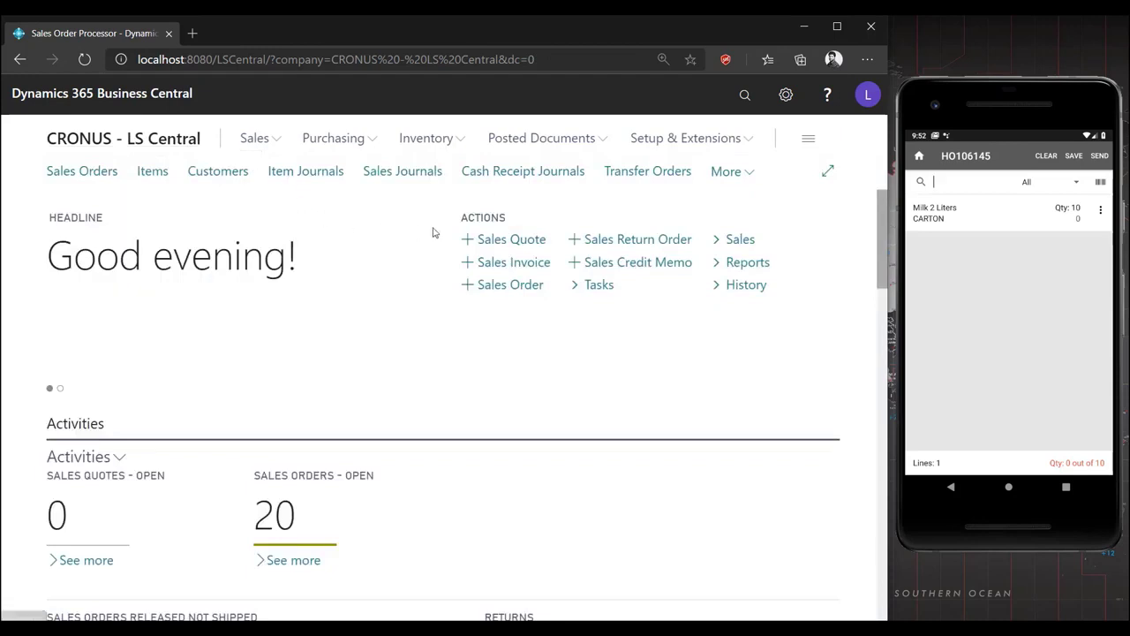
click(749, 174)
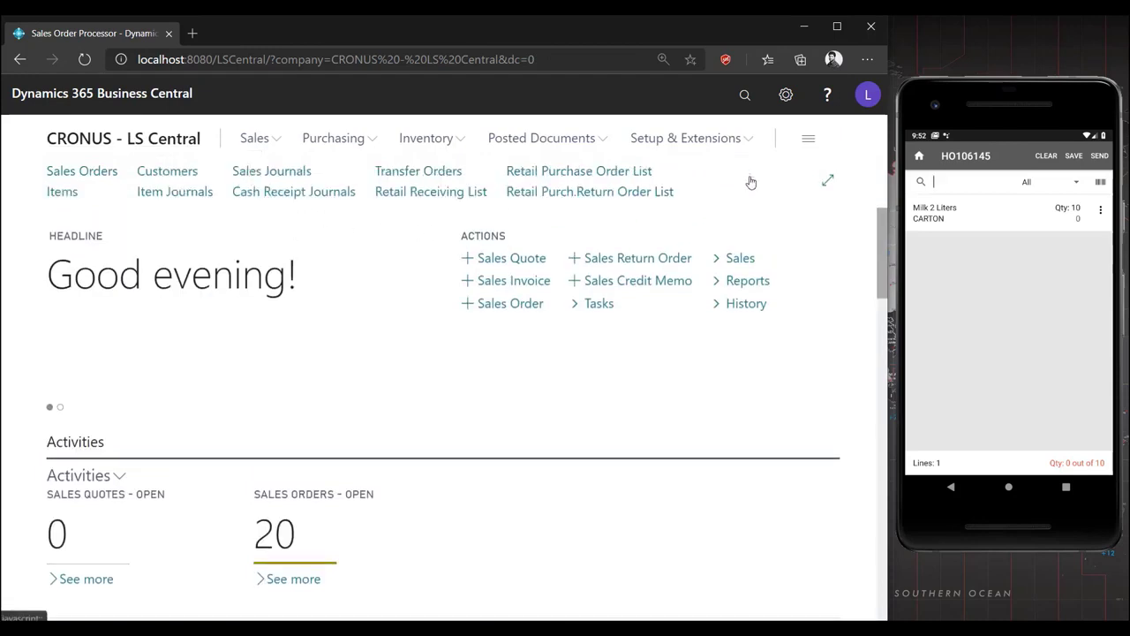
click(437, 192)
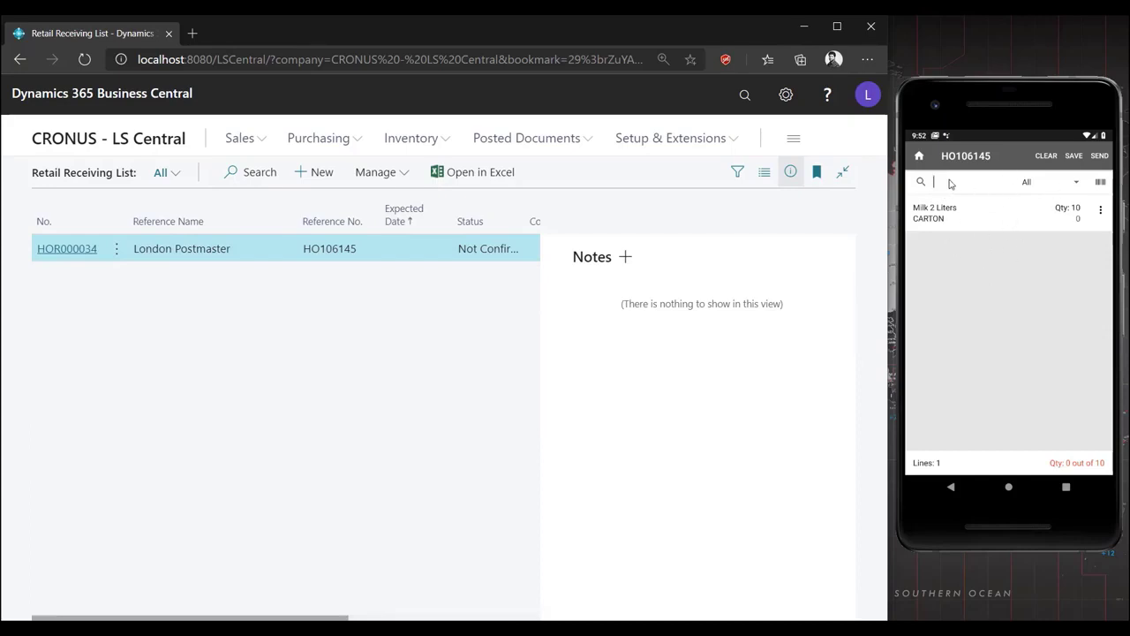
In the mobile app, set the received quantity of Milk 2 Liters to 10 and send the document
click(1099, 211)
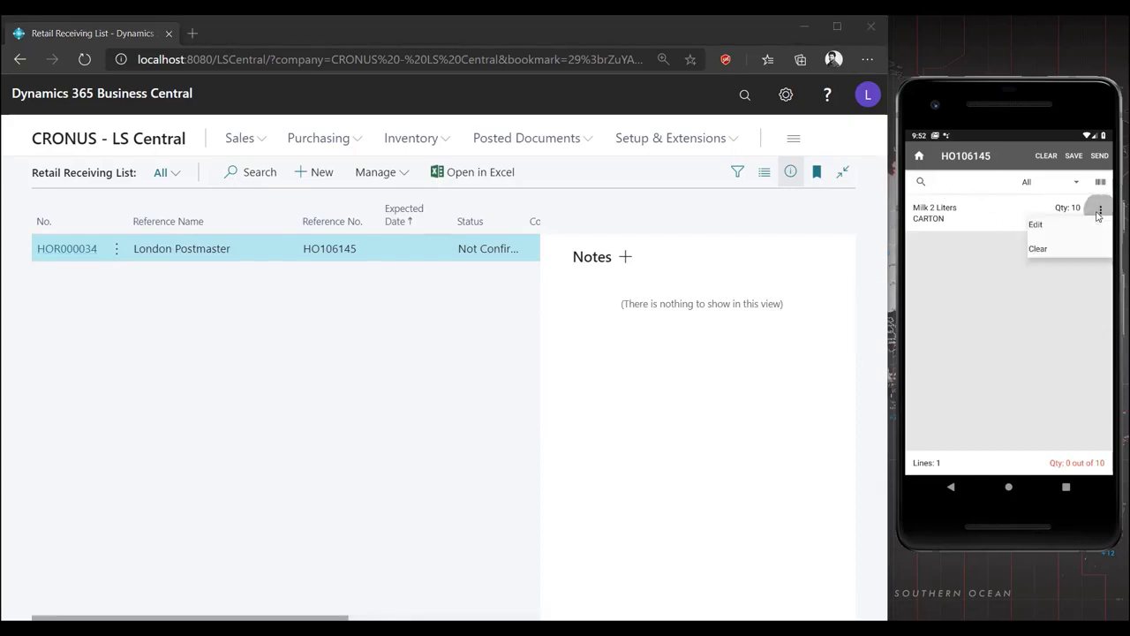
click(1031, 234)
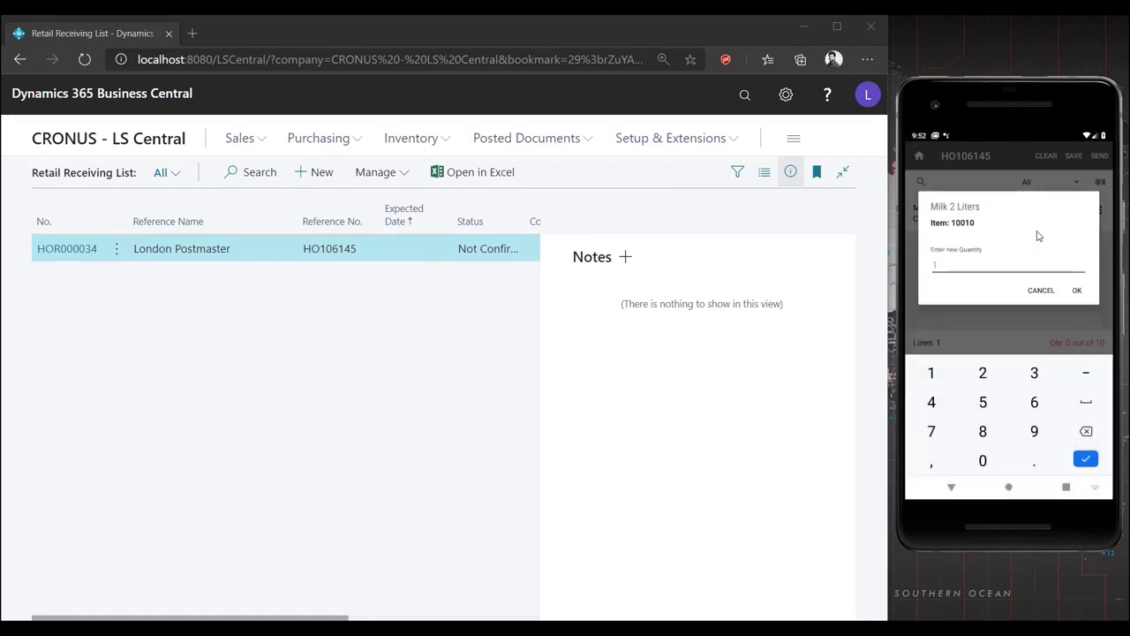
text(10)
click(1077, 291)
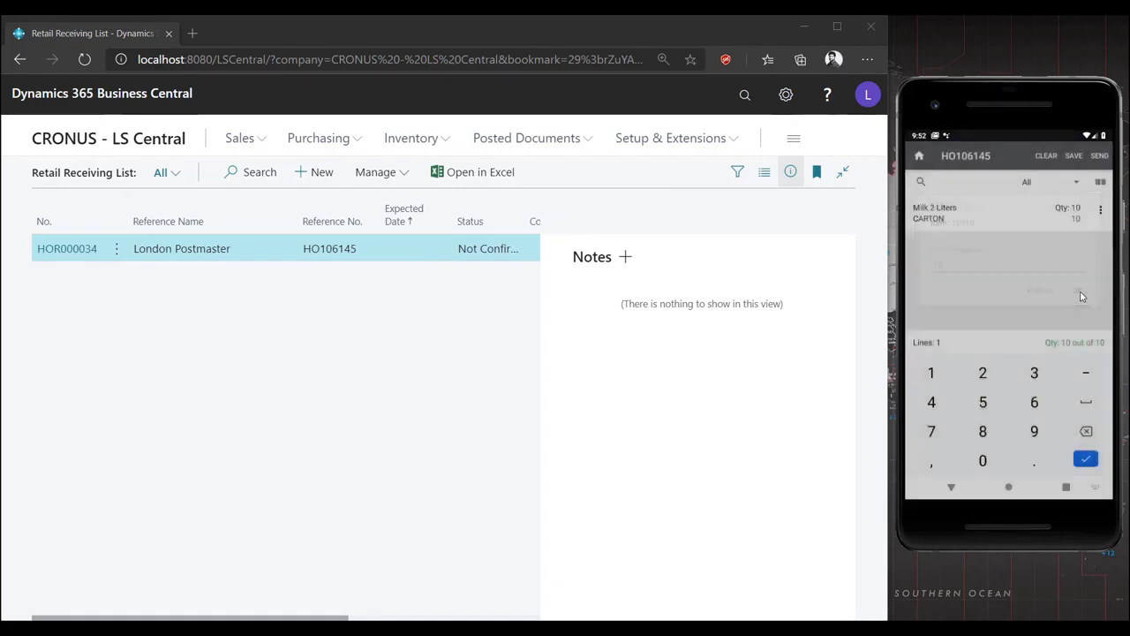
click(1101, 157)
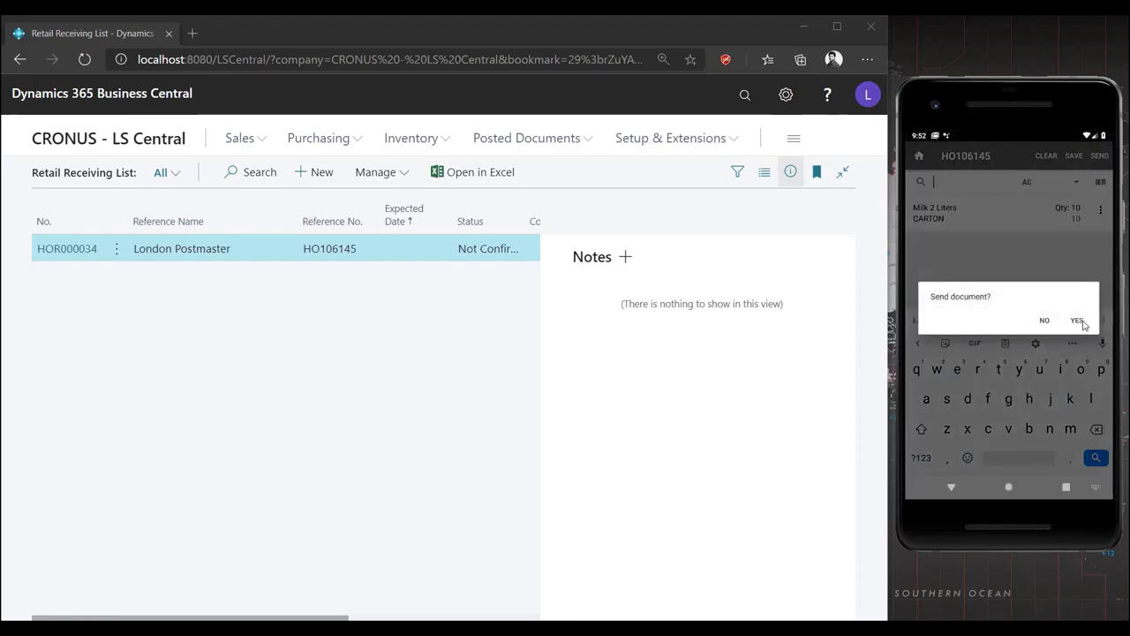
click(1079, 321)
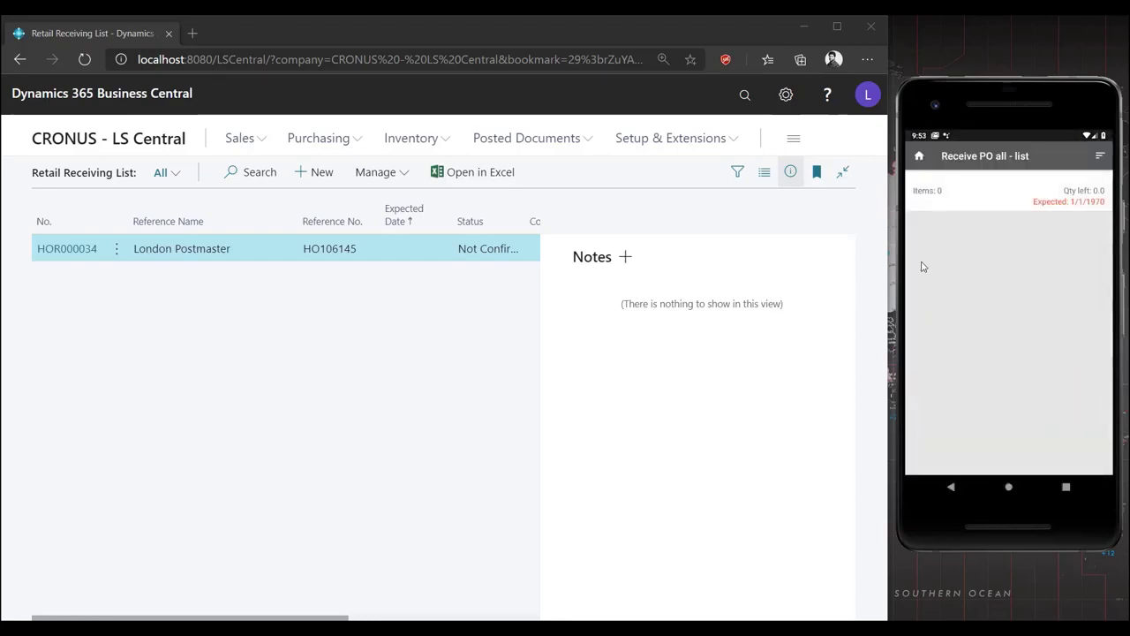
click(951, 487)
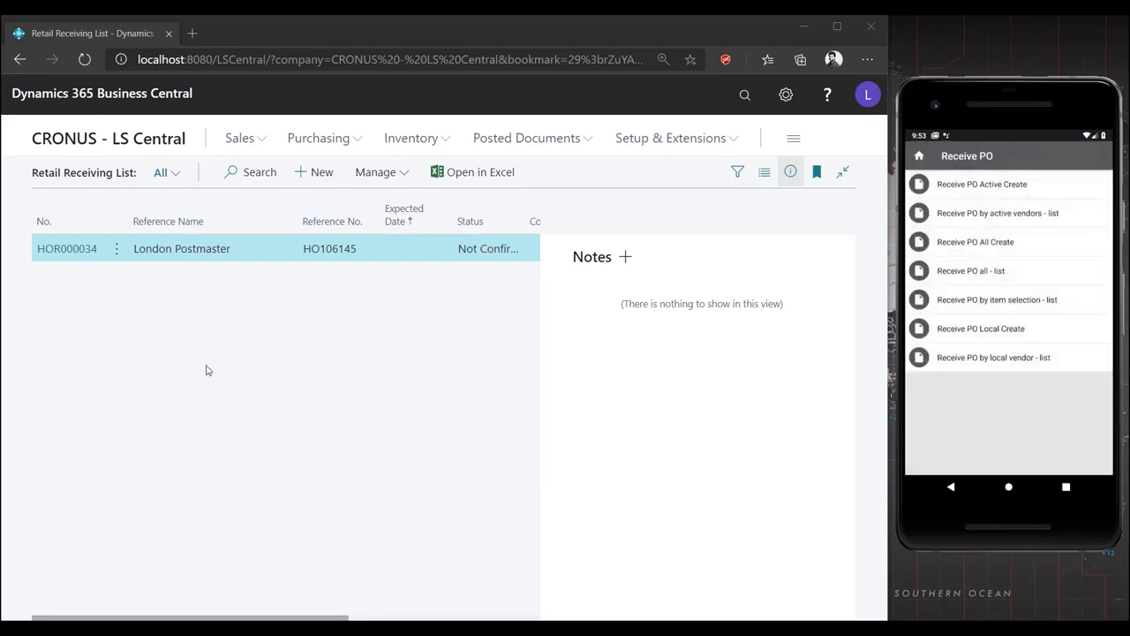
Open the London Postmaster receiving document in Business Central and examine its header fields and receiving lines
click(139, 325)
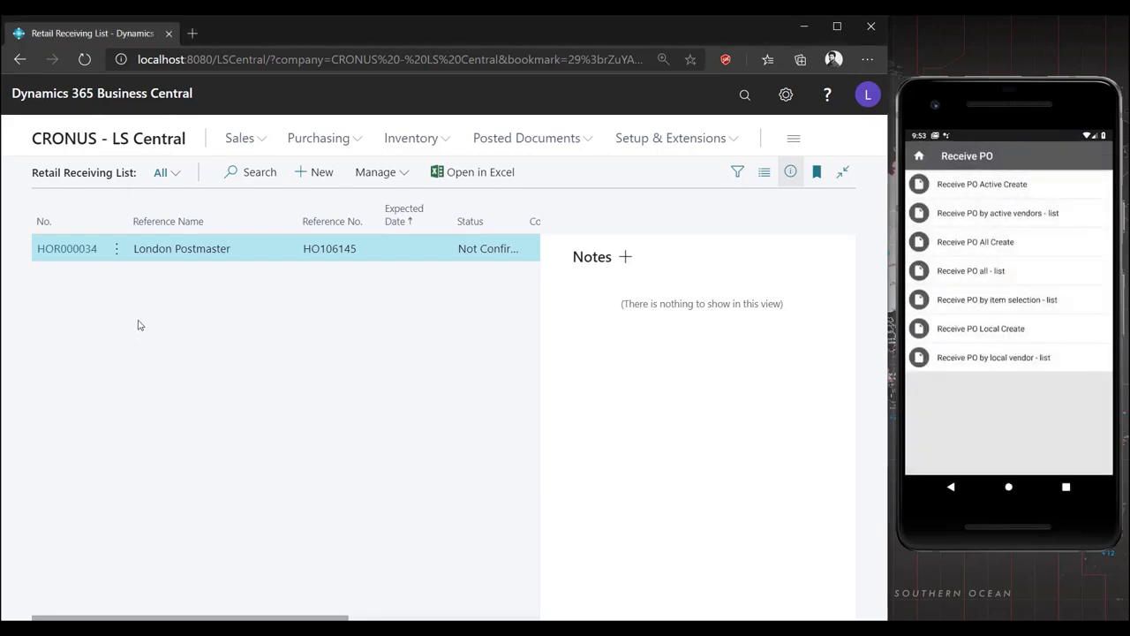
click(56, 249)
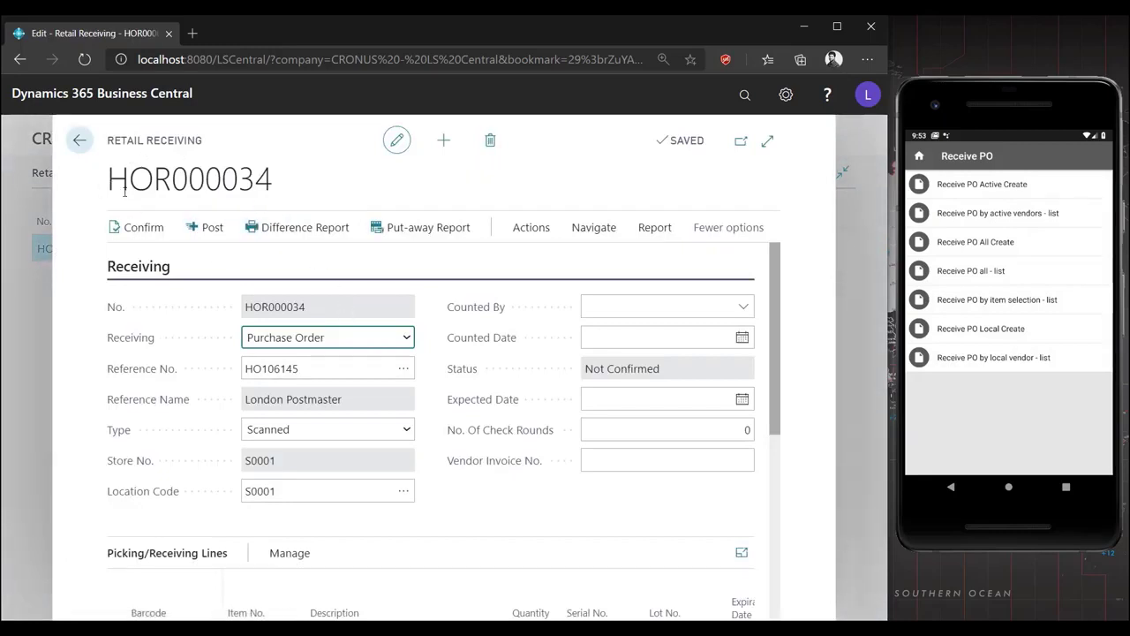
click(172, 191)
drag(127, 181, 298, 197)
click(298, 203)
scroll(321, 345, down, 3)
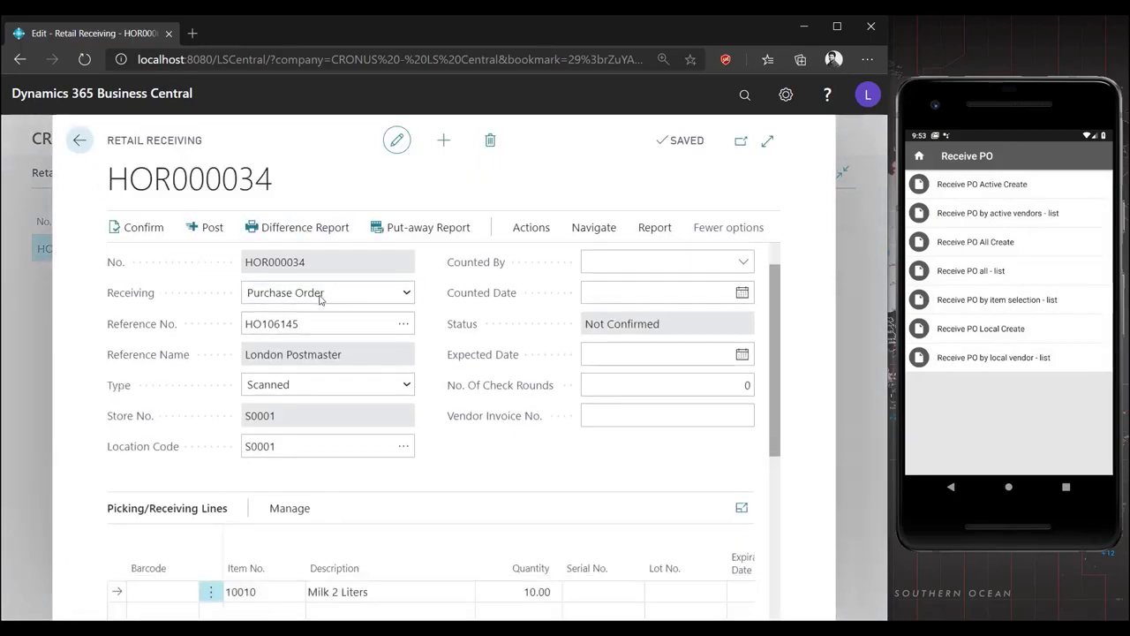
scroll(312, 291, up, 3)
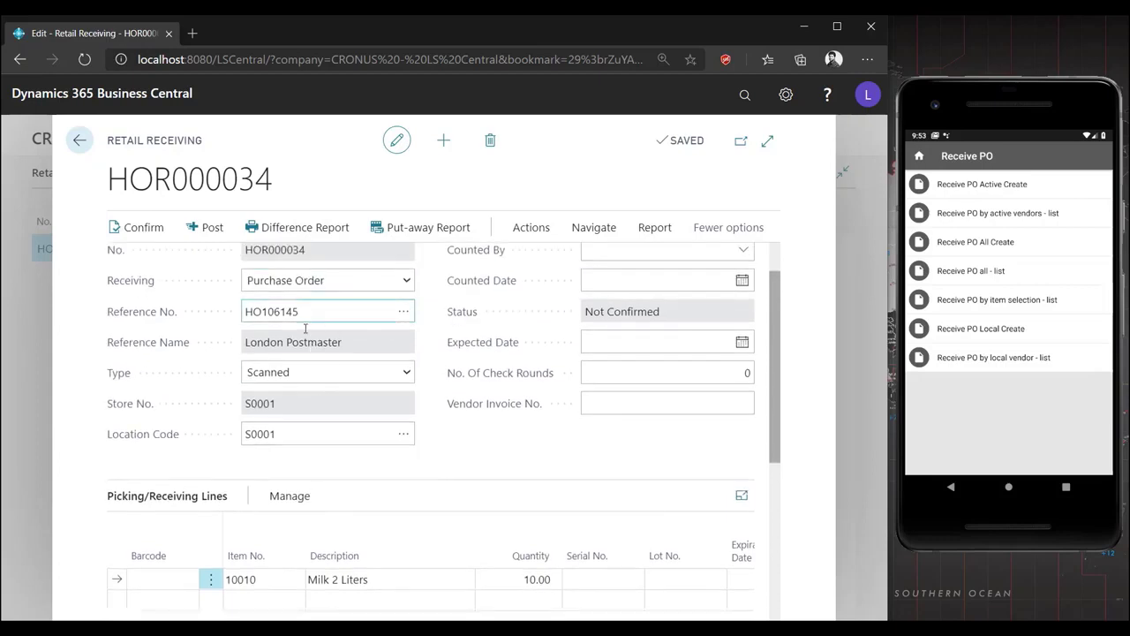
scroll(265, 371, down, 5)
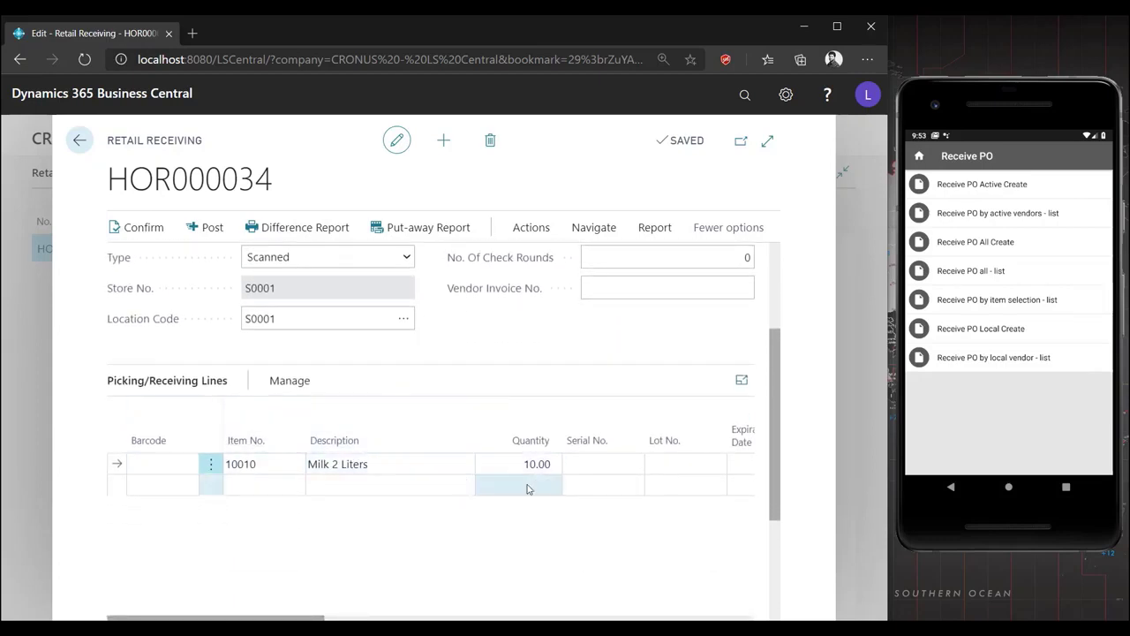
scroll(655, 350, up, 1)
scroll(697, 358, down, 2)
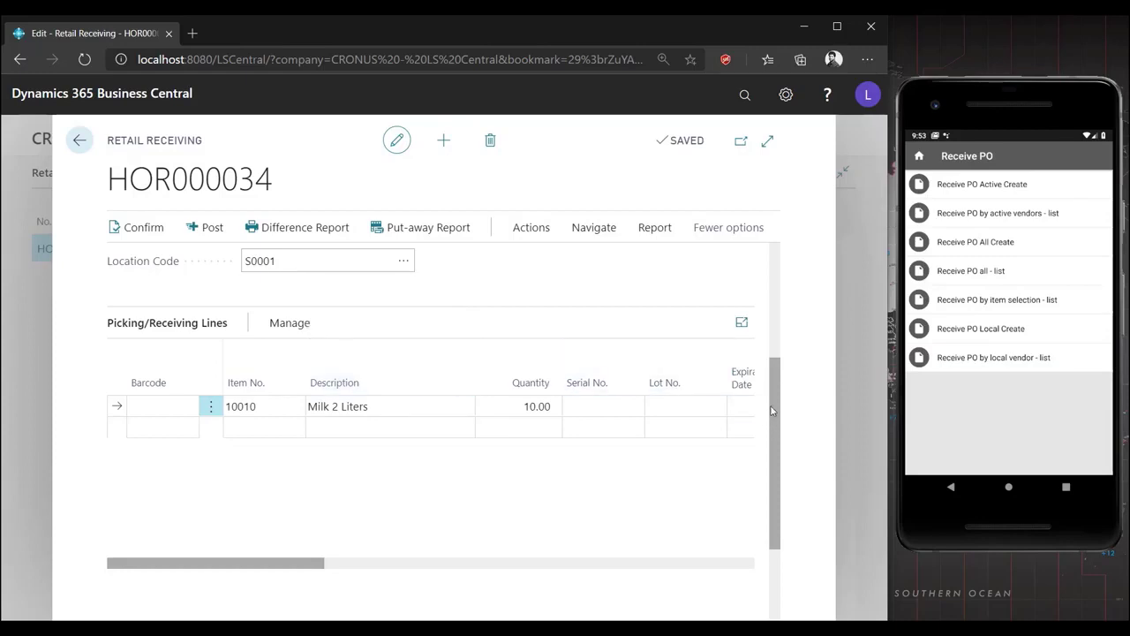
Set the Counted Date of the London Postmaster receiving document to 5/23/2020
drag(773, 411, 761, 281)
click(583, 403)
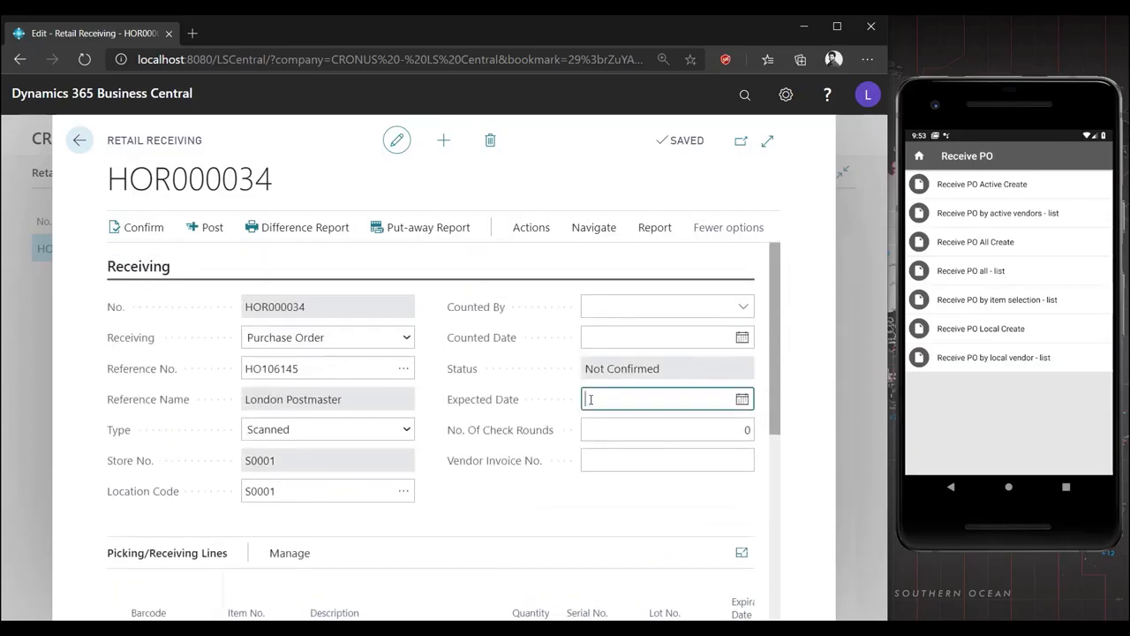
click(603, 336)
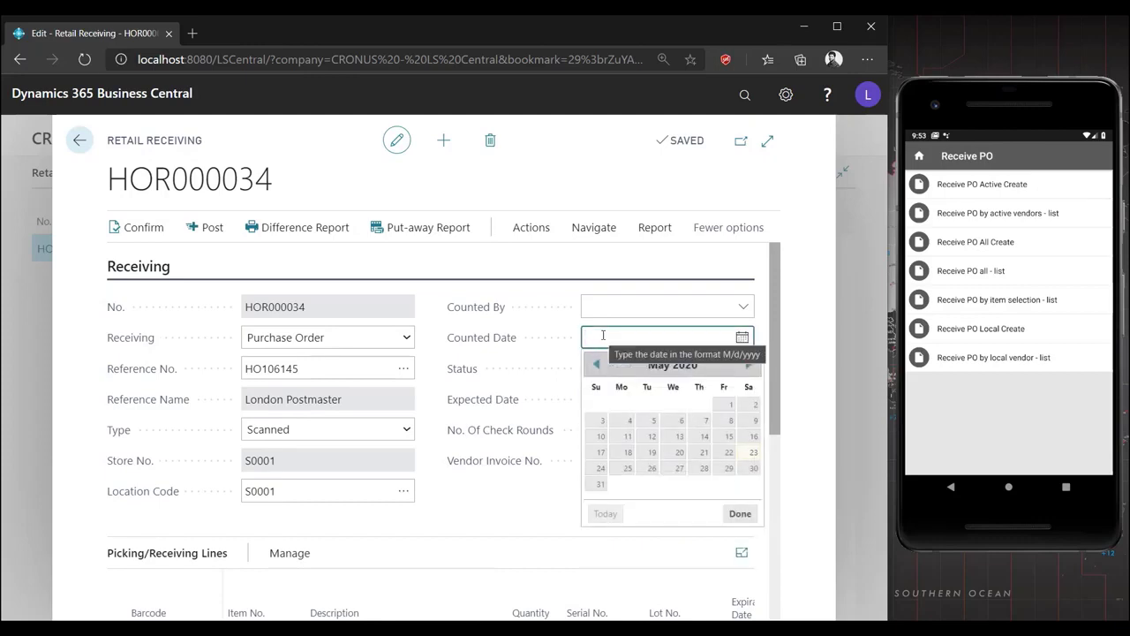
text(5/23/2020)
key(Return)
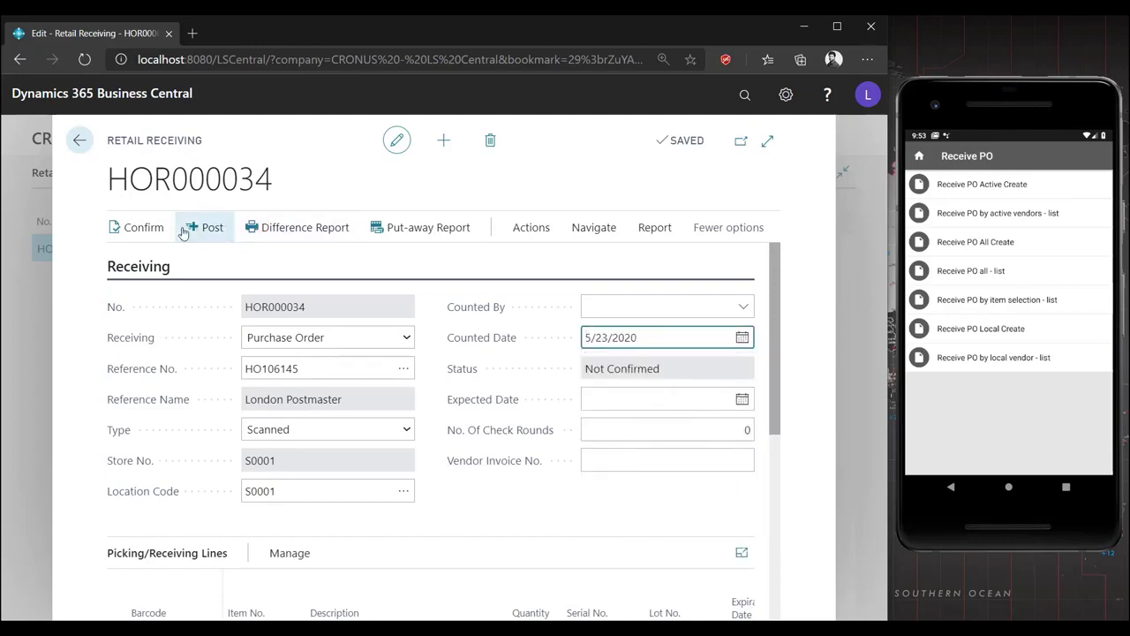
Confirm the London Postmaster receiving document and post it with the Closed option
click(143, 228)
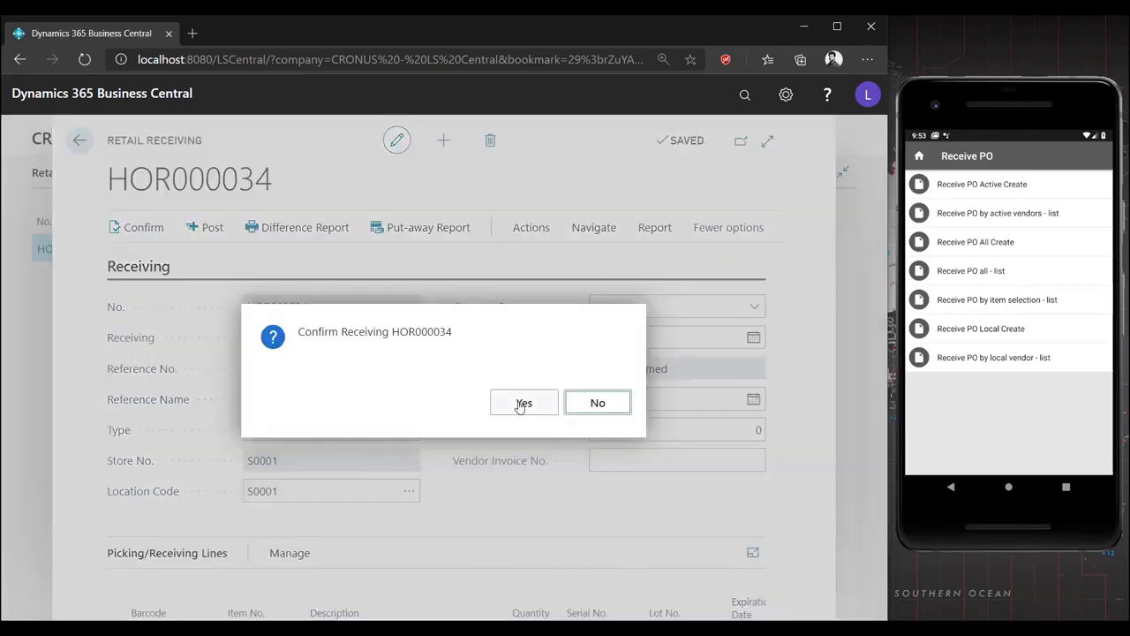
click(519, 403)
click(206, 229)
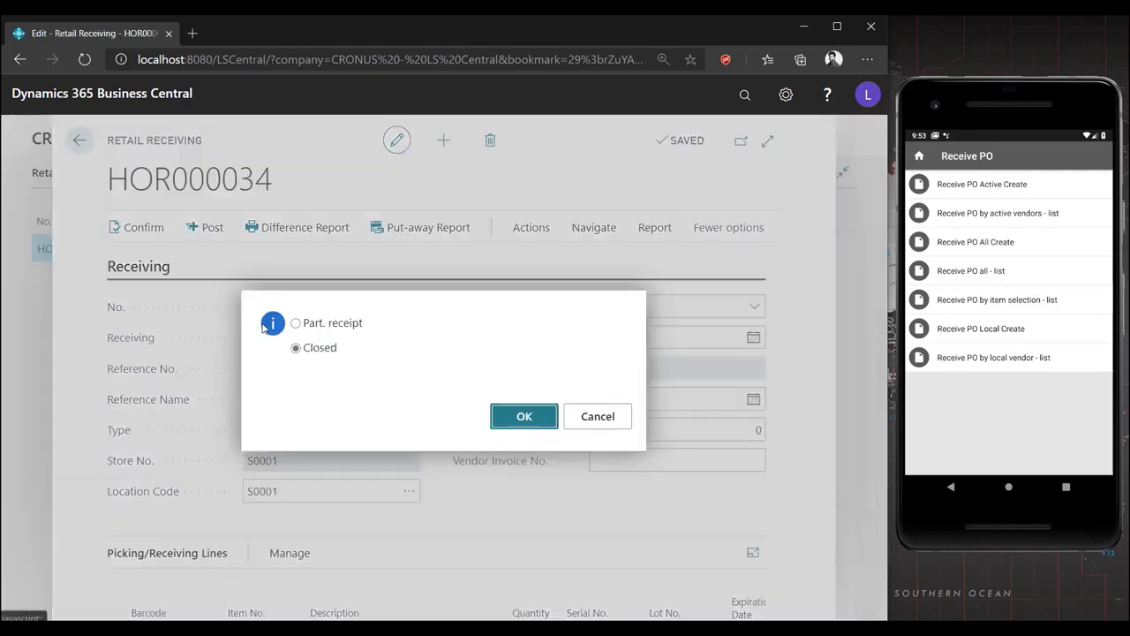
click(512, 422)
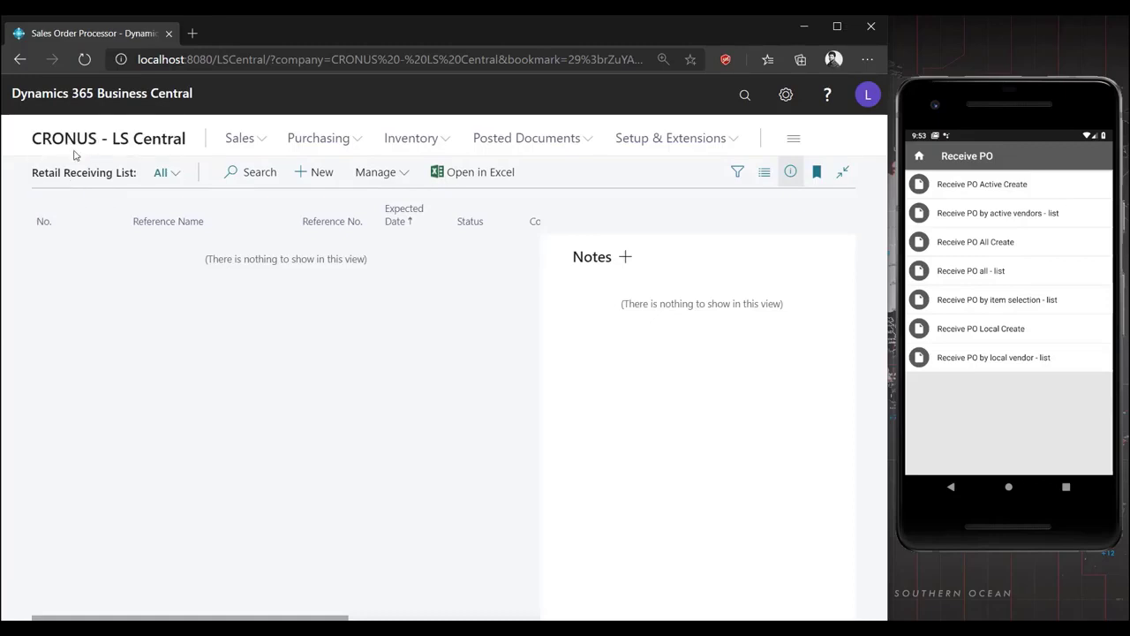
Return to the role center home page and open the Retail Purchase Order List to check for remaining orders
click(84, 139)
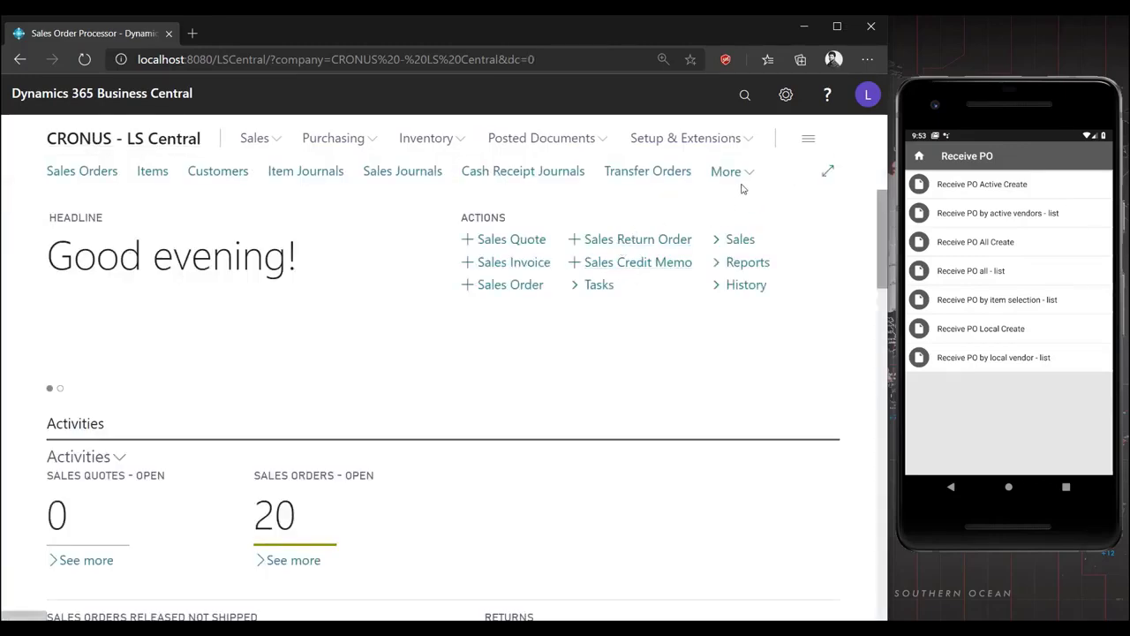
click(747, 174)
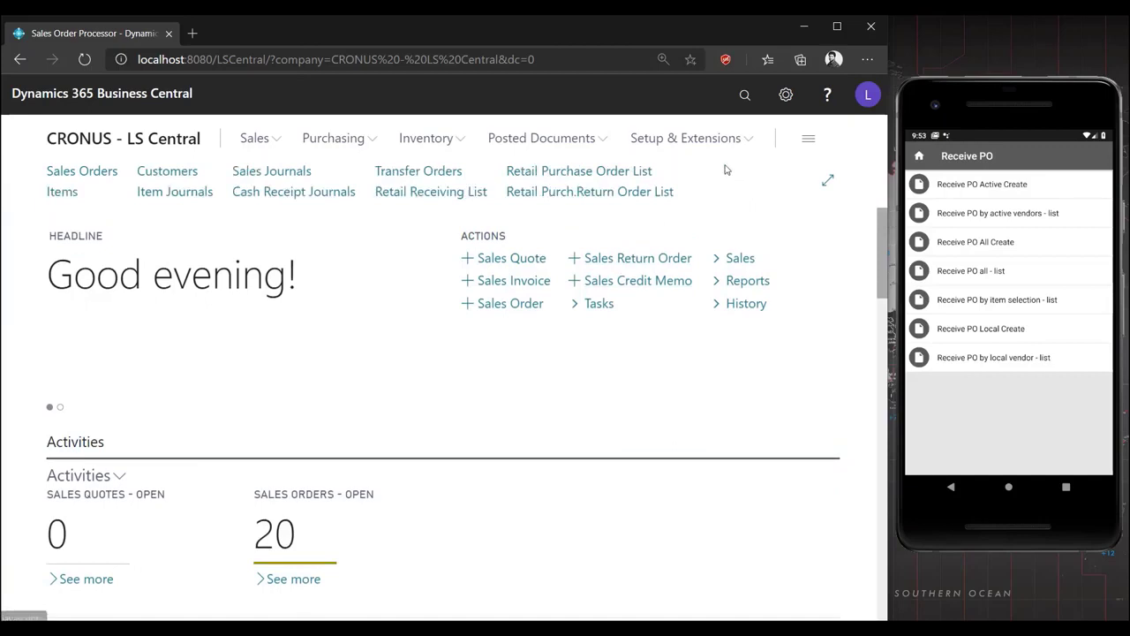
click(559, 172)
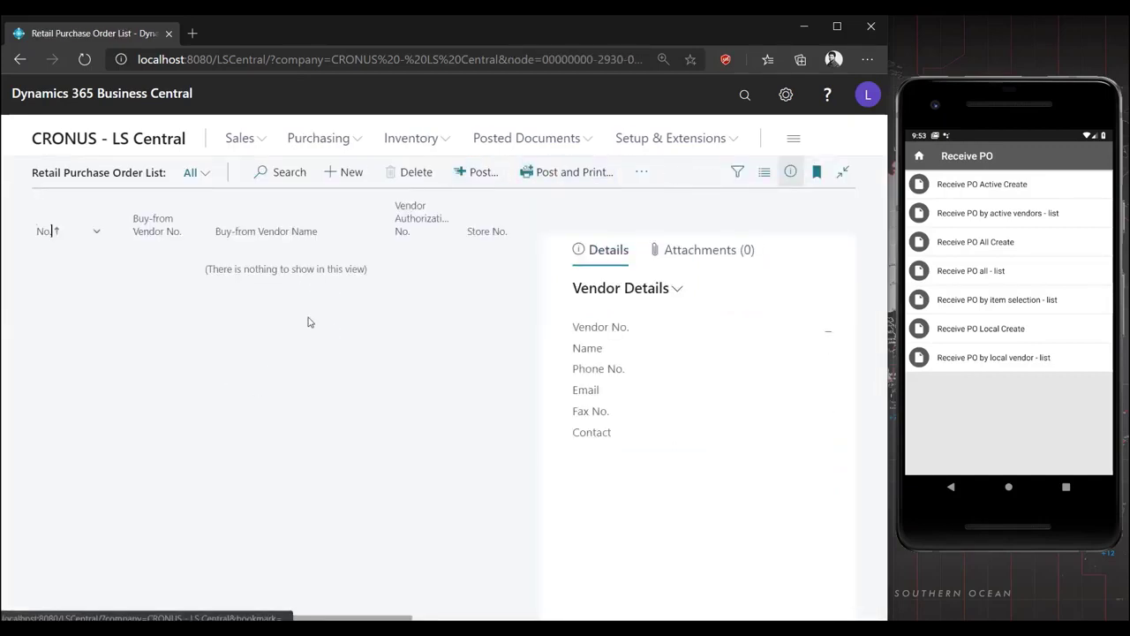
key(Escape)
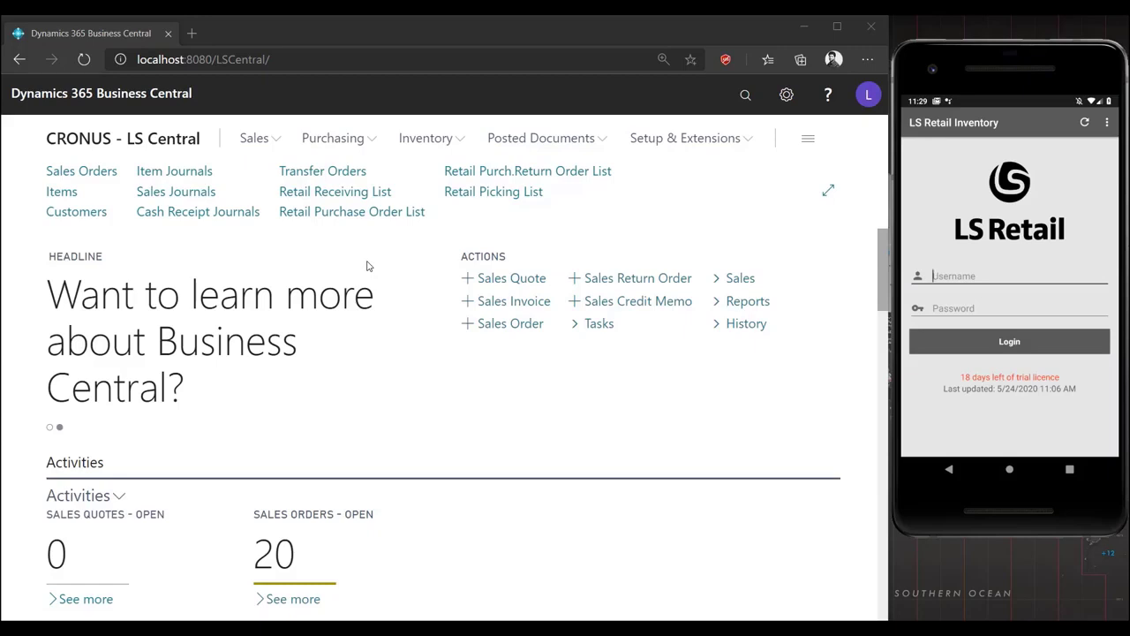
Open the first London Postmaster order from the Retail Purchase Order List, examine its vendor invoice number, item and quantity, and close it
click(359, 214)
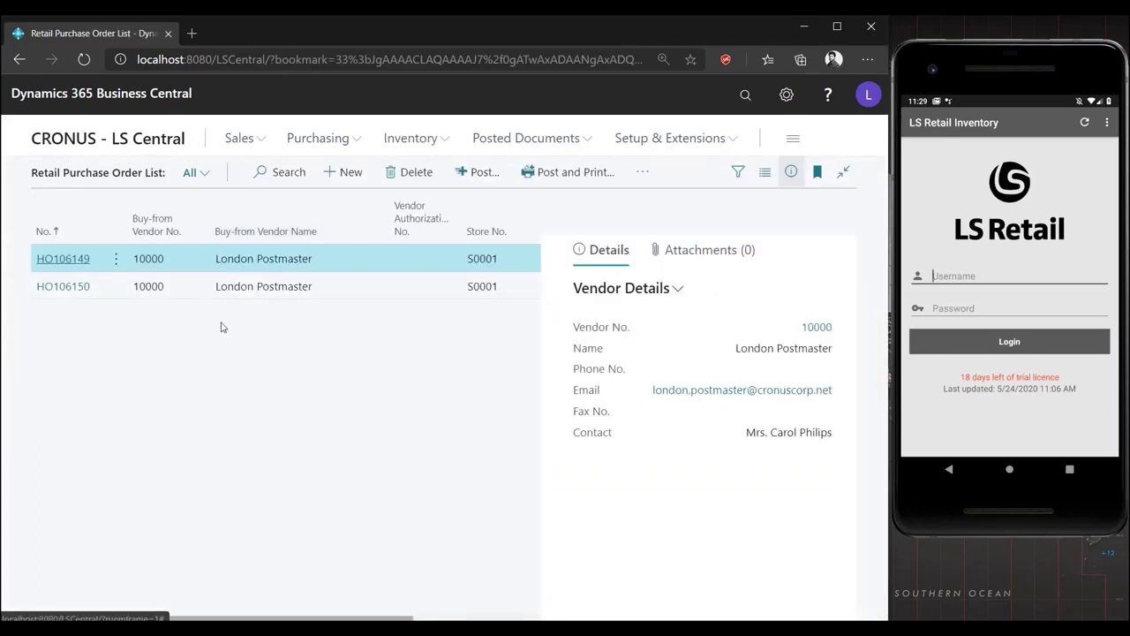
click(64, 259)
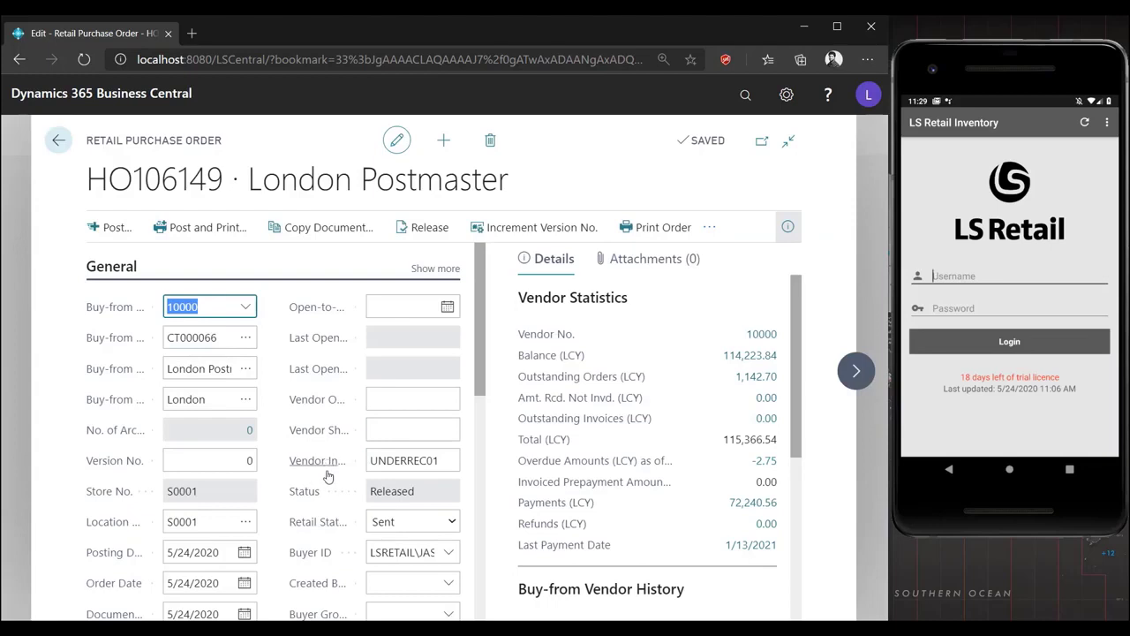
click(396, 460)
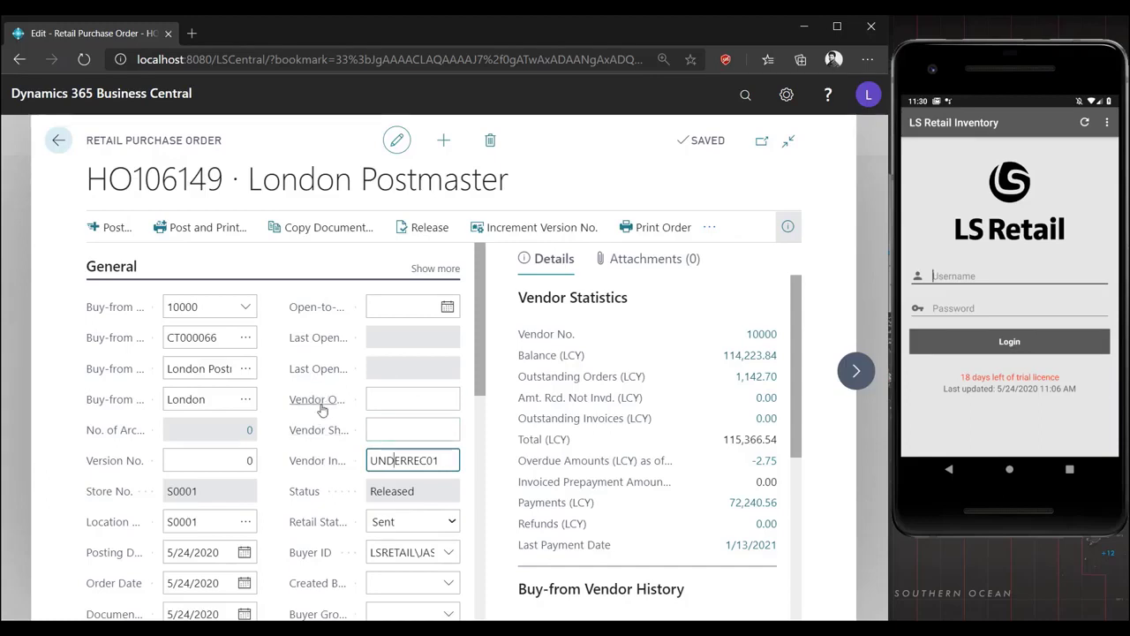
scroll(354, 415, down, 4)
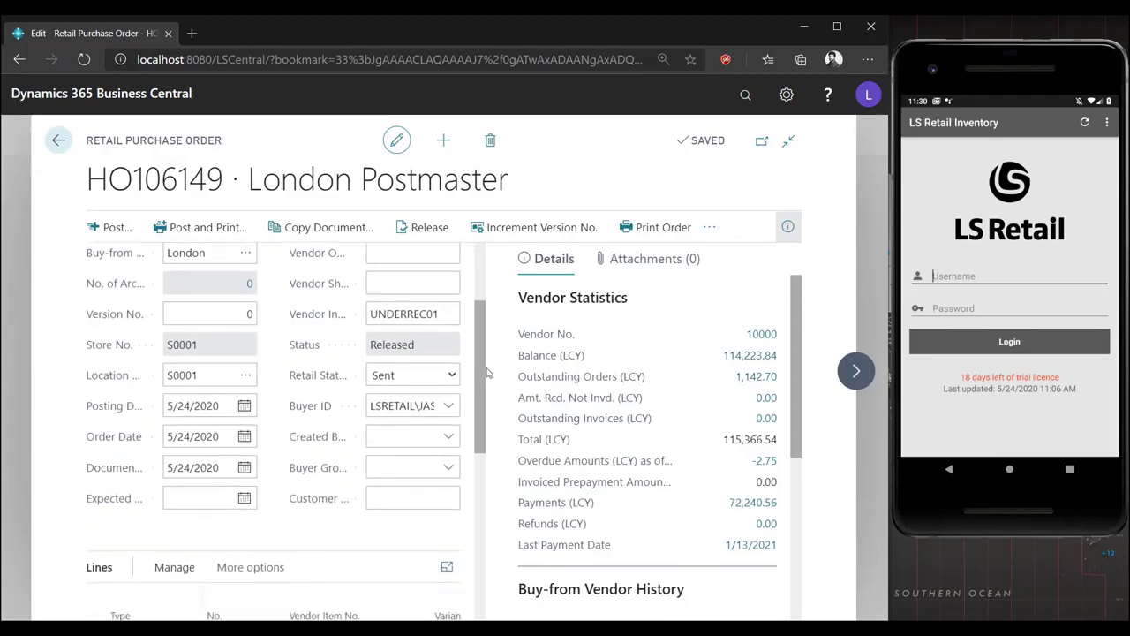
click(245, 433)
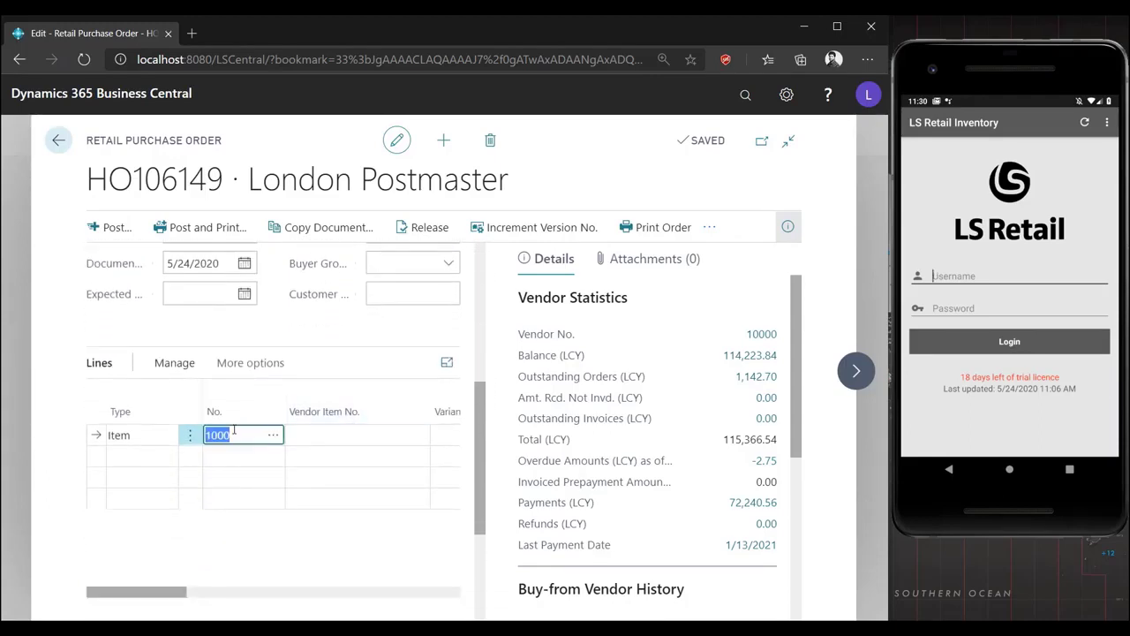
key(Tab)
key(Tab)
key(Tab)
key(Tab)
key(Tab)
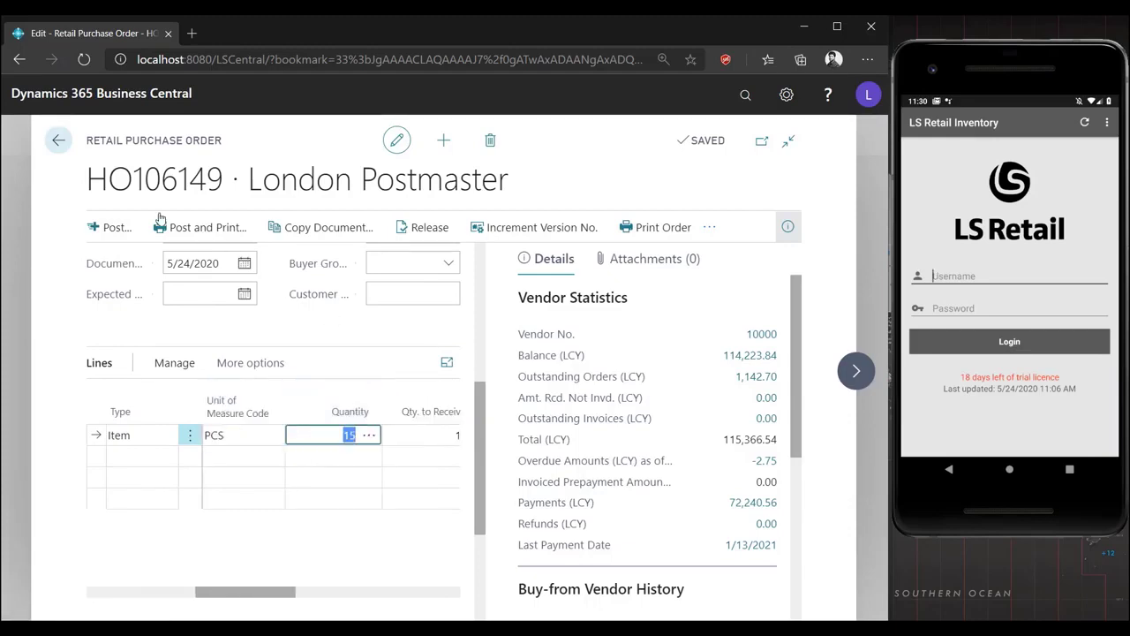
click(56, 142)
click(57, 142)
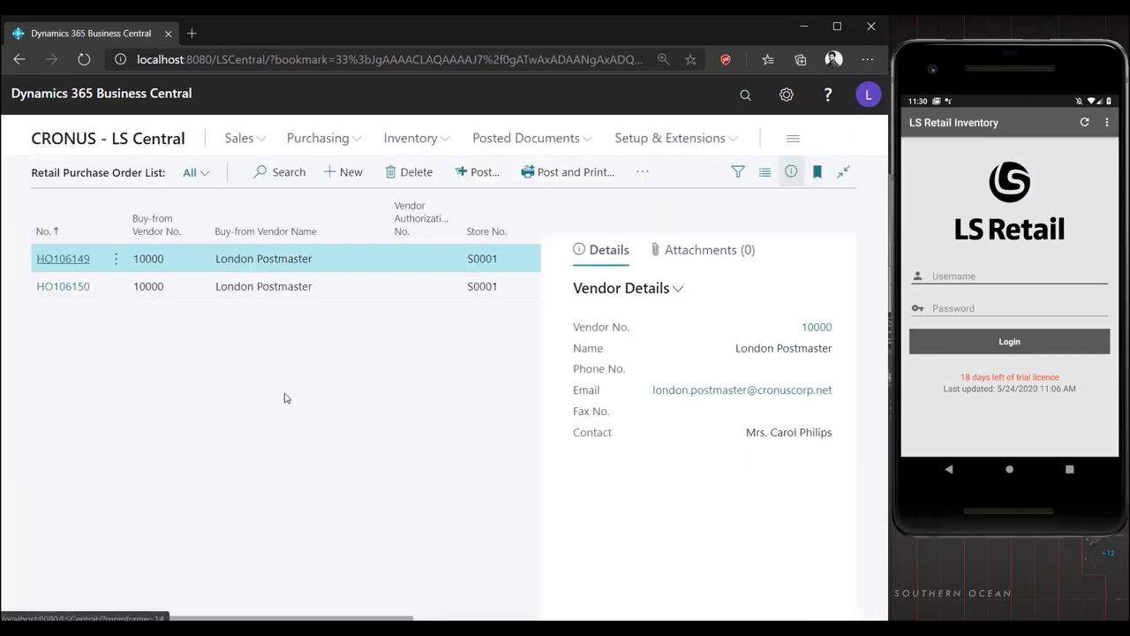
Switch to the LS Retail Inventory mobile app, enter the username and log in
click(949, 218)
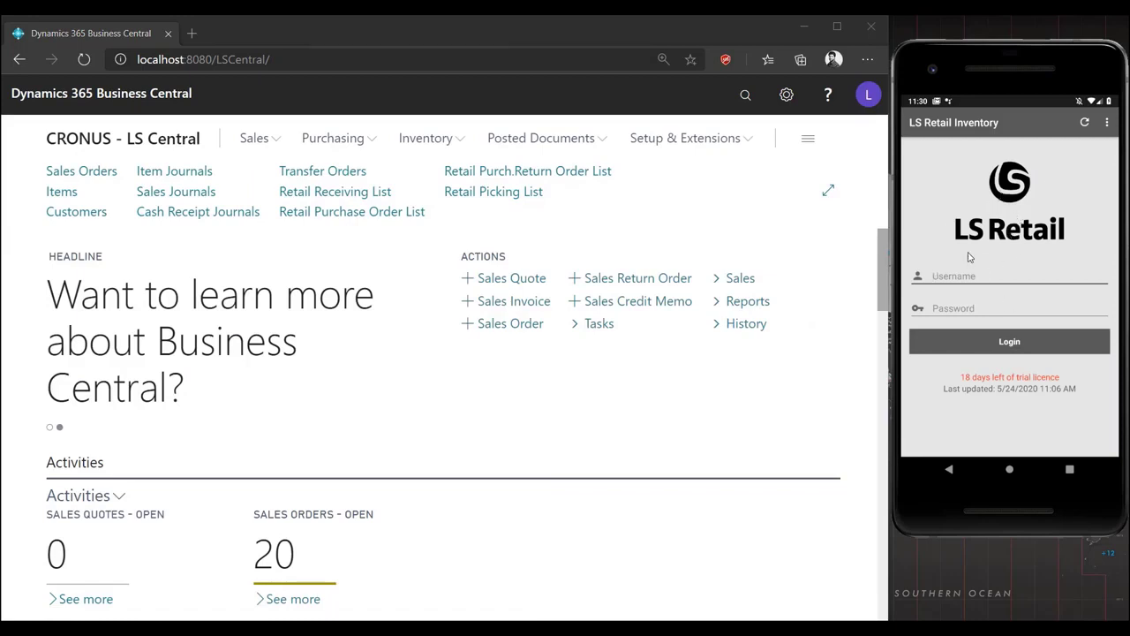
click(938, 278)
text(150)
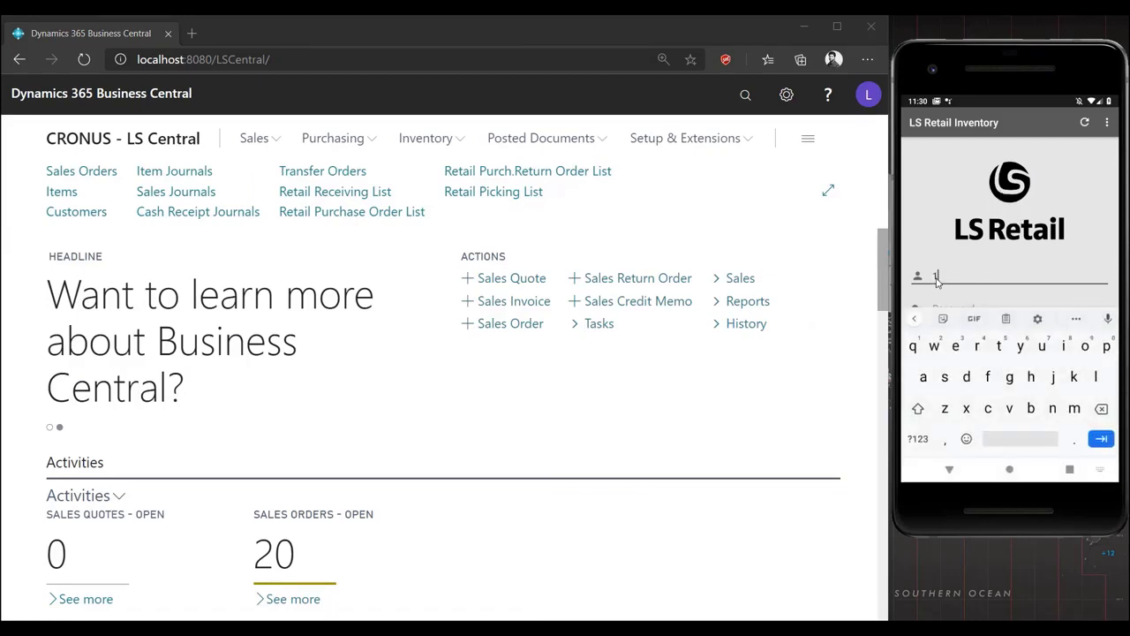
click(950, 471)
click(983, 341)
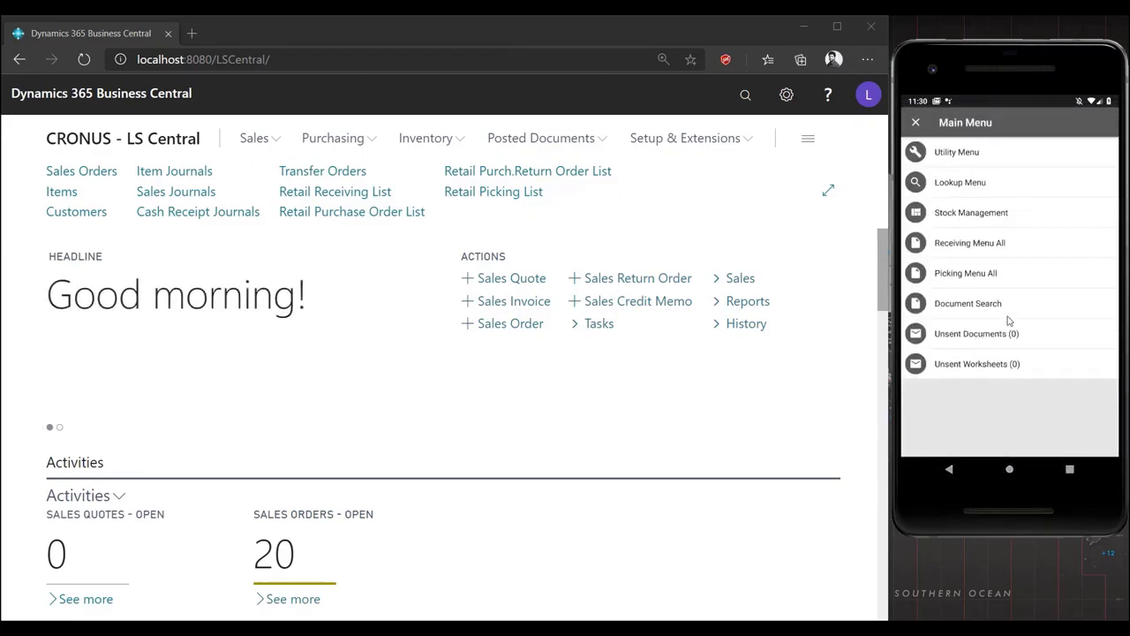
In Receiving Menu All, open the purchase order with 15 units left from Receive PO all - list
click(968, 247)
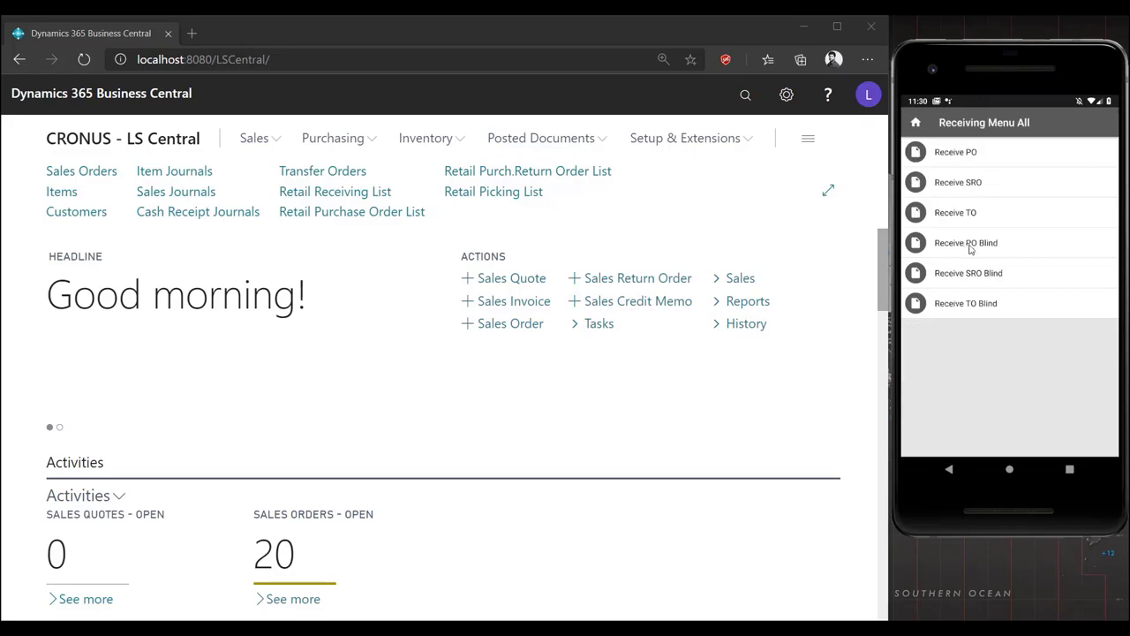
click(968, 156)
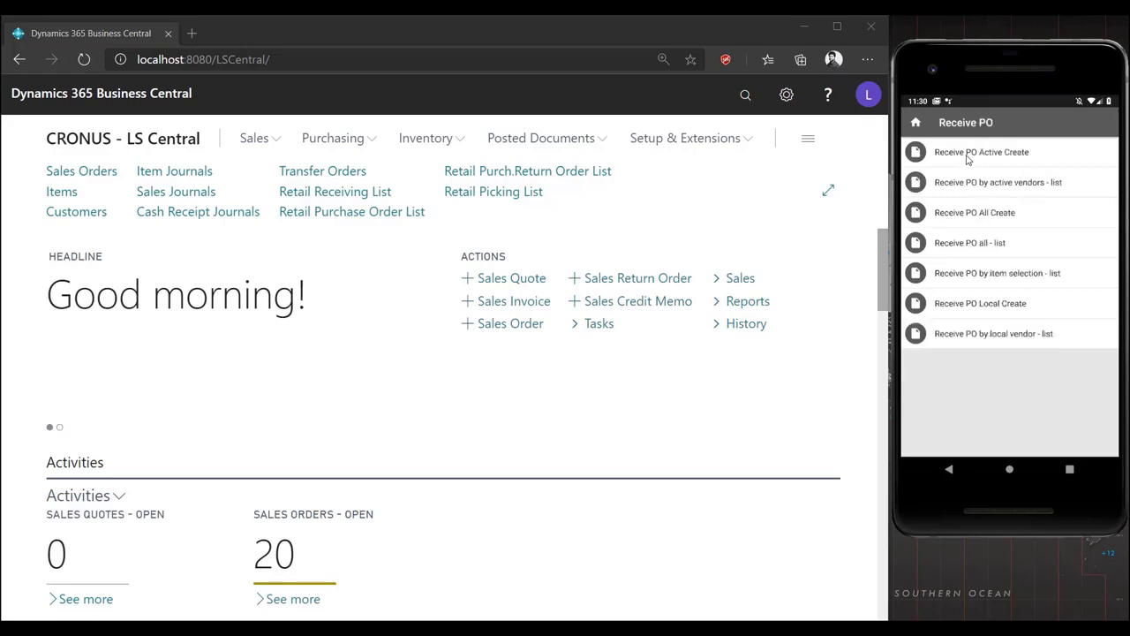
click(963, 252)
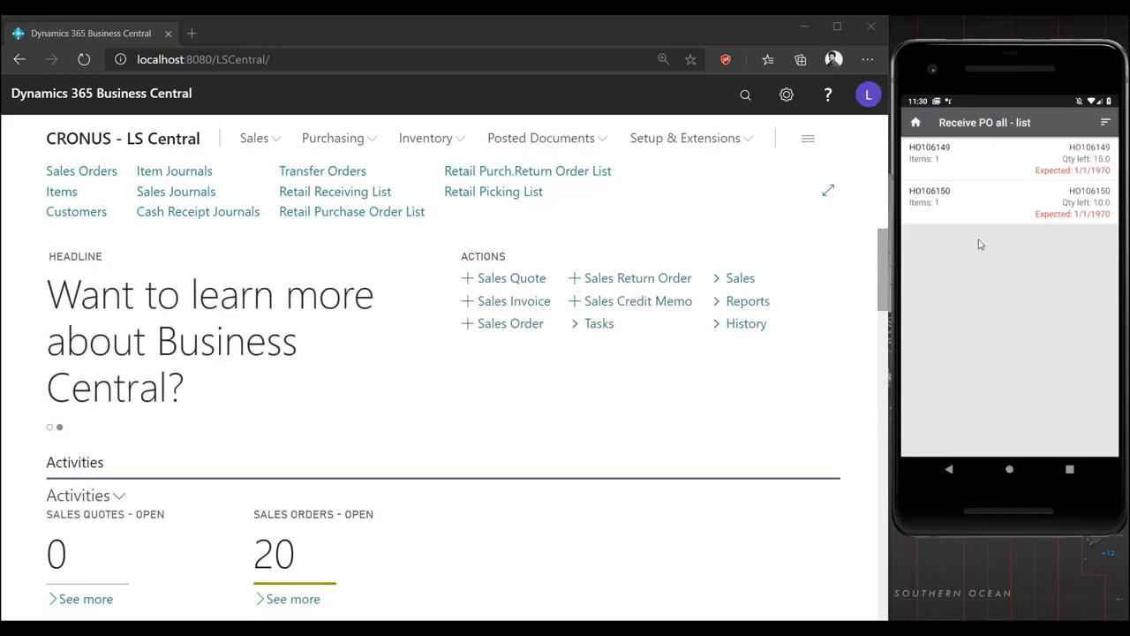
click(961, 168)
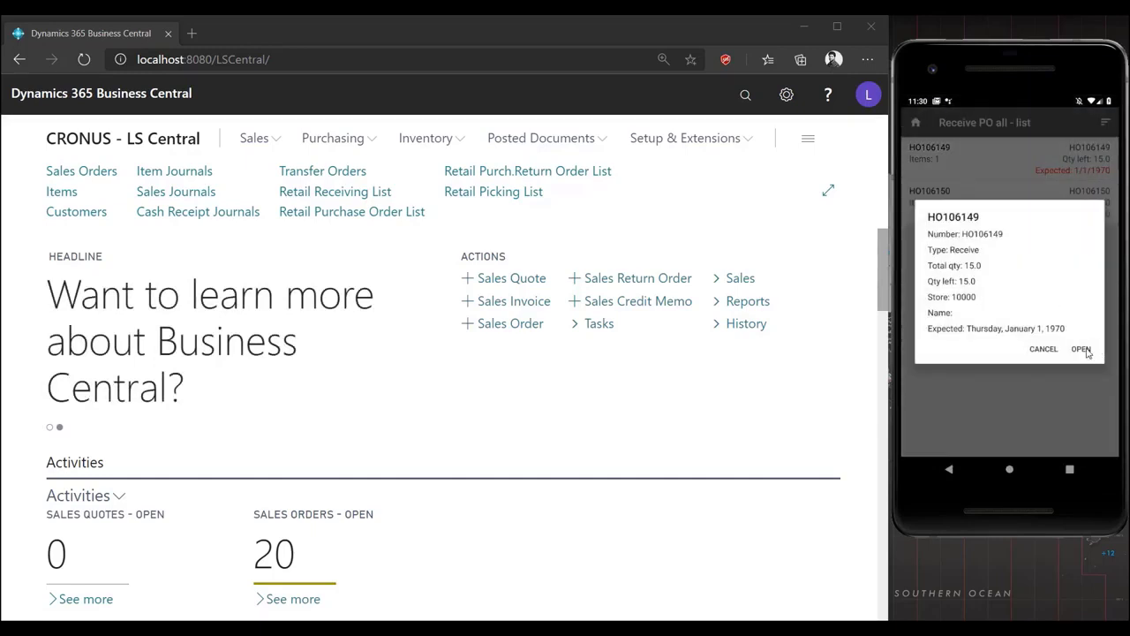
click(1086, 351)
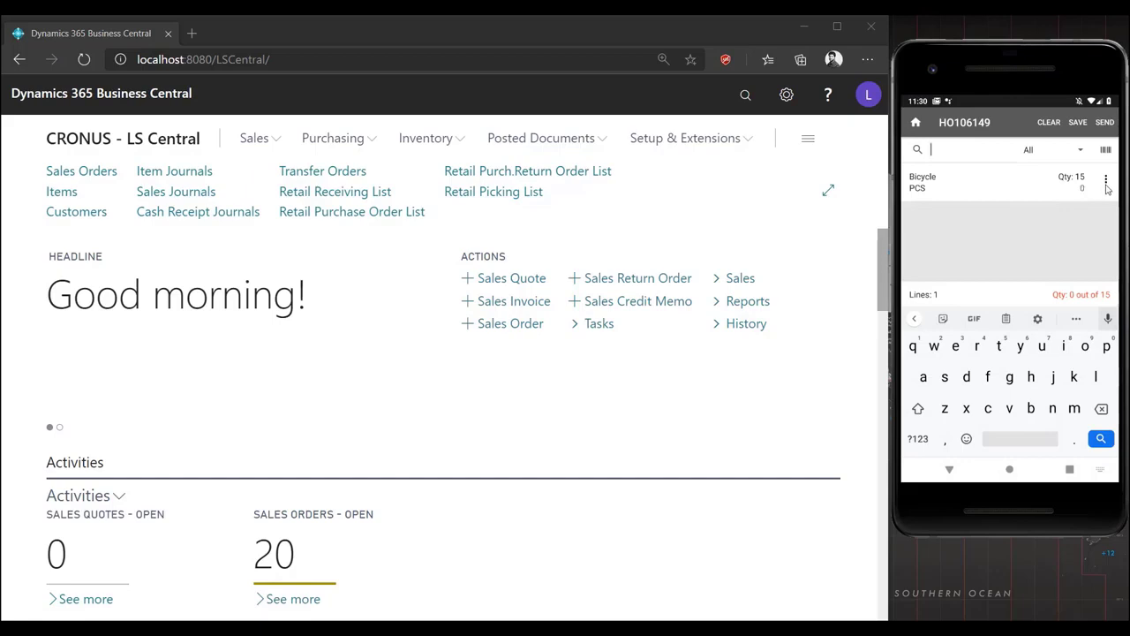
Set the received quantity of Bicycle to 10, send the document and return to the Receive PO options
click(1106, 181)
click(1031, 209)
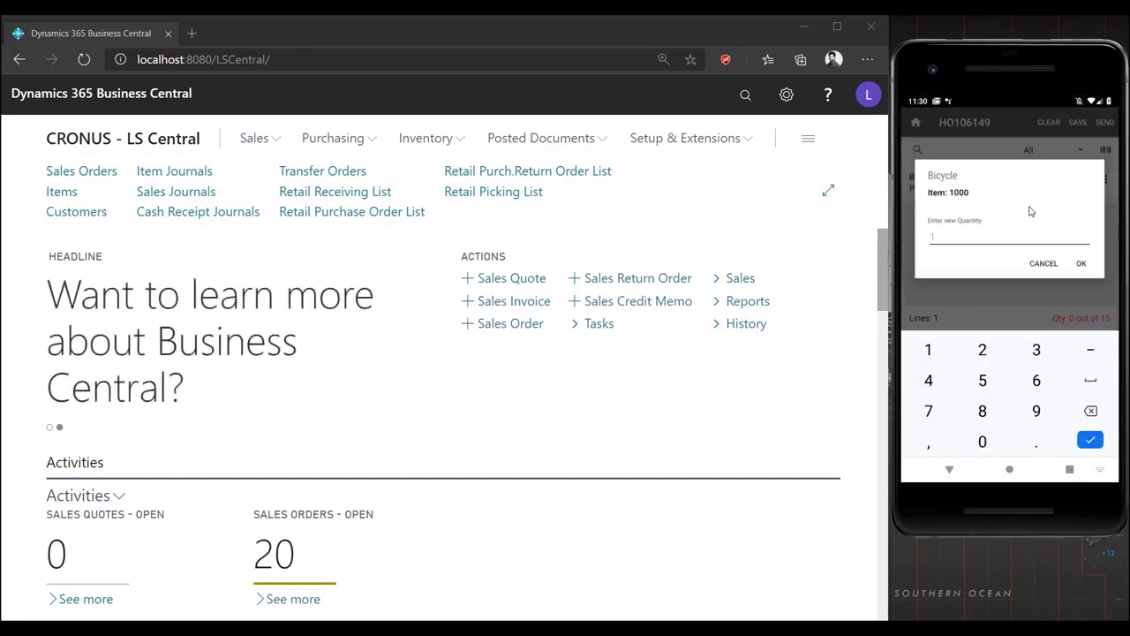
text(10)
click(1083, 264)
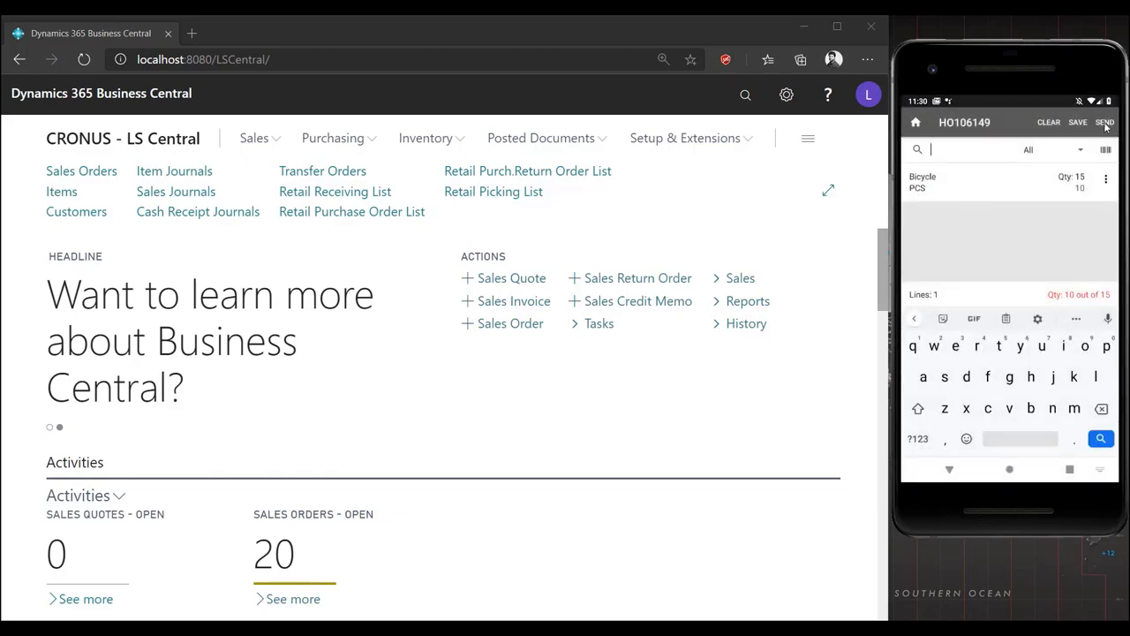
click(1106, 123)
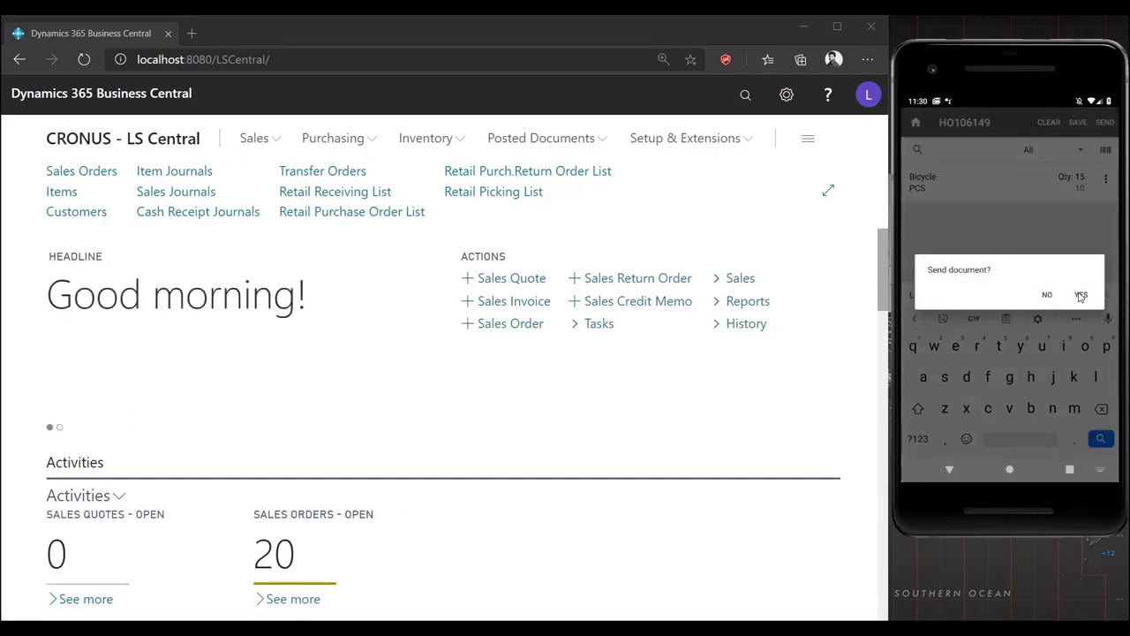
click(1081, 295)
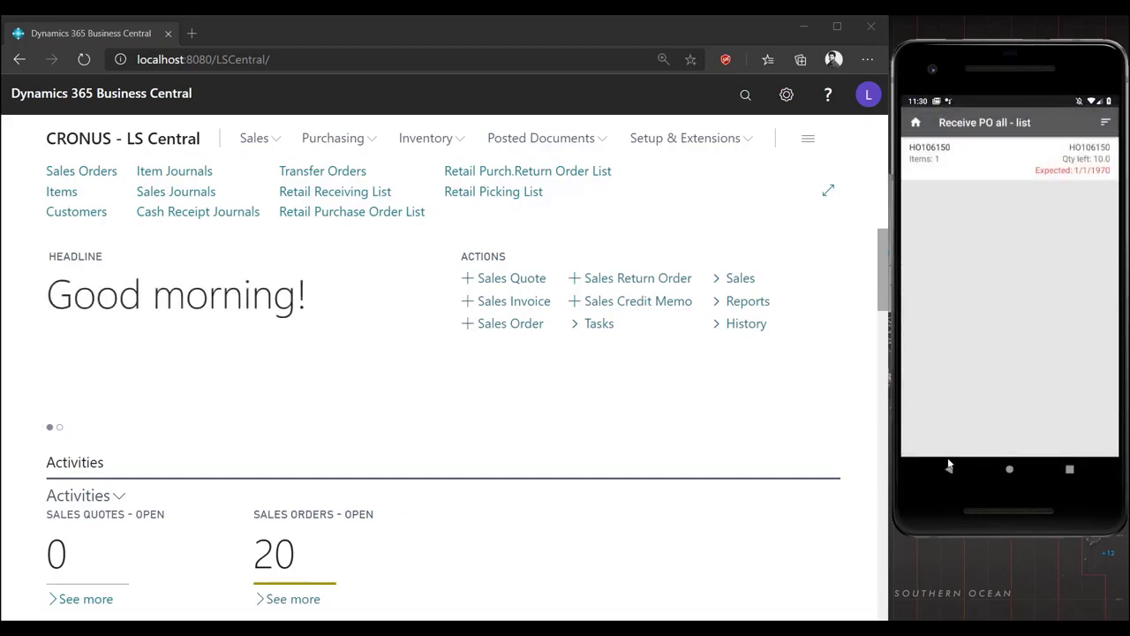
click(949, 467)
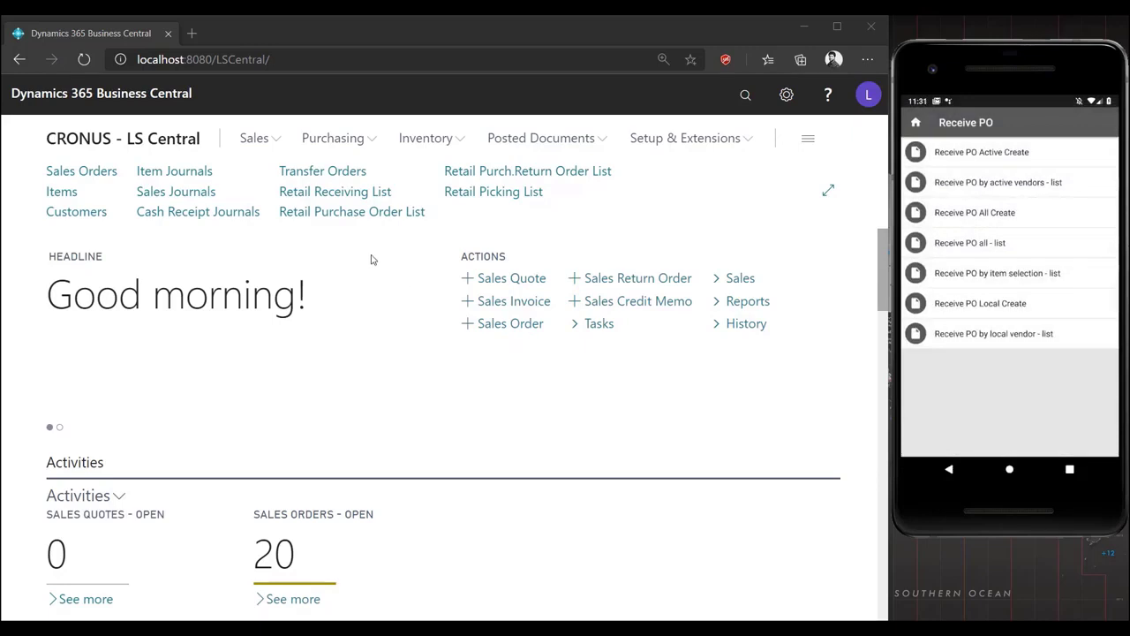
Switch to Business Central, open the new London Postmaster document from the Retail Receiving List and examine its line's quantities and status
click(371, 258)
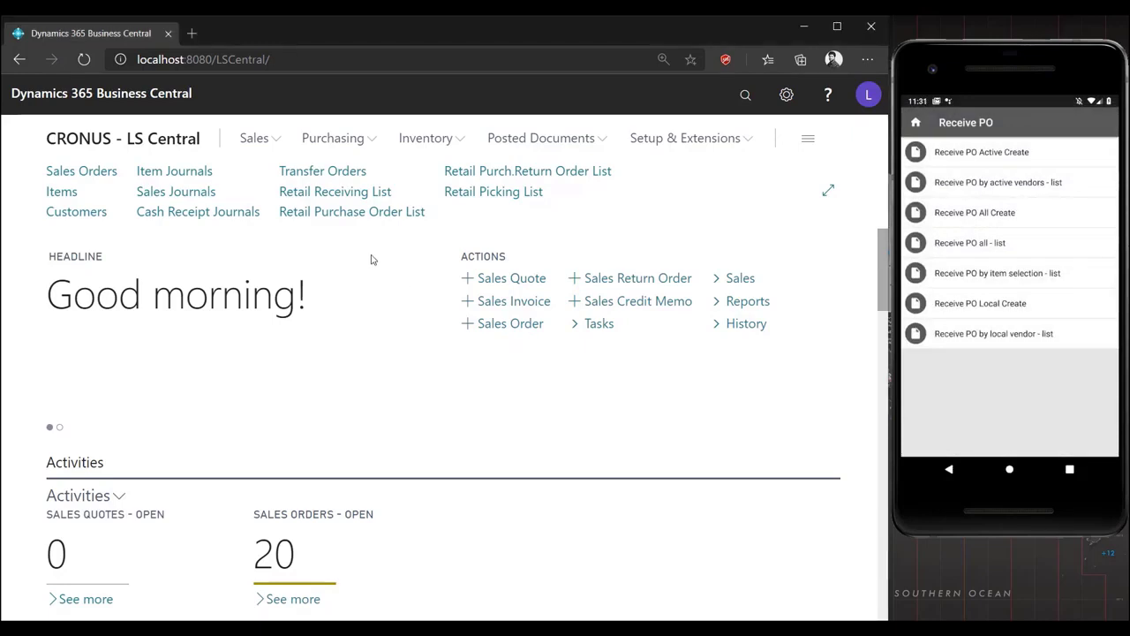
click(315, 192)
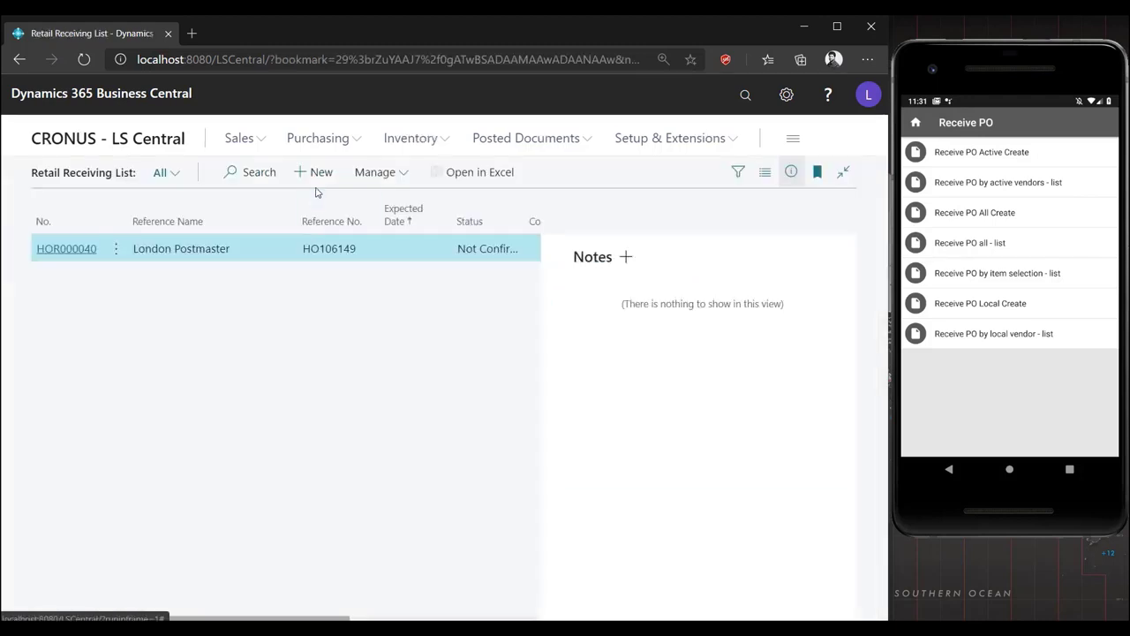
click(53, 251)
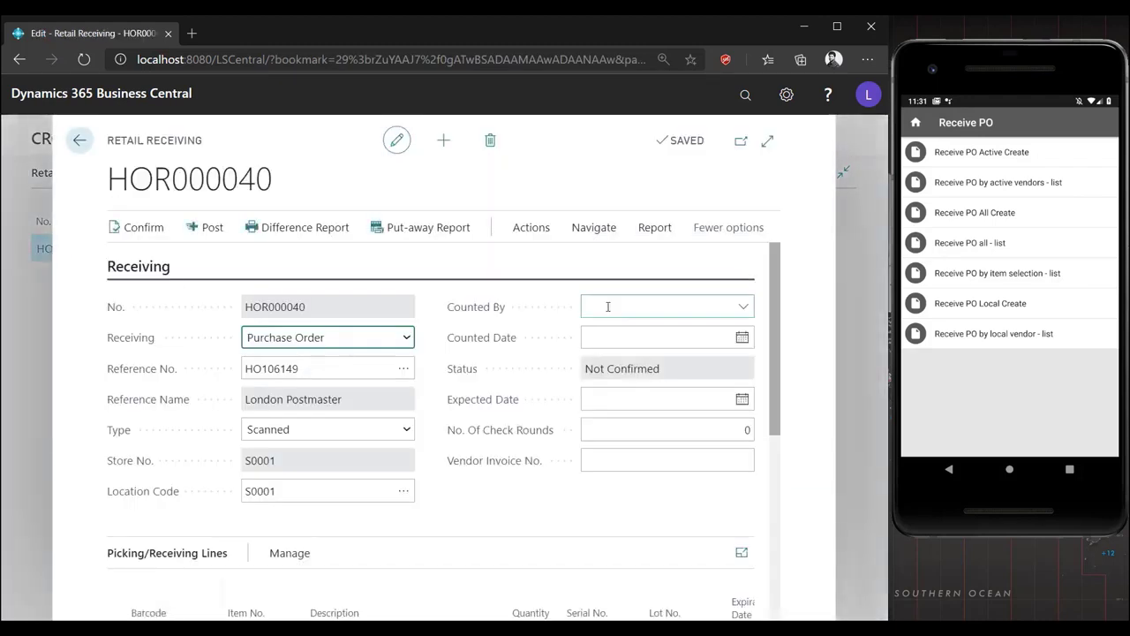
drag(776, 276, 775, 407)
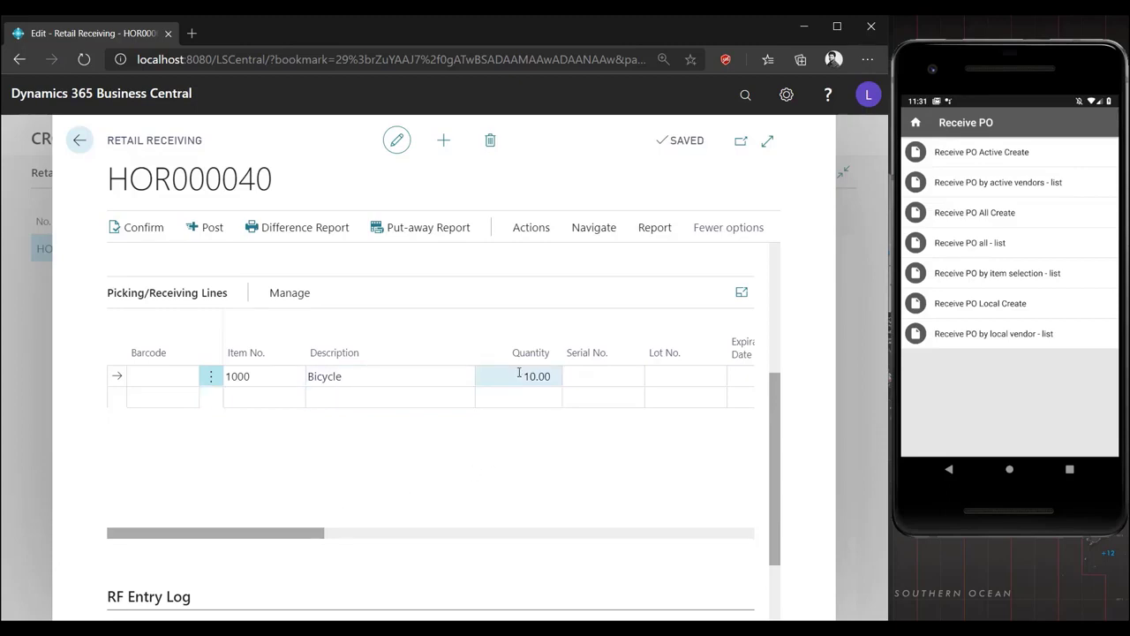
drag(288, 532, 487, 535)
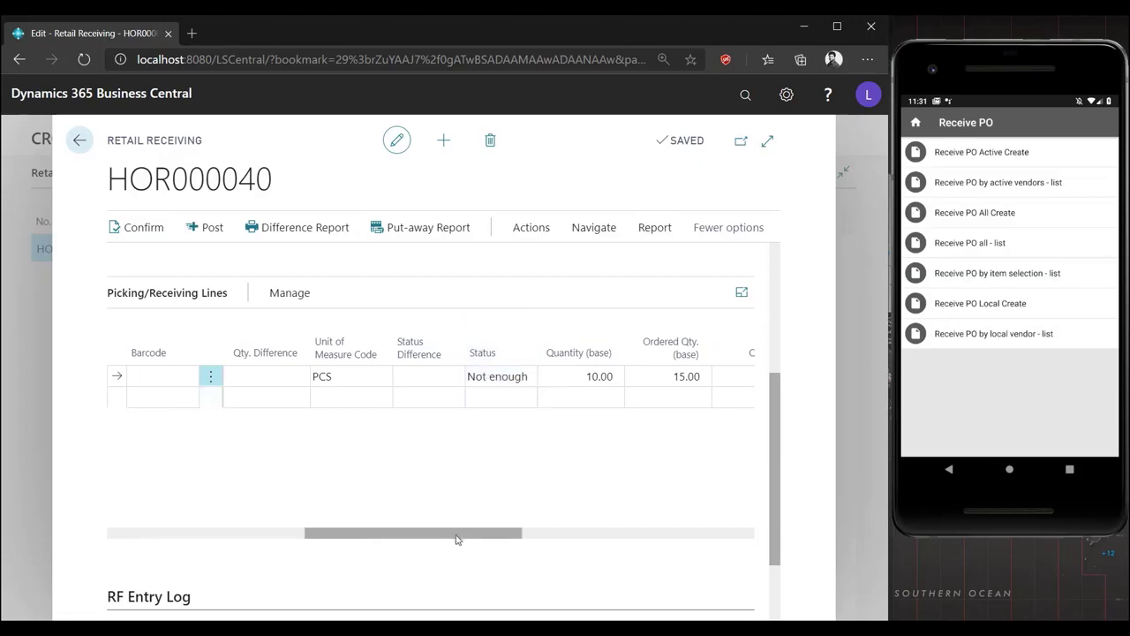
Review the Bicycle line's difference and posting action, set the document's Counted Date to 5/24/2020 and confirm the receiving
drag(455, 538, 593, 539)
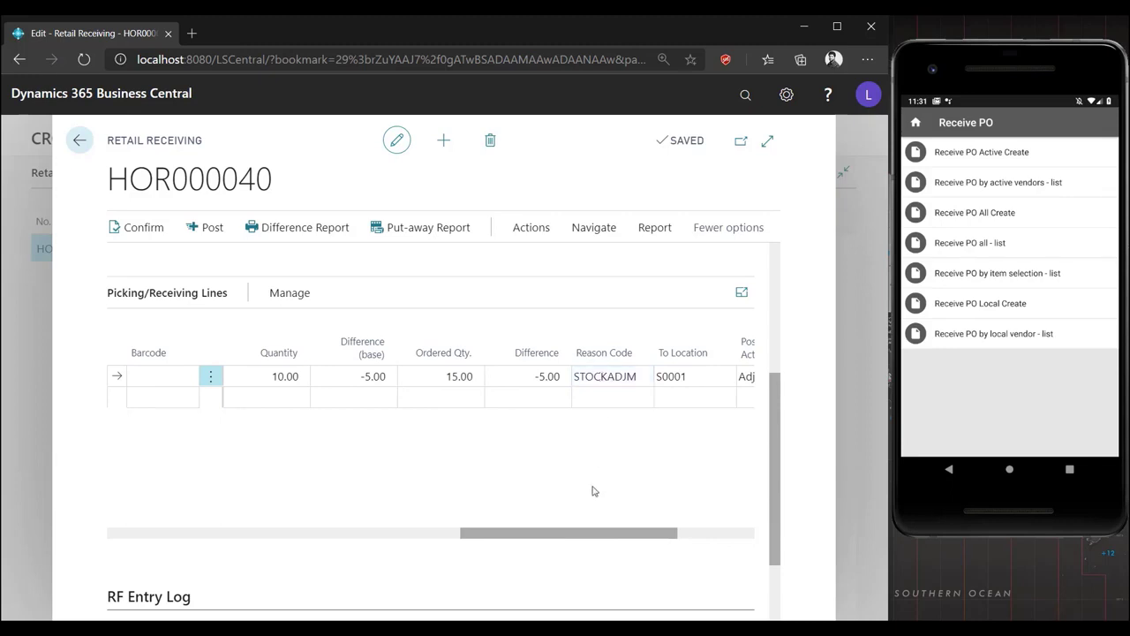
drag(560, 534, 630, 538)
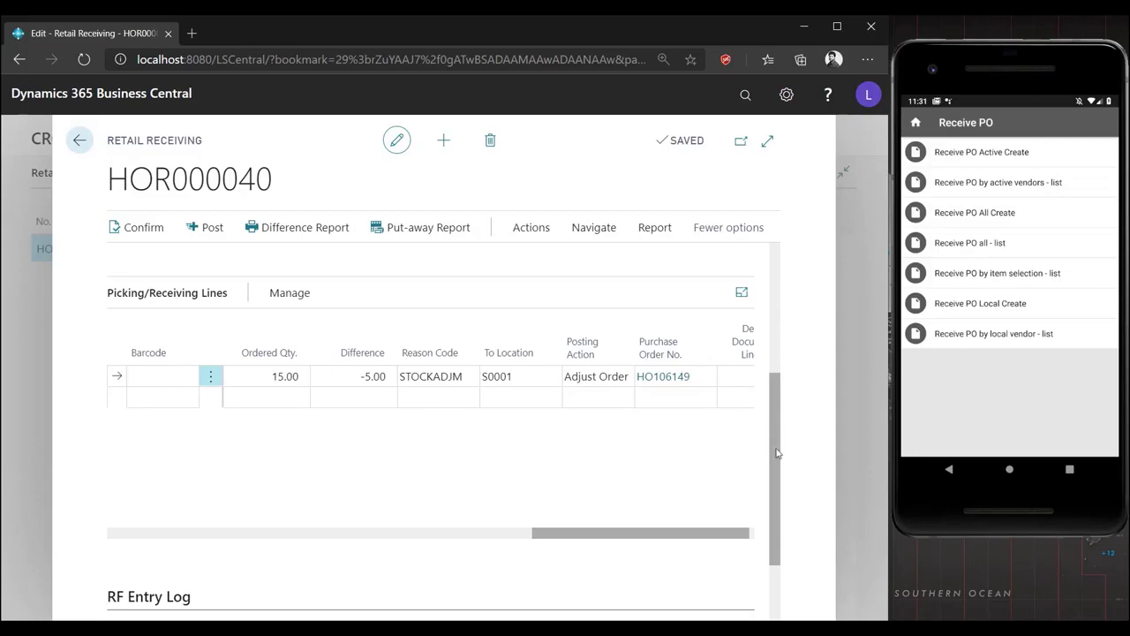
drag(777, 452, 788, 282)
click(597, 337)
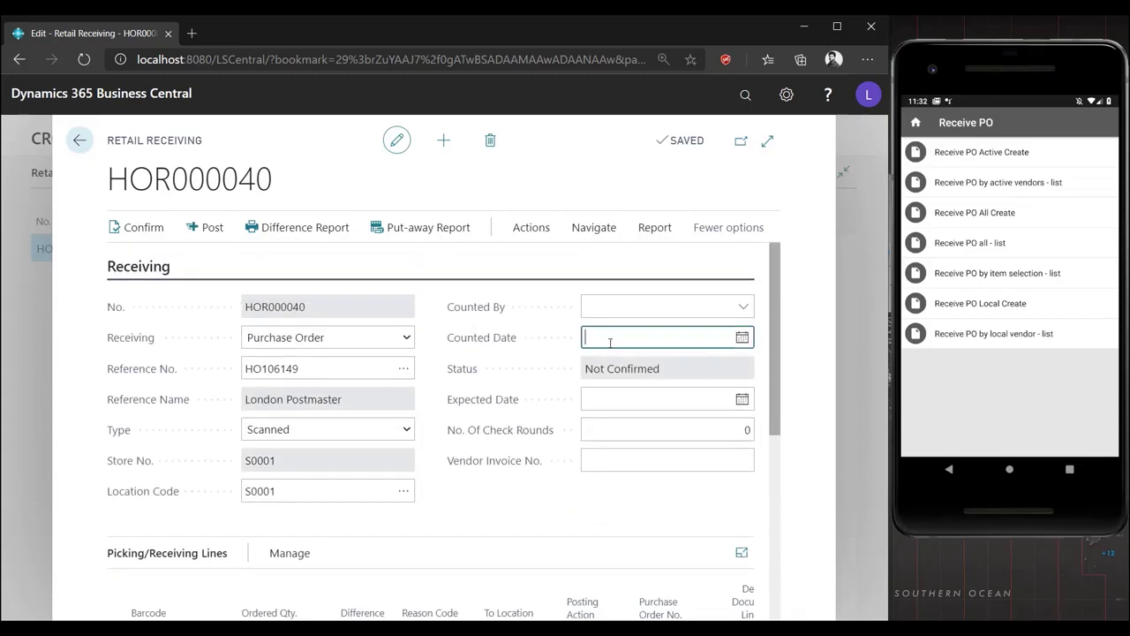
text(5/24/2020)
click(141, 230)
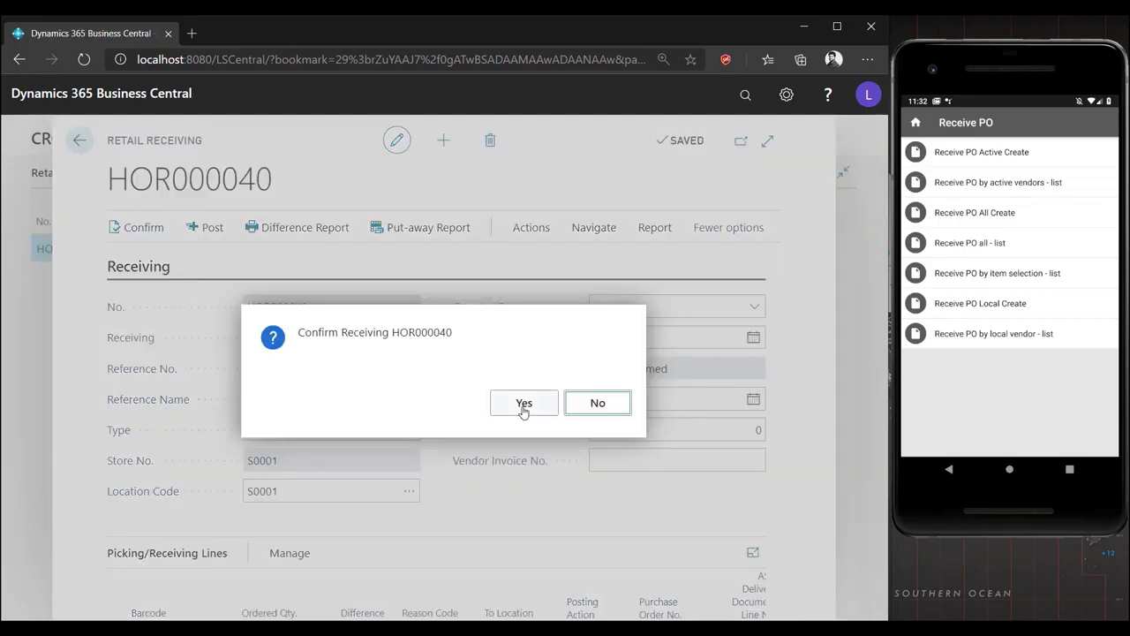
click(523, 403)
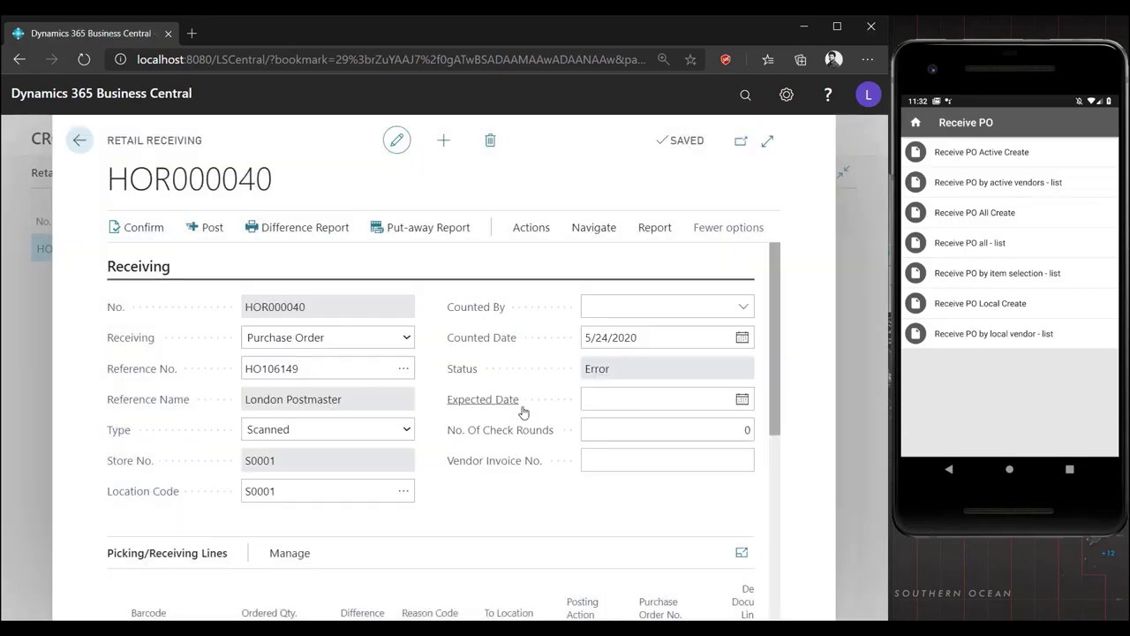
click(600, 375)
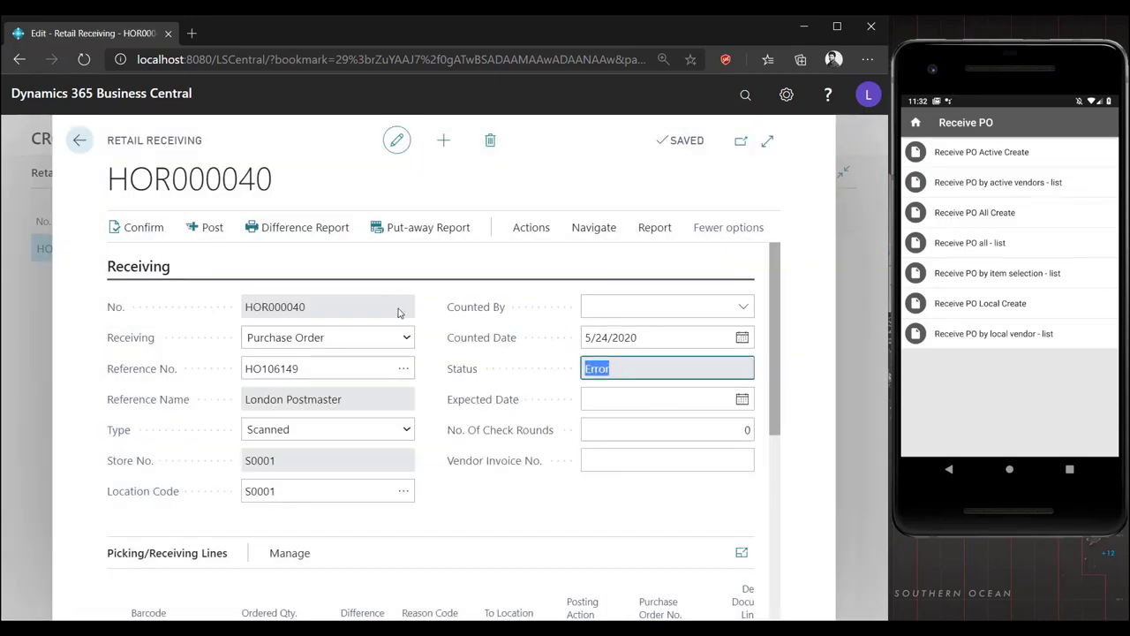
Post the receiving document with the Closed option and return from the Retail Receiving List to the home page
click(210, 234)
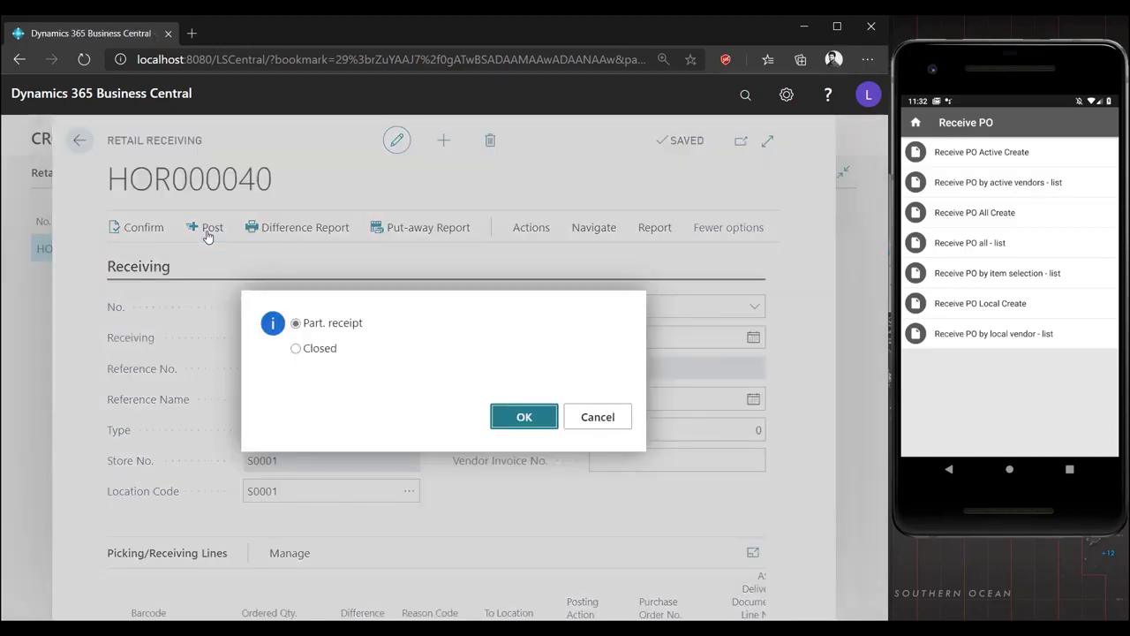
click(311, 347)
click(521, 427)
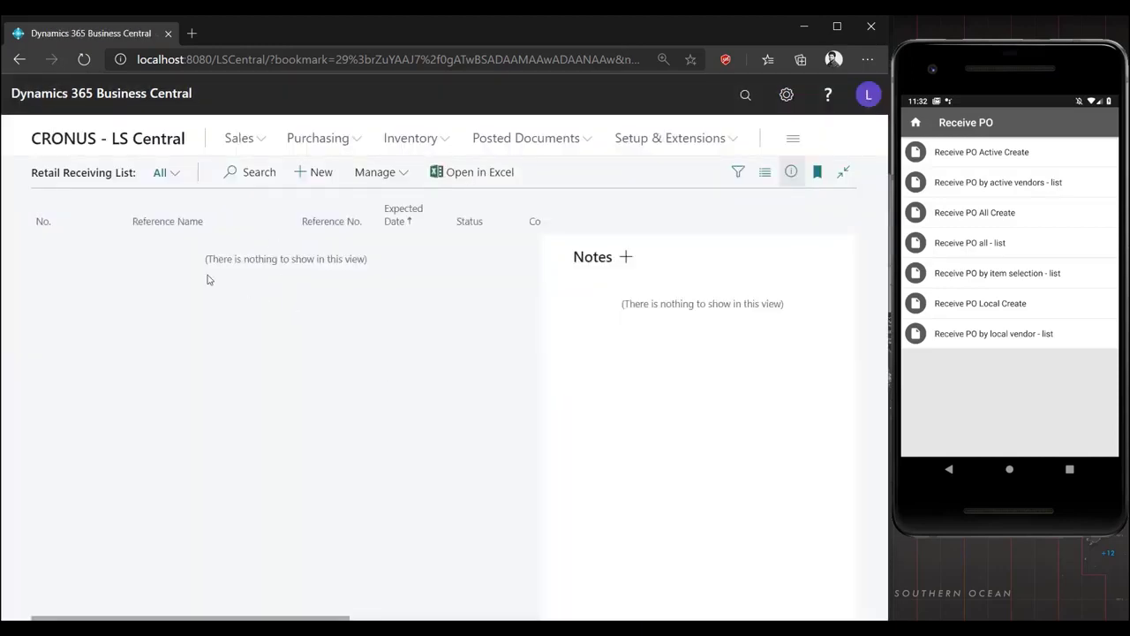
key(Escape)
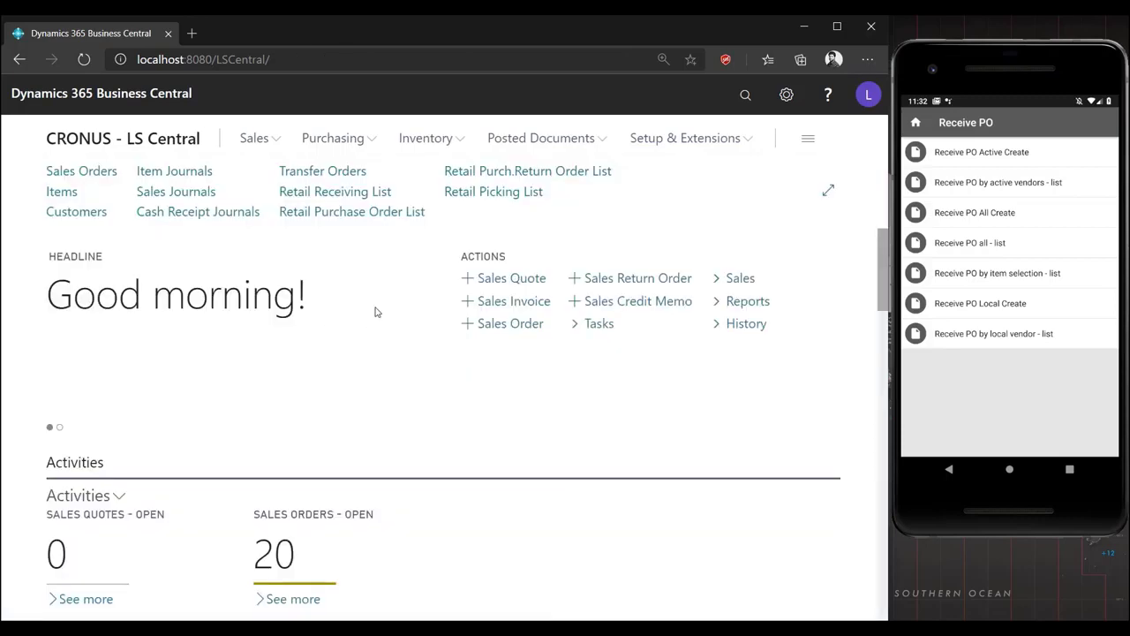
Open Posted Purchase Receipts, sort them by No. in descending order and open the newest London Postmaster receipt
click(332, 214)
click(603, 141)
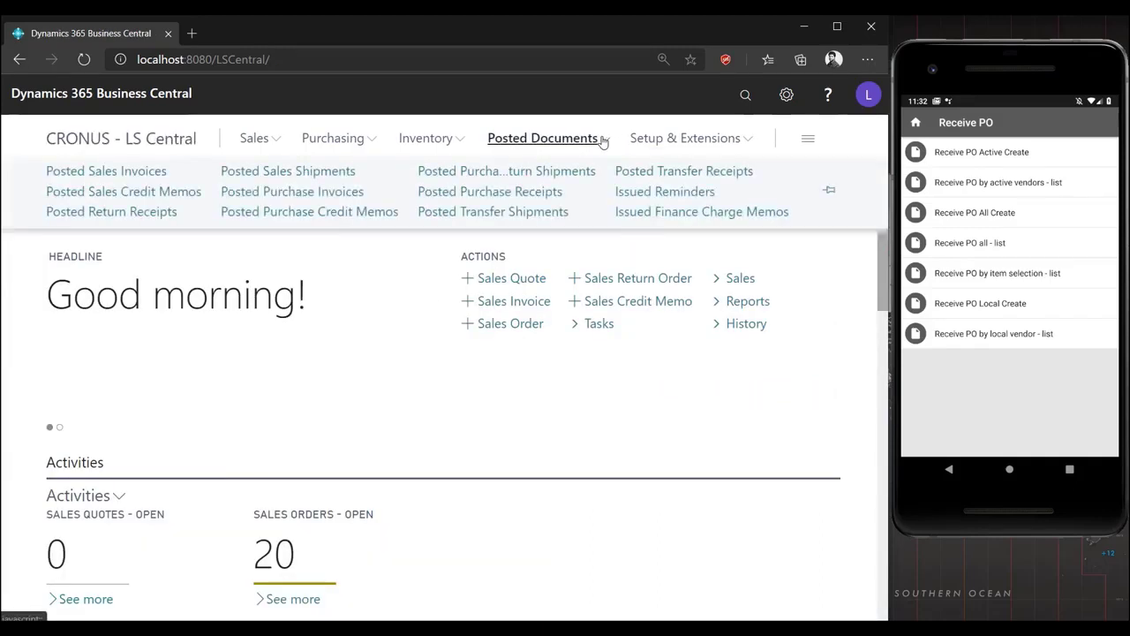
click(451, 194)
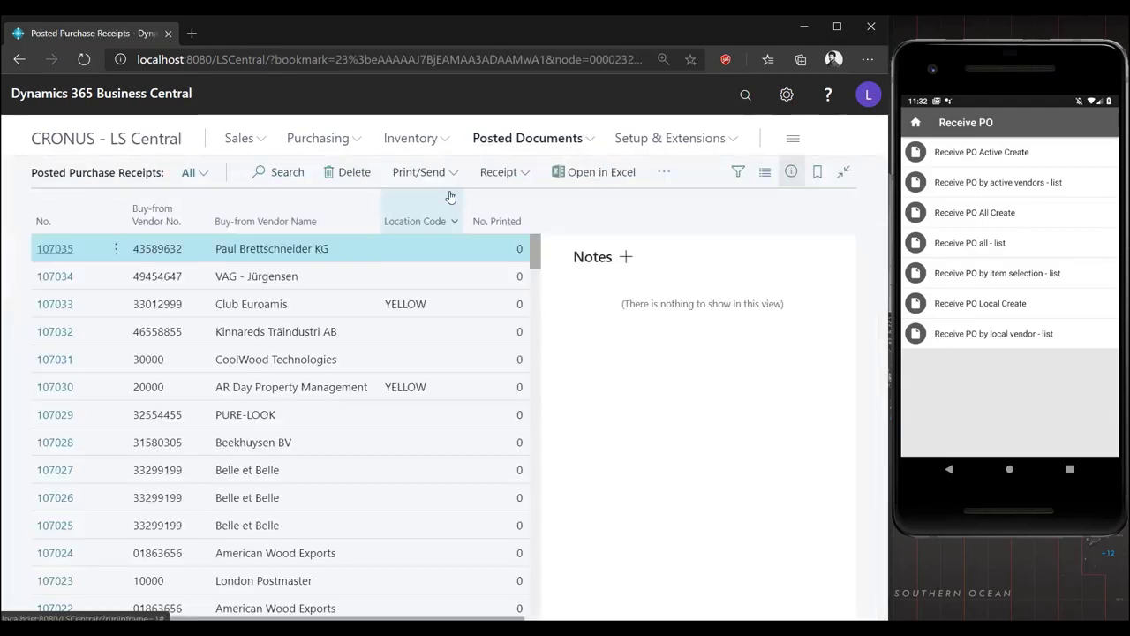
click(85, 226)
click(63, 278)
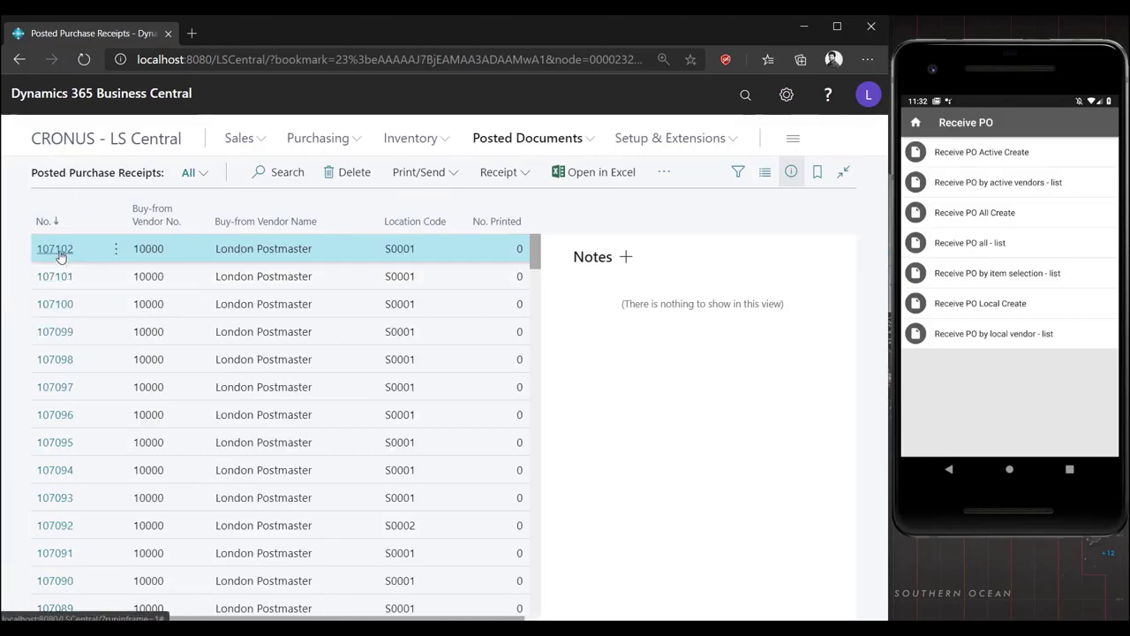
click(55, 250)
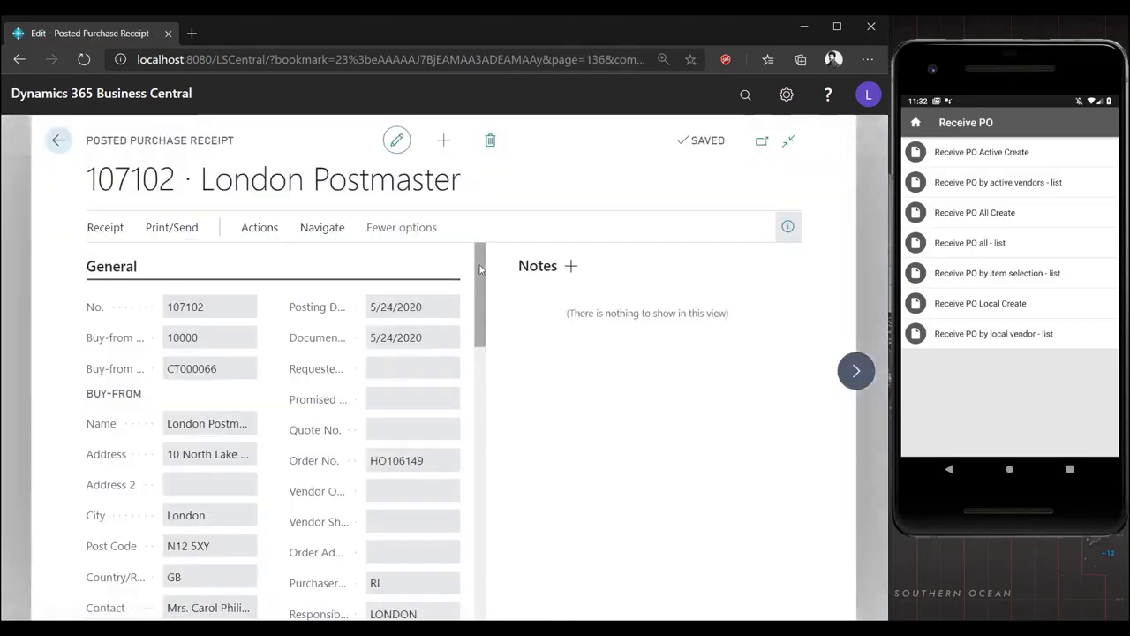
Examine the Bicycle line's quantity and invoiced quantity in the posted receipt and return to the home page
drag(480, 270, 482, 380)
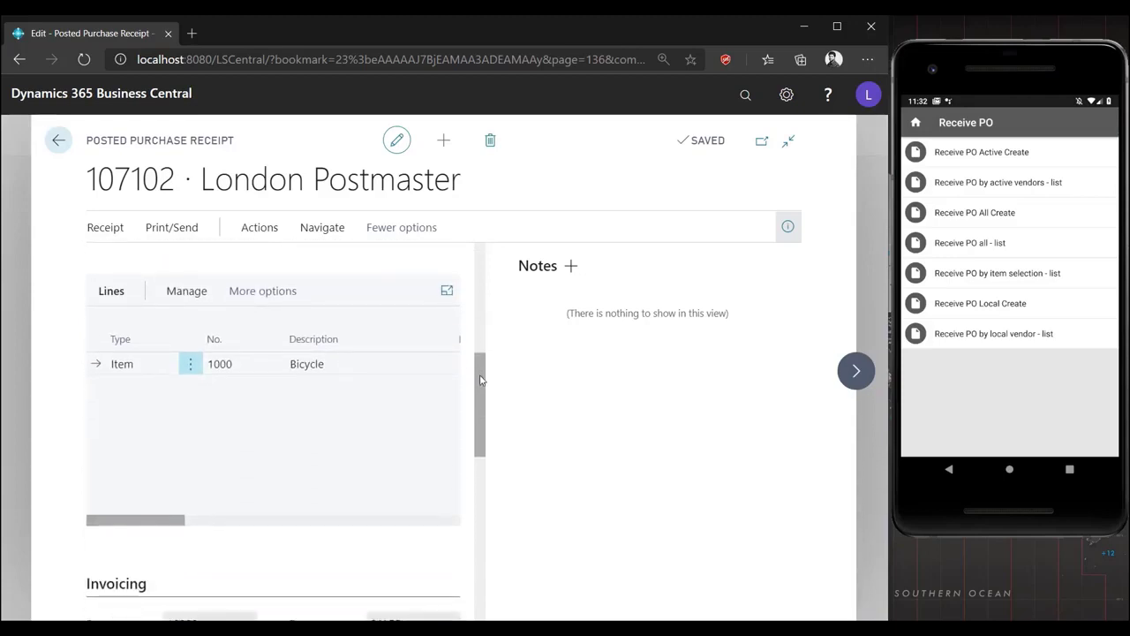
drag(136, 522, 189, 523)
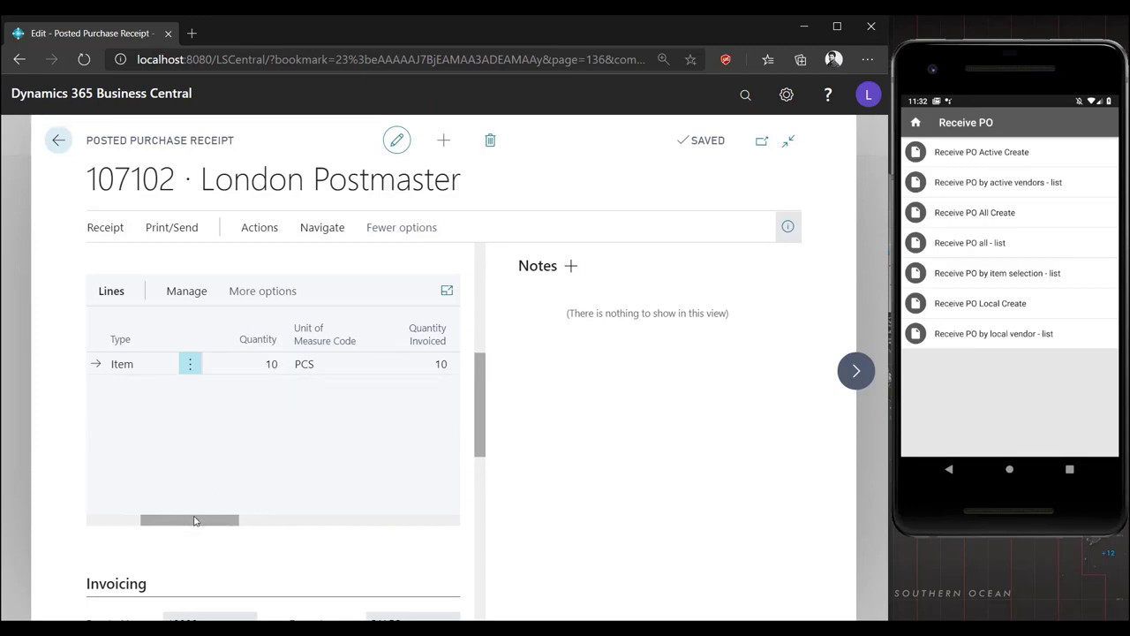
drag(195, 520, 219, 520)
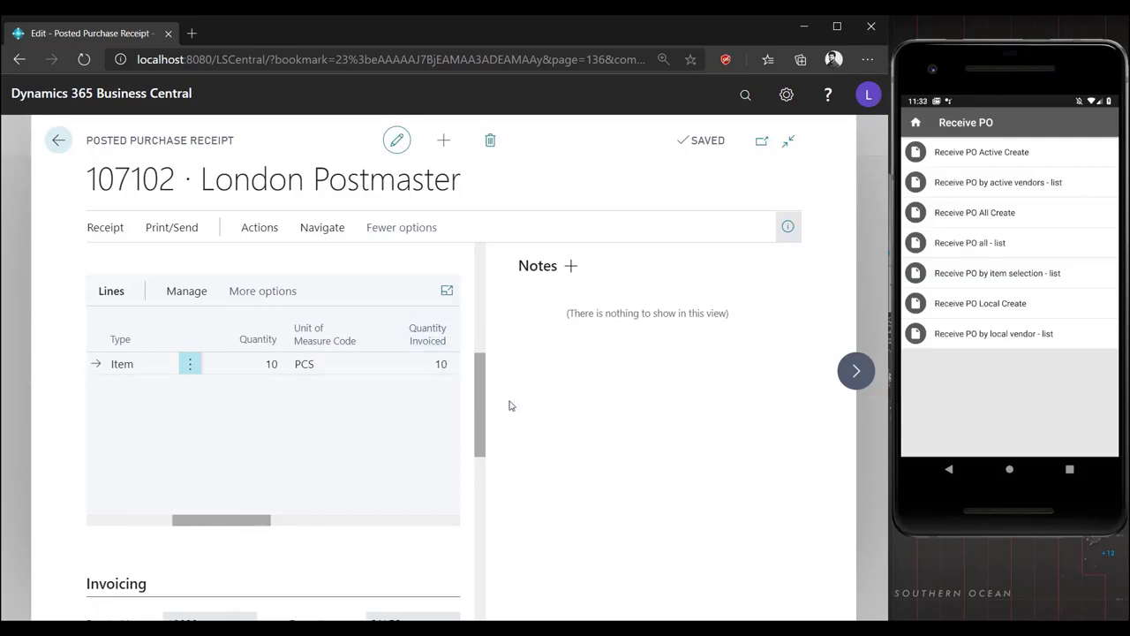
drag(479, 373, 498, 251)
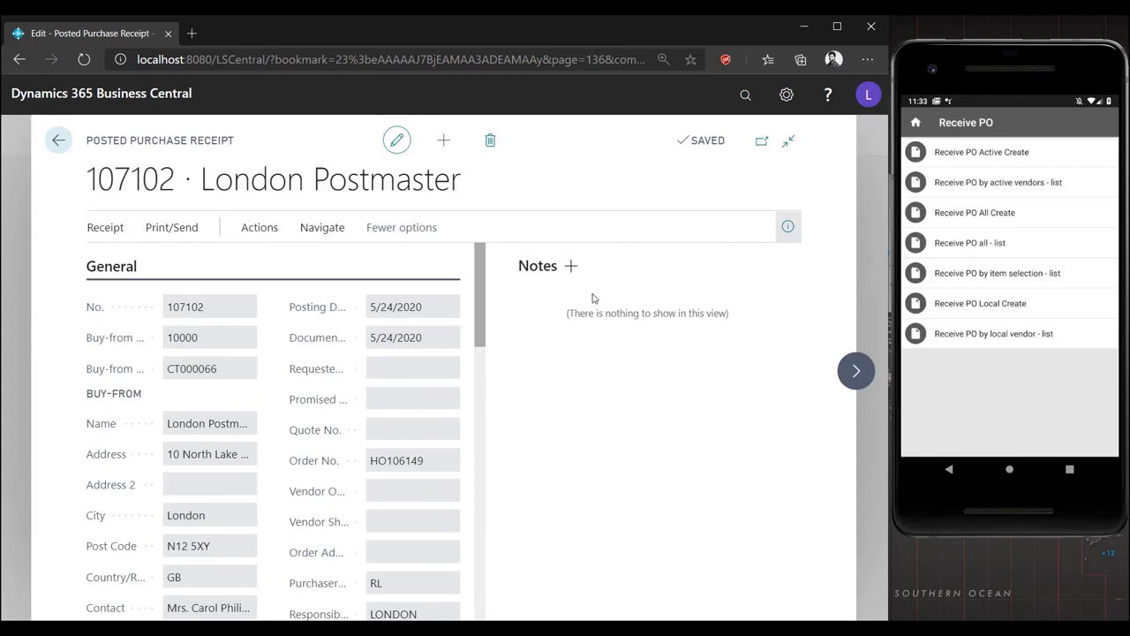
key(Escape)
key(Escape)
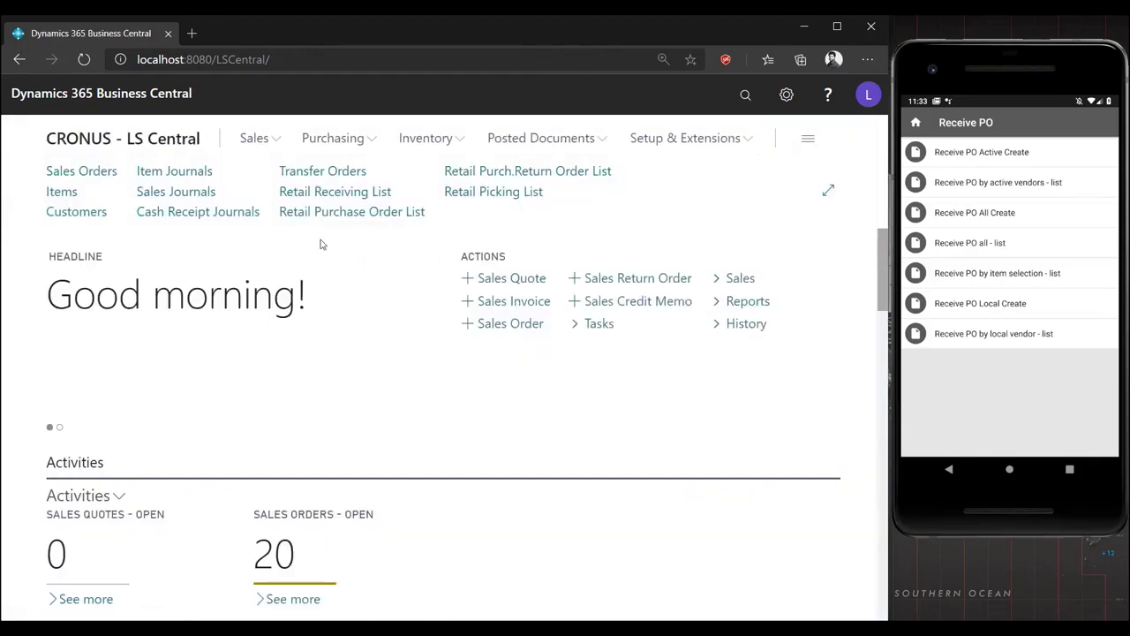
View the Retail Purchase Order List, switch to the LS Retail Inventory mobile app and open the remaining purchase order from Receive PO all - list
click(336, 212)
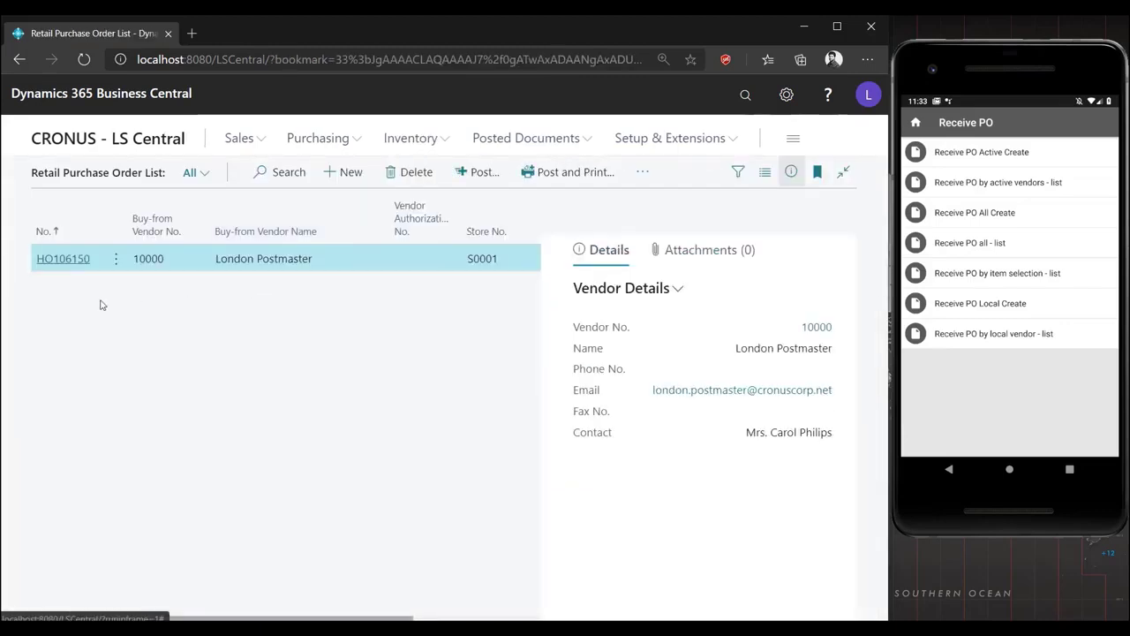
click(964, 413)
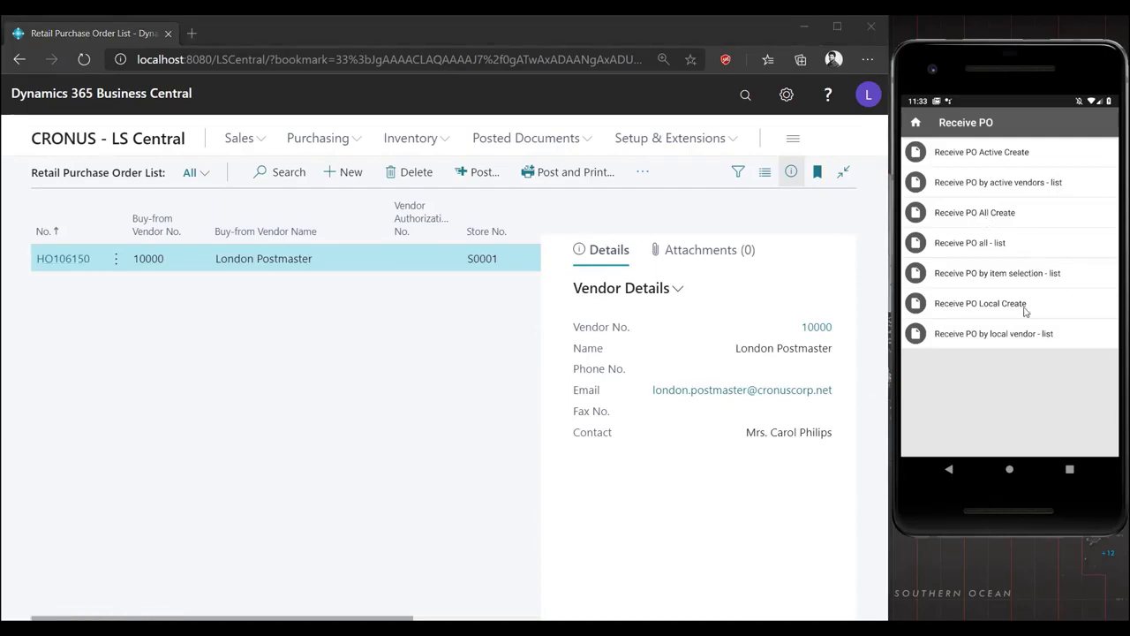
click(977, 247)
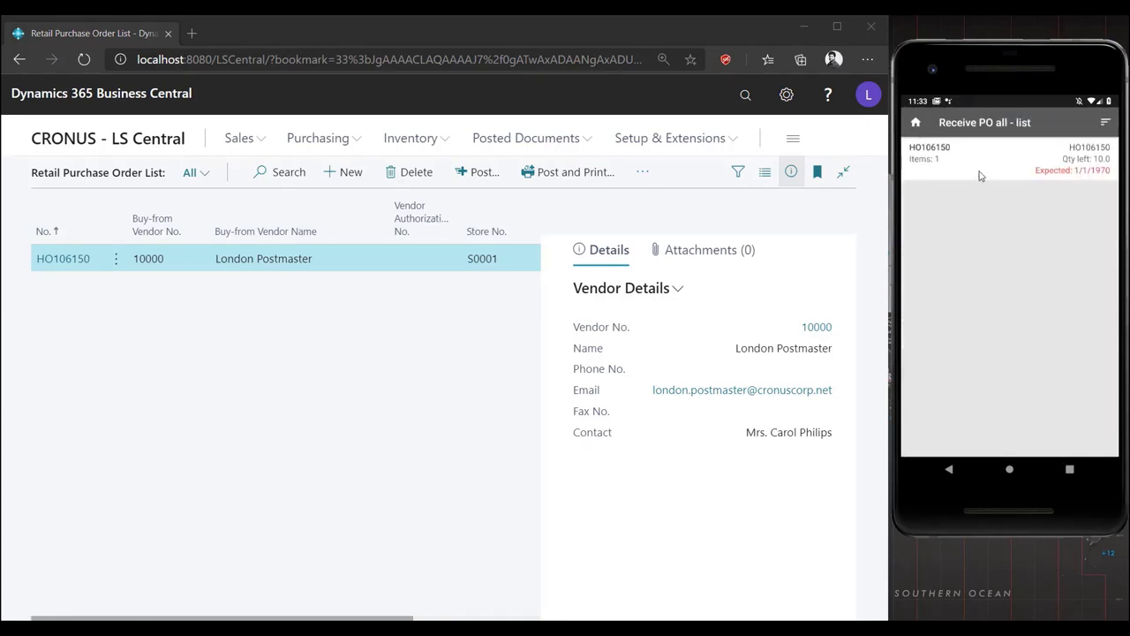
click(979, 175)
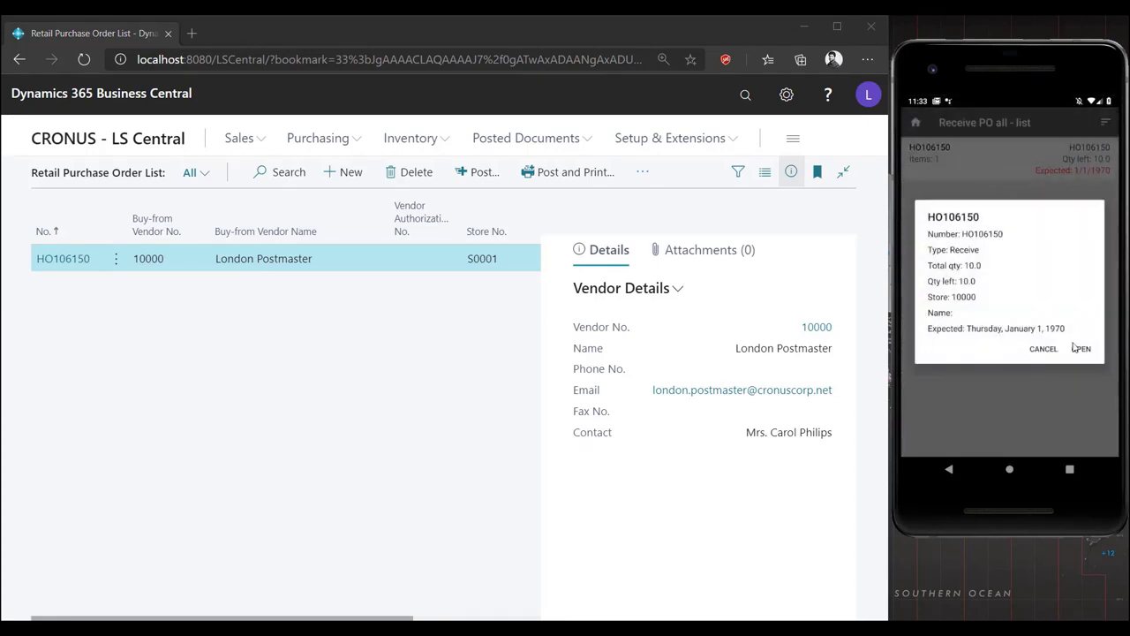
click(1081, 350)
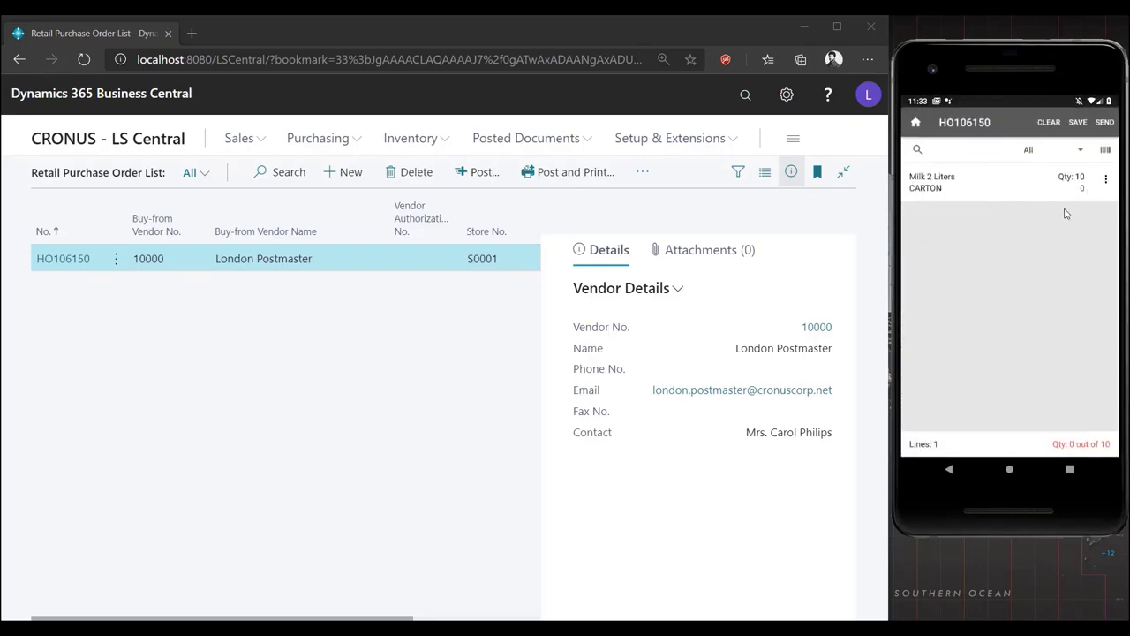
Set the received quantity of Milk 2 Liters to 20, send the document and return to the Receive PO options
click(1106, 179)
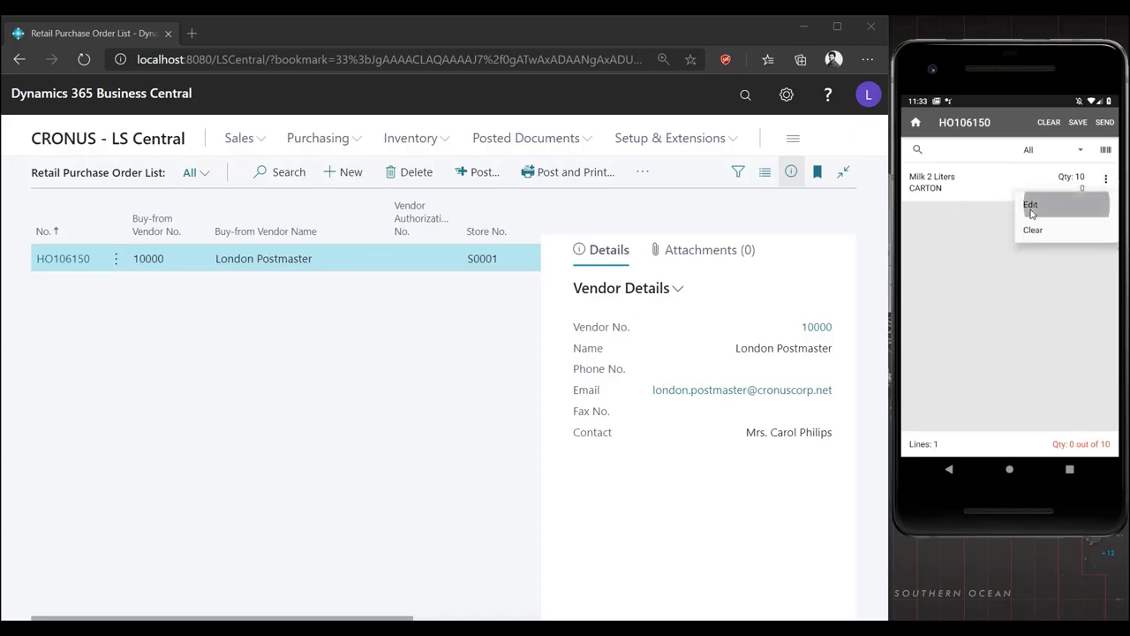
click(1032, 212)
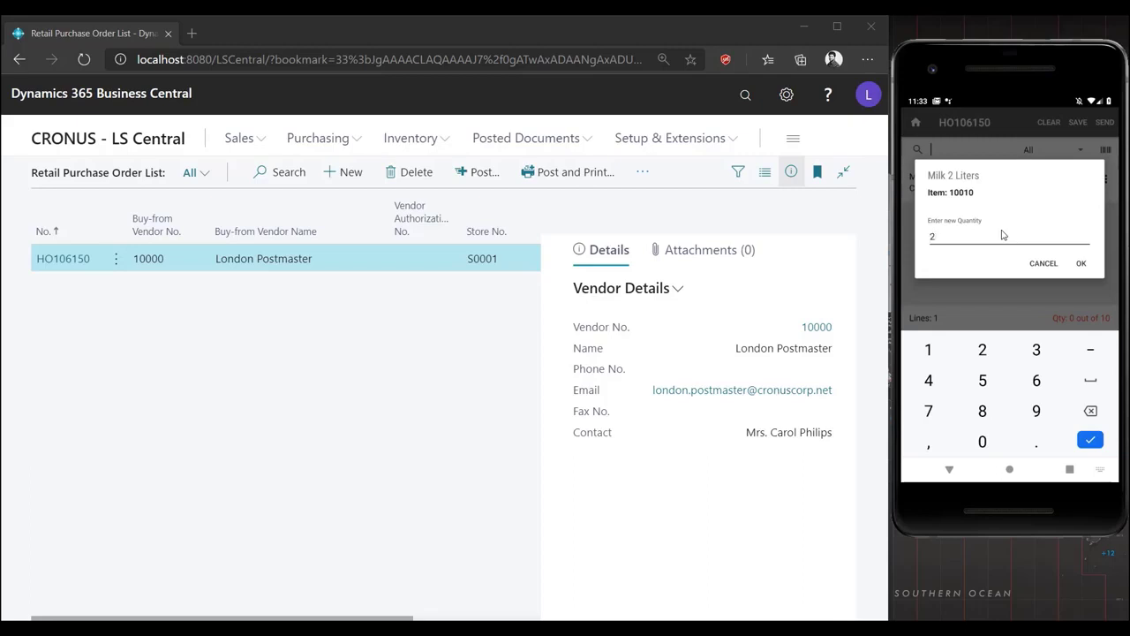
click(1084, 264)
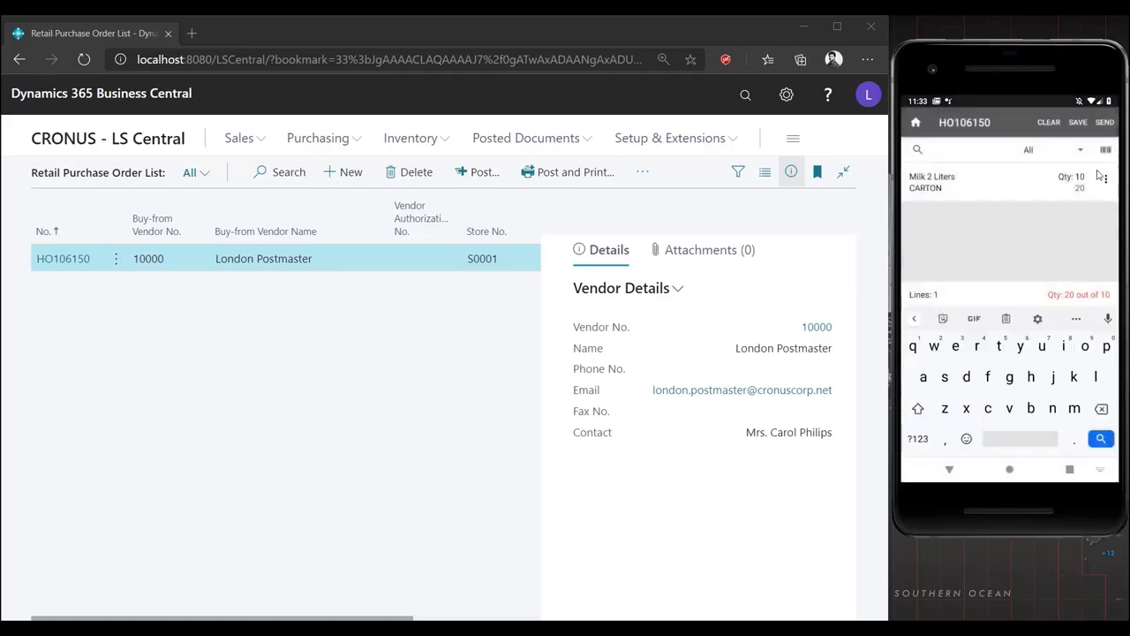
click(1106, 123)
click(1079, 297)
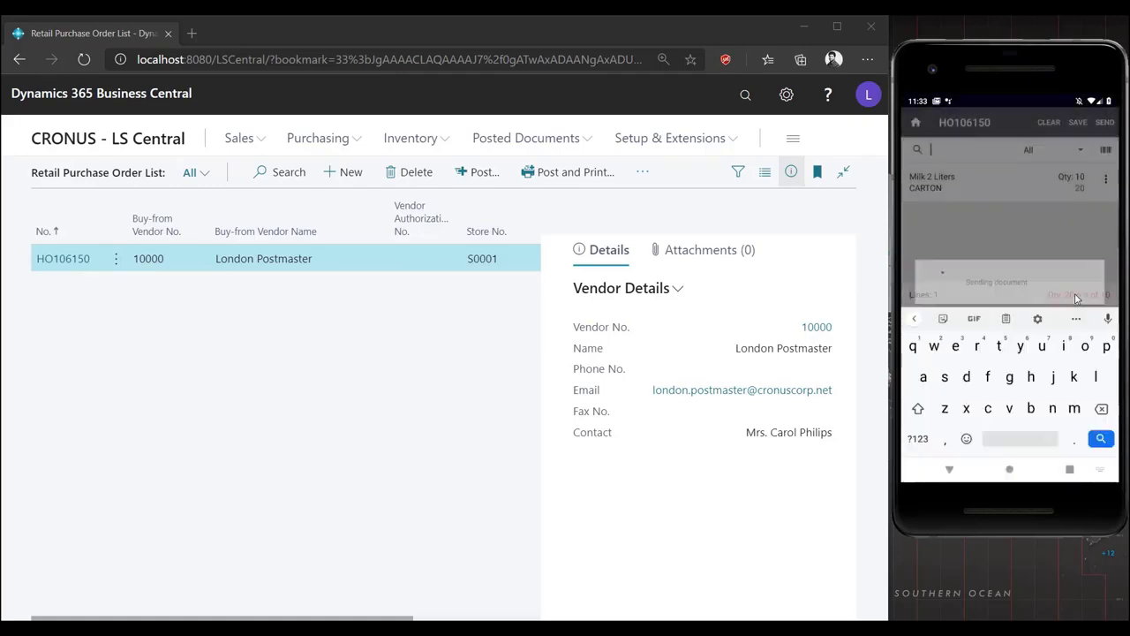
click(949, 469)
Switch to Business Central and open the new London Postmaster document from the Retail Receiving List
click(295, 418)
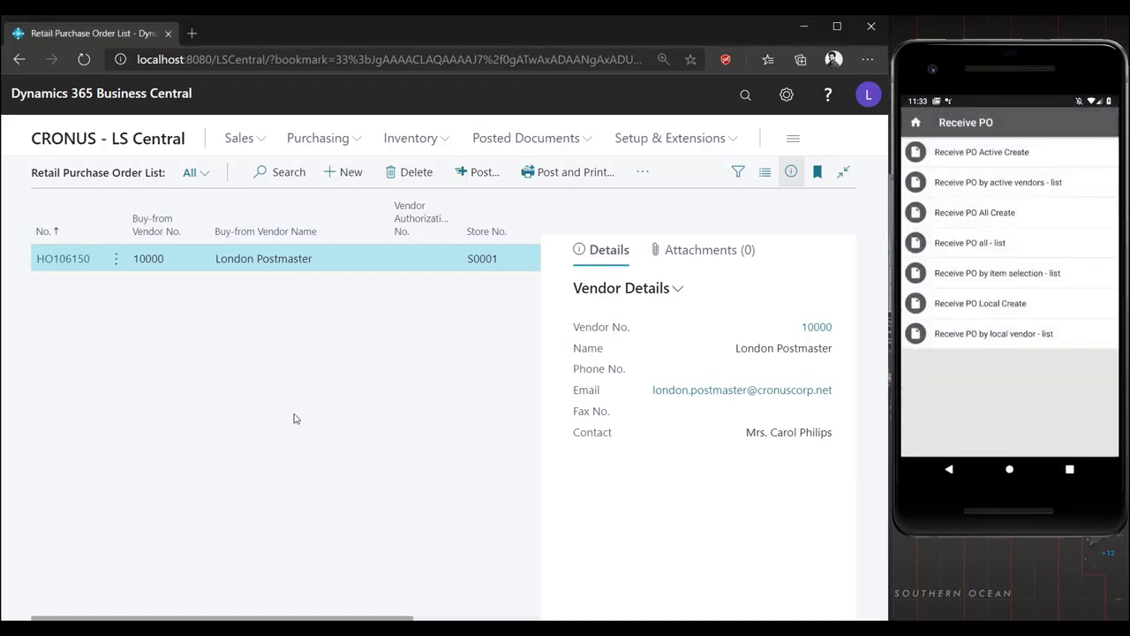
key(Escape)
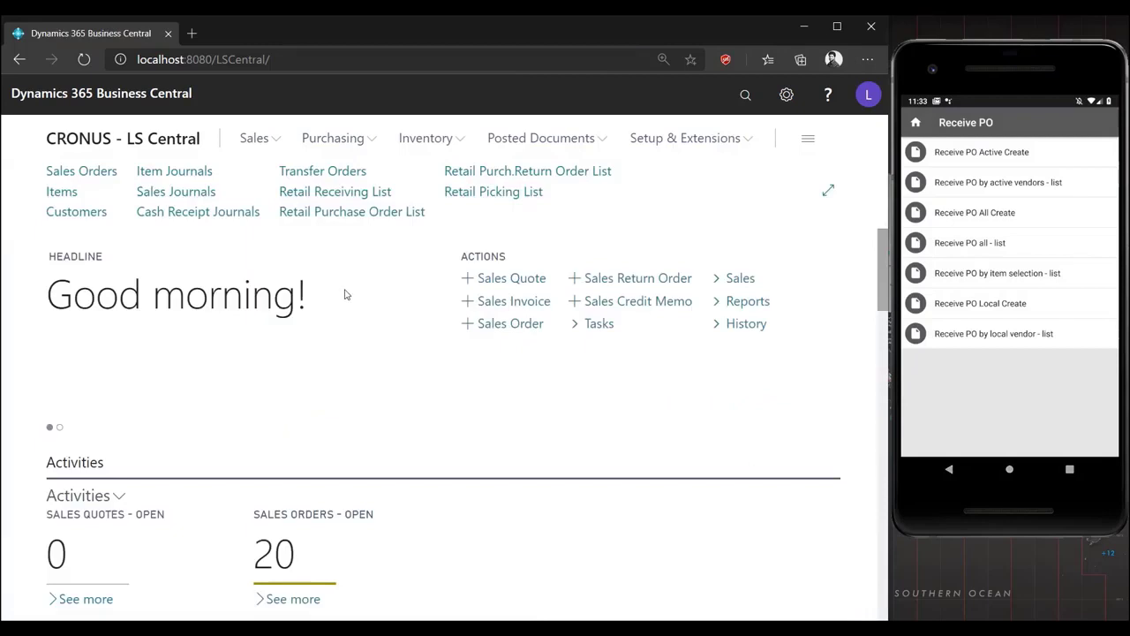
click(334, 192)
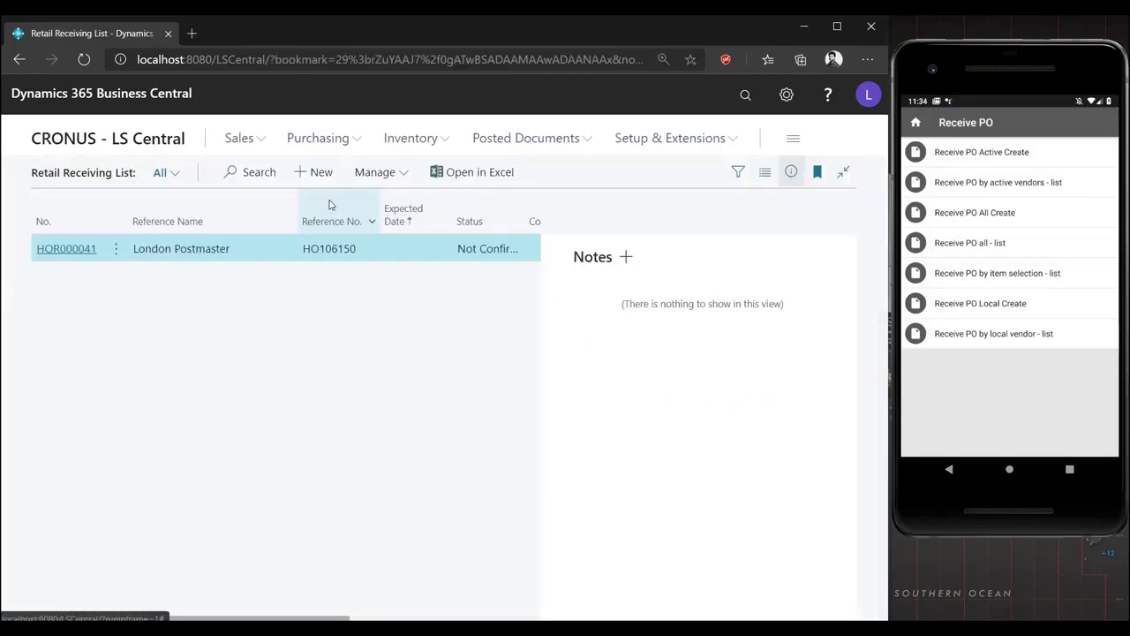
click(55, 249)
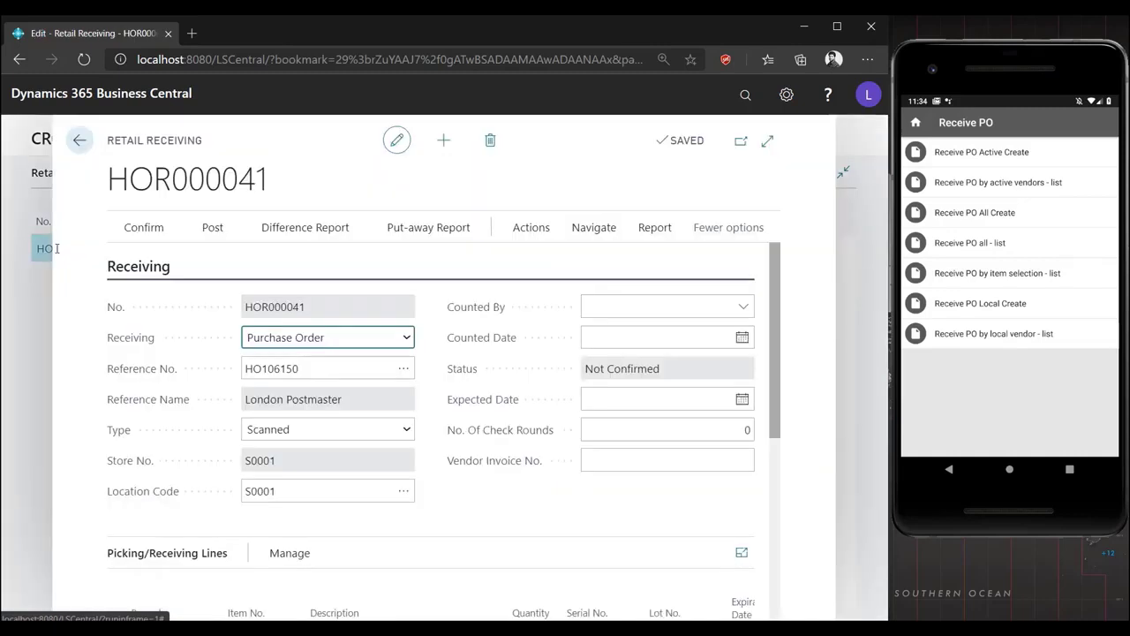
Review the Milk 2 Liters receiving line's quantities, differences and posting action, and set its reason code to TOOMUCH
drag(776, 282, 776, 290)
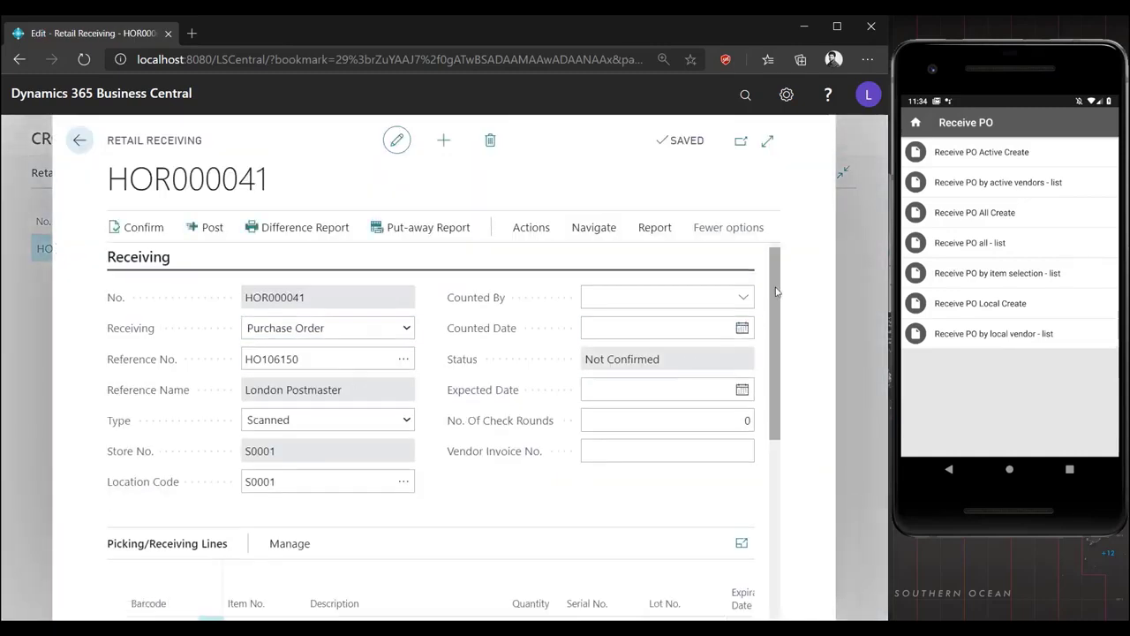
scroll(777, 292, down, 3)
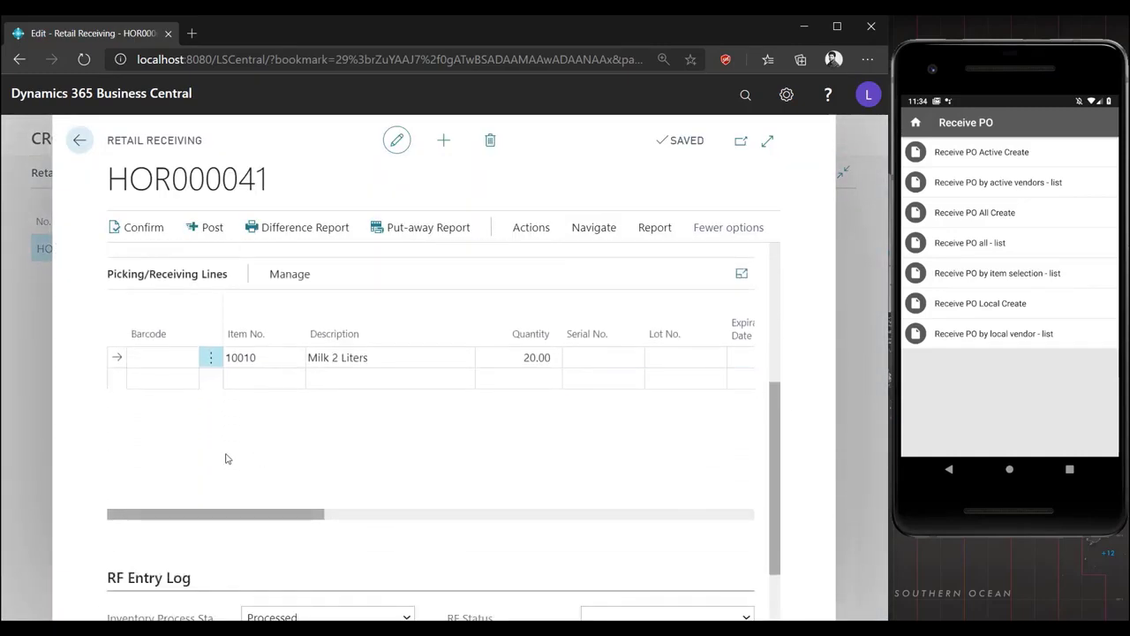
drag(212, 514, 285, 516)
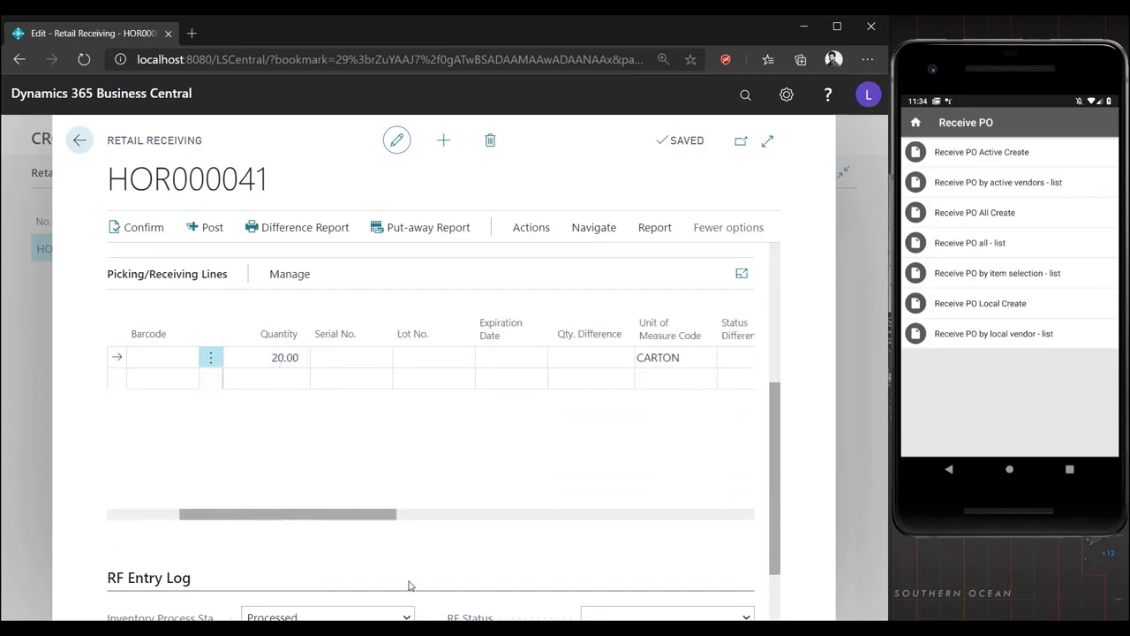
drag(347, 521, 441, 524)
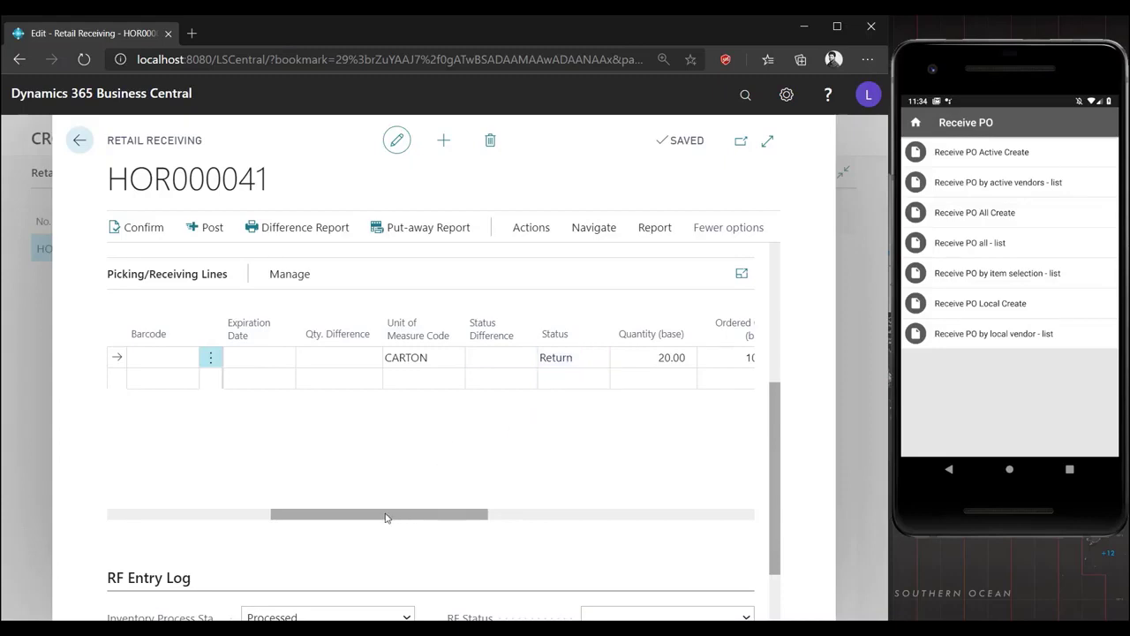
drag(383, 519, 573, 525)
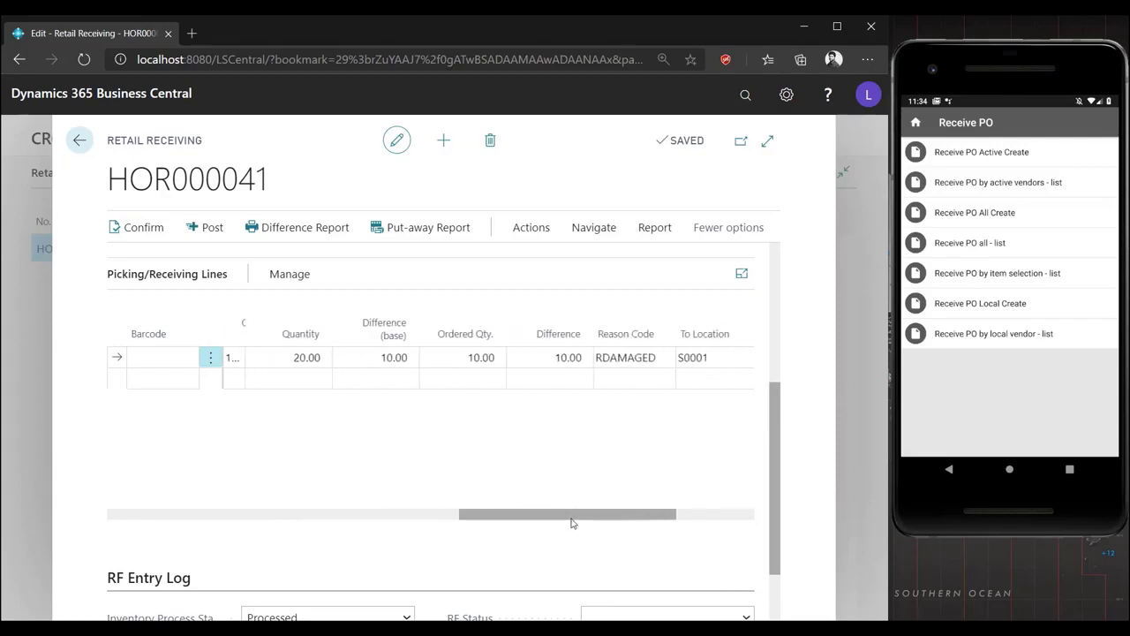
click(584, 356)
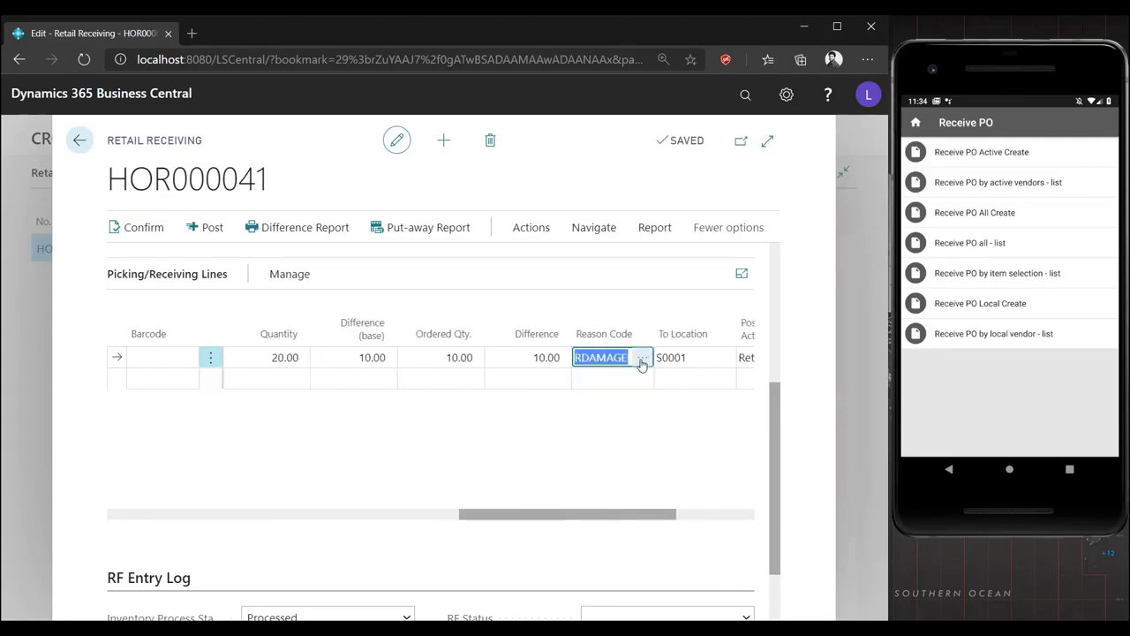
click(643, 358)
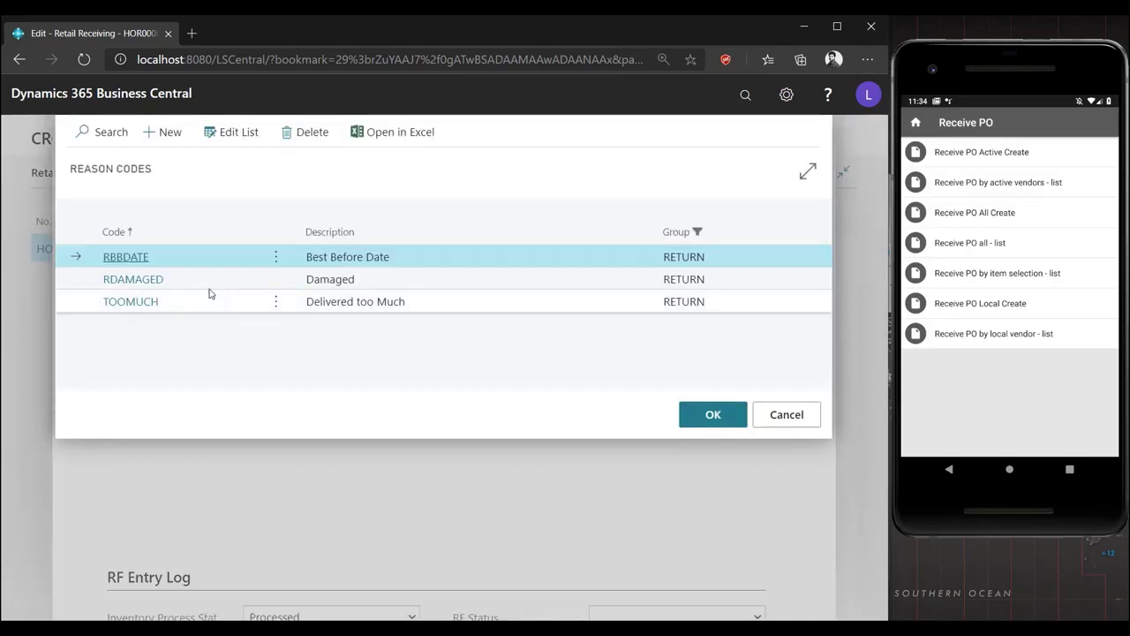
click(115, 301)
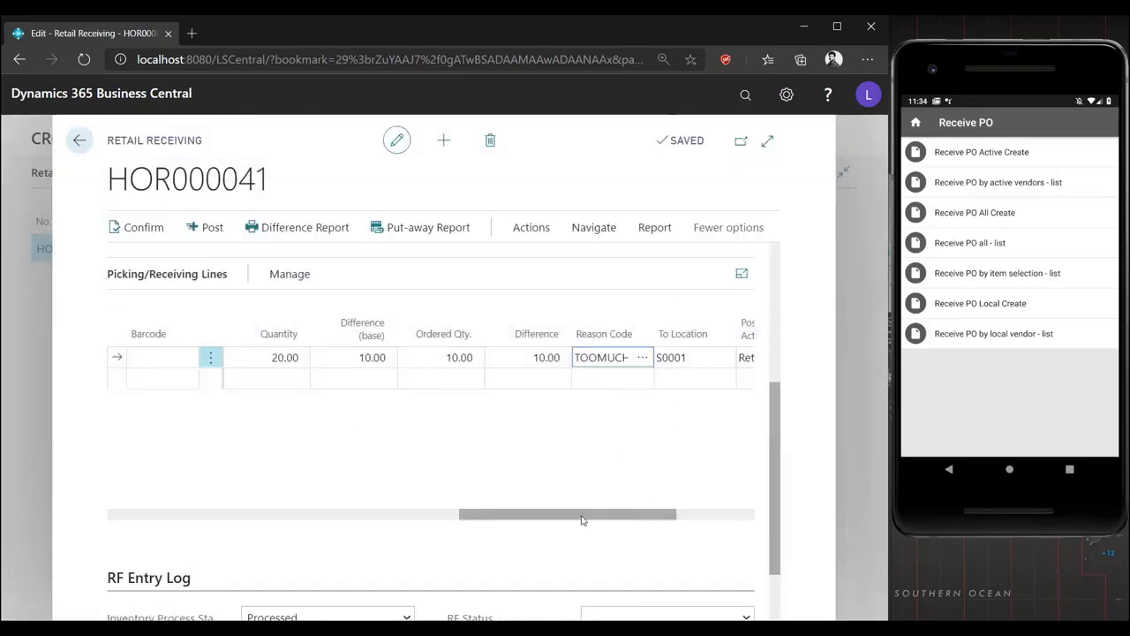
drag(583, 518, 671, 520)
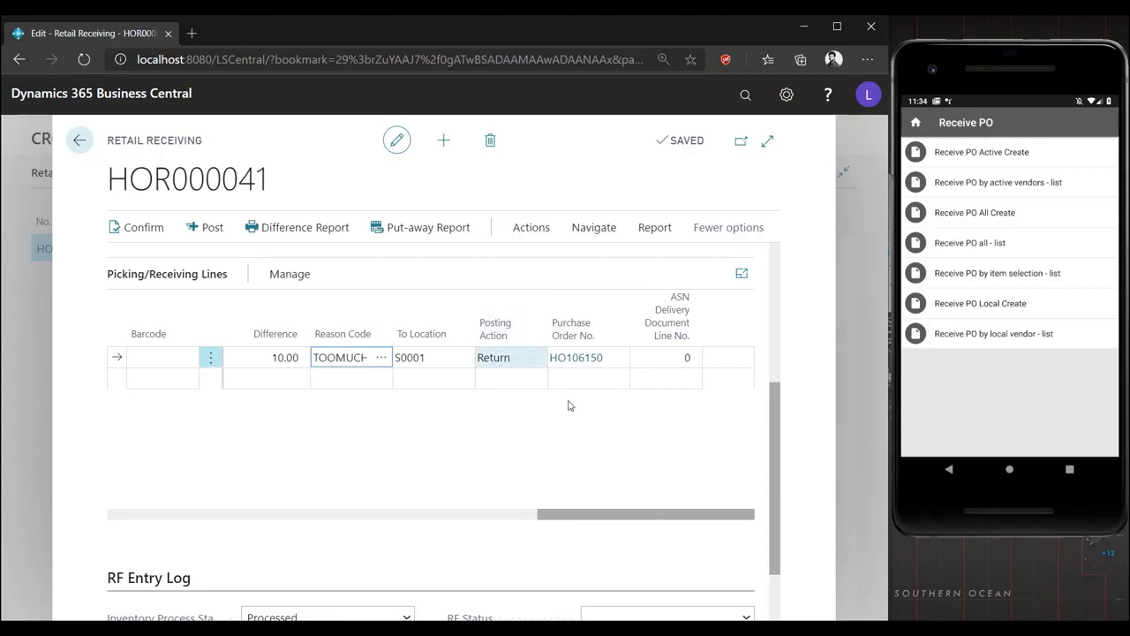
Set the Counted Date of the receiving document to 5/24/2020 and confirm the receiving
scroll(771, 448, up, 3)
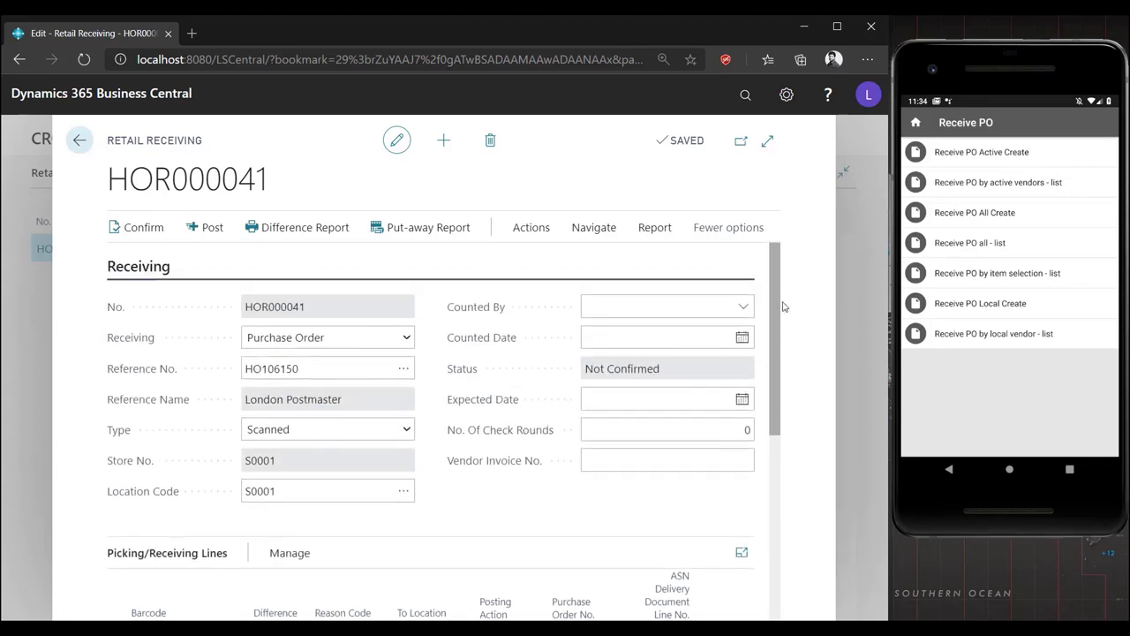
click(694, 304)
click(659, 333)
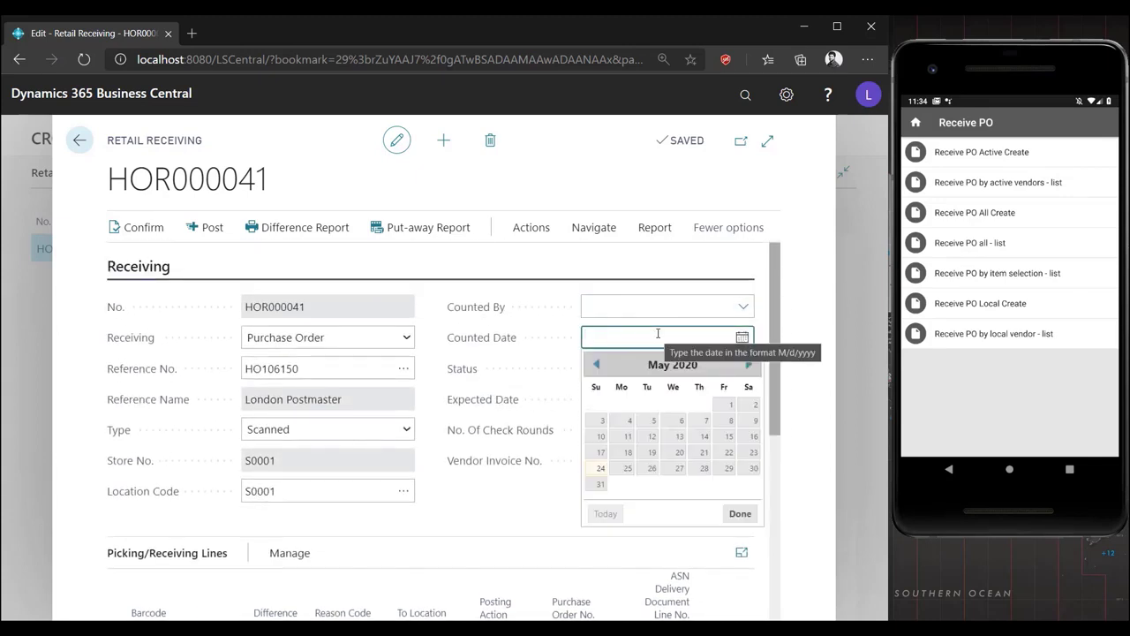
text(t)
key(Return)
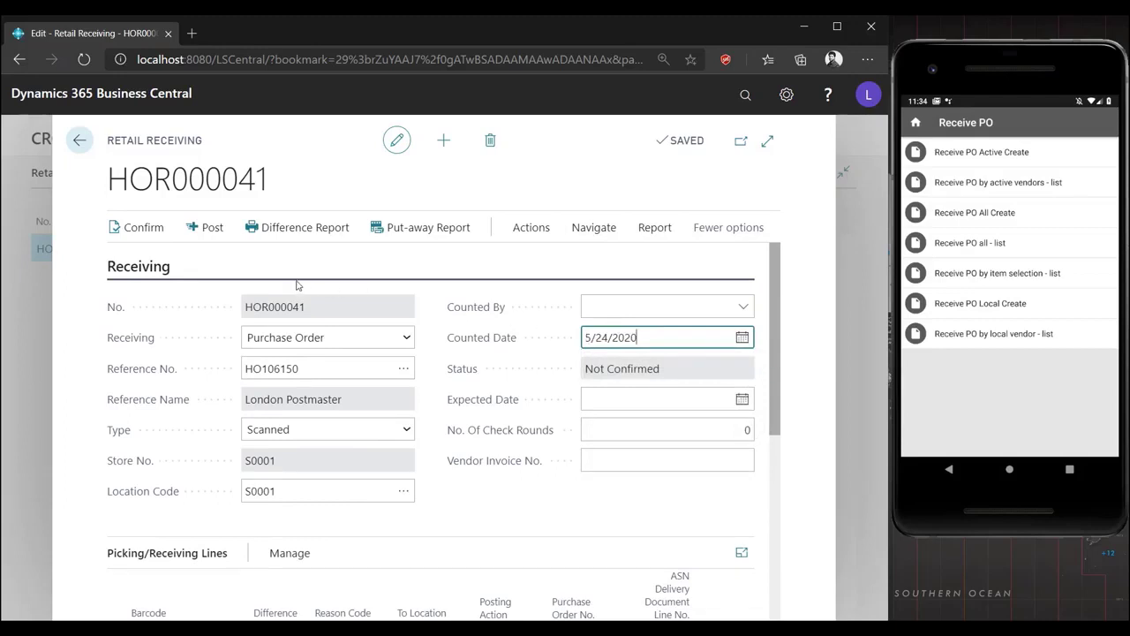
click(139, 227)
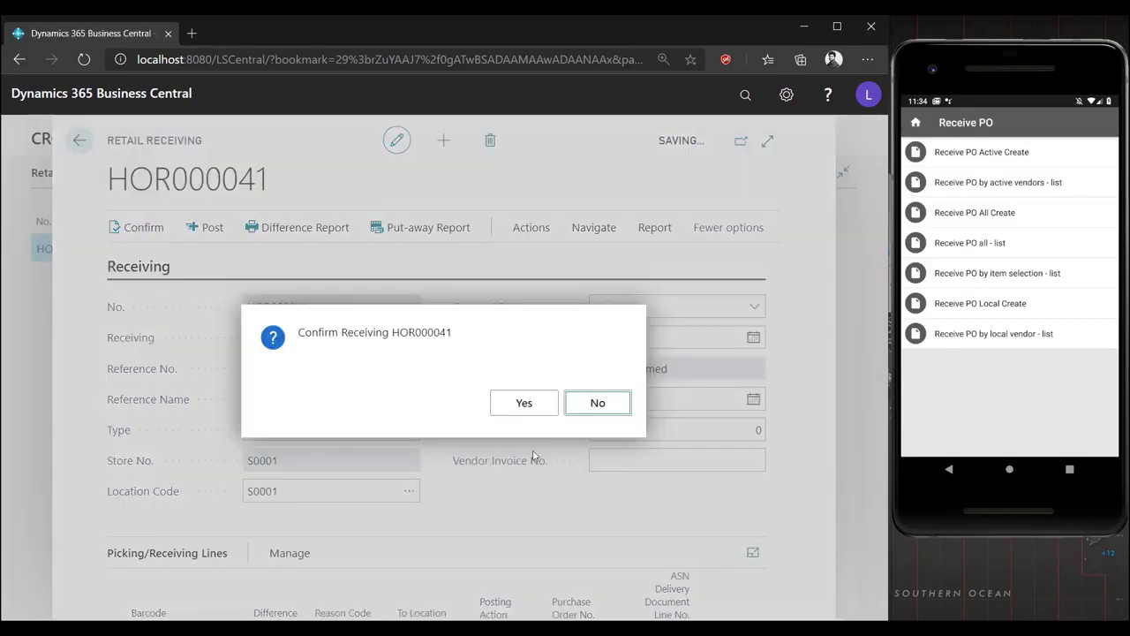
click(523, 402)
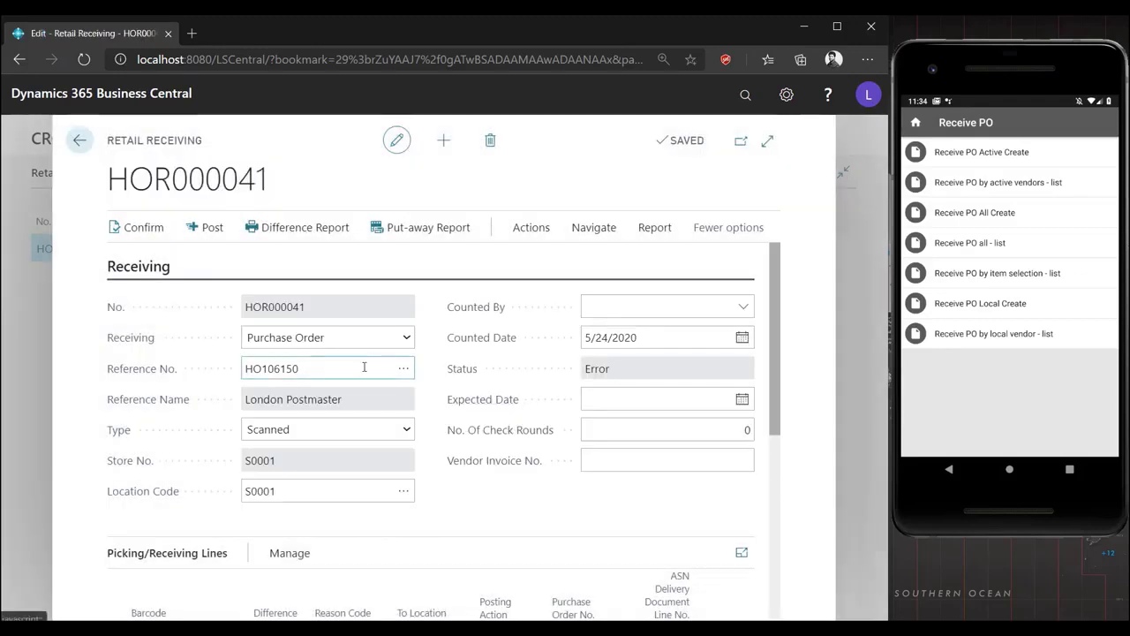
Post the receiving document as Closed and check the Retail Purchase Order List before returning to the home page
click(213, 227)
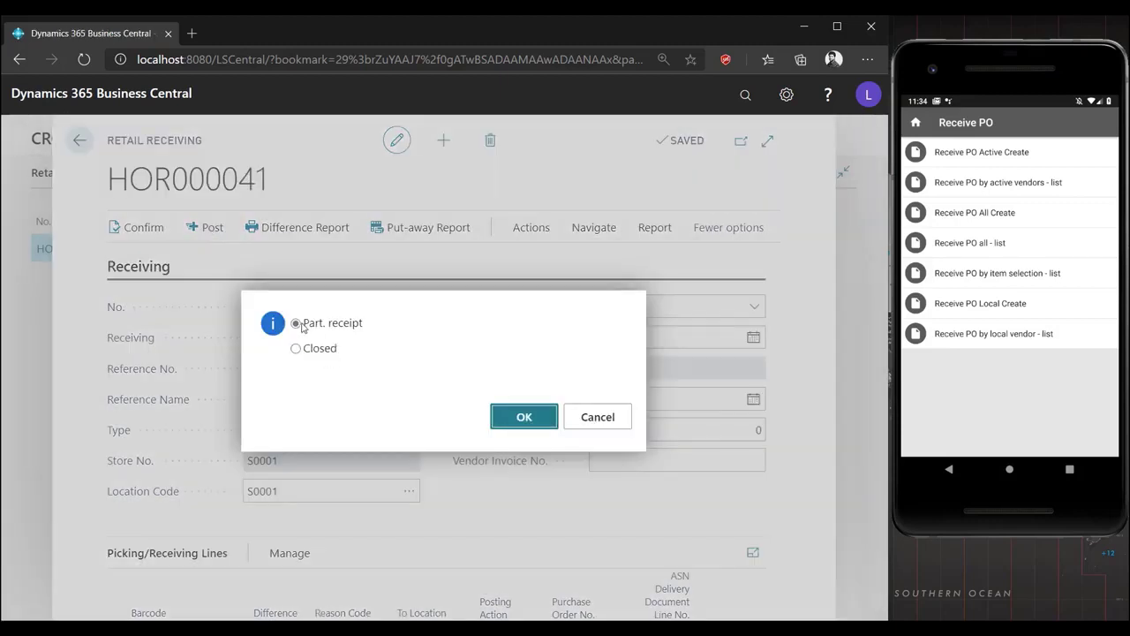
click(296, 351)
click(515, 420)
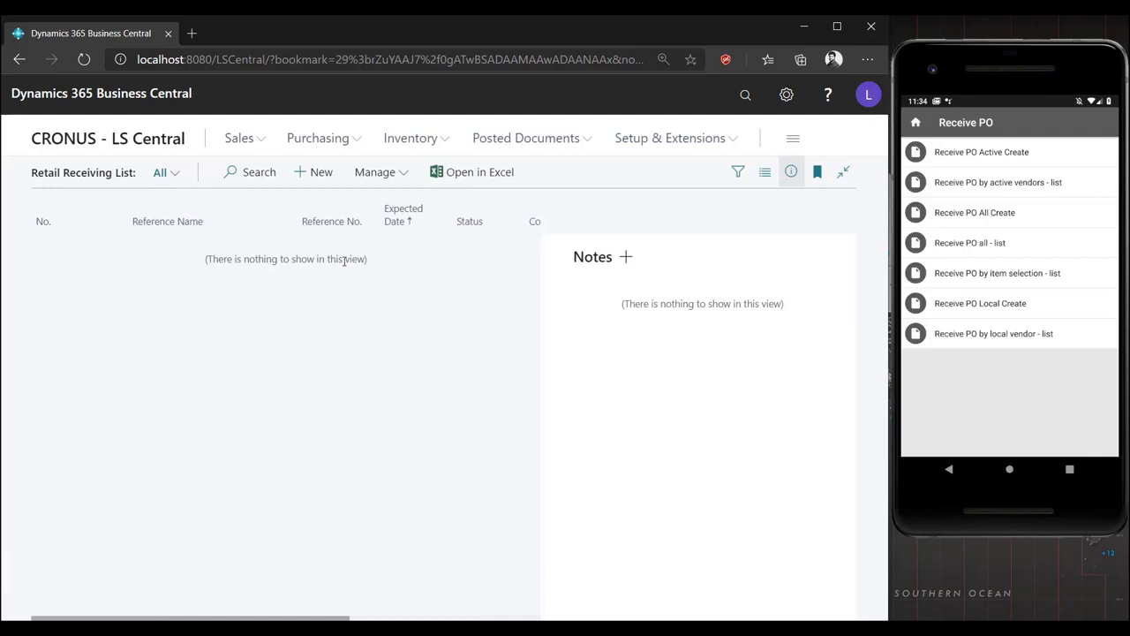
key(Escape)
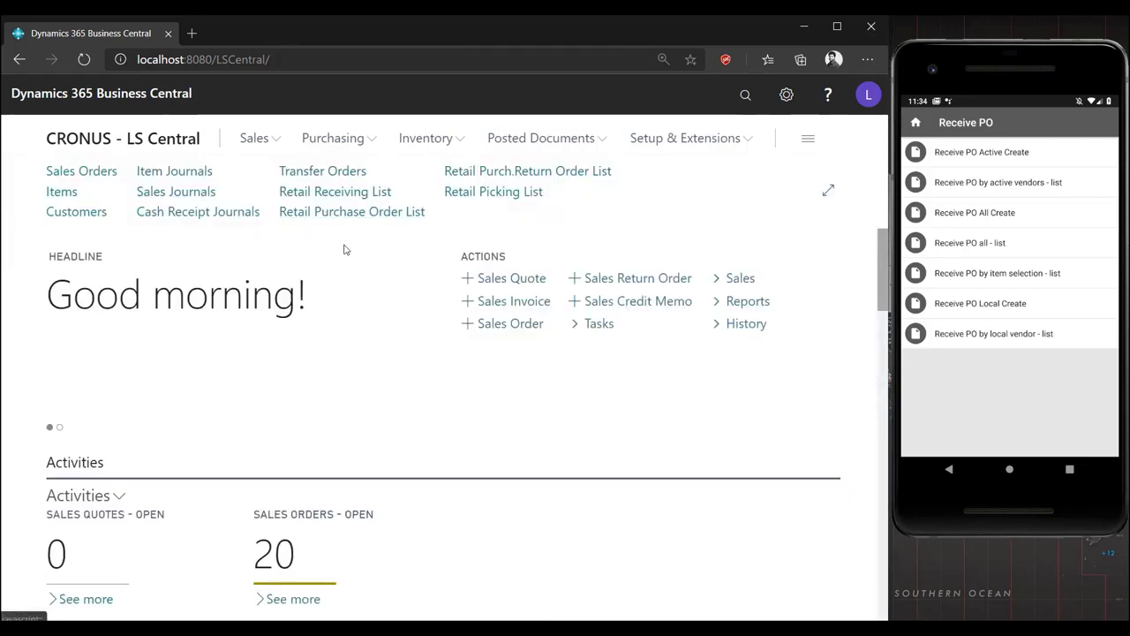
click(344, 216)
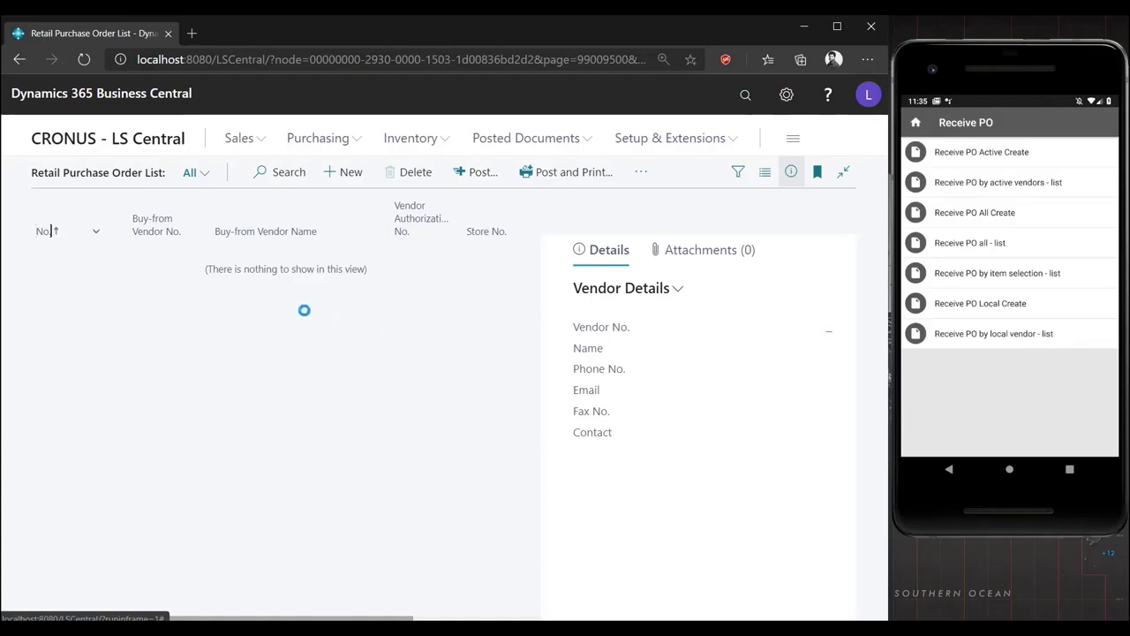
click(88, 141)
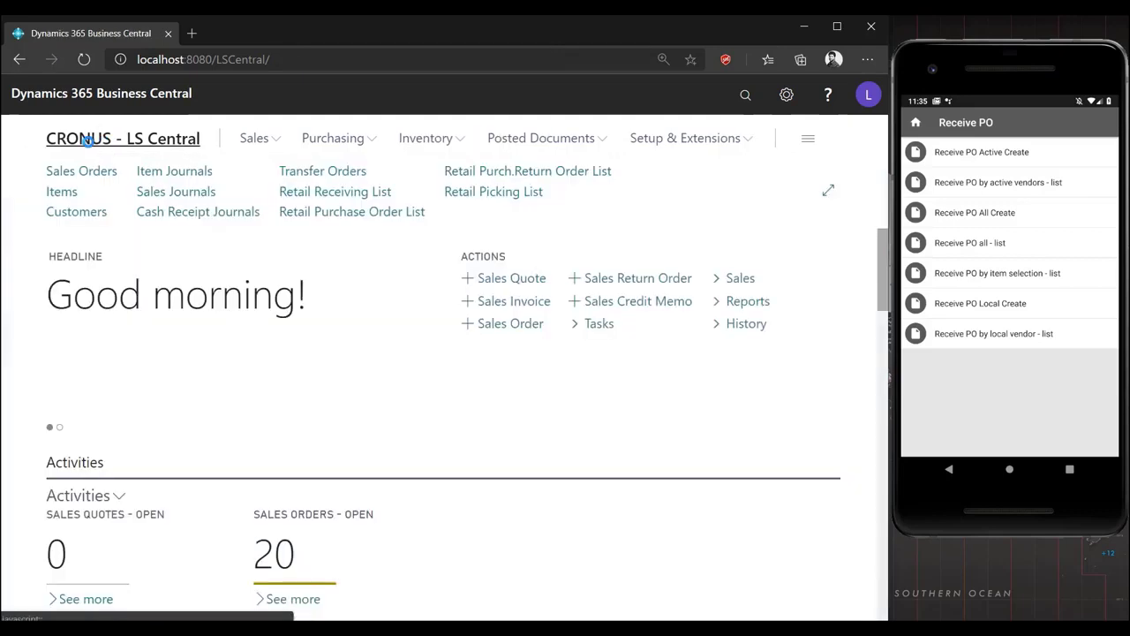
Open the London Postmaster document from the Retail Purch.Return Order List and review the Milk 2 Liters line's quantity and return reason code
click(493, 176)
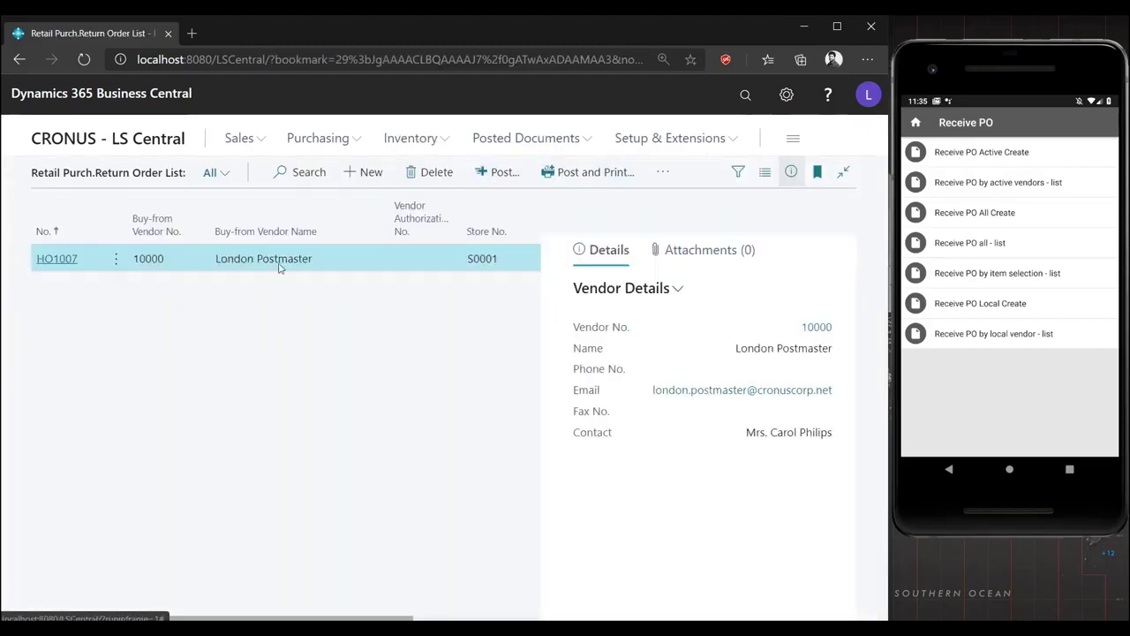
click(48, 259)
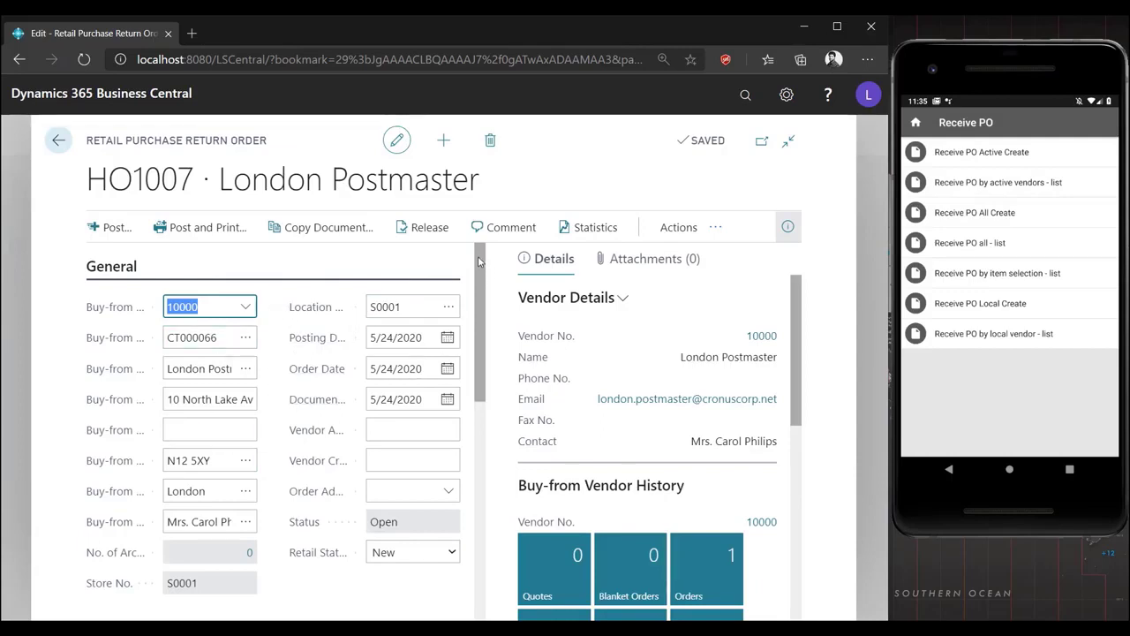
drag(479, 261, 485, 402)
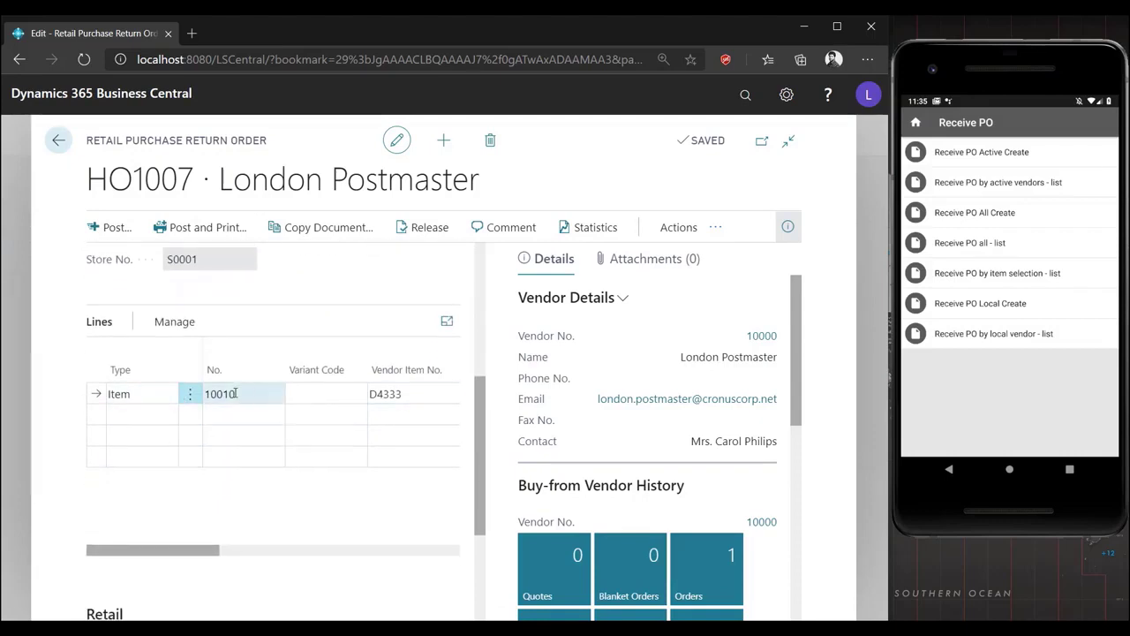
drag(188, 550, 335, 557)
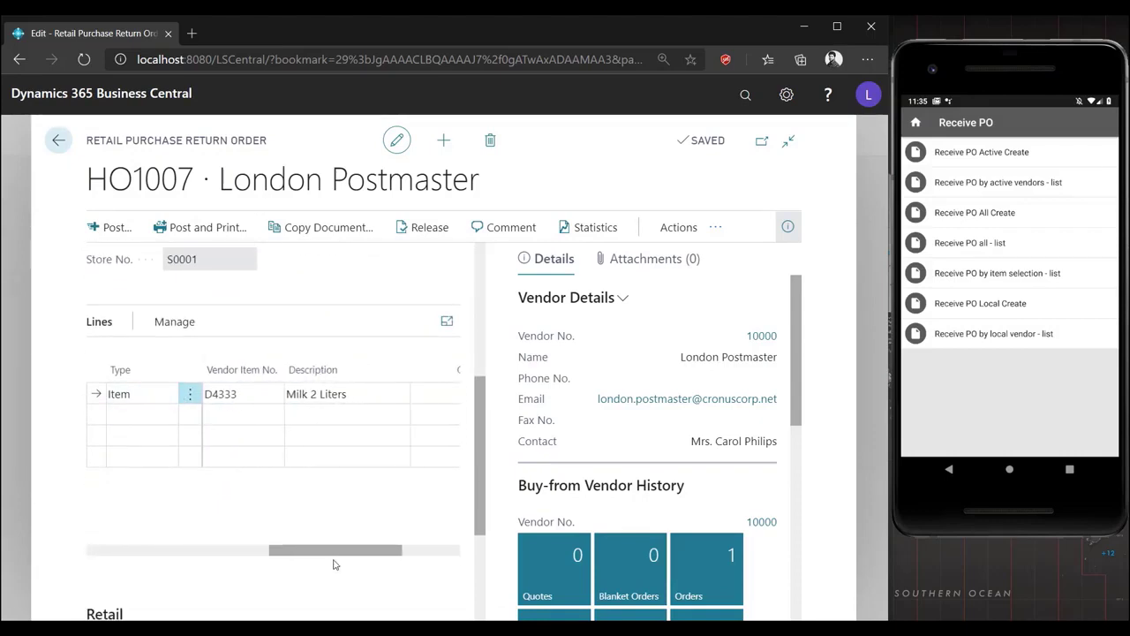
click(265, 394)
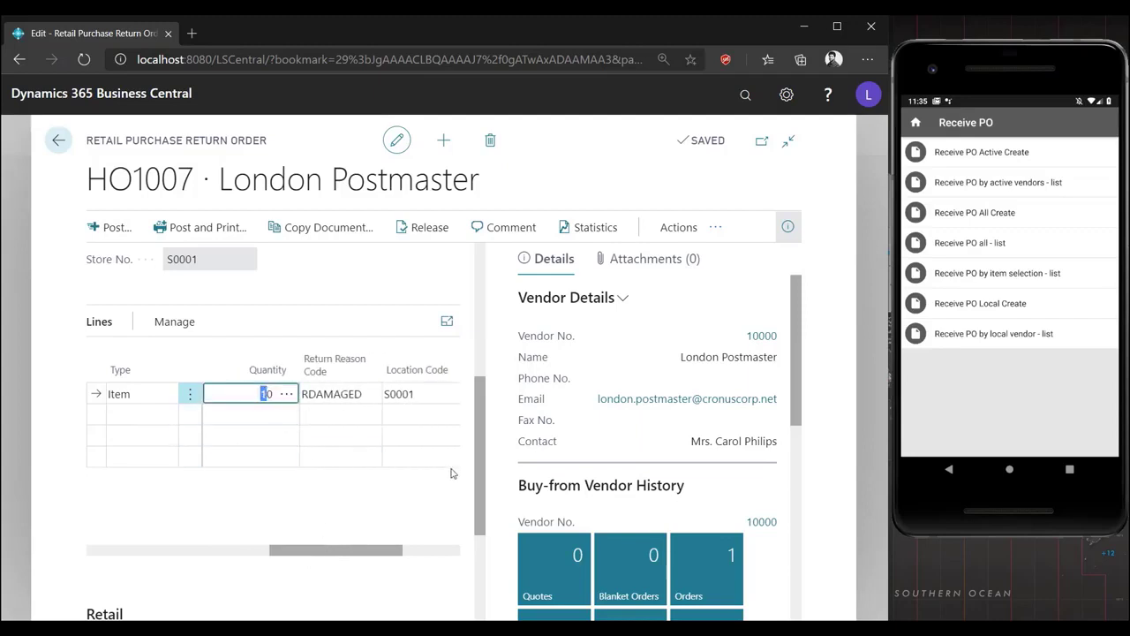
Set the vendor credit memo number of the return order to RET01, release the order and close it
scroll(483, 421, up, 4)
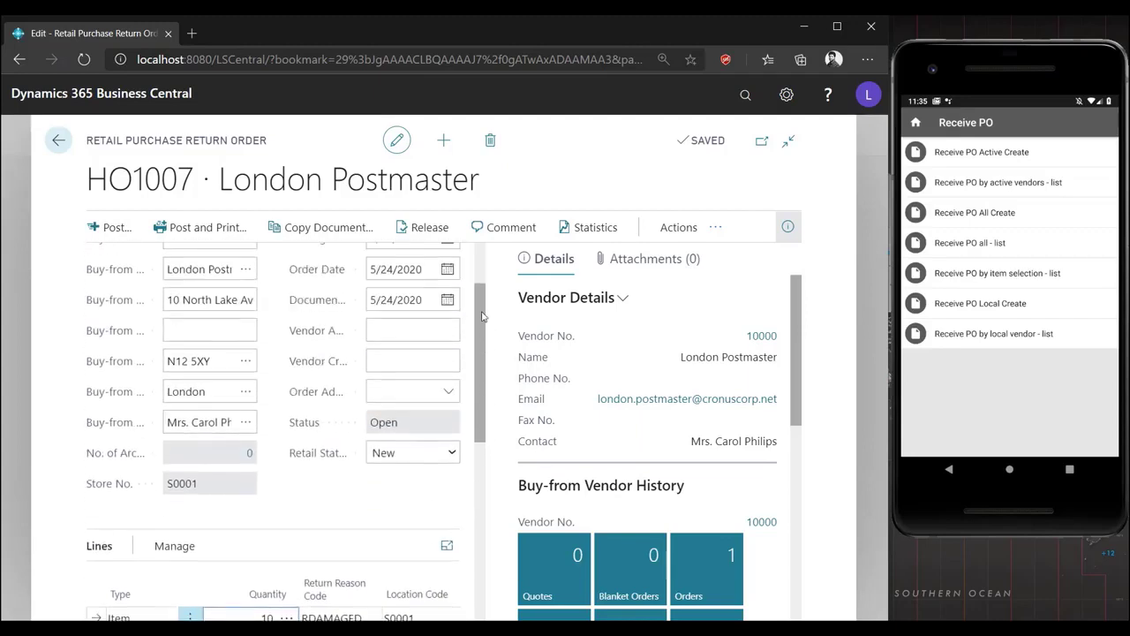
click(387, 462)
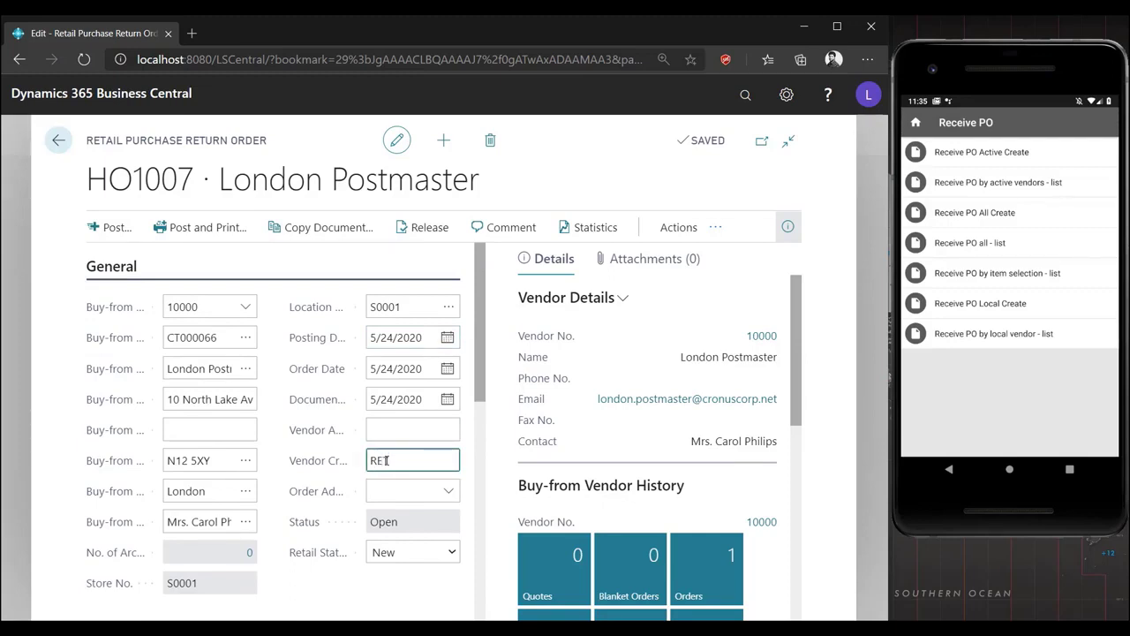
text(RET01)
key(Tab)
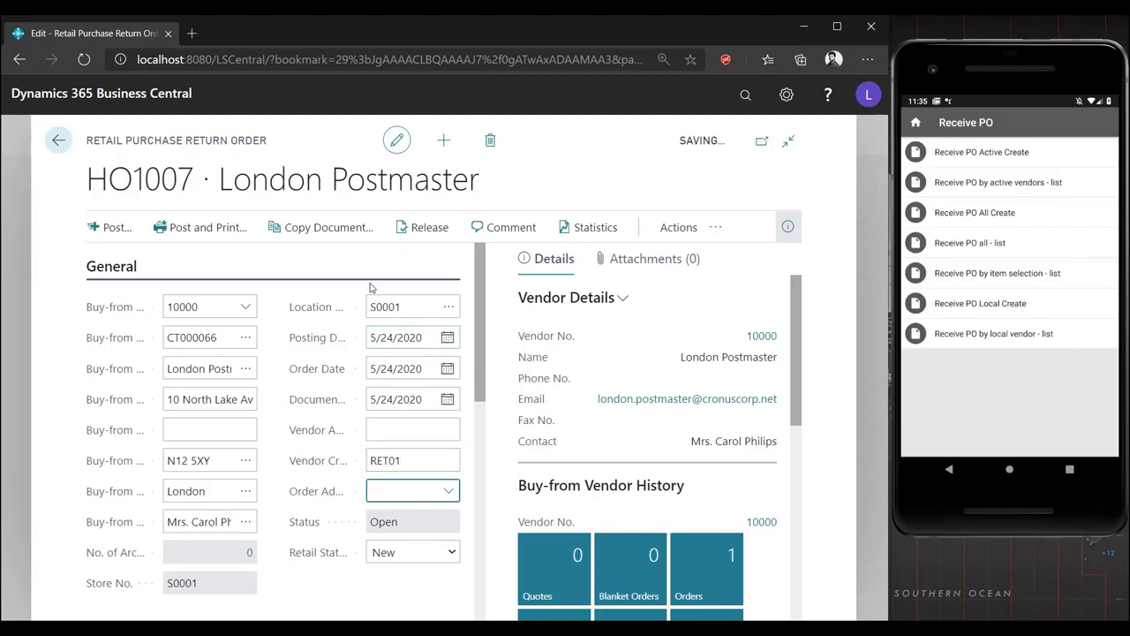
click(424, 233)
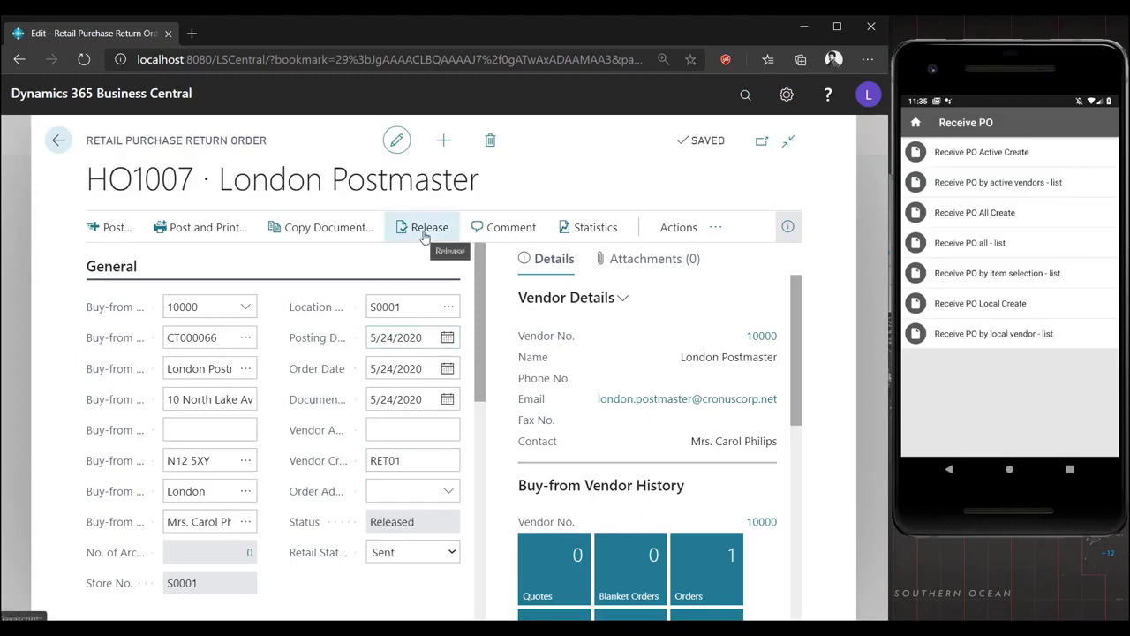
key(Escape)
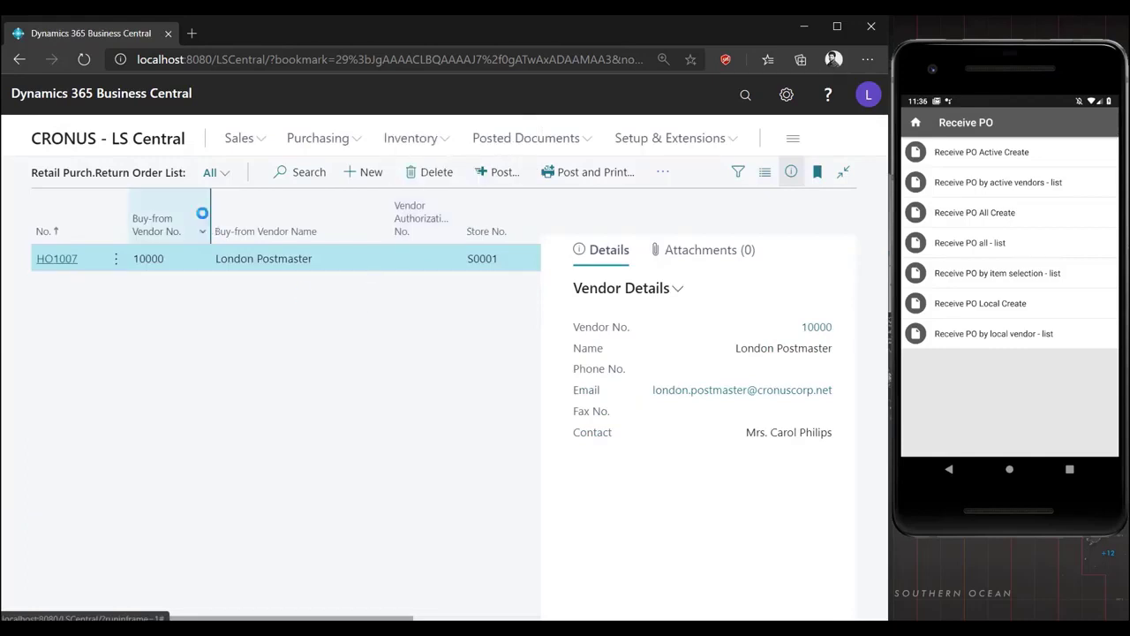
Create a new retail picking document from the Retail Picking List
click(108, 142)
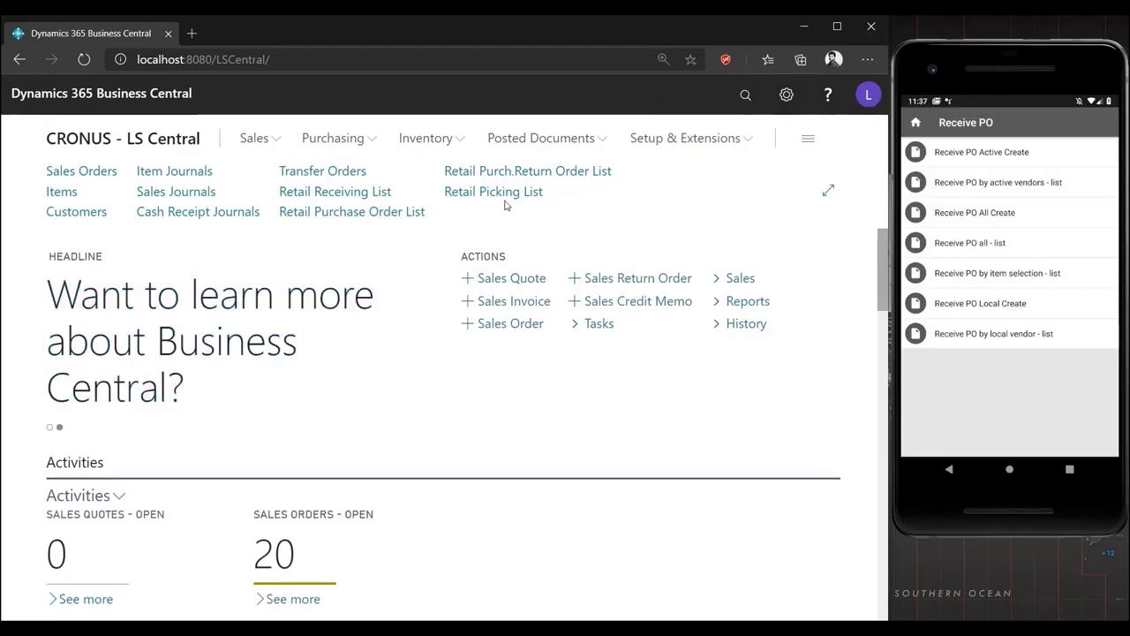
click(461, 192)
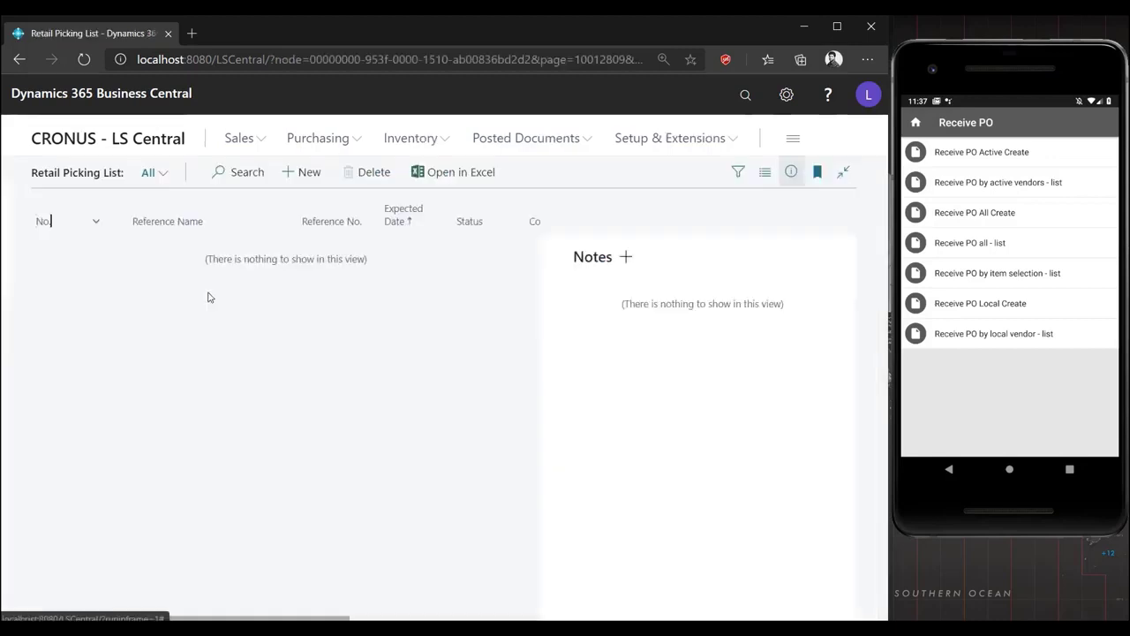
click(308, 173)
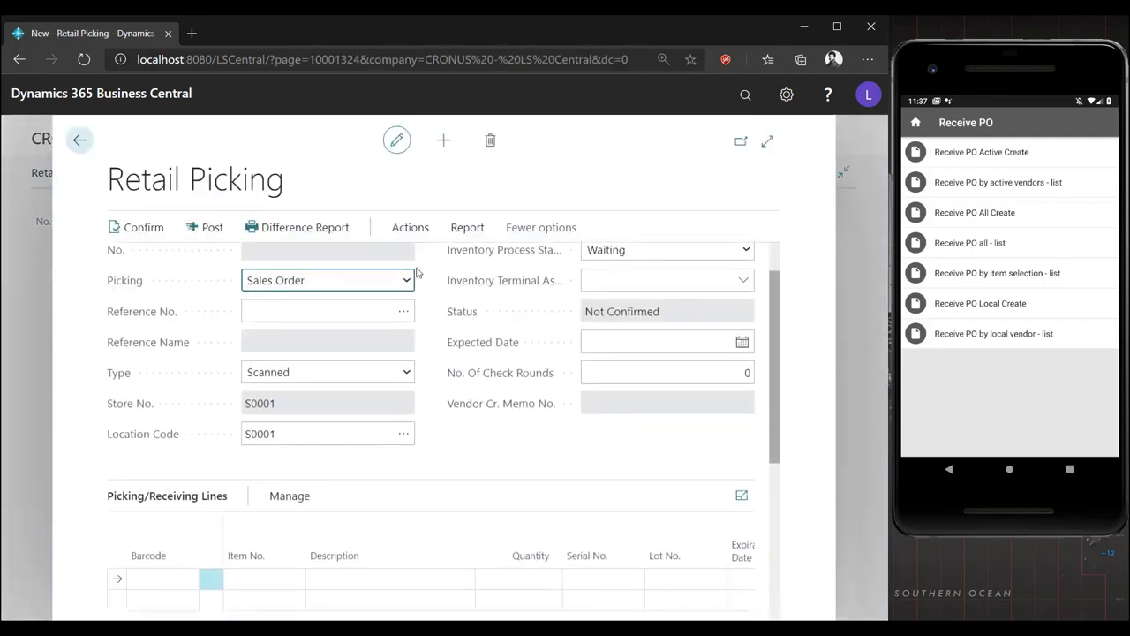
Set the document's Picking to Purchase Return Order, choose the London Postmaster return order as its reference, and close the document
click(407, 280)
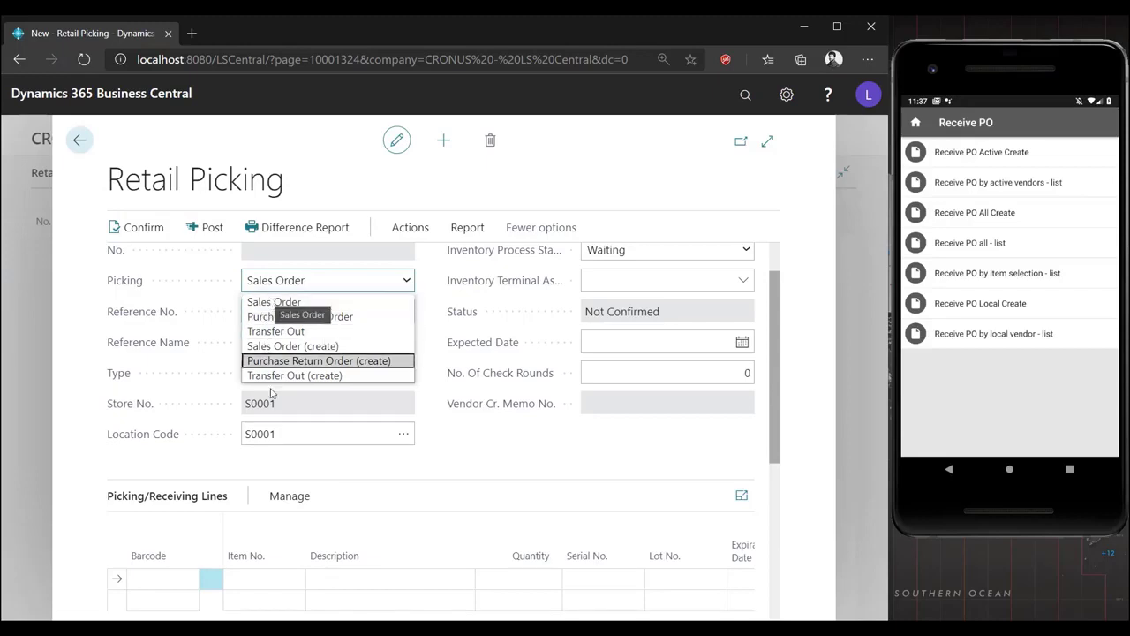
click(283, 322)
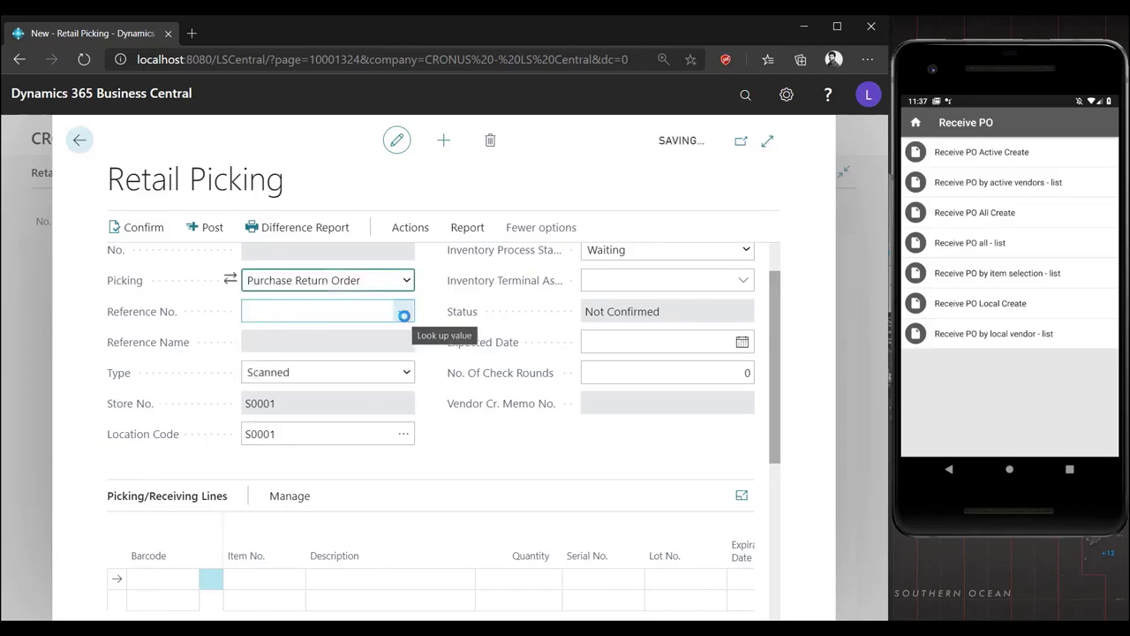
click(404, 315)
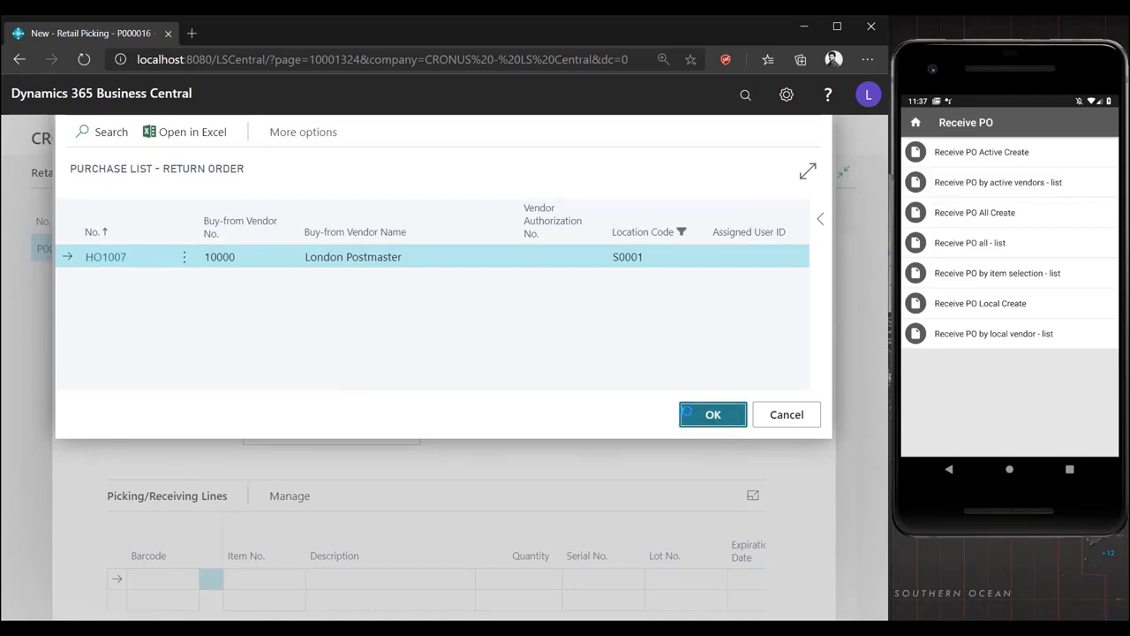
scroll(459, 448, down, 1)
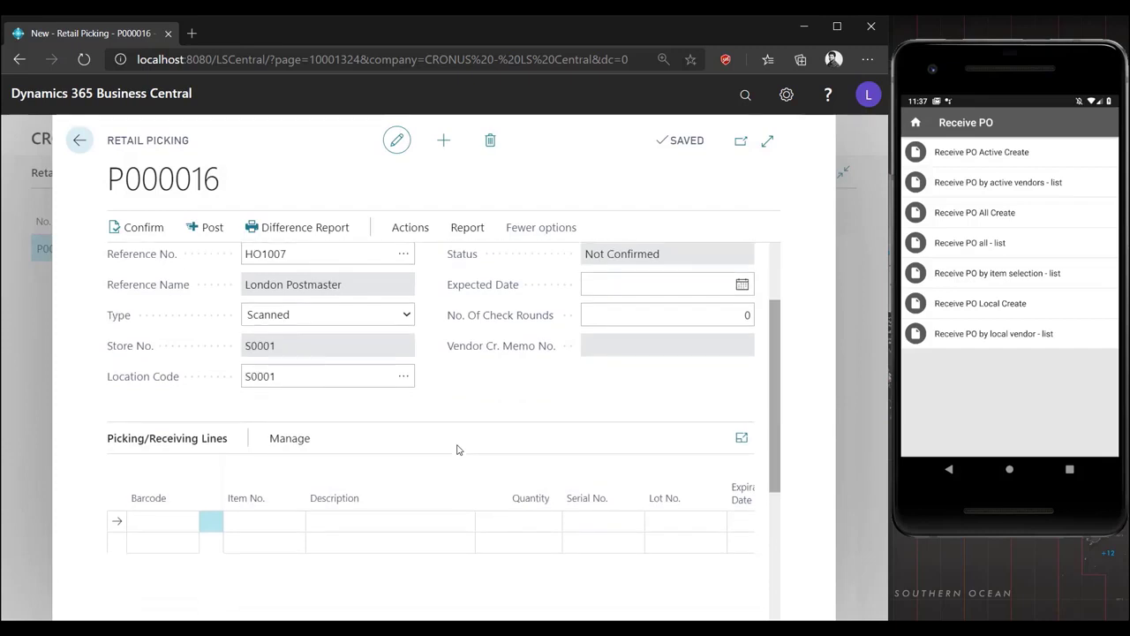
scroll(458, 450, up, 1)
scroll(446, 451, up, 1)
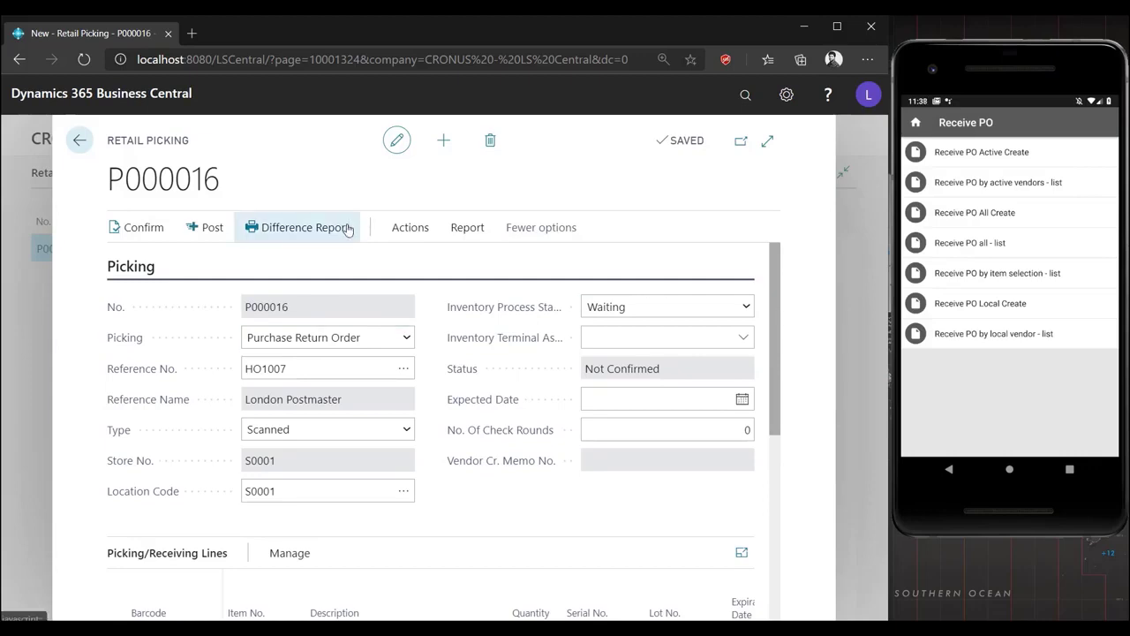
key(Escape)
Switch to LS Retail Inventory on the phone and open the London Postmaster picking document from Pick PRO all - list
click(1012, 374)
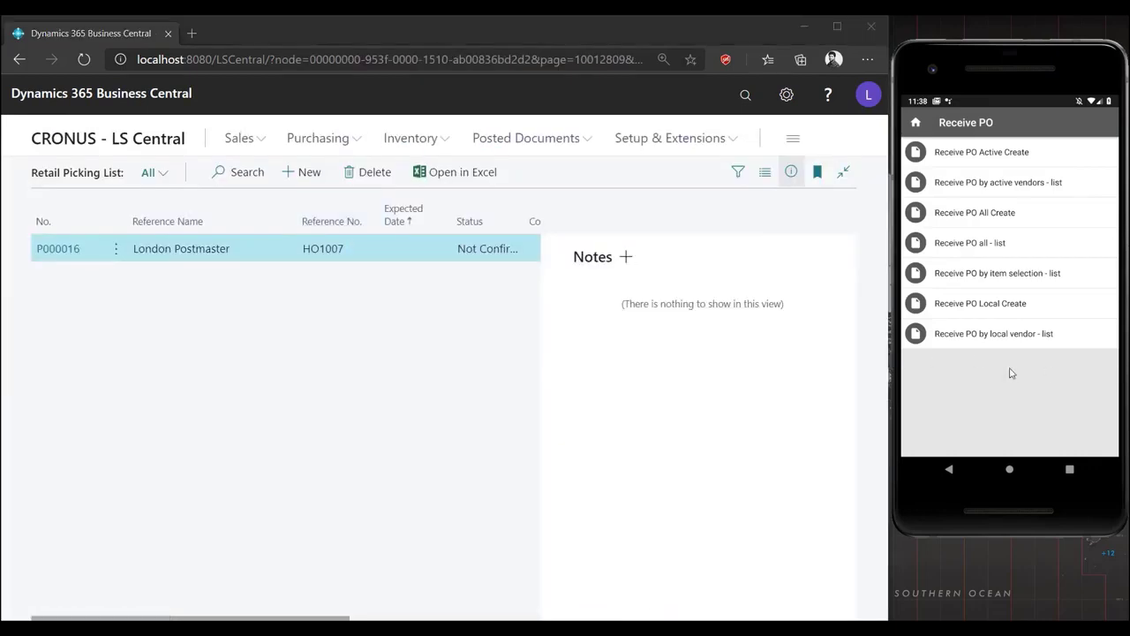
click(918, 123)
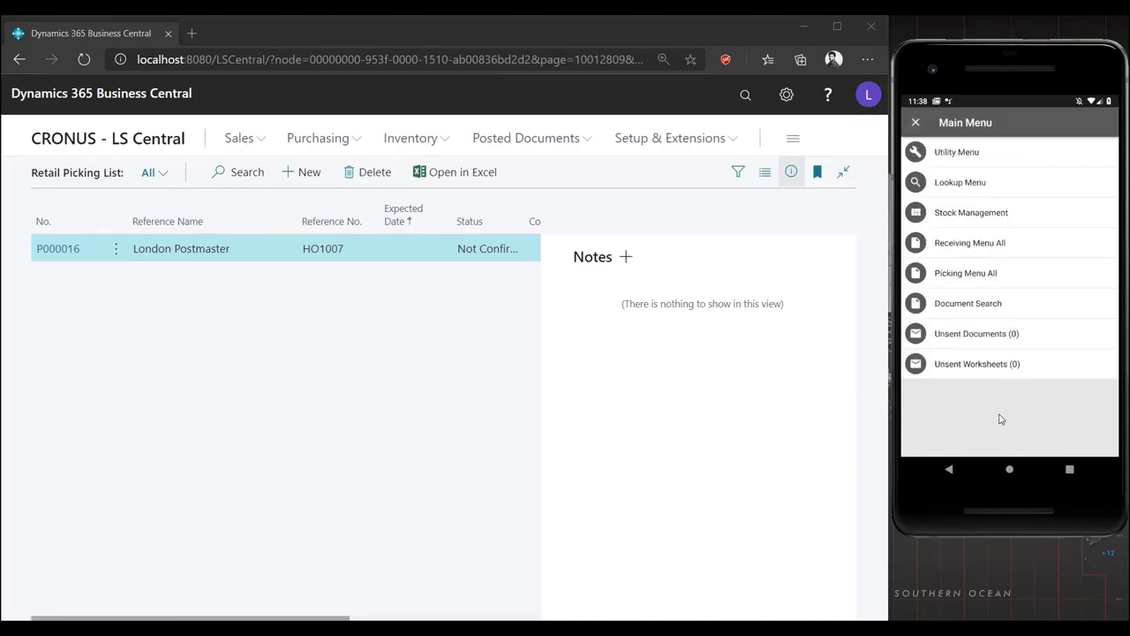
click(964, 274)
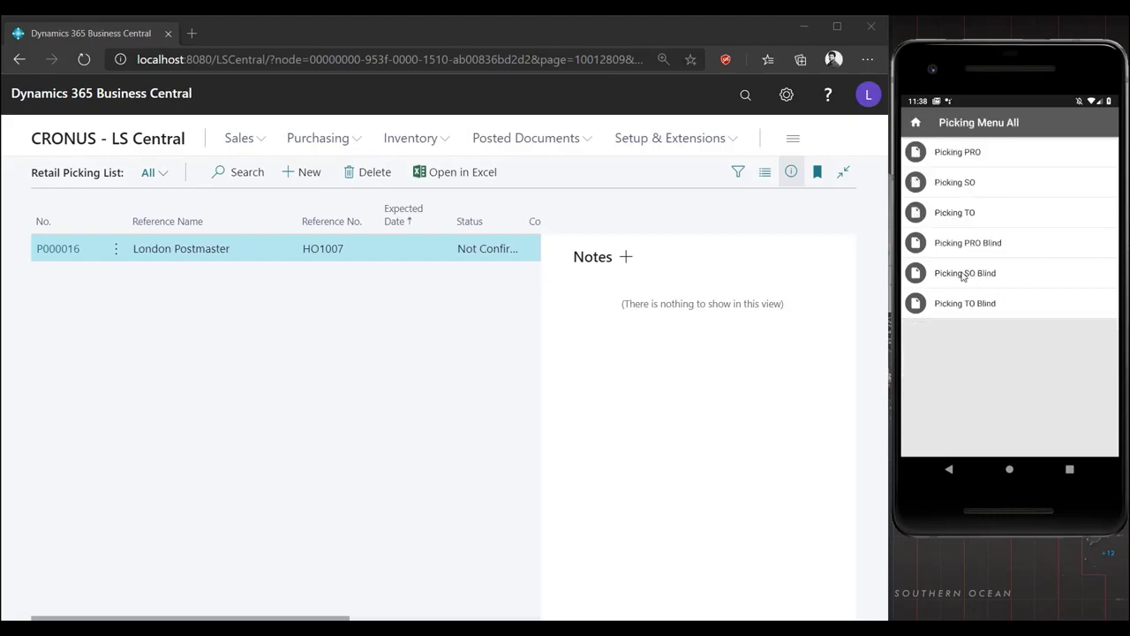
click(963, 155)
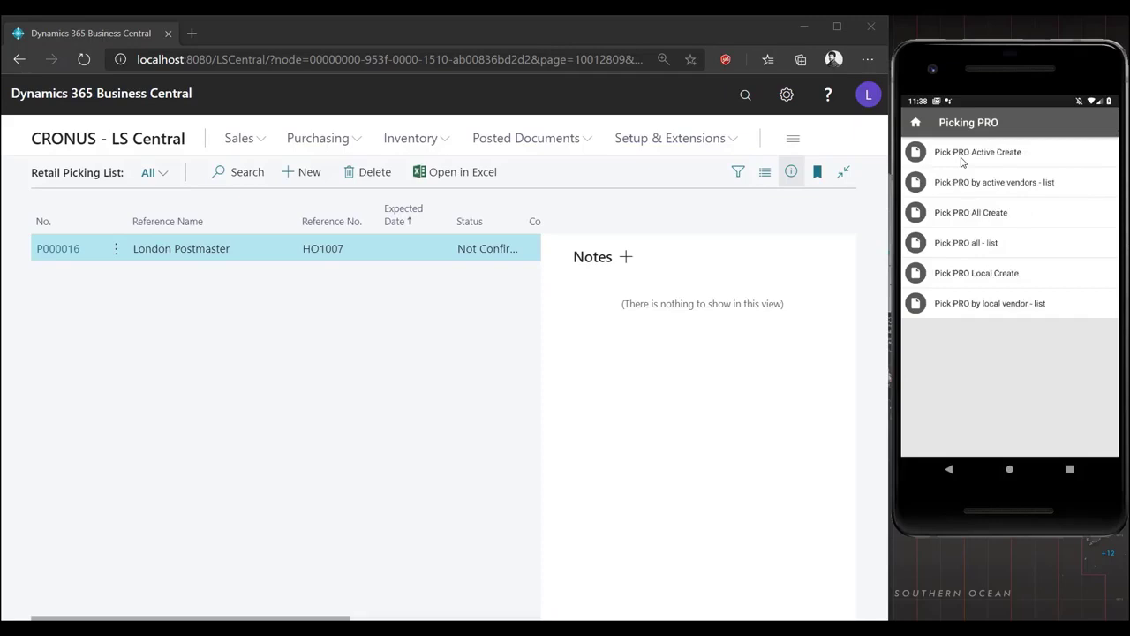
click(972, 252)
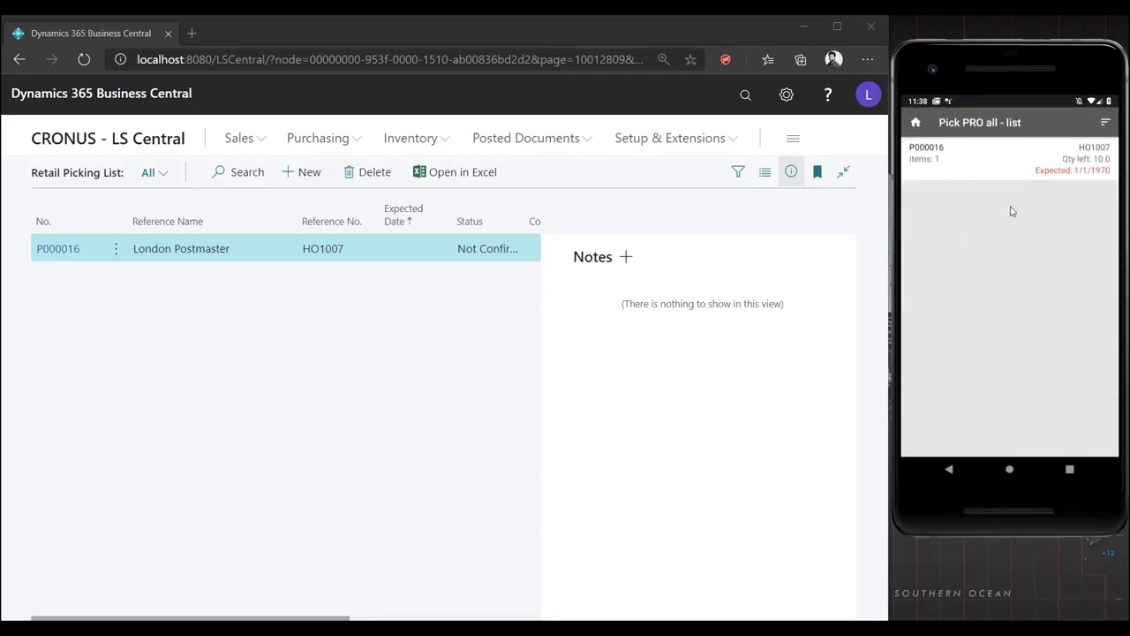
click(974, 158)
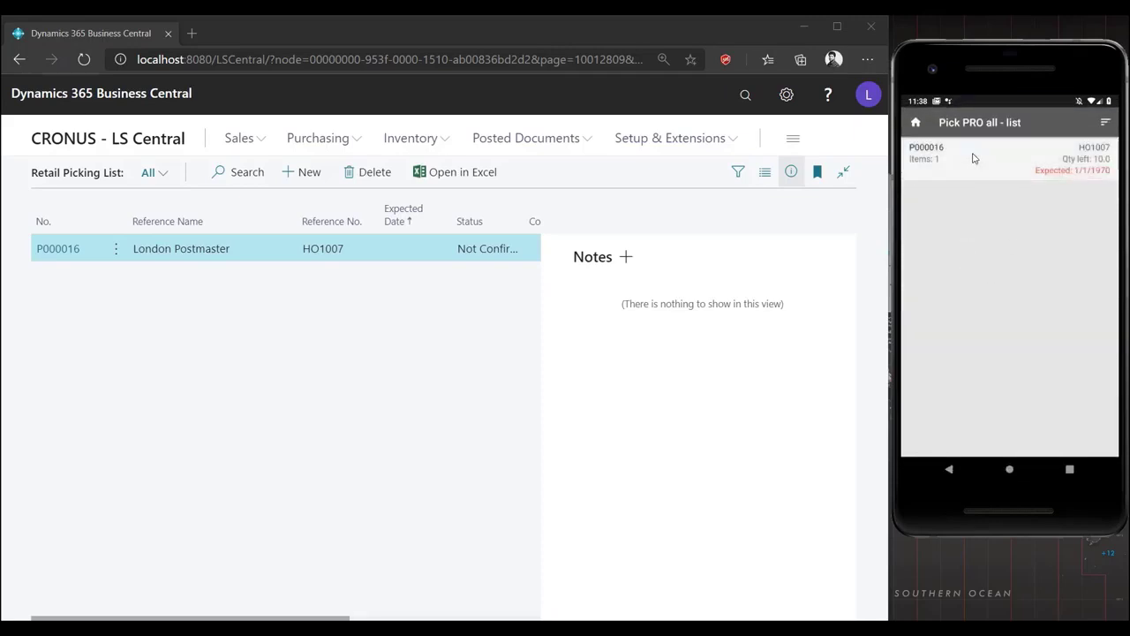
click(1082, 349)
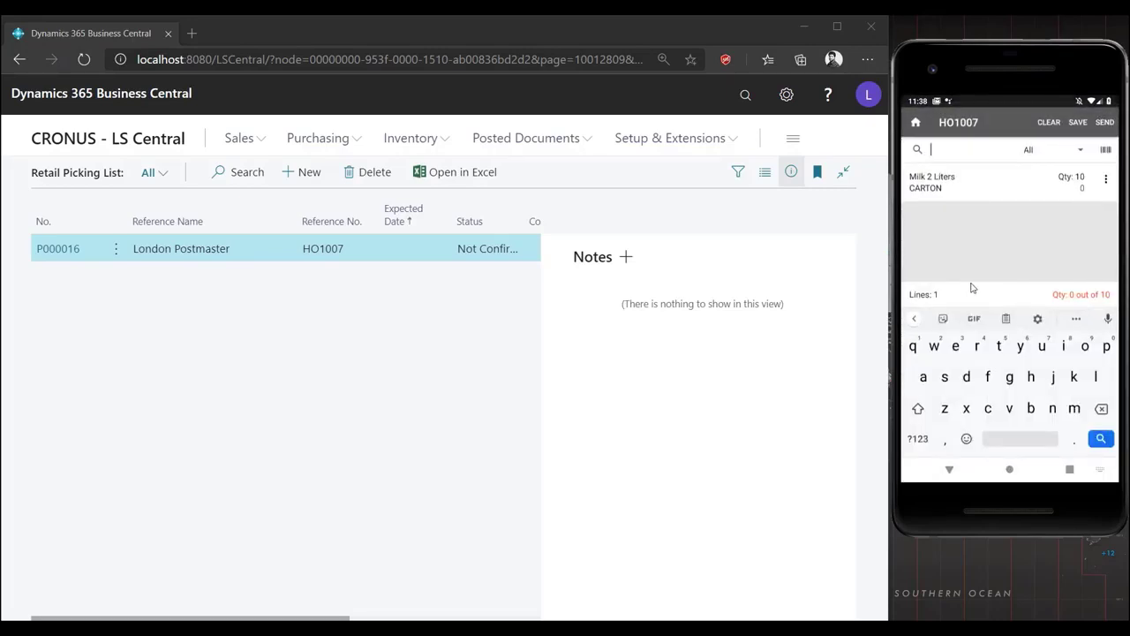
Set the picked quantity of Milk 2 Liters to 10, send the document and return to the Picking PRO menu
click(1107, 180)
click(1031, 205)
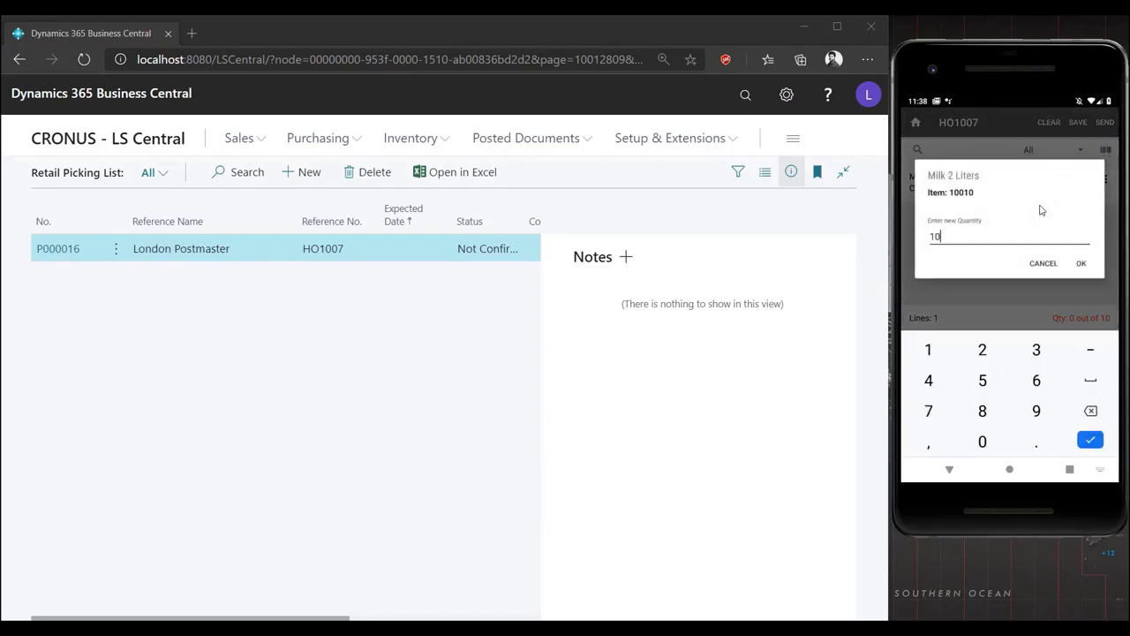
click(1082, 263)
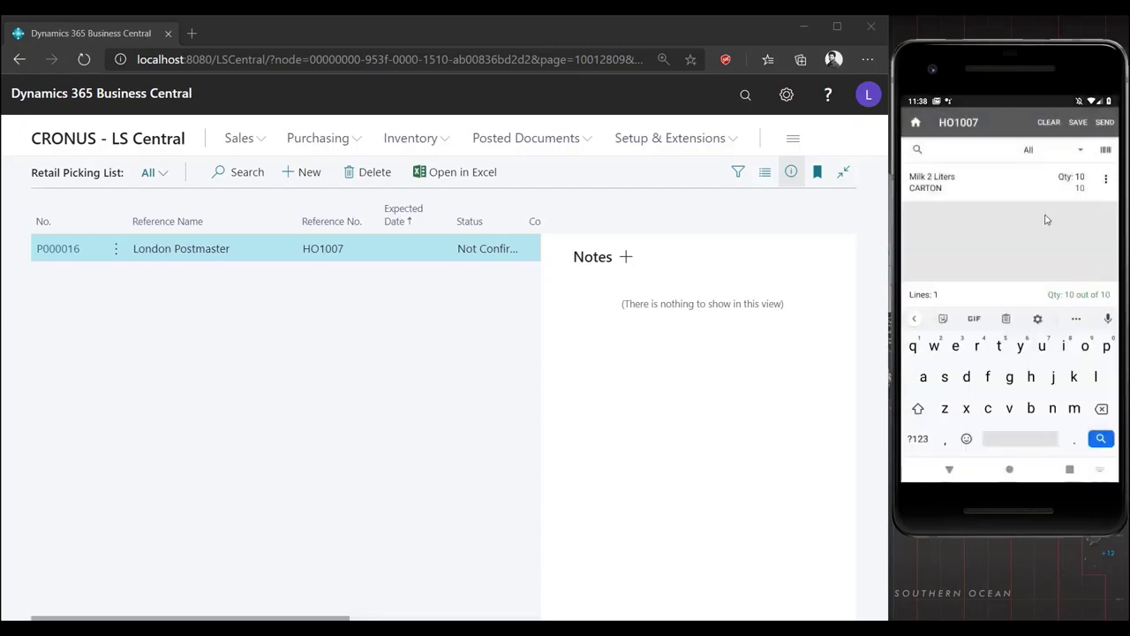
click(1103, 127)
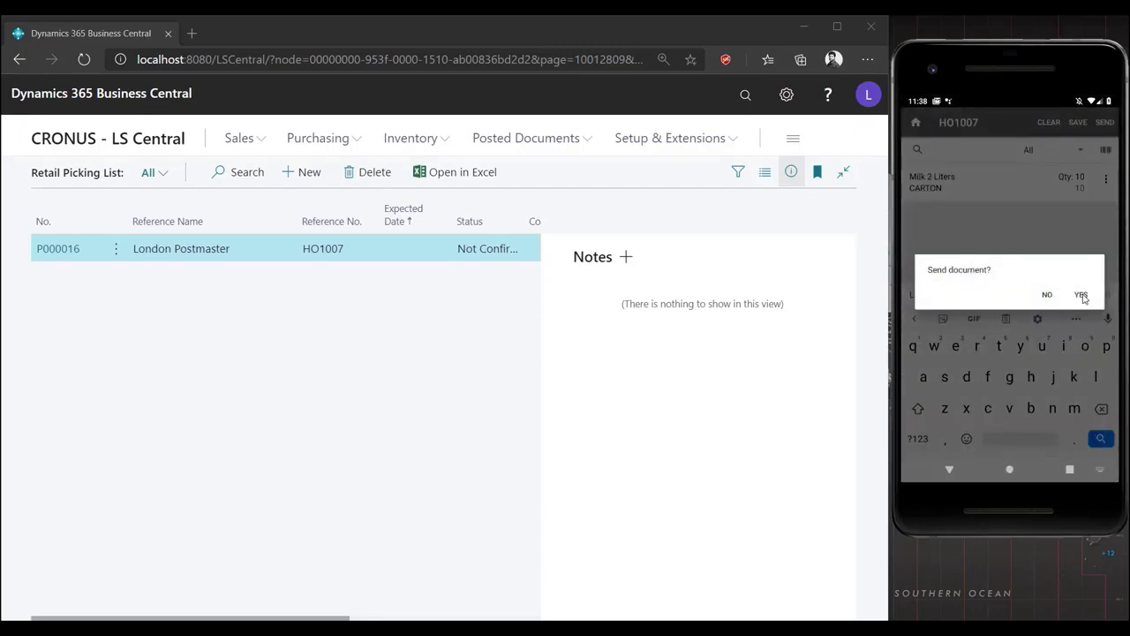
click(1082, 295)
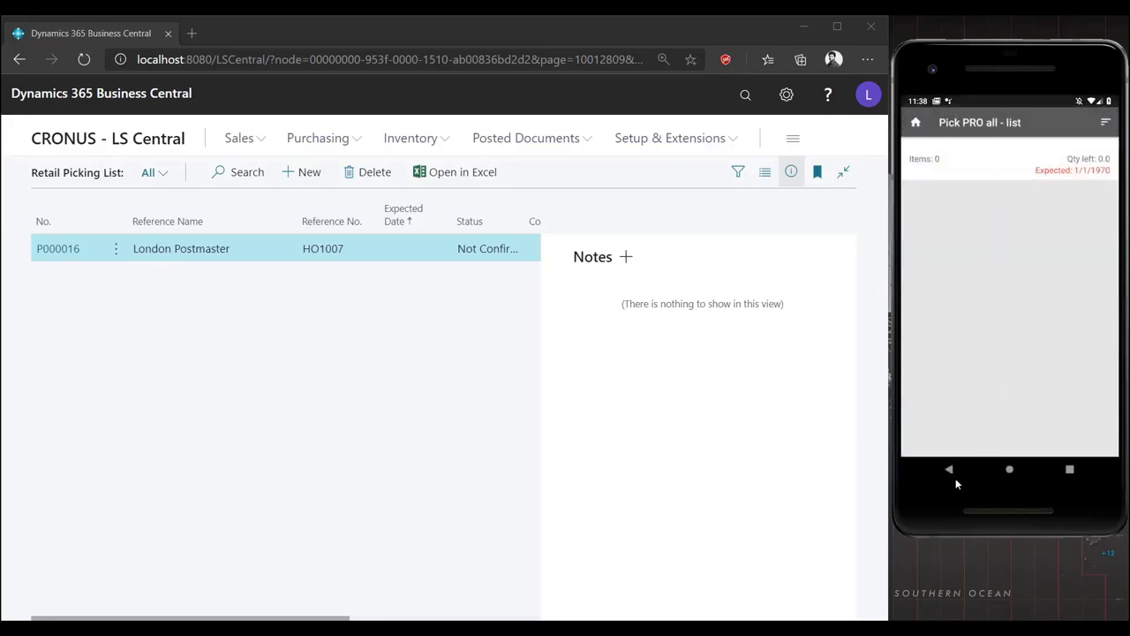
click(951, 472)
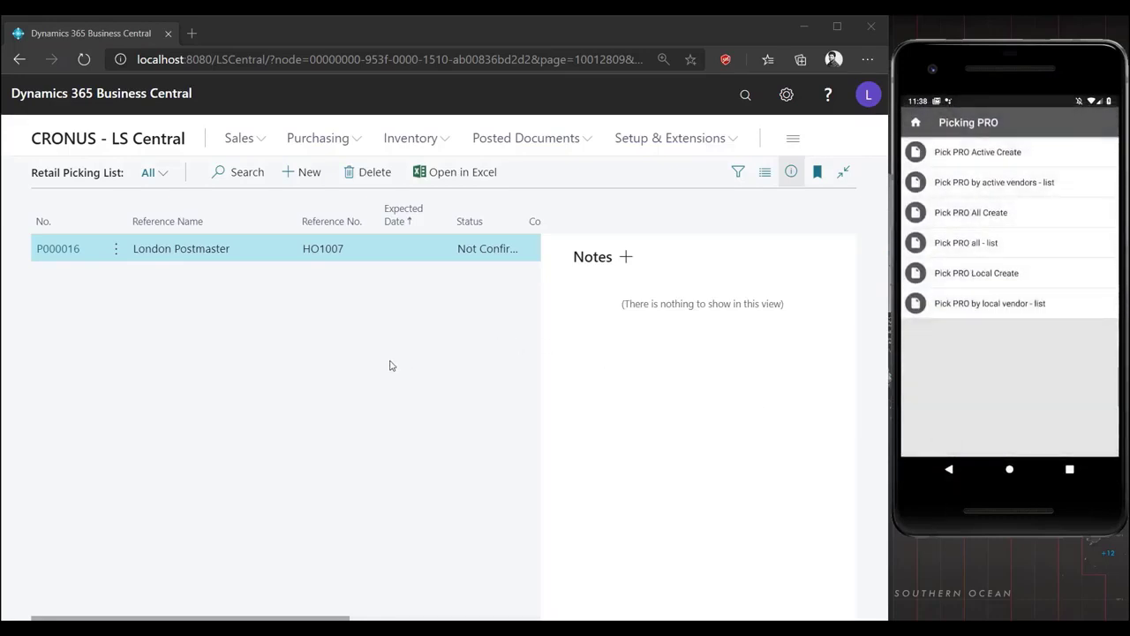
Switch to LS Central, open the London Postmaster retail picking document and review its process status and the Milk 2 Liters line
click(365, 376)
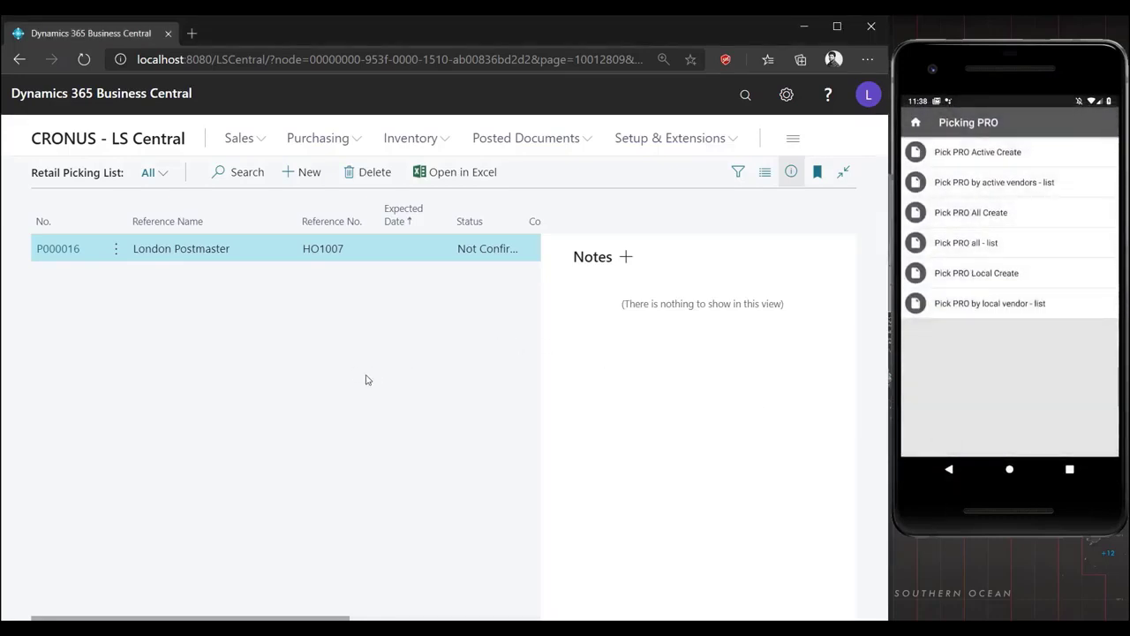
click(55, 248)
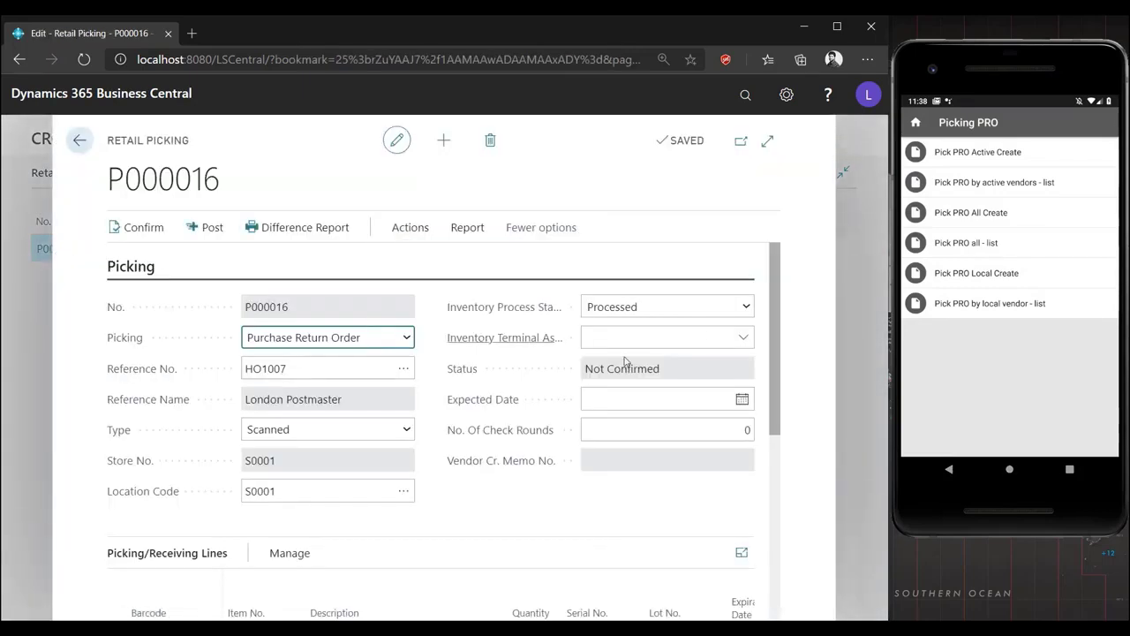
drag(779, 305, 777, 424)
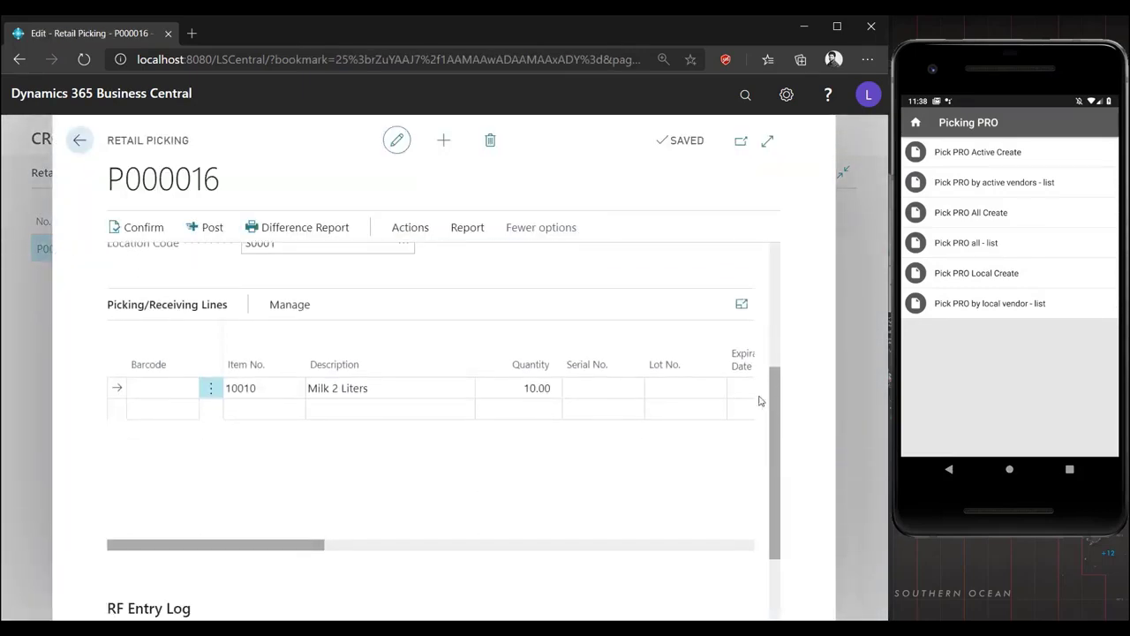
drag(286, 547, 474, 562)
drag(420, 546, 259, 547)
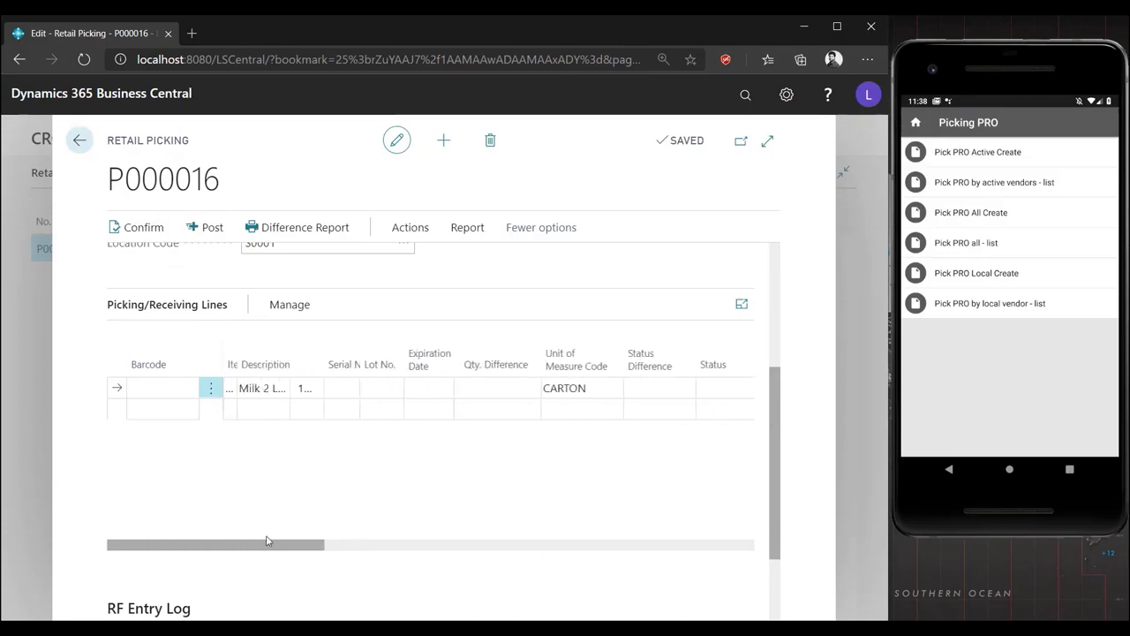
In the RF Entry Log of the retail picking, set Counted By to AH and Counted Date to 5/24/2020
scroll(776, 424, down, 2)
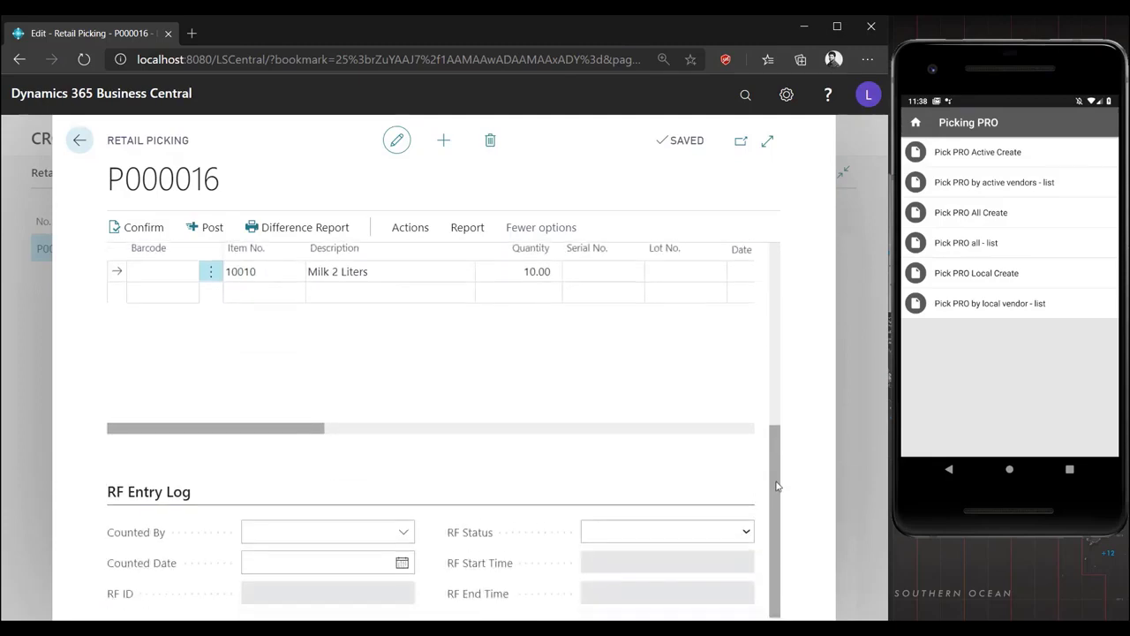
click(353, 509)
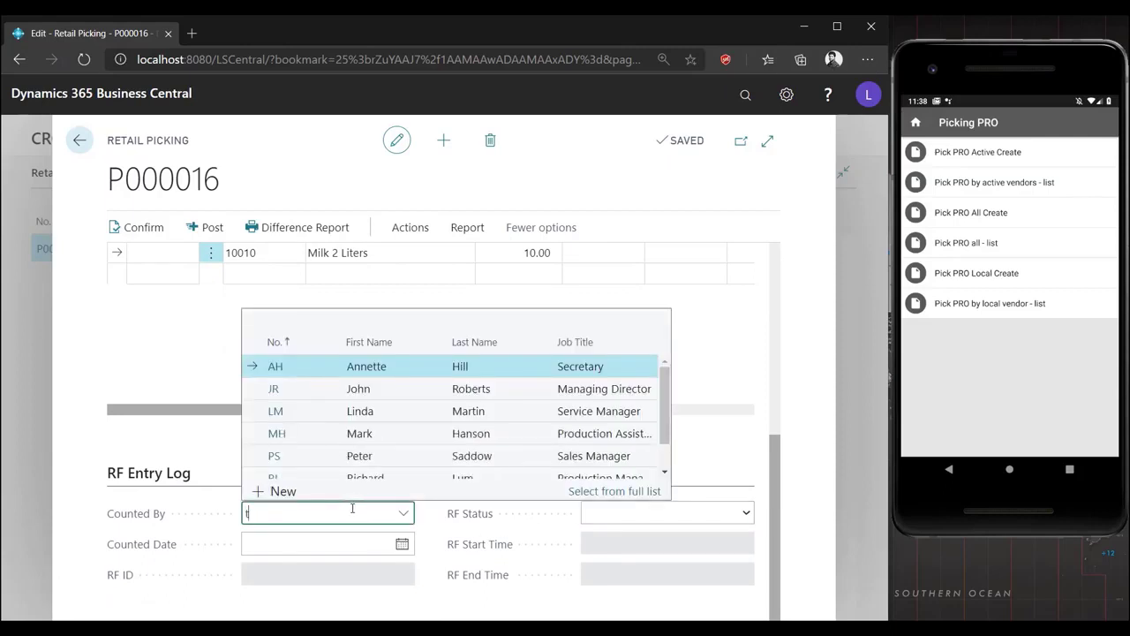
click(275, 365)
click(259, 536)
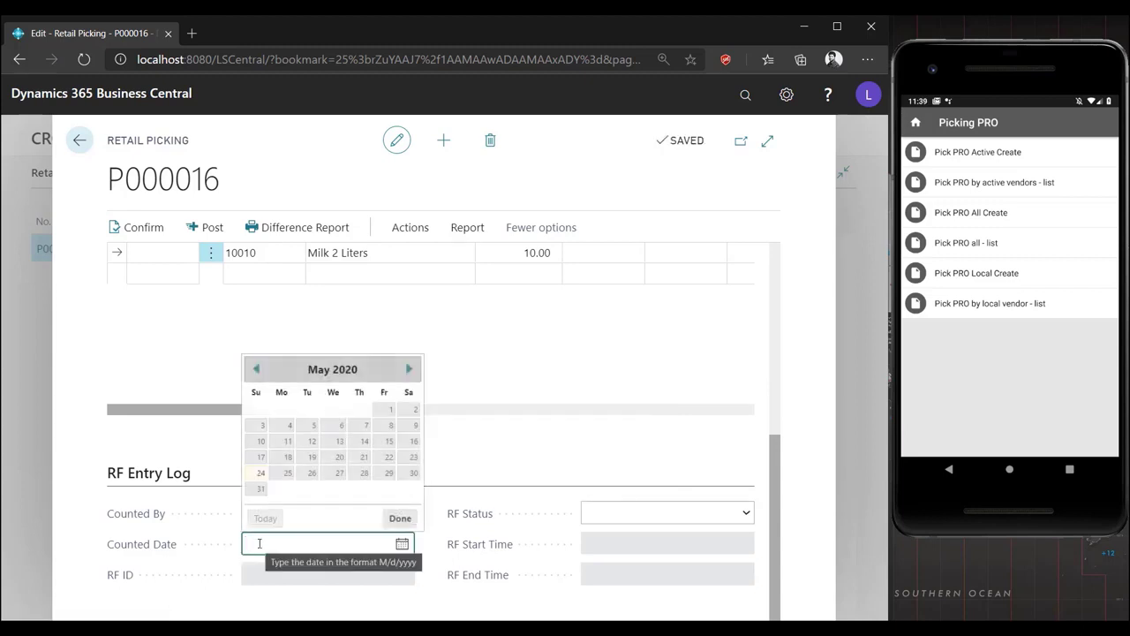
text(t)
key(Return)
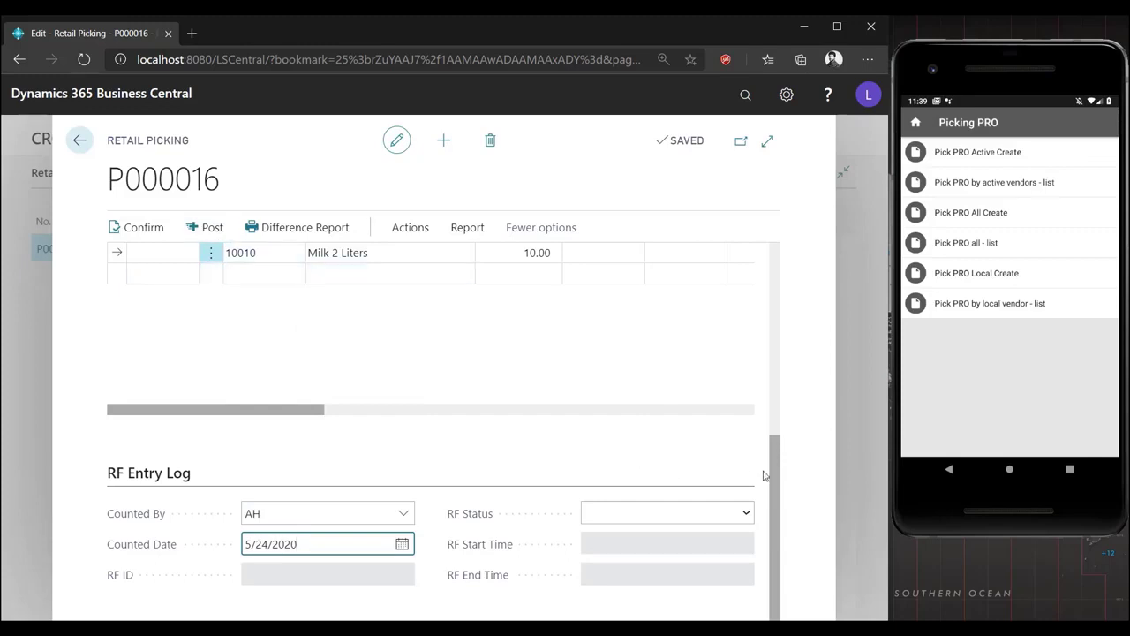
Confirm the retail picking document, check its status, and post it with the Closed option
drag(774, 476, 771, 276)
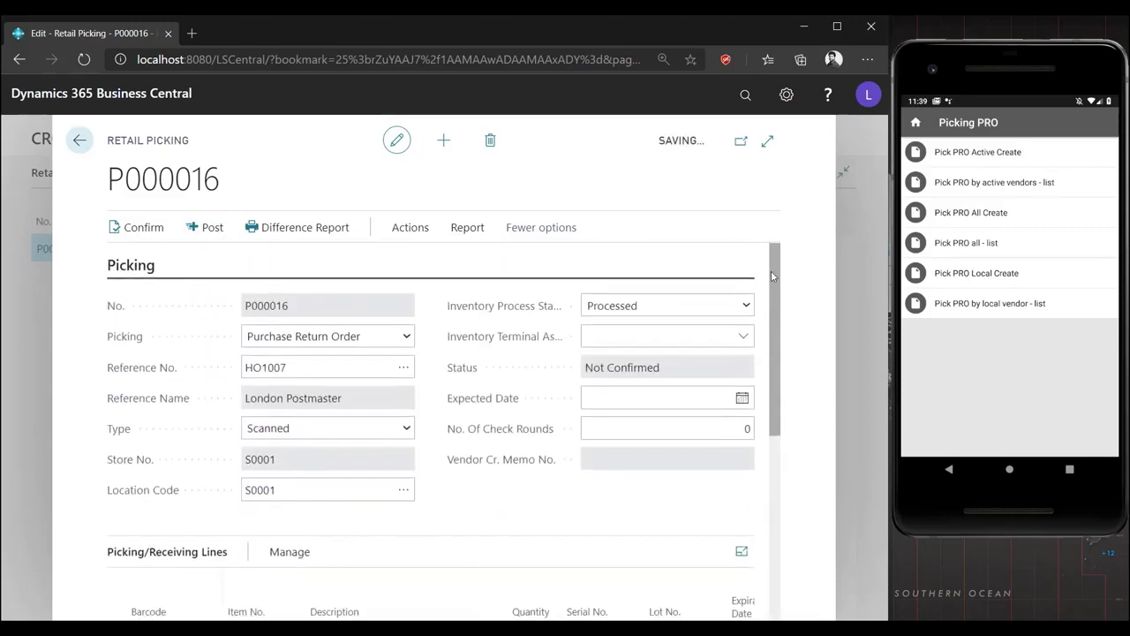
click(142, 227)
click(528, 407)
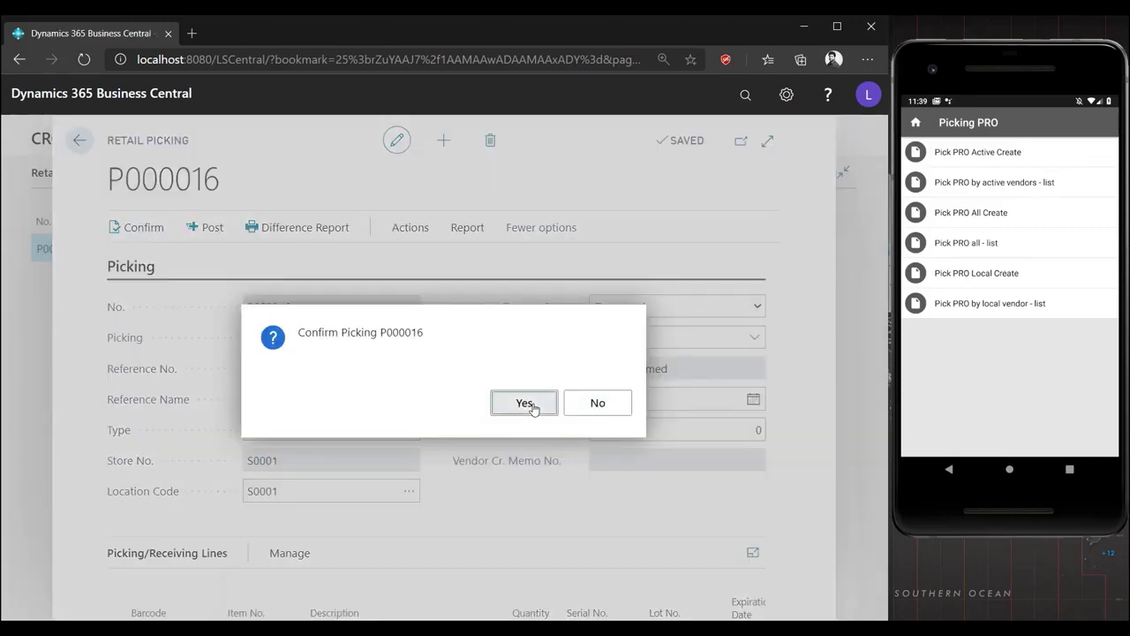
click(592, 369)
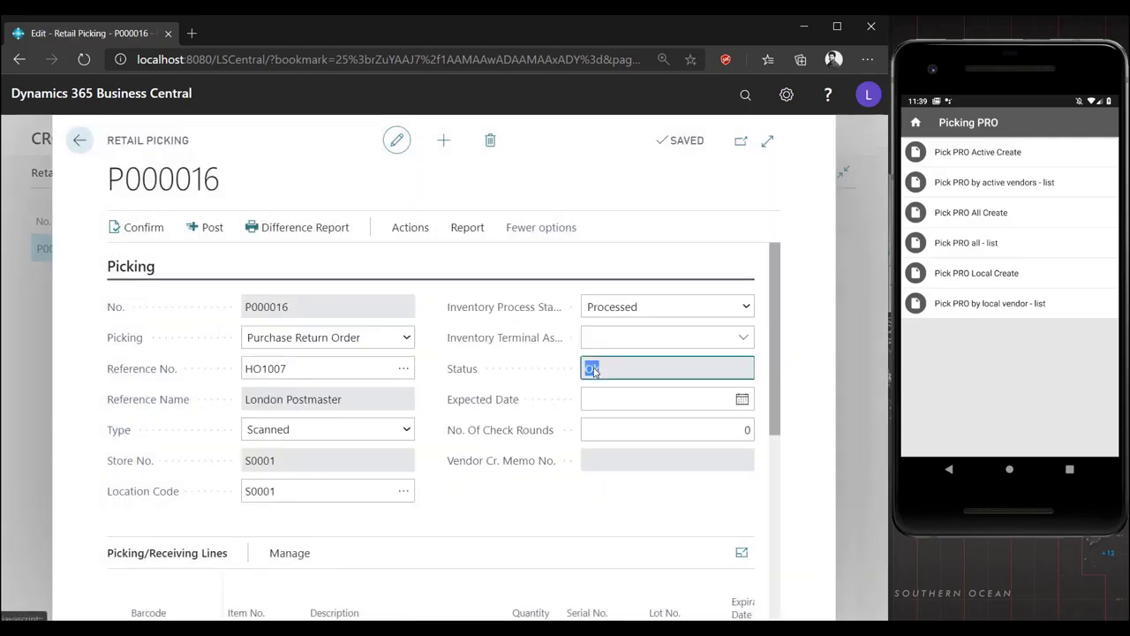
click(208, 228)
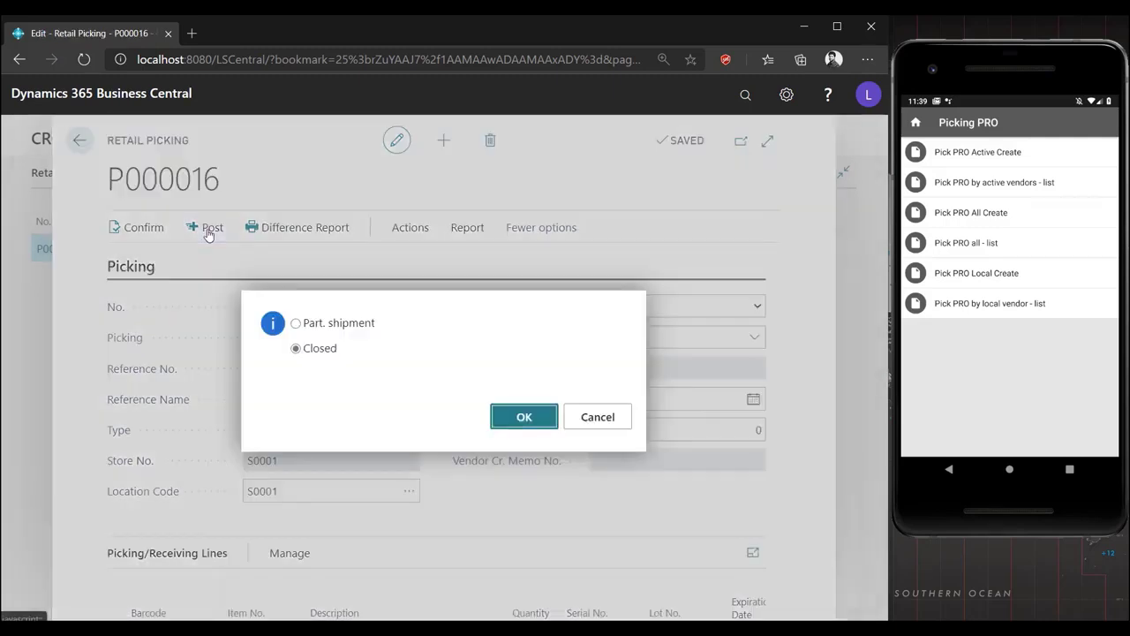
click(519, 417)
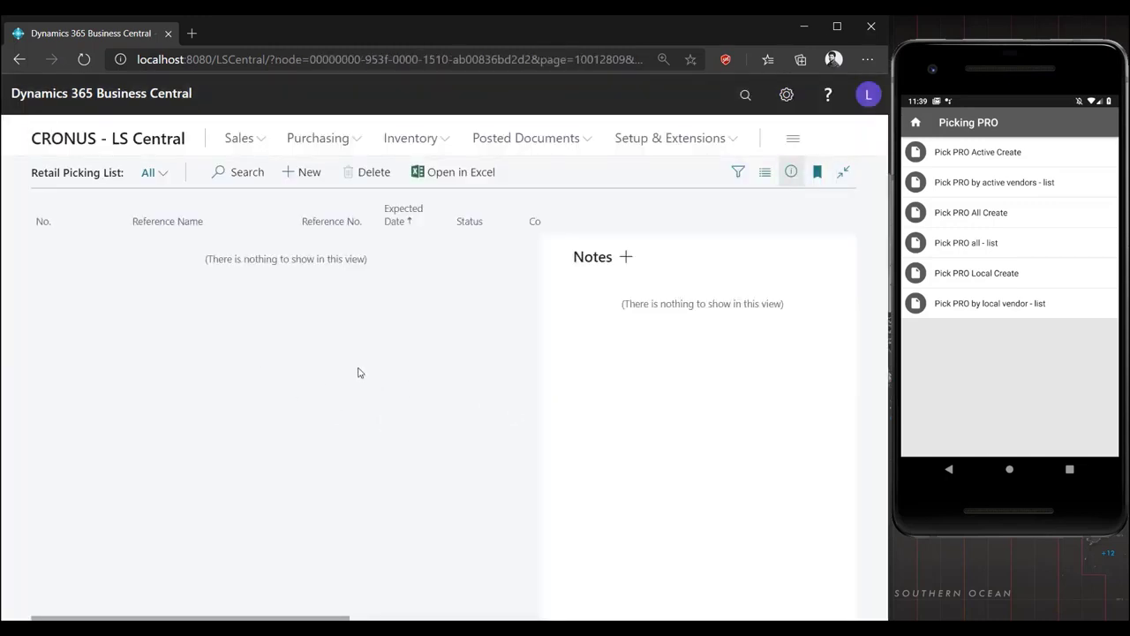
Check the Retail Purch.Return Order List for open orders and return to the home page
key(Escape)
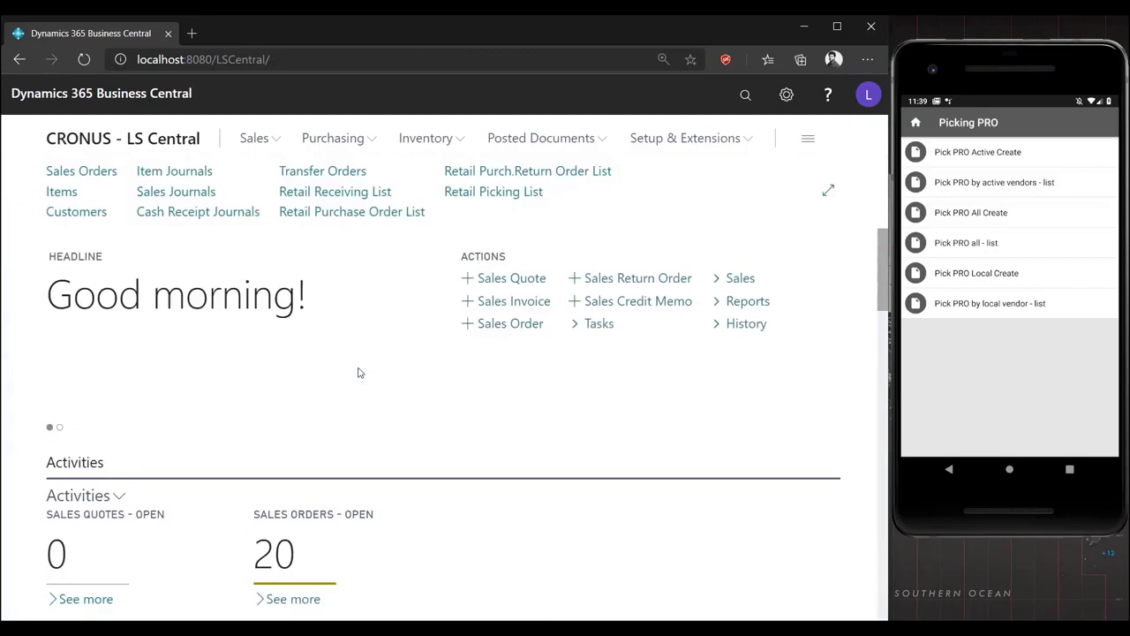
click(496, 173)
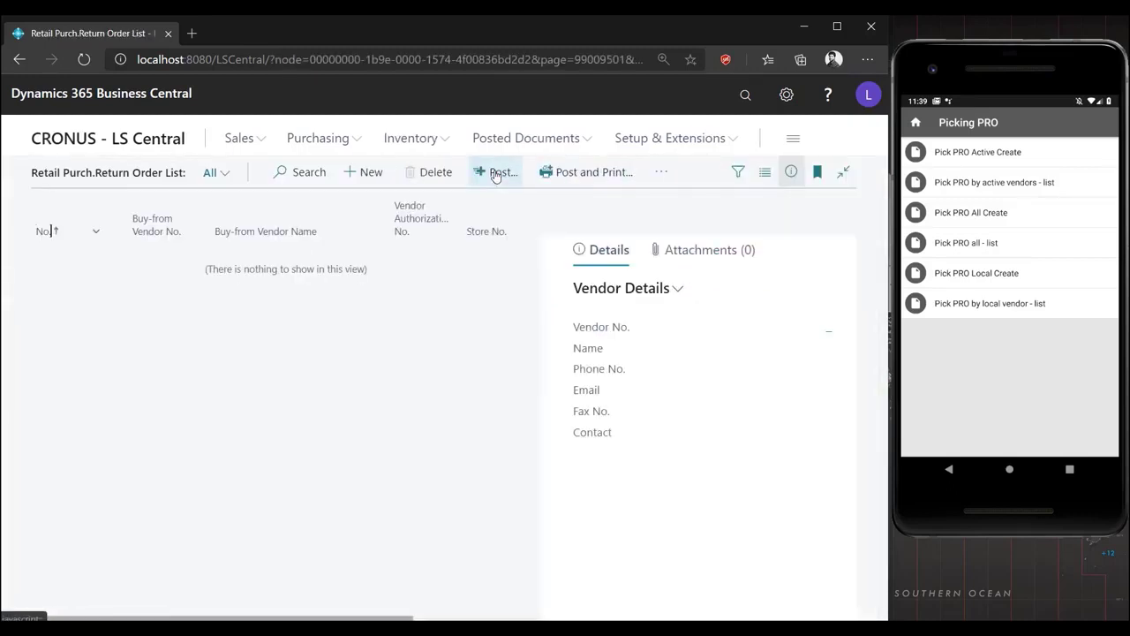
key(Escape)
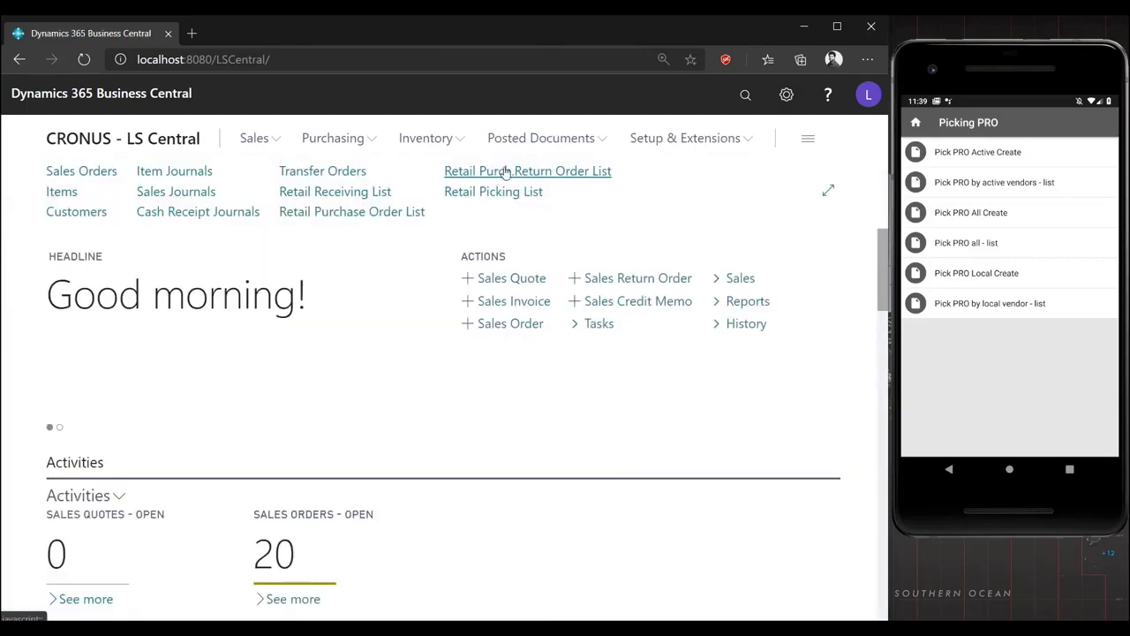
Sort the Posted Purchase Credit Memos by No. in descending order and open the newest London Postmaster memo
click(605, 143)
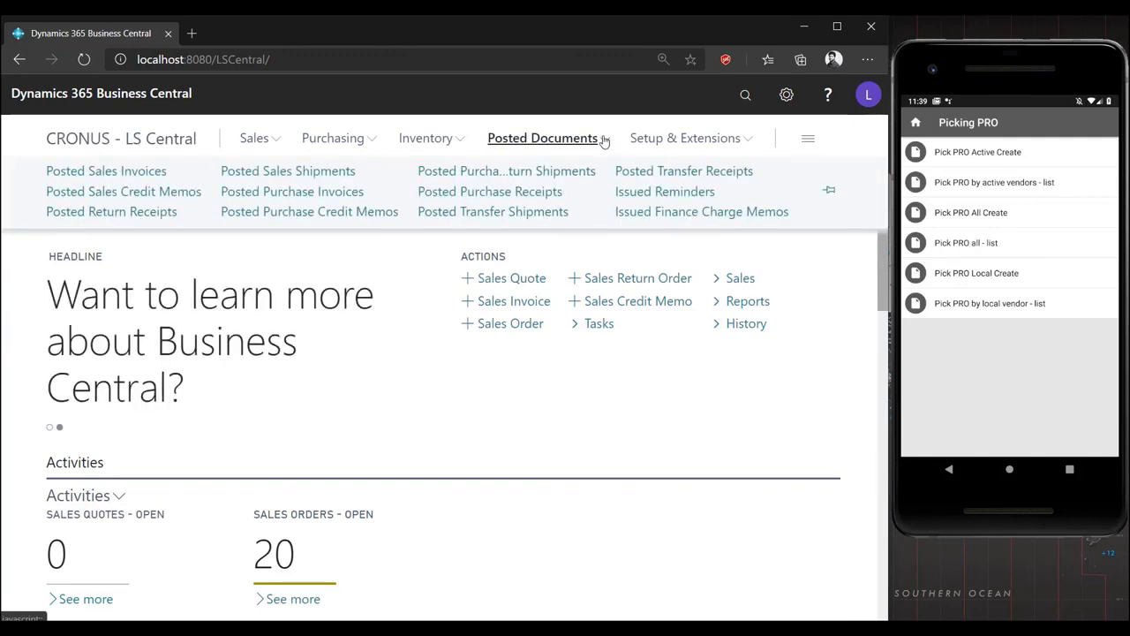
click(297, 213)
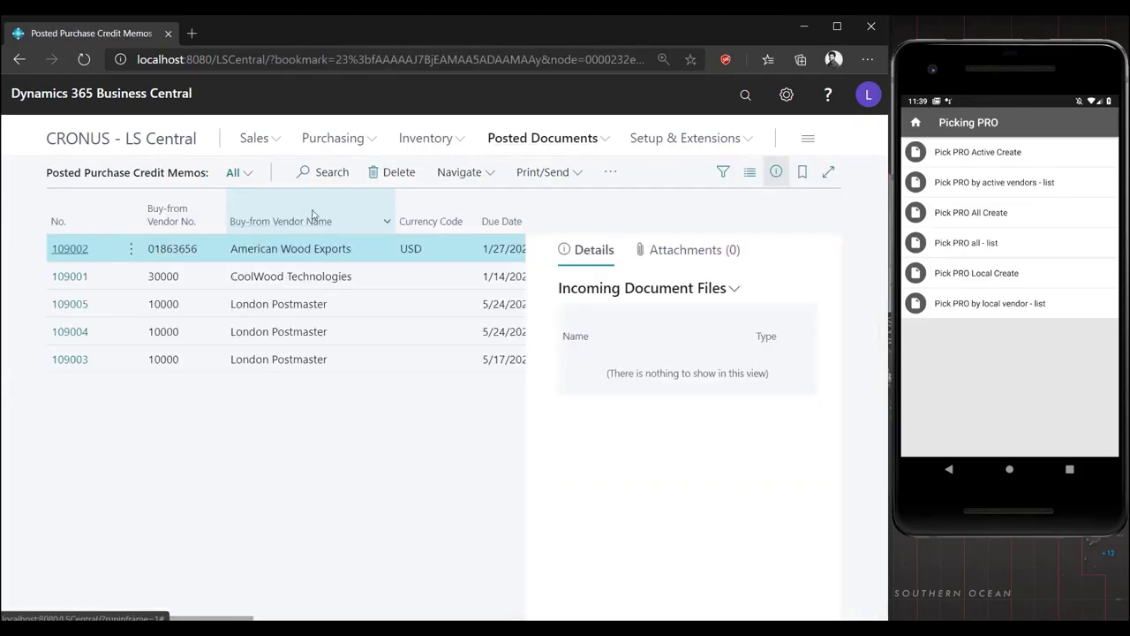
click(97, 221)
click(82, 280)
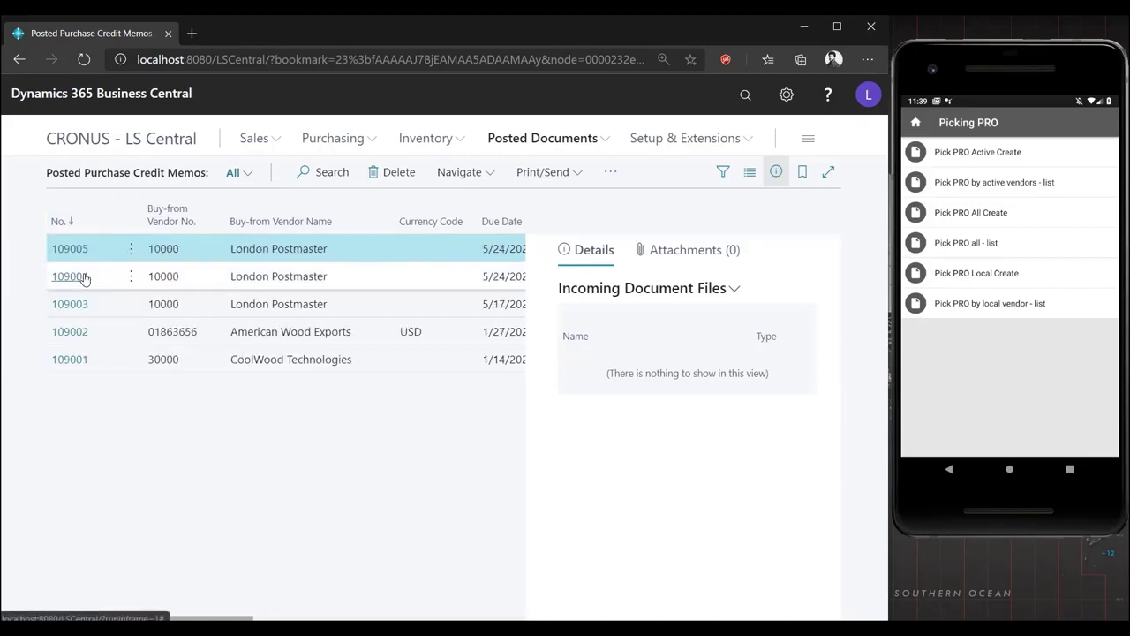
click(70, 250)
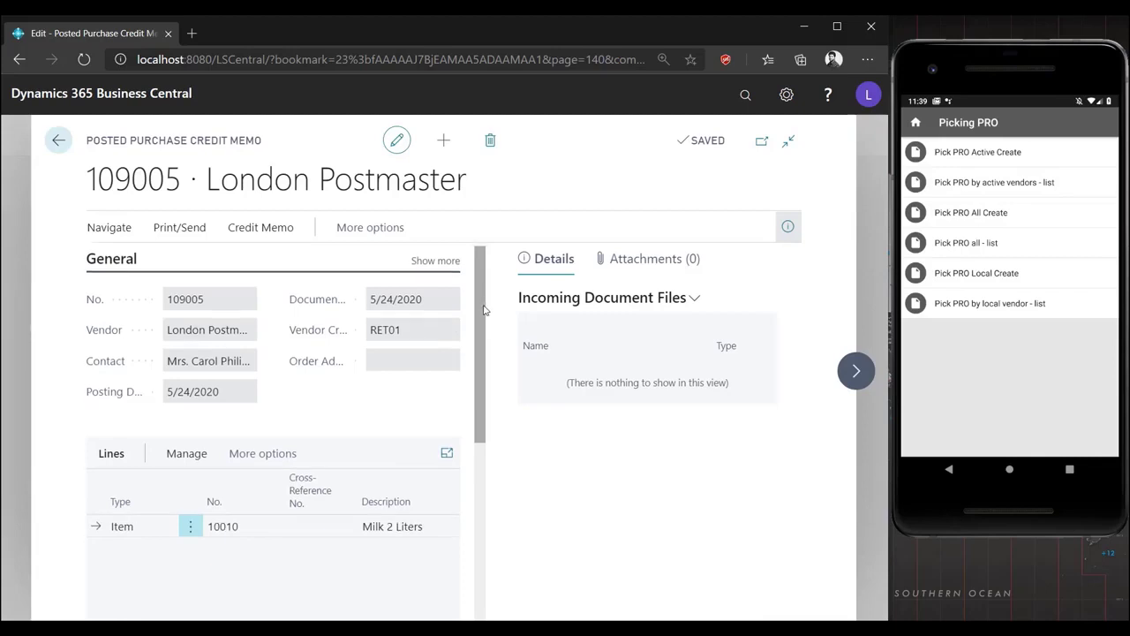
Review the credit memo's line quantity, unit of measure and cost, its totals, and the invoice, shipping and payment details
scroll(212, 435, down, 3)
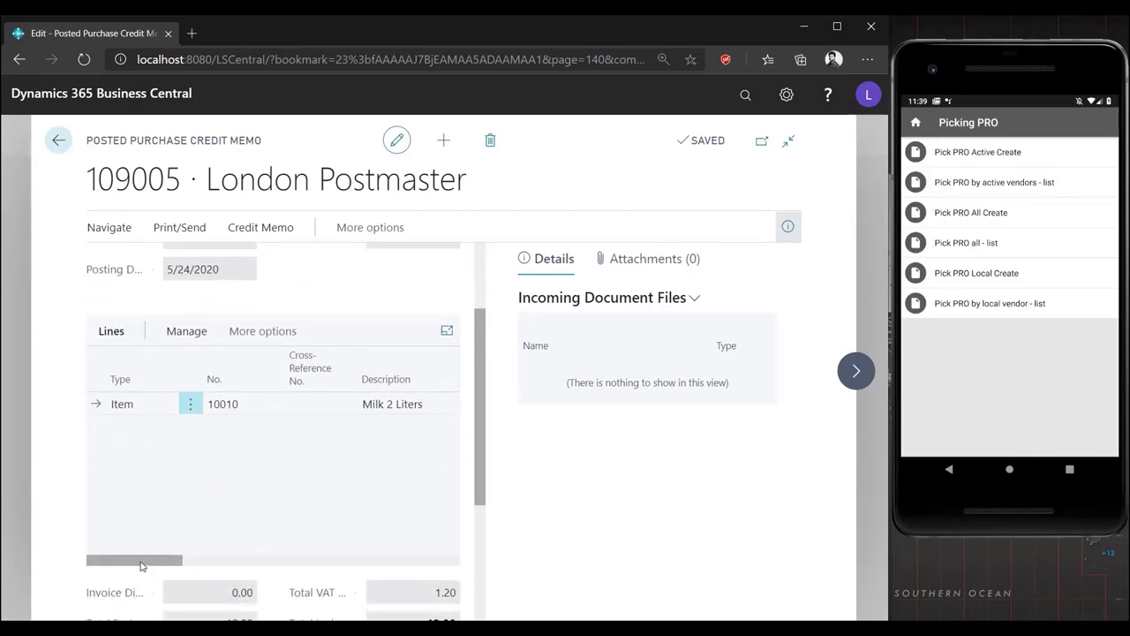
drag(144, 560, 253, 586)
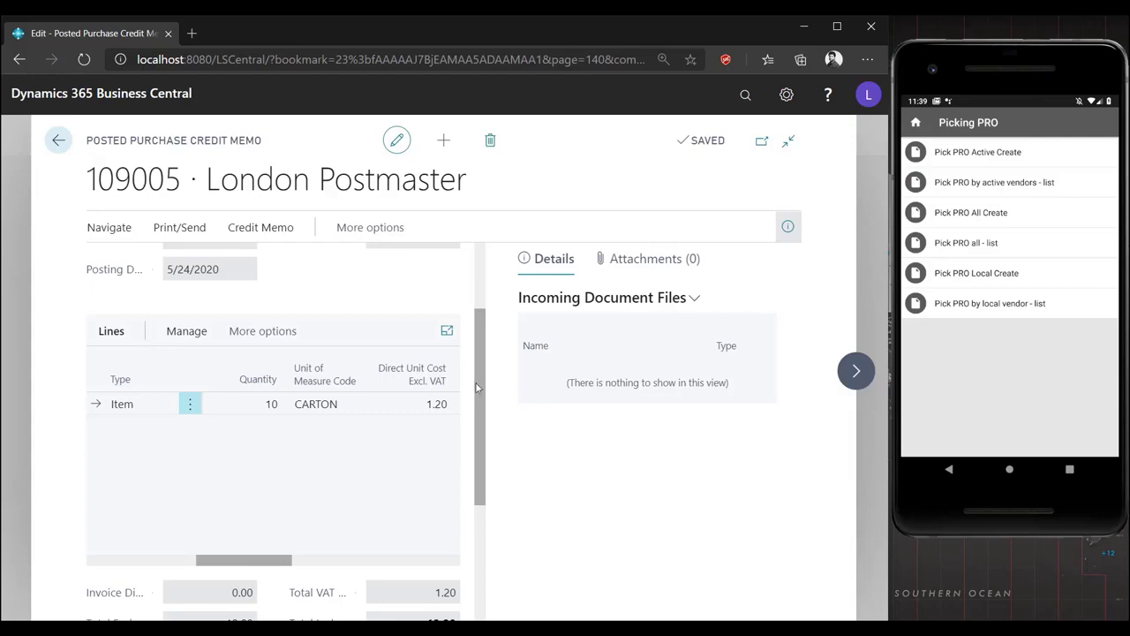
drag(475, 382, 484, 528)
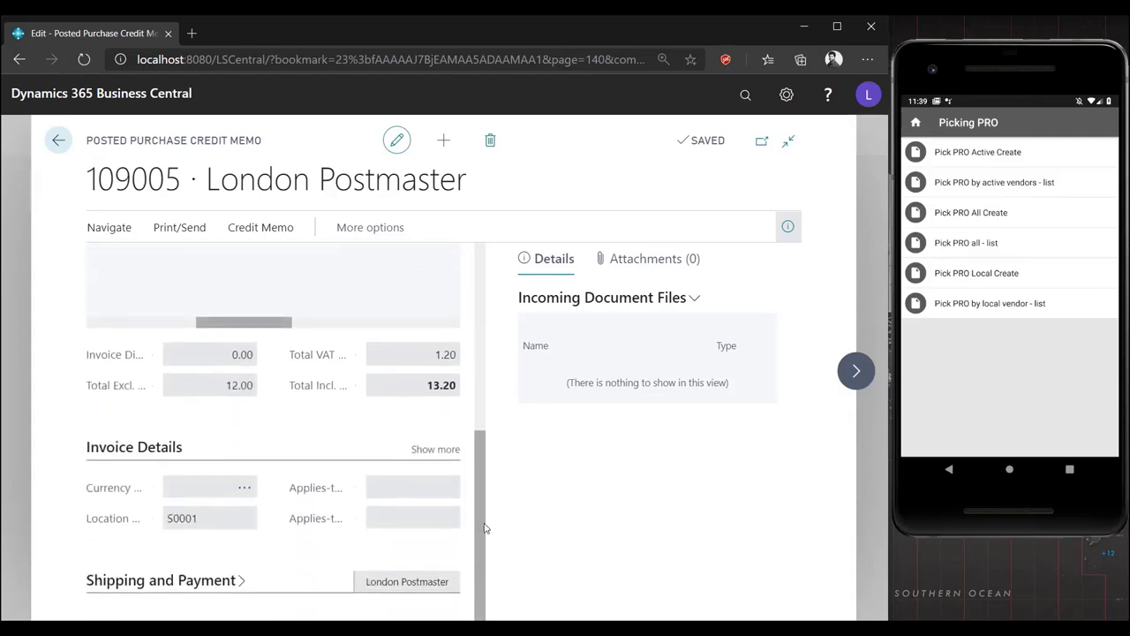
click(203, 583)
drag(479, 473, 493, 317)
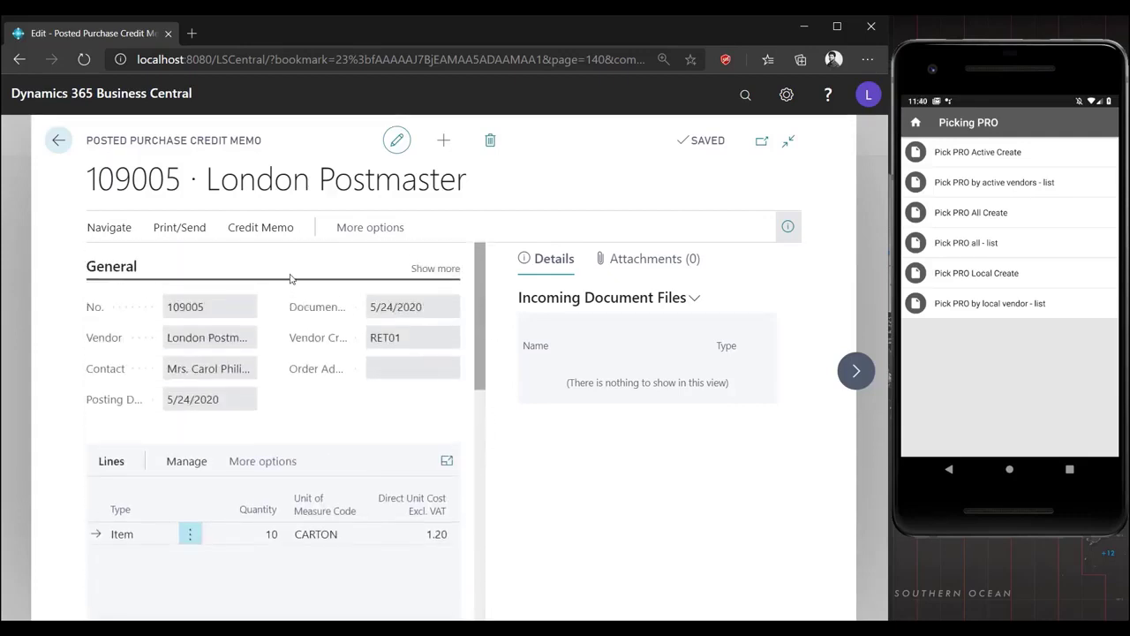
Examine the posted entries related to the credit memo with Navigate, and return to the home page
click(277, 228)
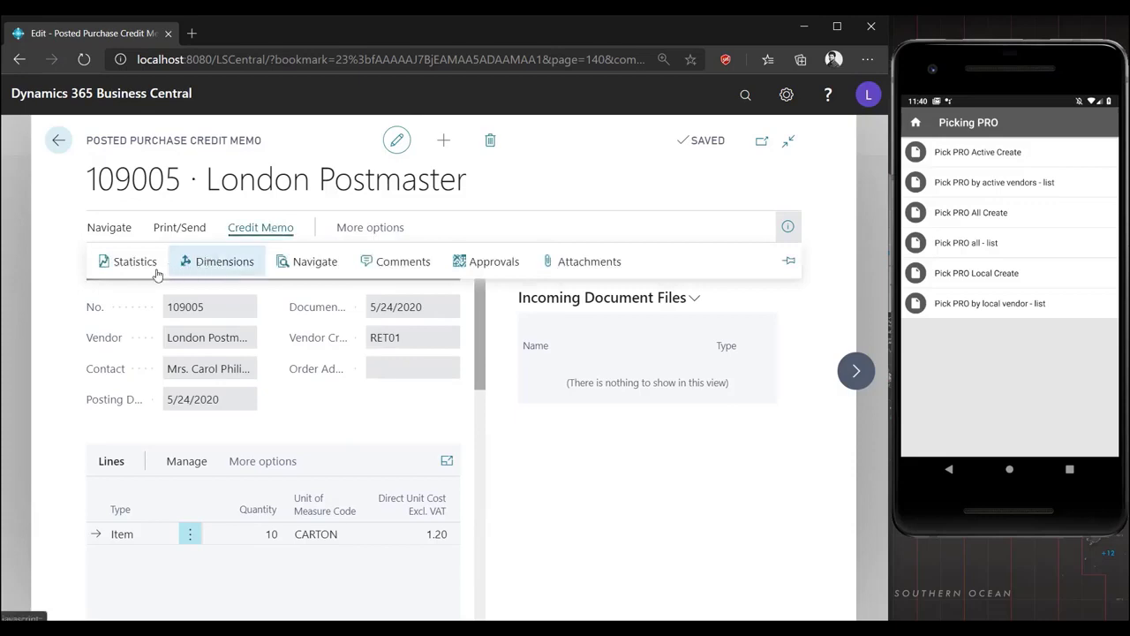
click(305, 265)
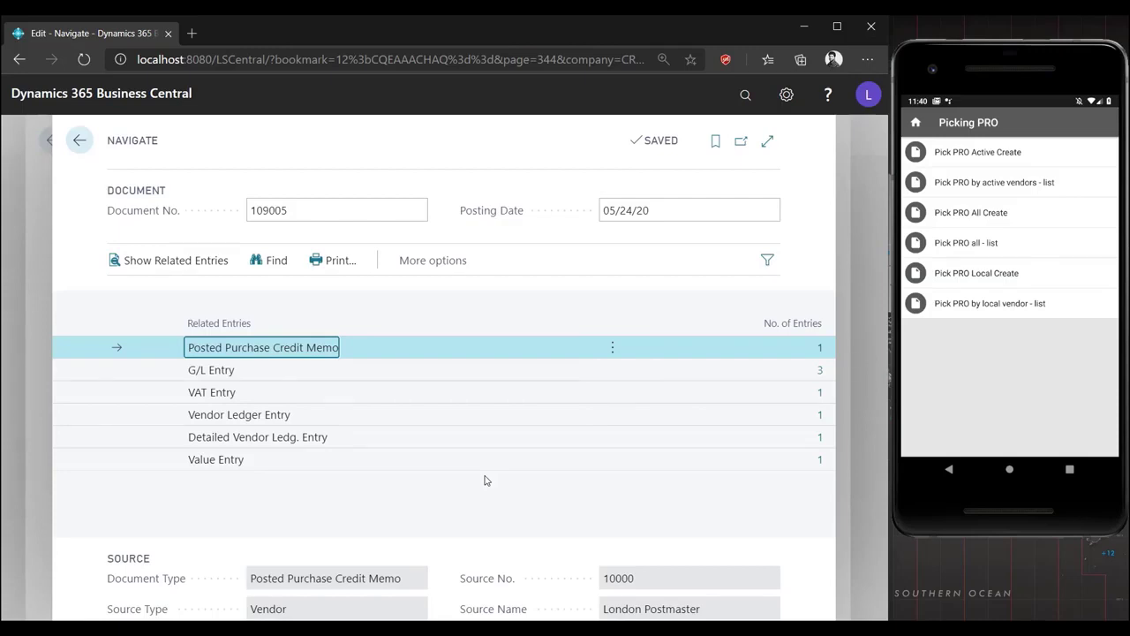
key(Escape)
key(Escape)
key(Escape)
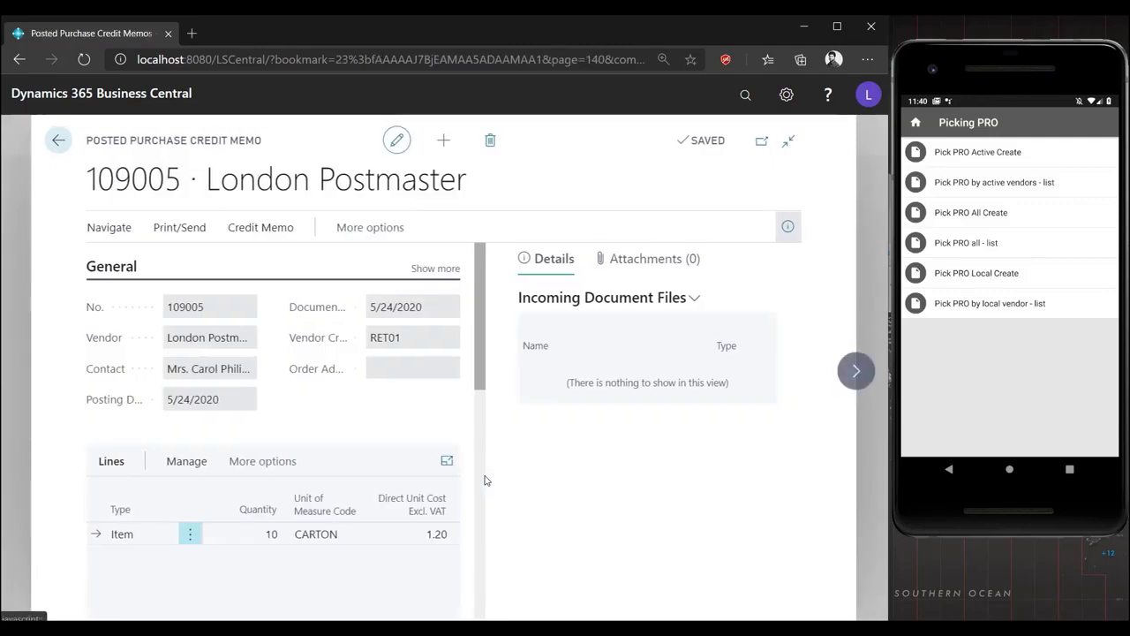
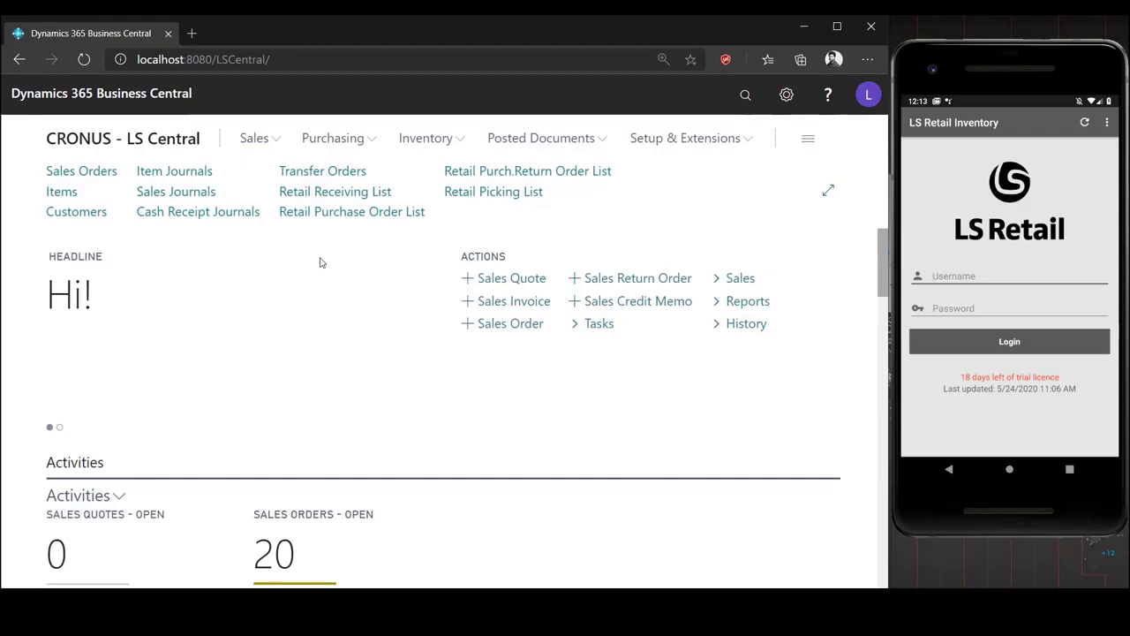
Open the Store Inventory Worksheet Setup under LS Central's Store inventory administration in the overview of all roles
click(811, 147)
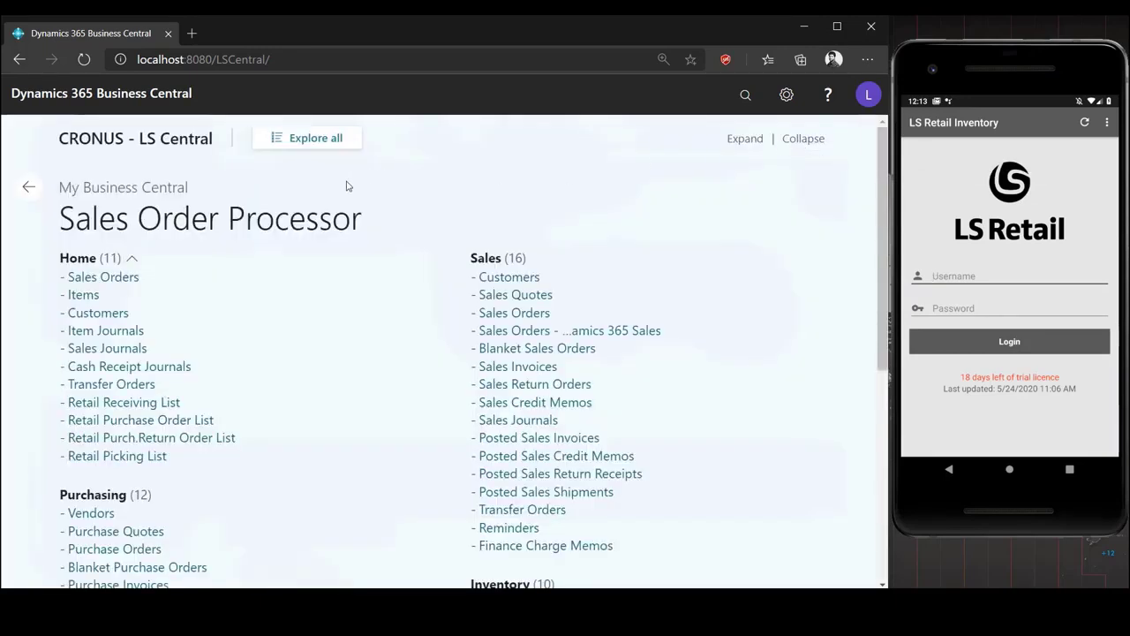
click(322, 142)
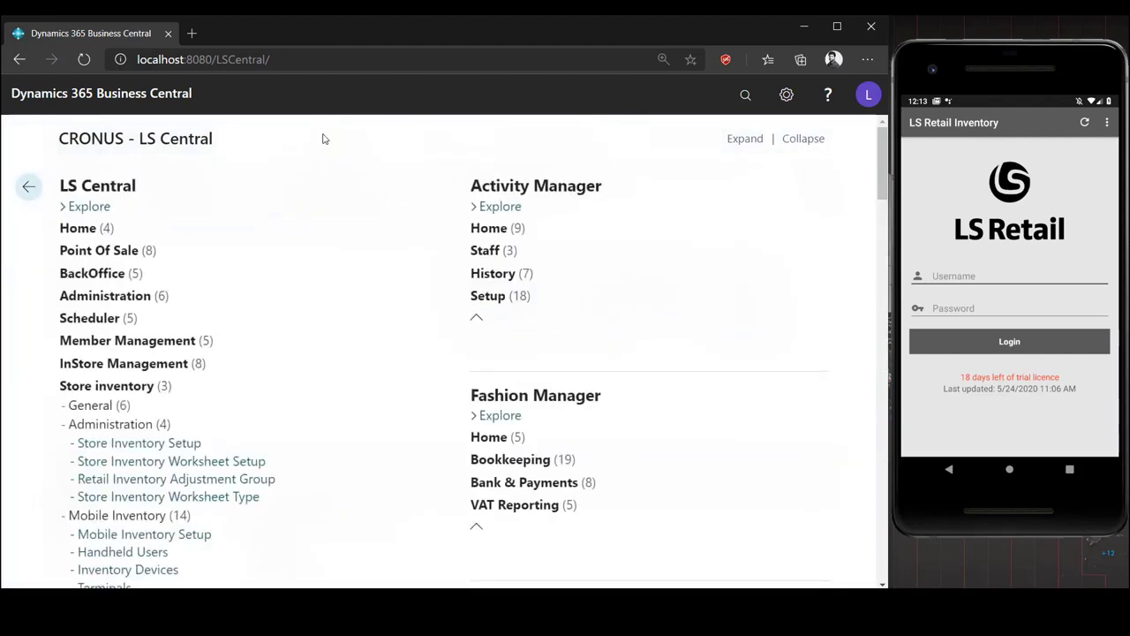
scroll(300, 262, down, 3)
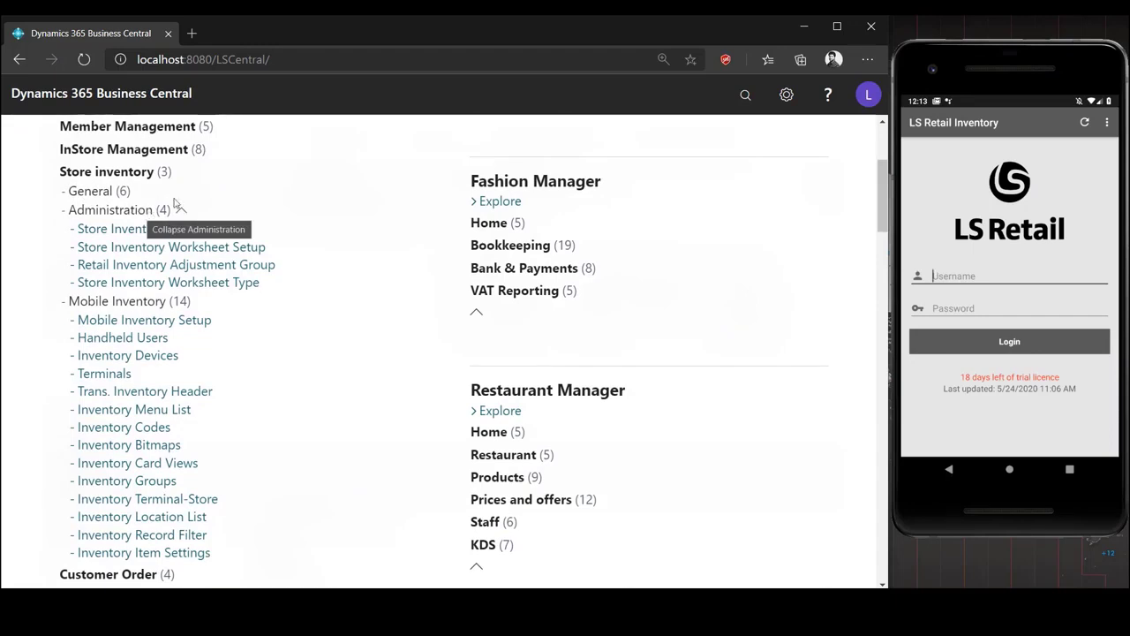
click(217, 251)
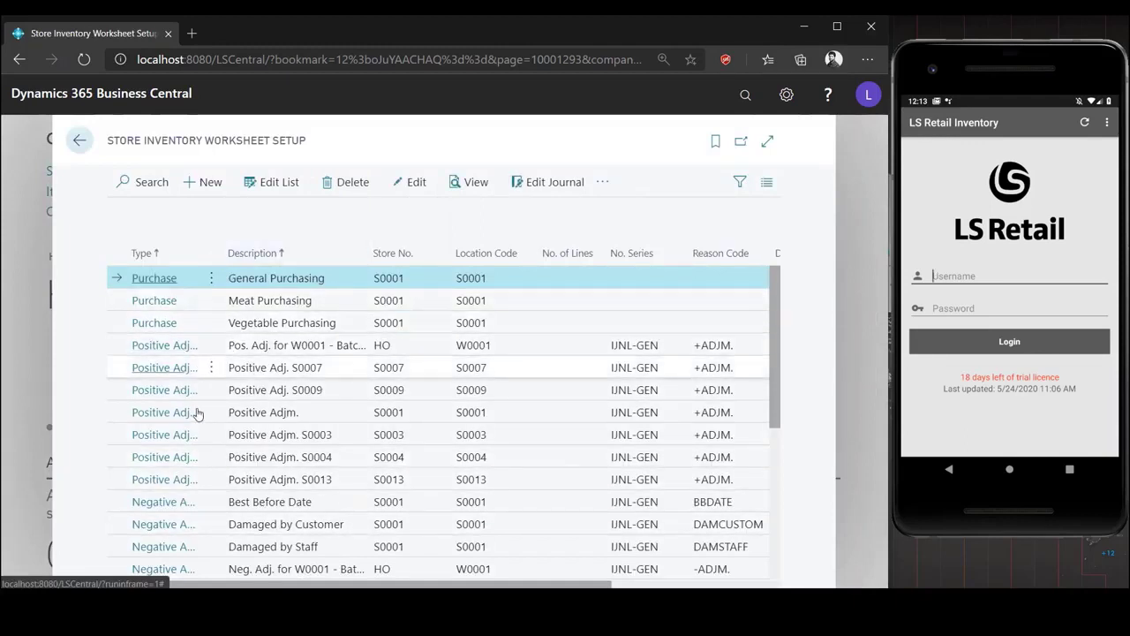
Filter the Store Inventory Worksheet Setup list by Type Counting and close the filter view
scroll(187, 330, down, 5)
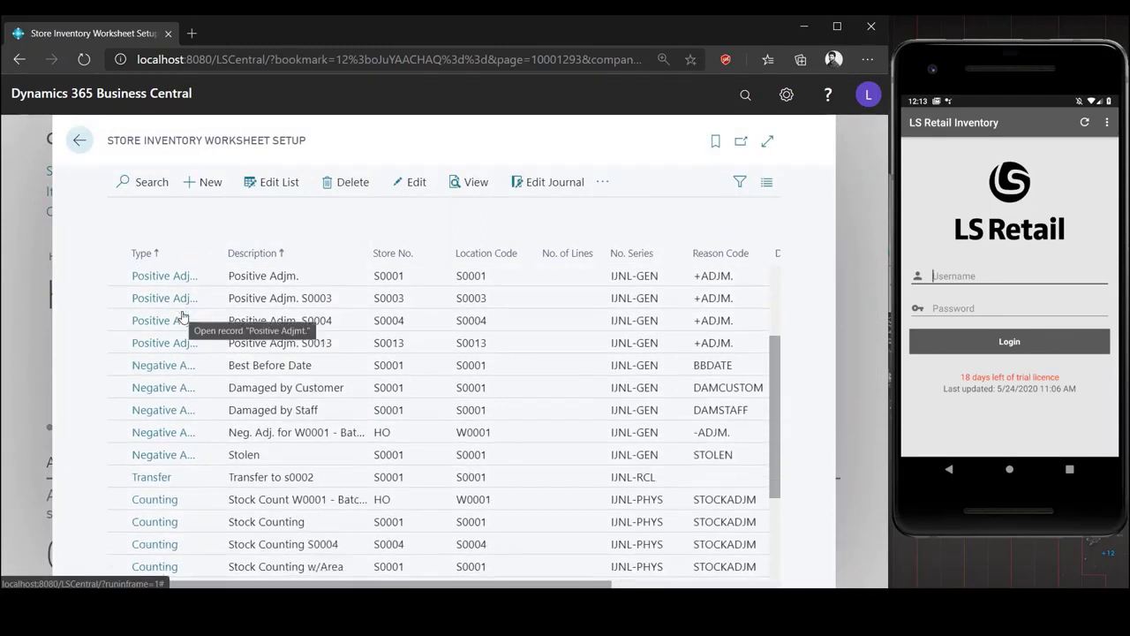
scroll(183, 317, down, 1)
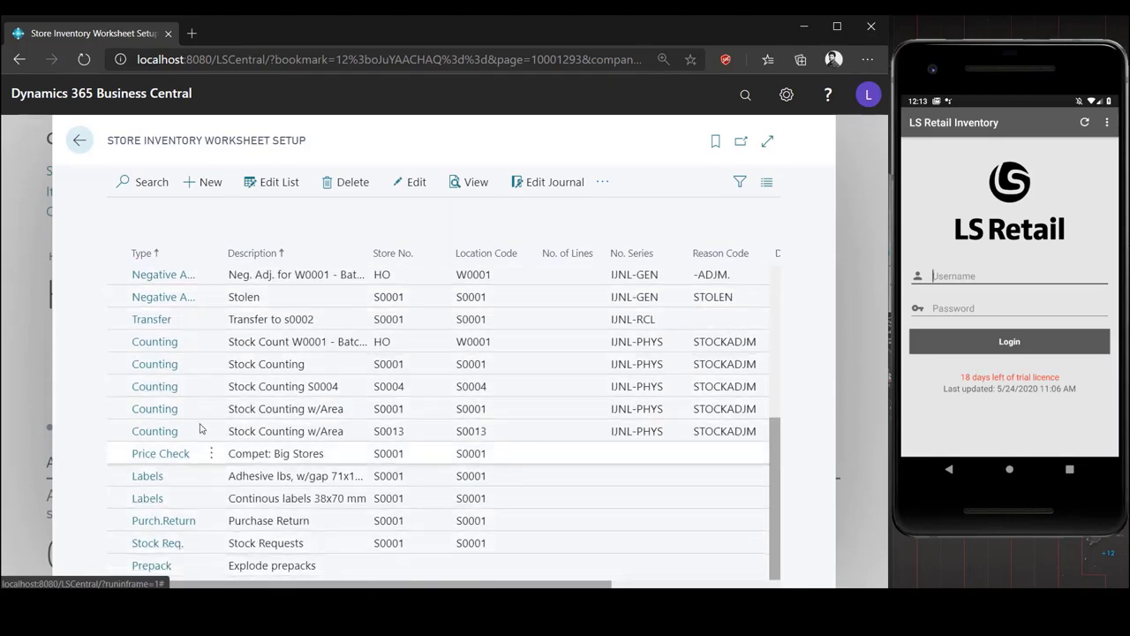
scroll(199, 426, up, 6)
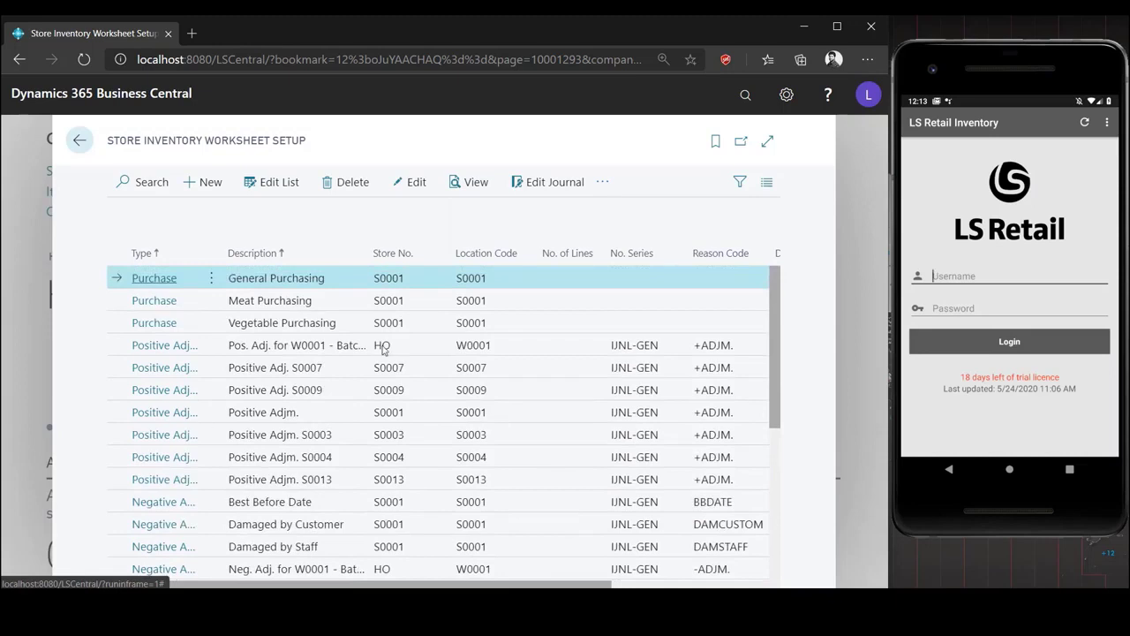
click(740, 183)
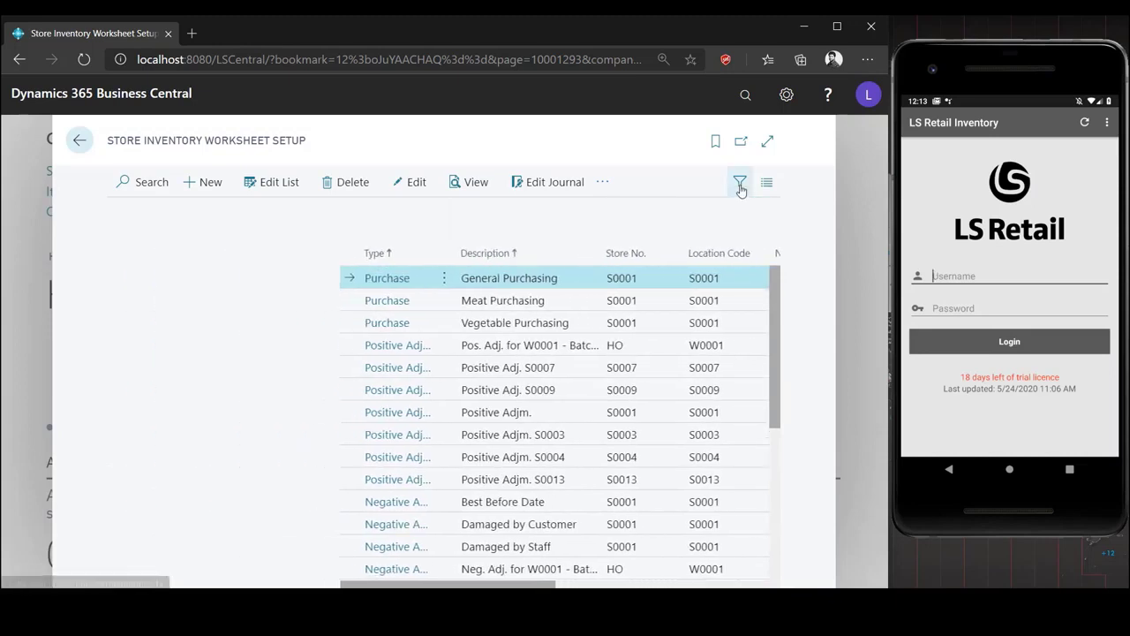
click(148, 341)
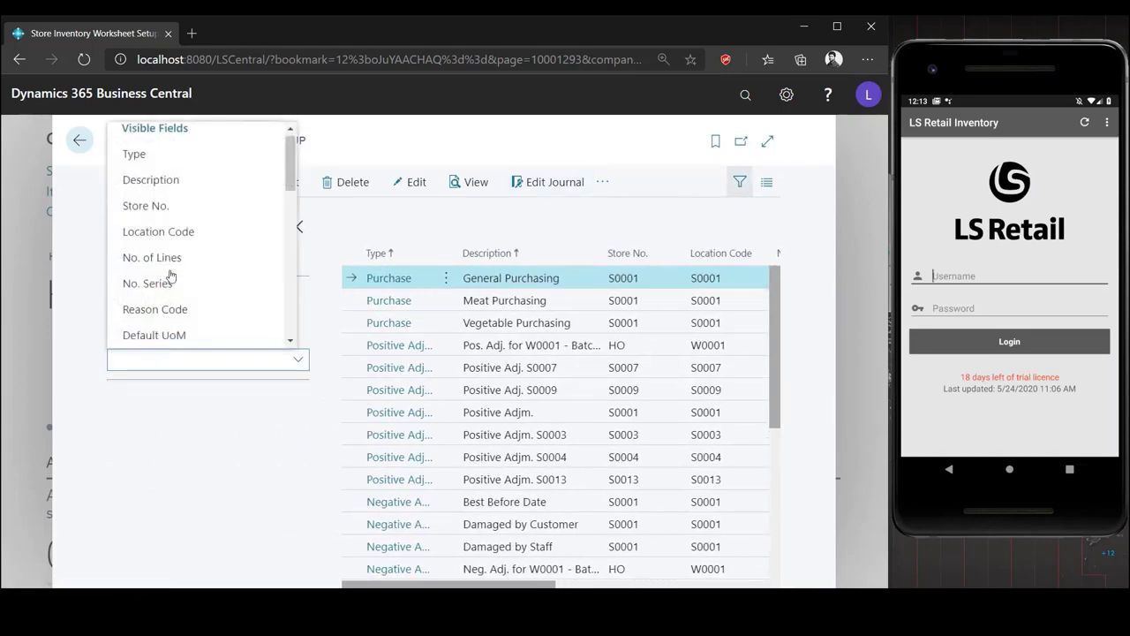
click(145, 159)
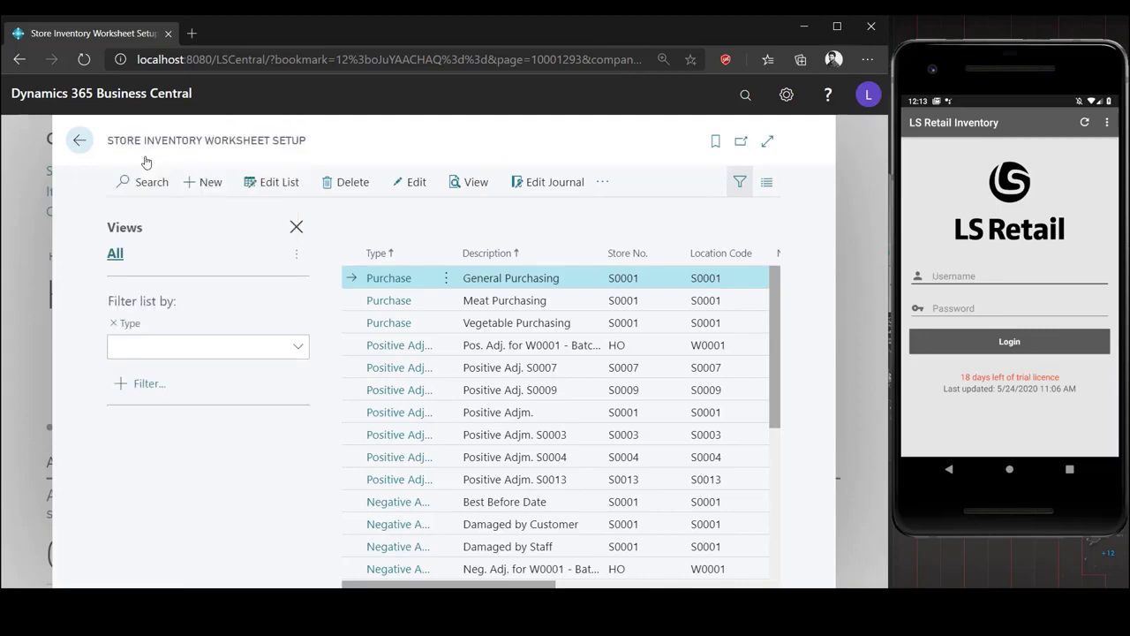
click(141, 351)
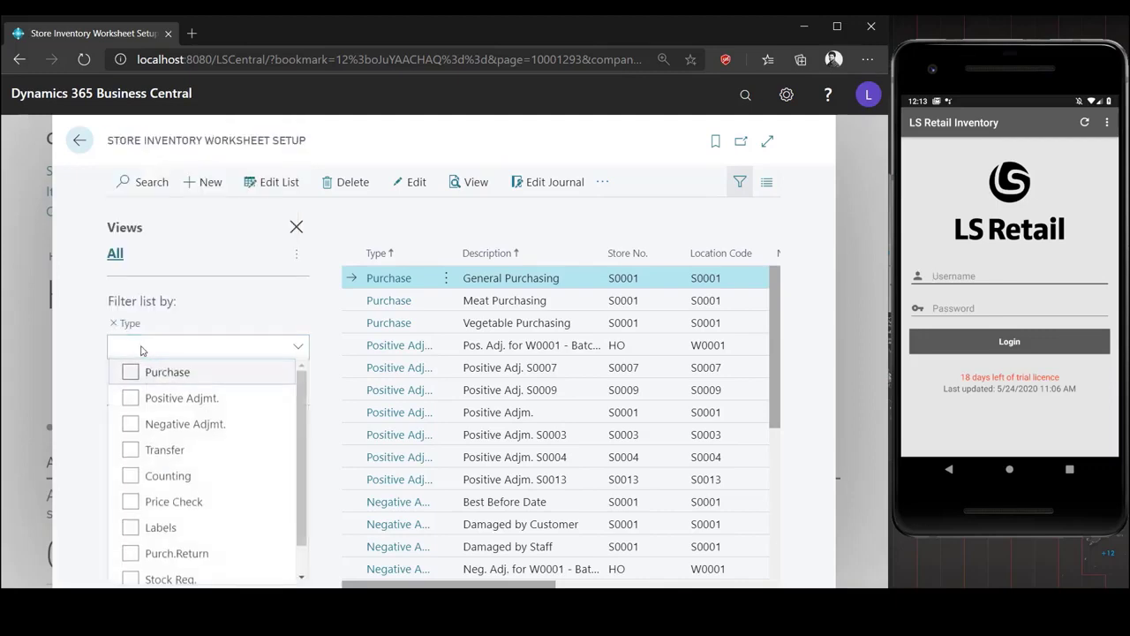
click(131, 476)
click(296, 227)
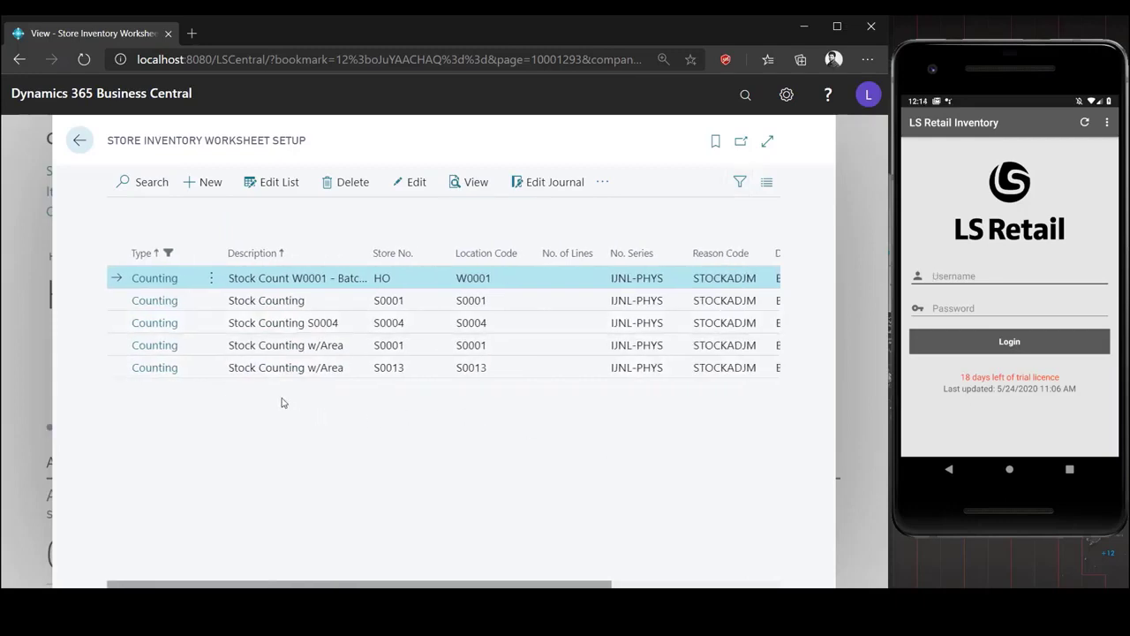
Open the worksheet card of the Stock Counting worksheet for store S0001 and view its General and Counting settings
click(118, 302)
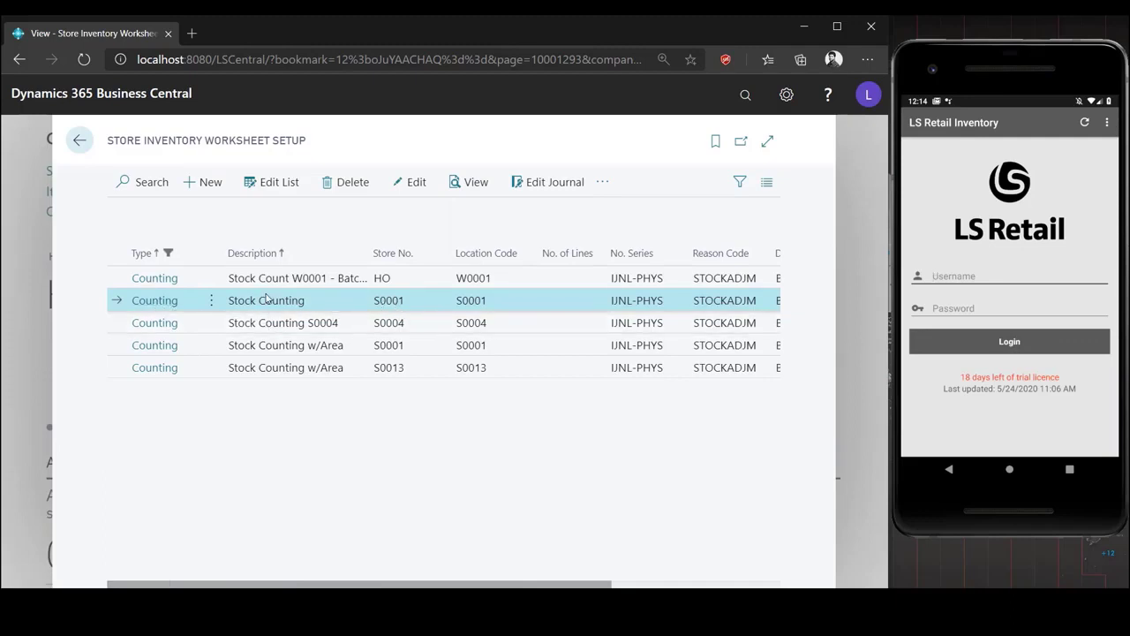
click(143, 303)
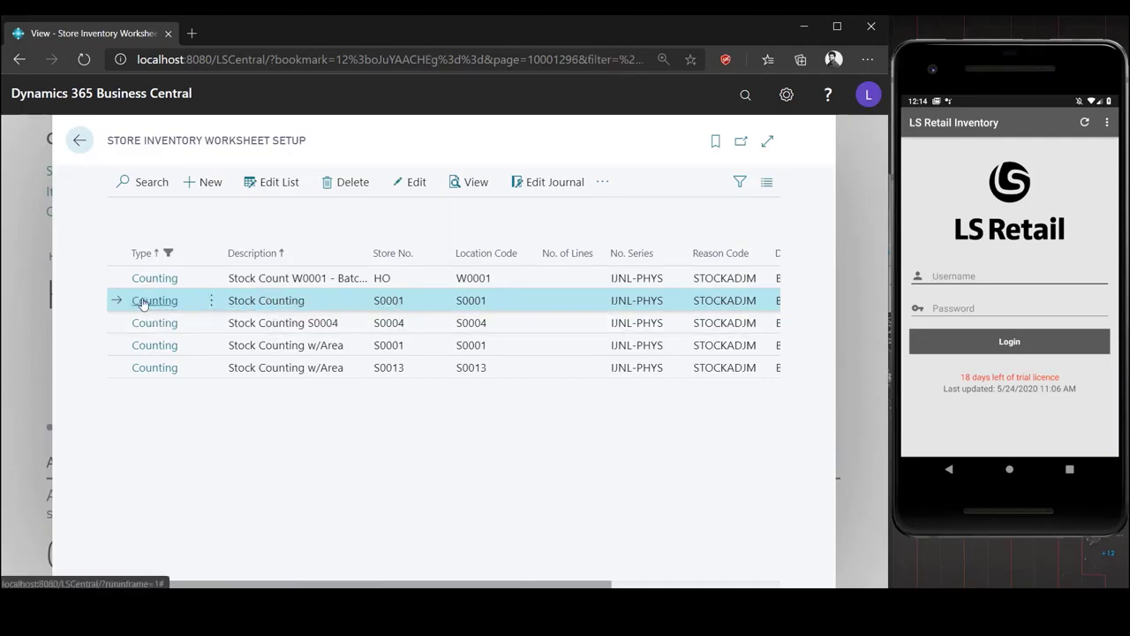
scroll(444, 258, down, 1)
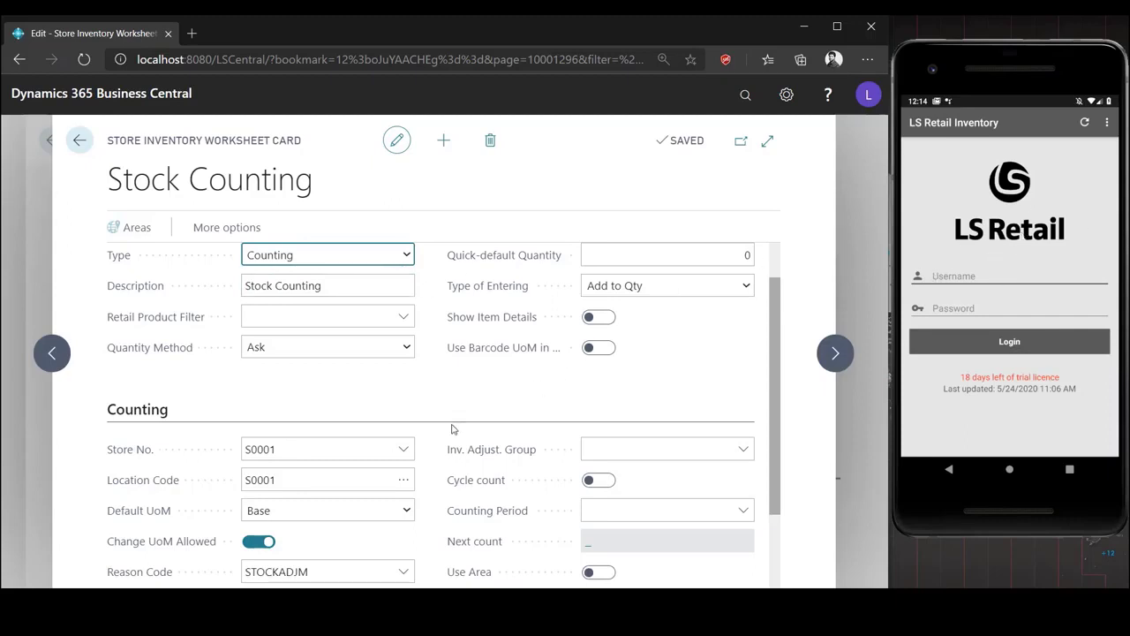
click(446, 371)
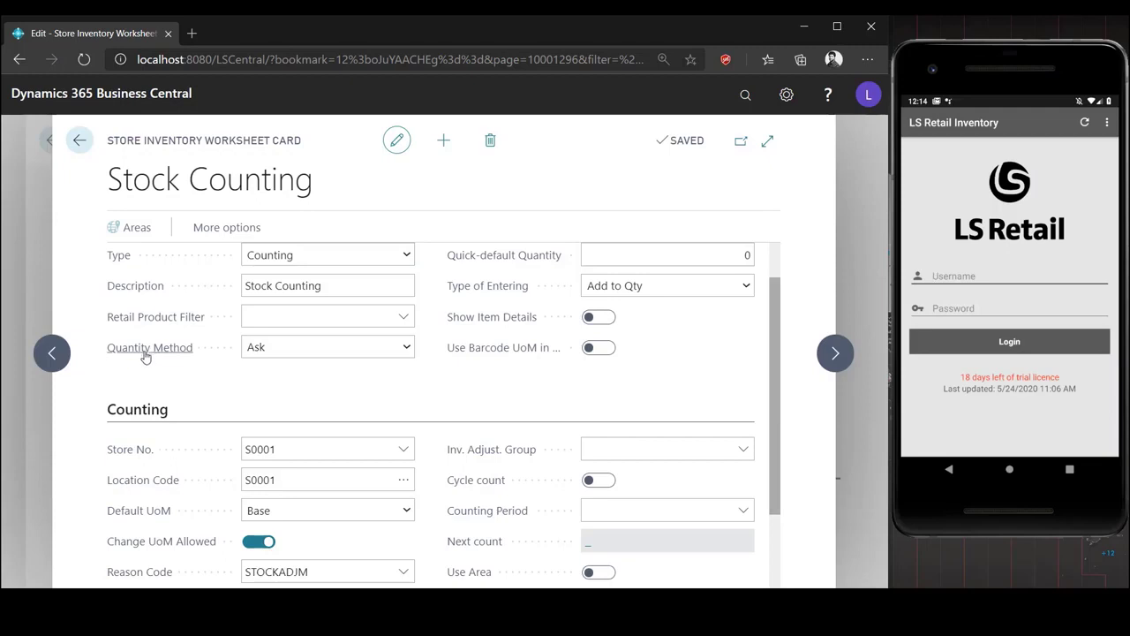
Check the available quantity methods and try Quick Scan on the Stock Counting worksheet
click(403, 353)
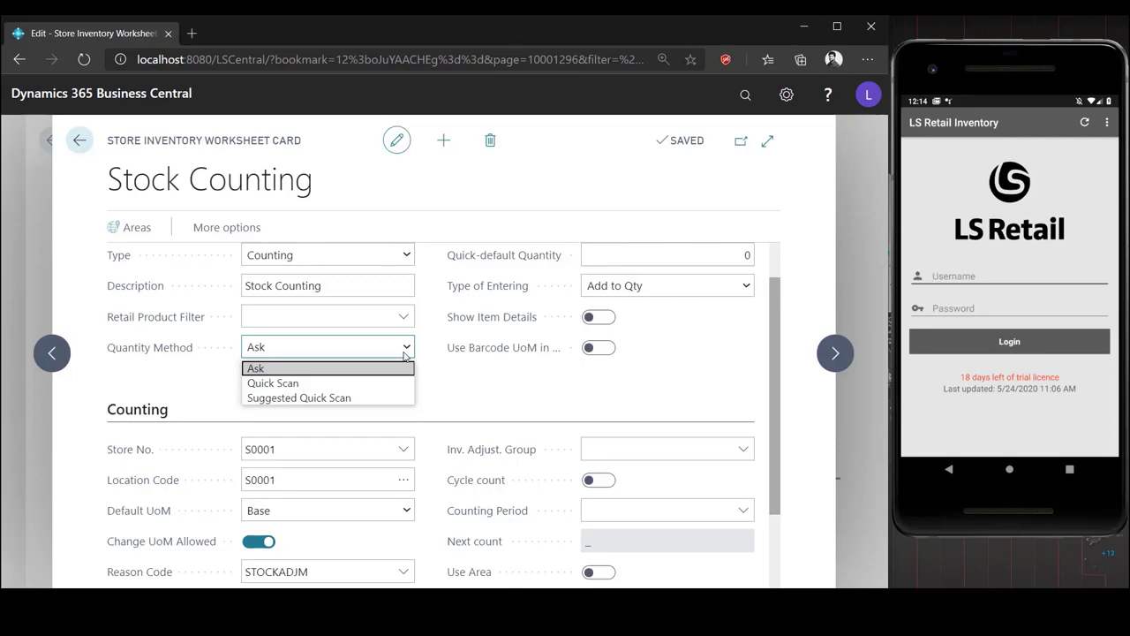
click(404, 351)
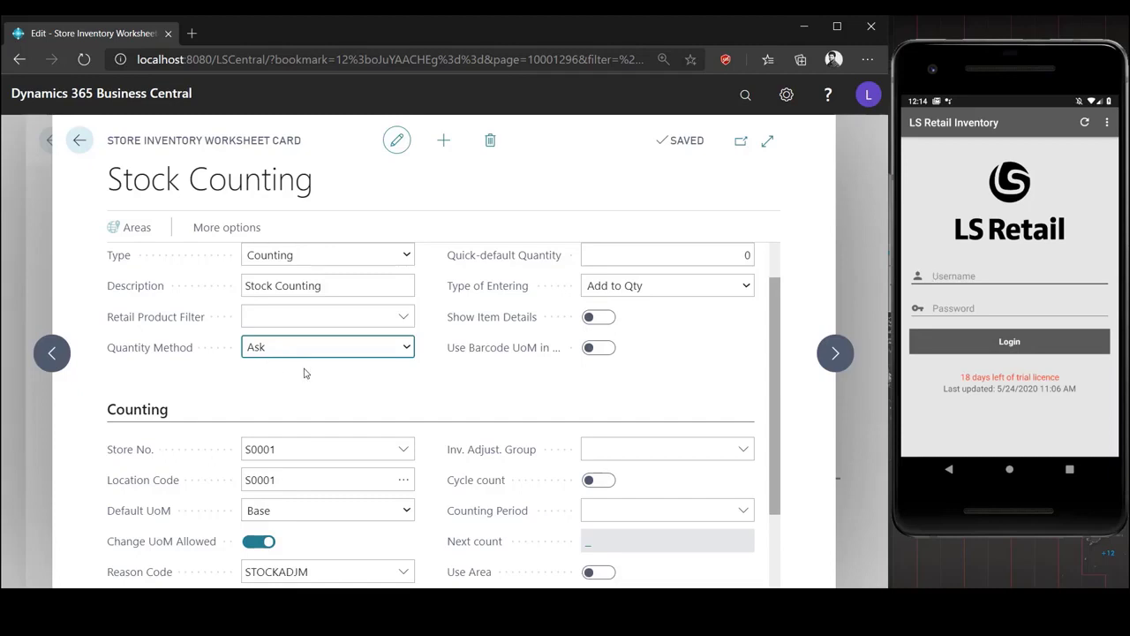
click(407, 353)
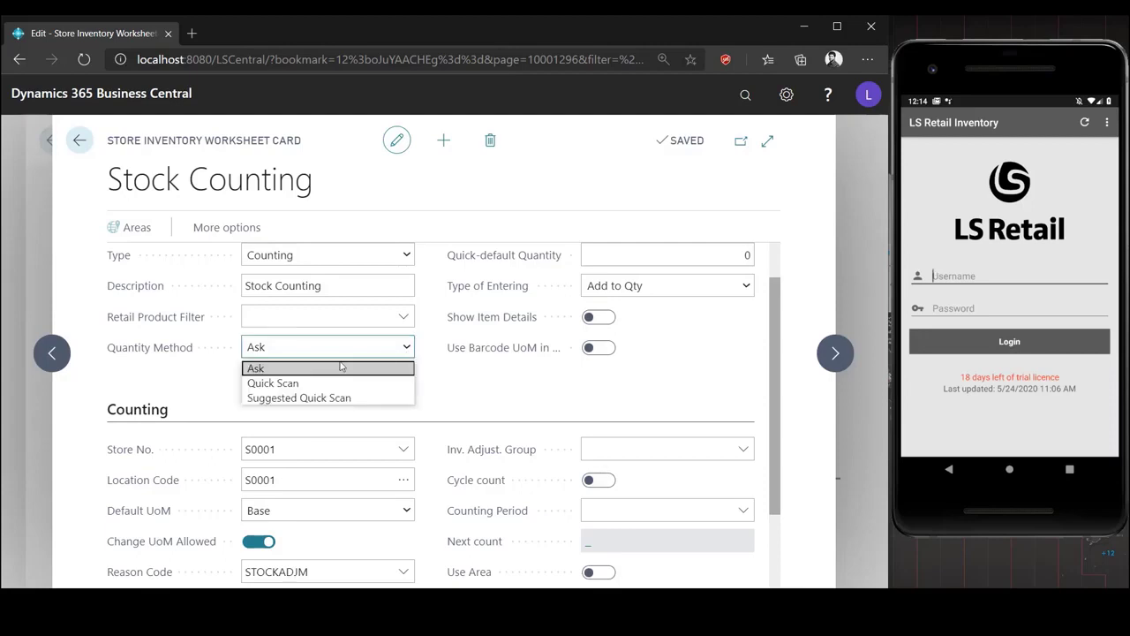
click(273, 384)
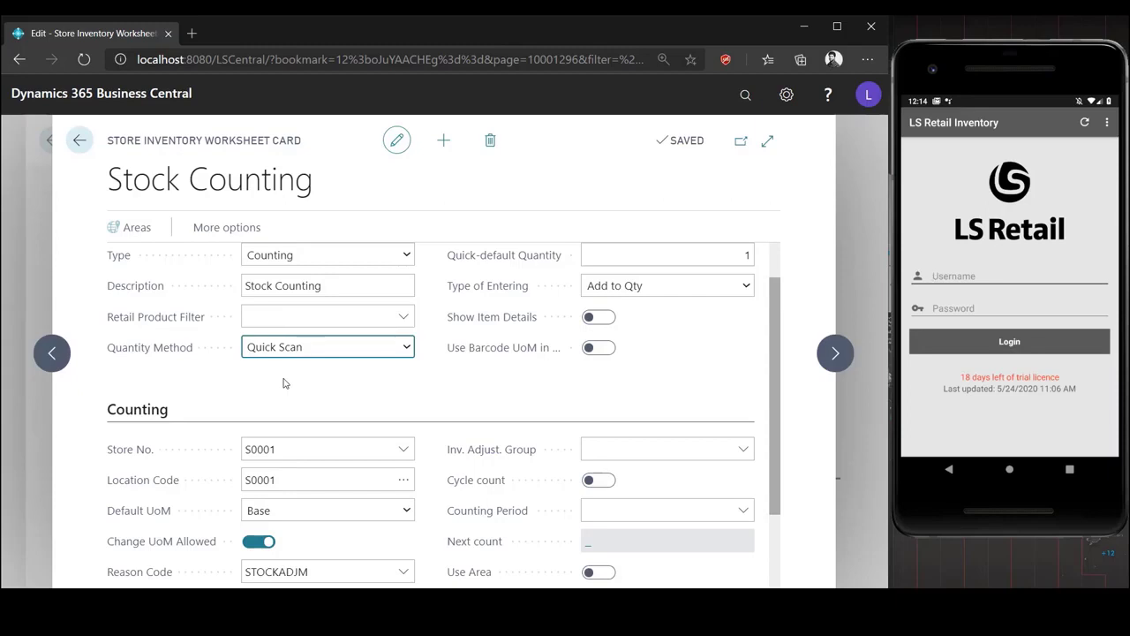
Try Suggested Quick Scan as the worksheet's quantity method, look at the Quick-default Quantity, and restore the method to Ask
click(364, 352)
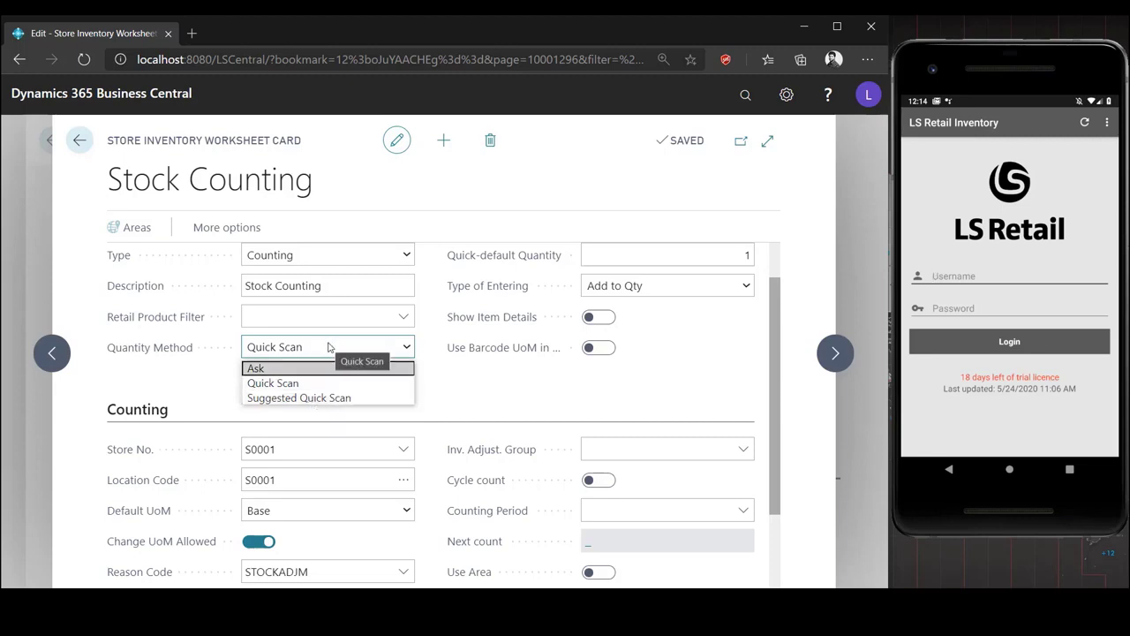
click(294, 398)
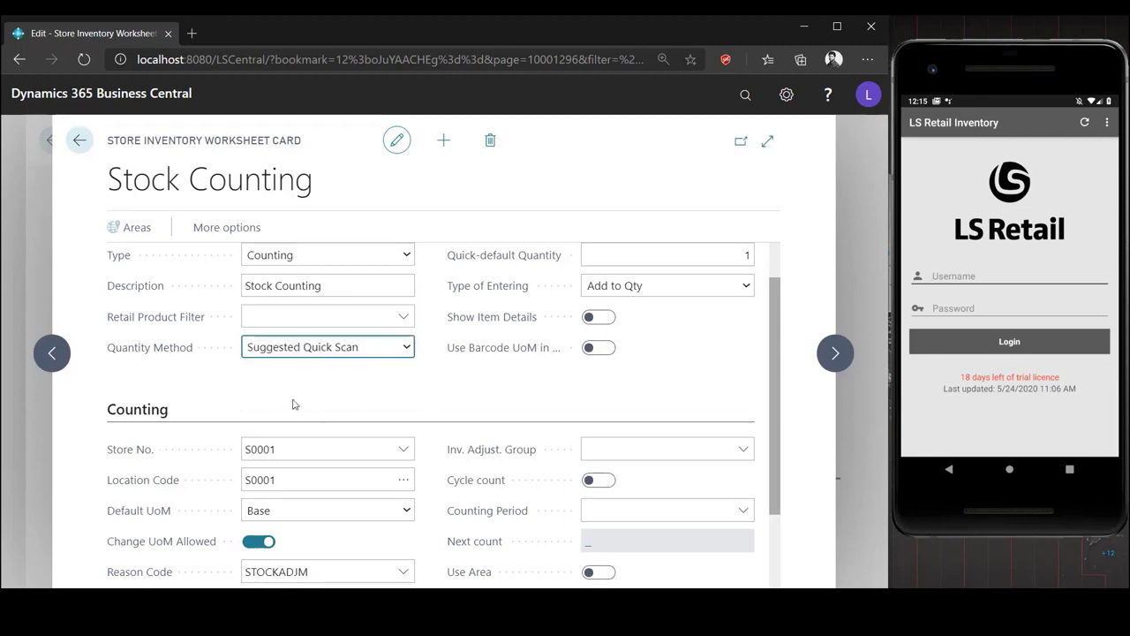
drag(778, 307, 783, 257)
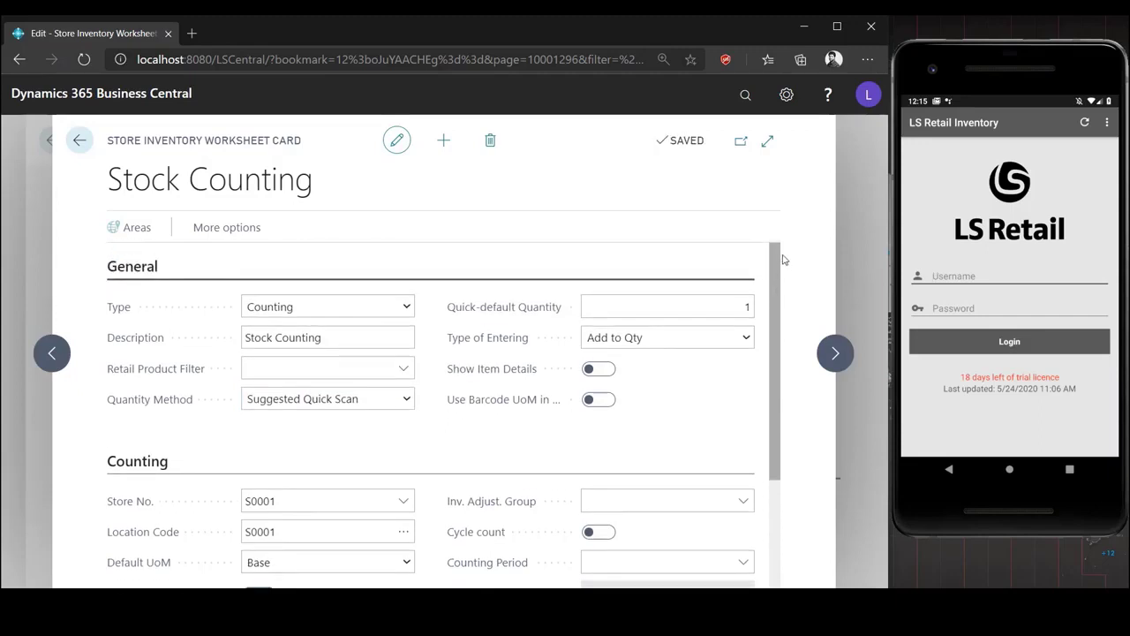
click(740, 311)
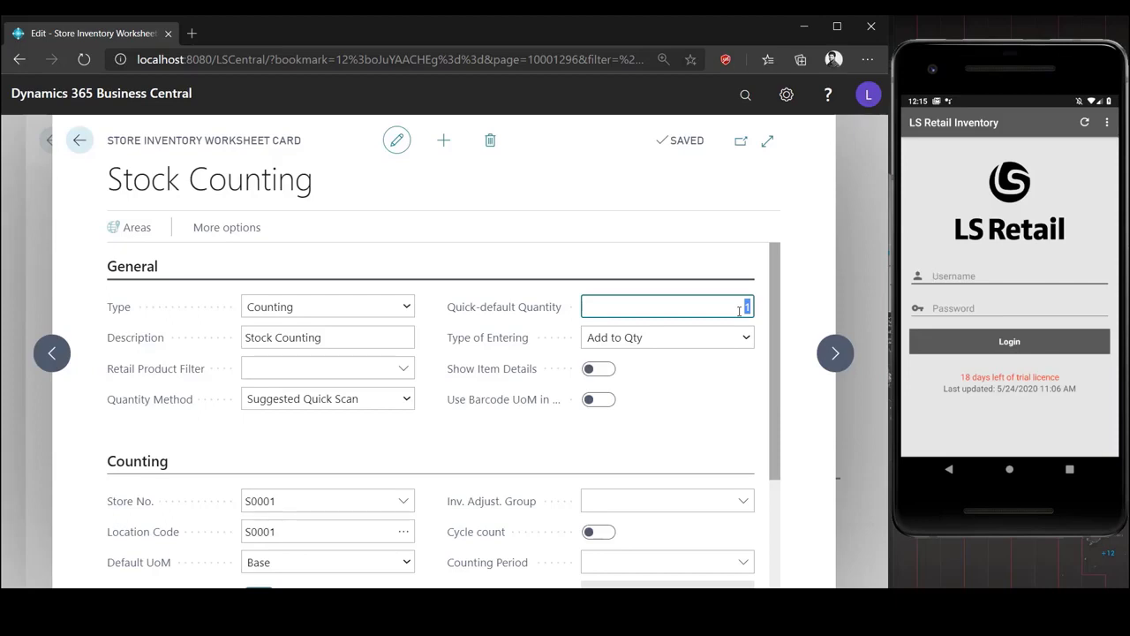
click(407, 400)
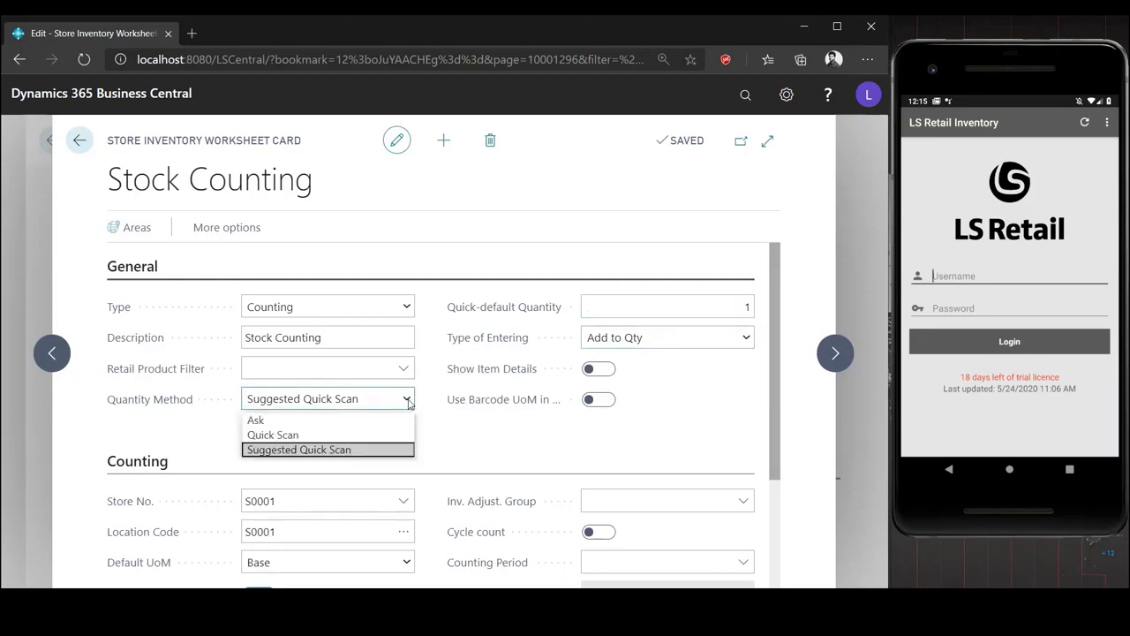
click(323, 422)
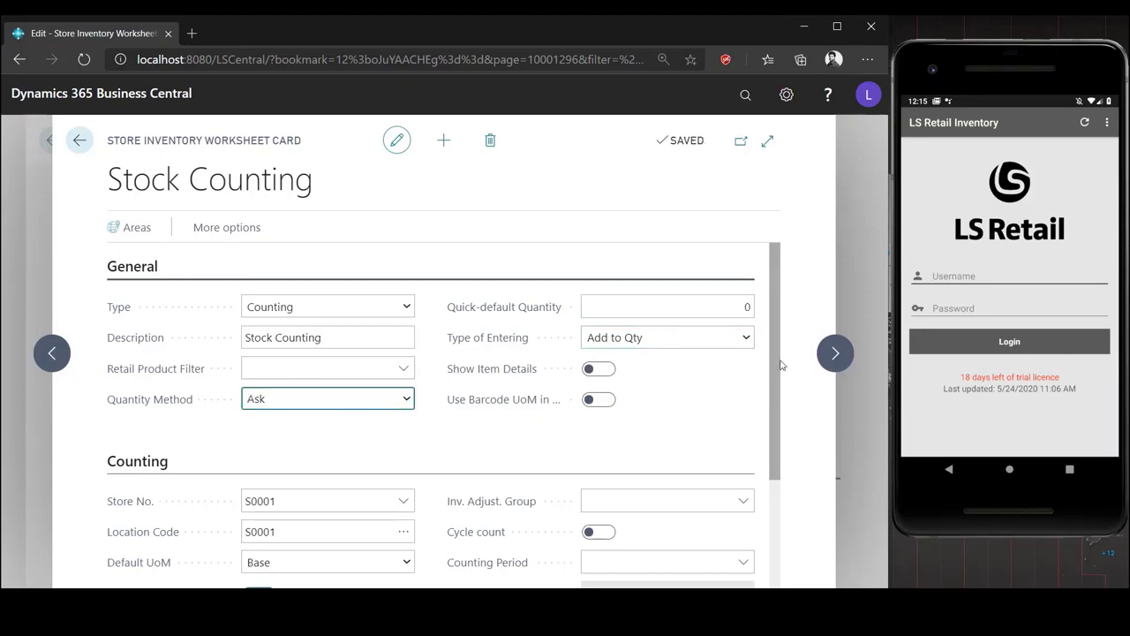
Review the worksheet's Counting settings and general options, and close the card and the setup list to return to the home page
scroll(781, 365, down, 1)
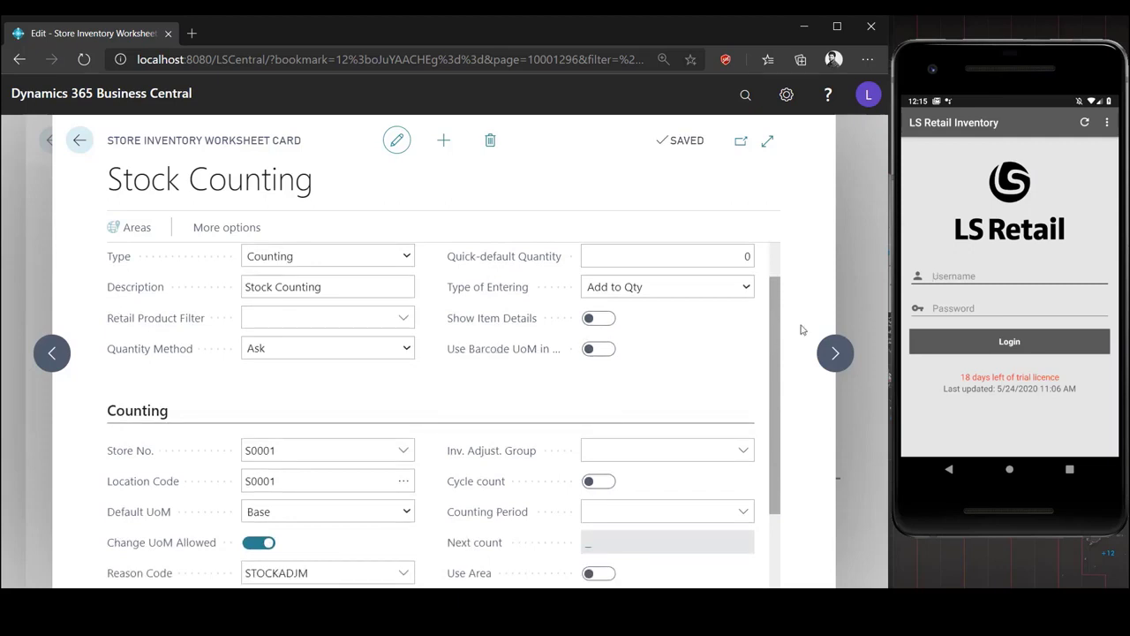
drag(780, 324, 777, 367)
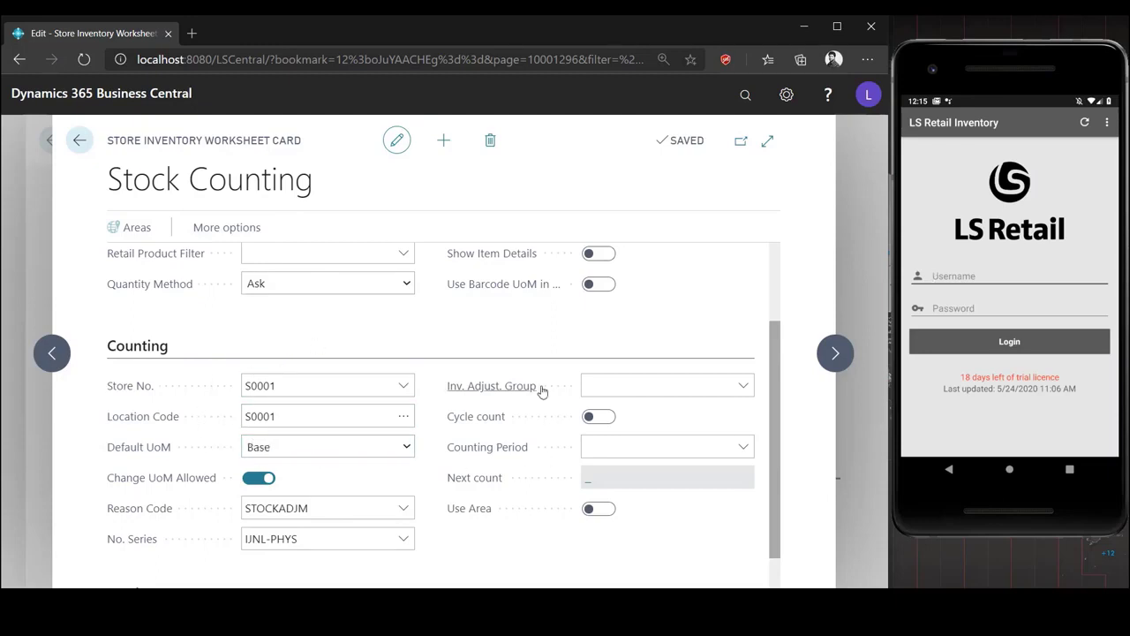
drag(774, 366, 780, 323)
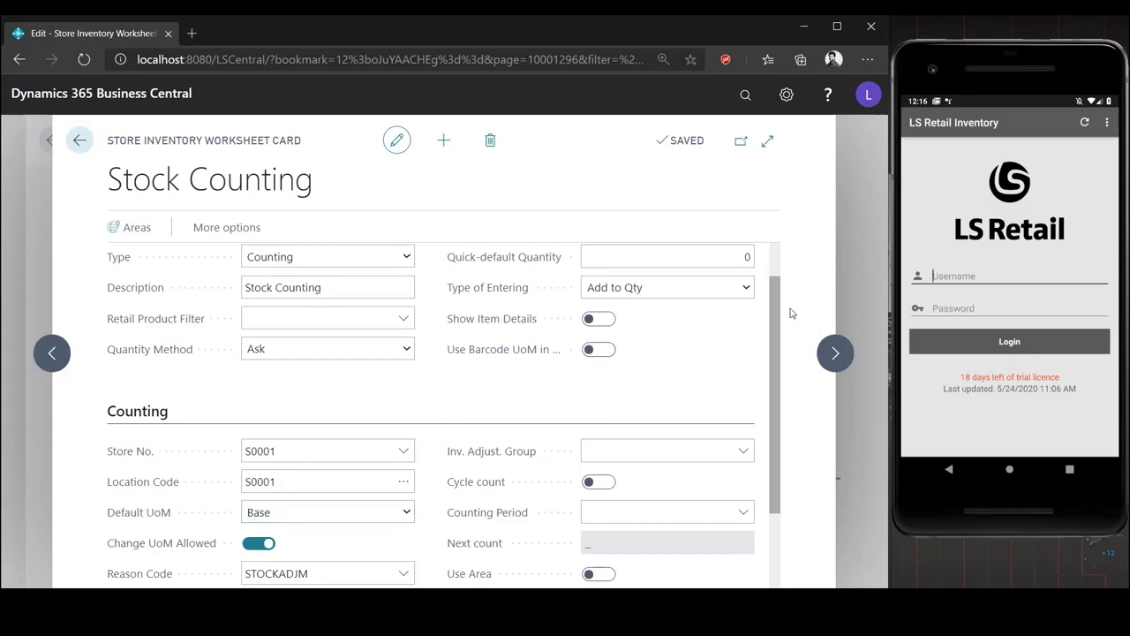
scroll(765, 278, up, 1)
key(Escape)
key(Escape)
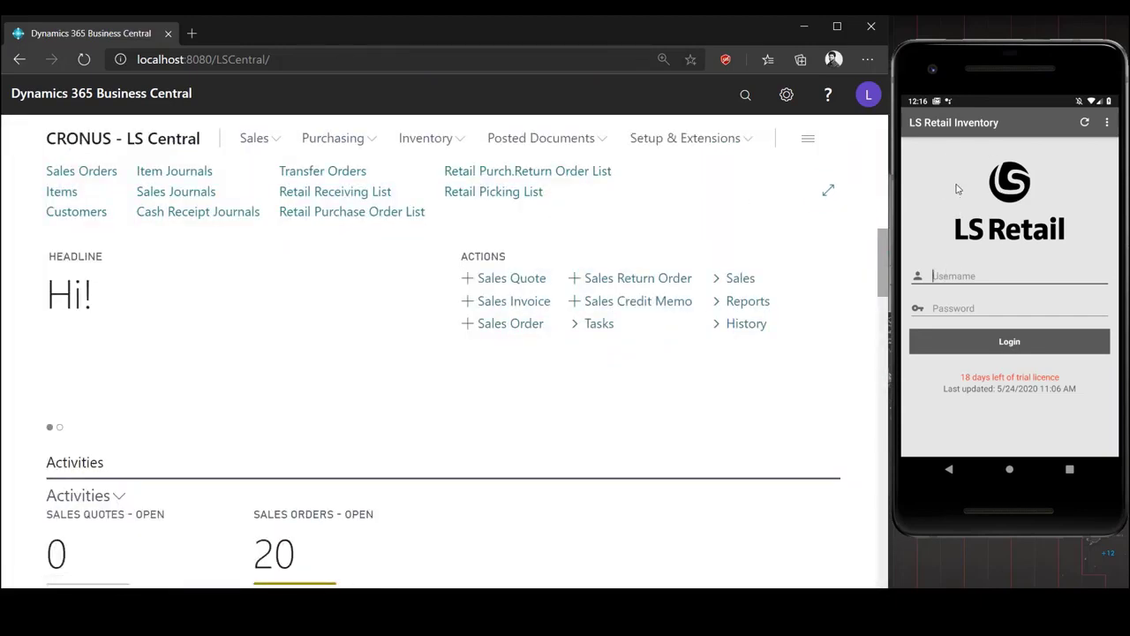
Switch to the LS Retail Inventory app on the phone and log in with the staff username, leaving the password empty
click(947, 275)
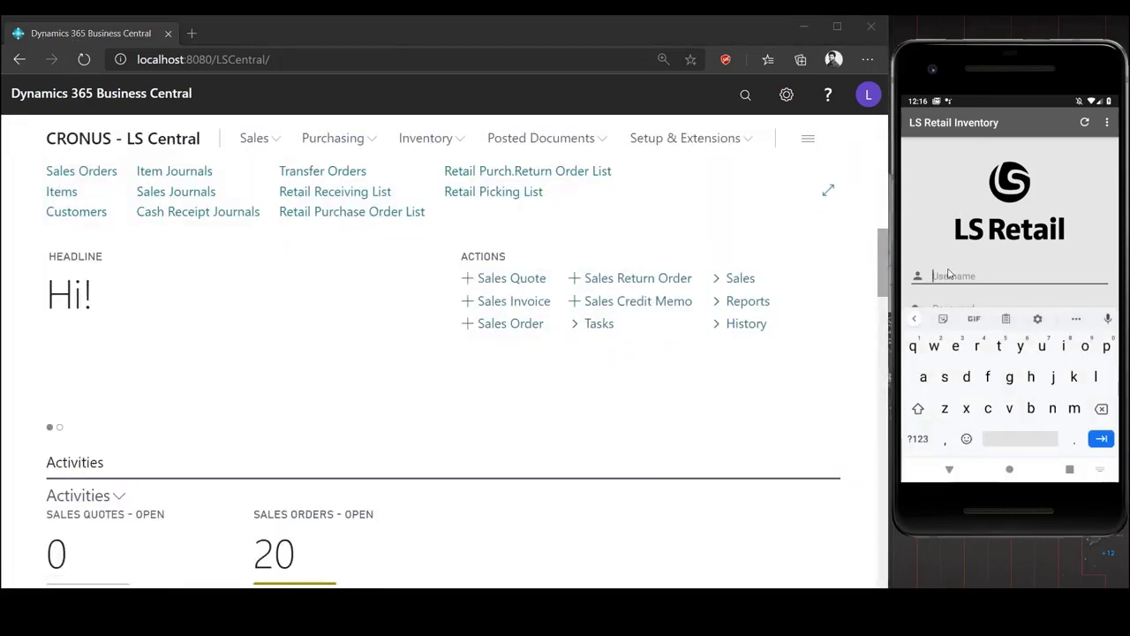
text(150)
click(949, 469)
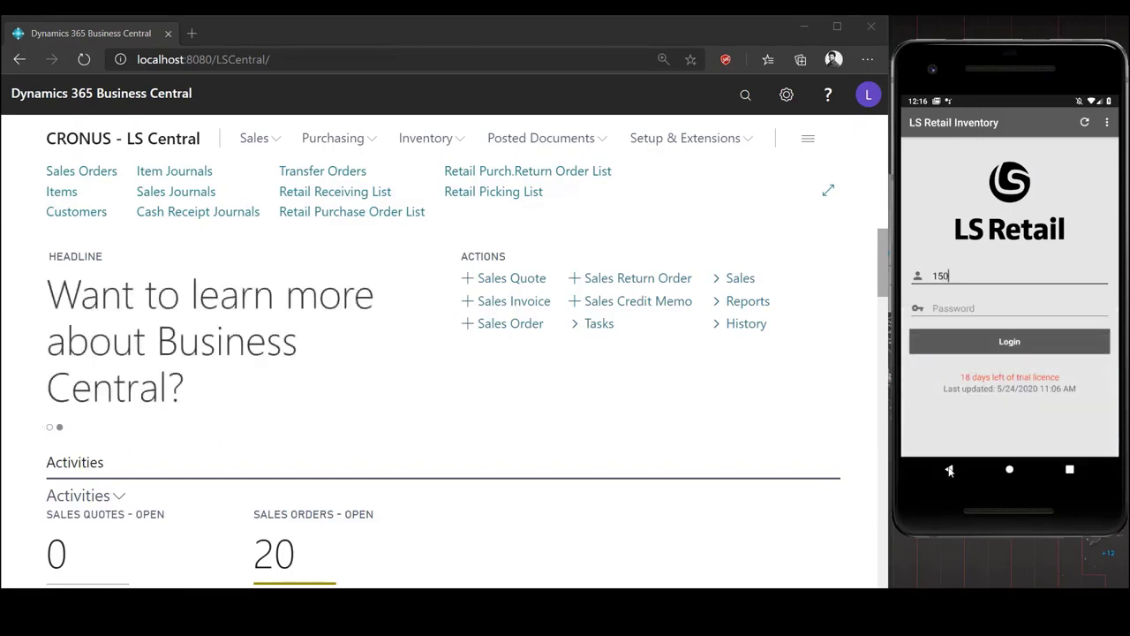
click(958, 344)
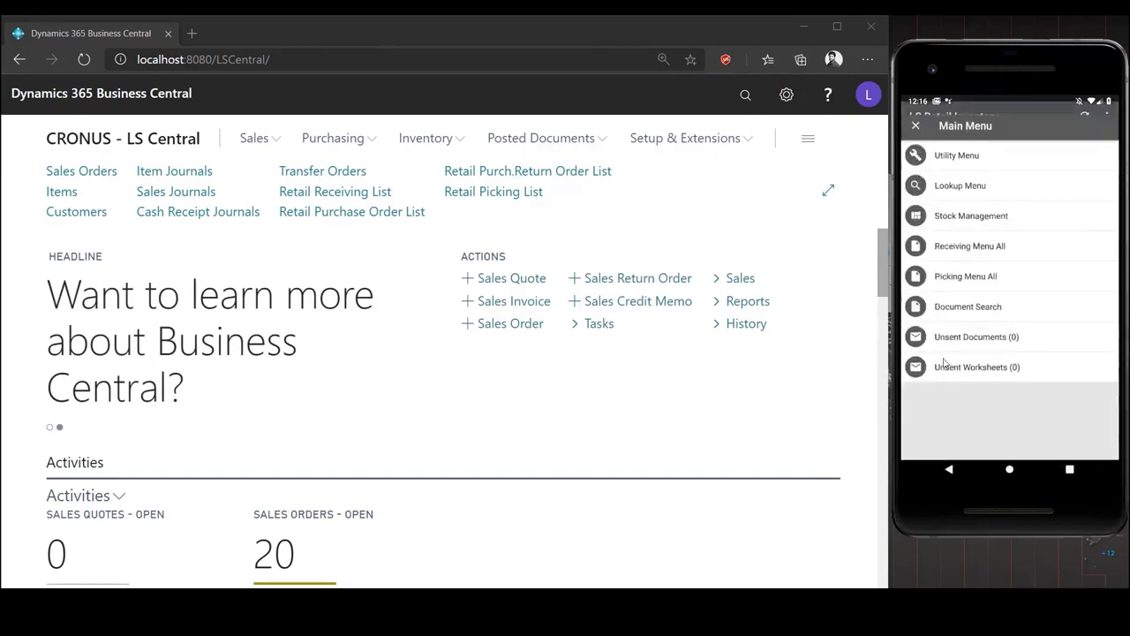
Open the Stock Counting worksheet without area from the stock counting list under Stock Management
click(966, 216)
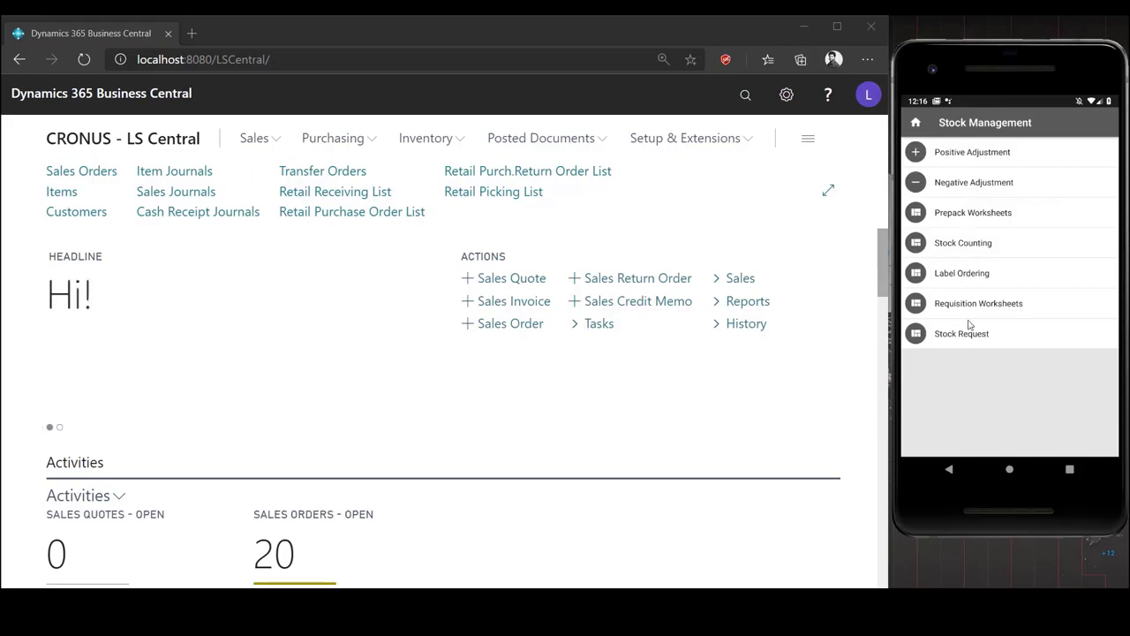
click(959, 249)
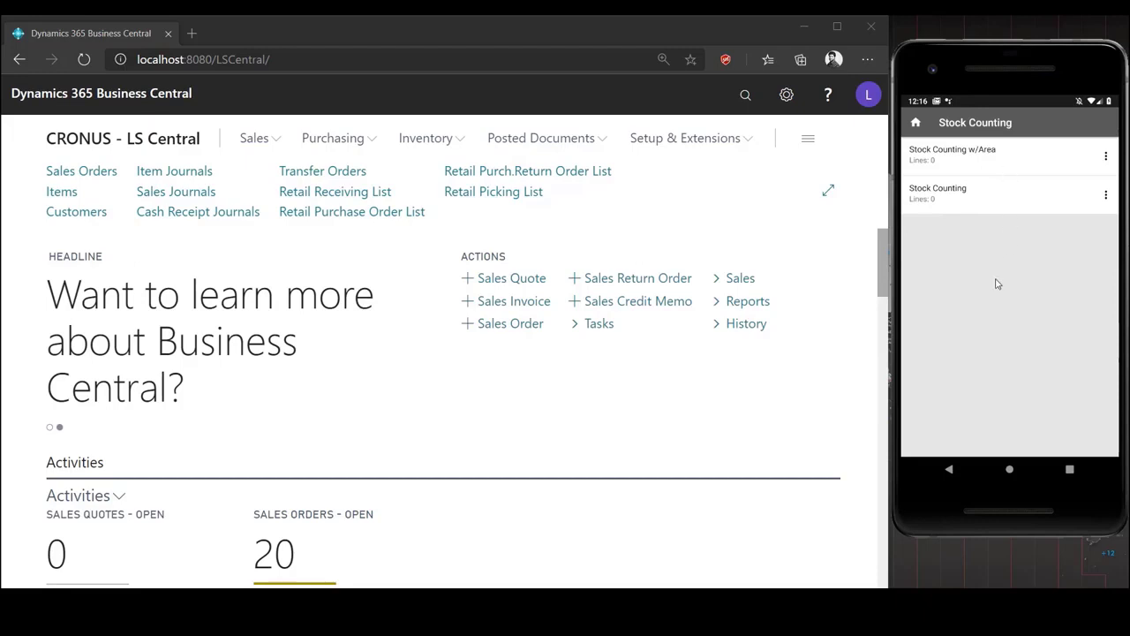
click(935, 197)
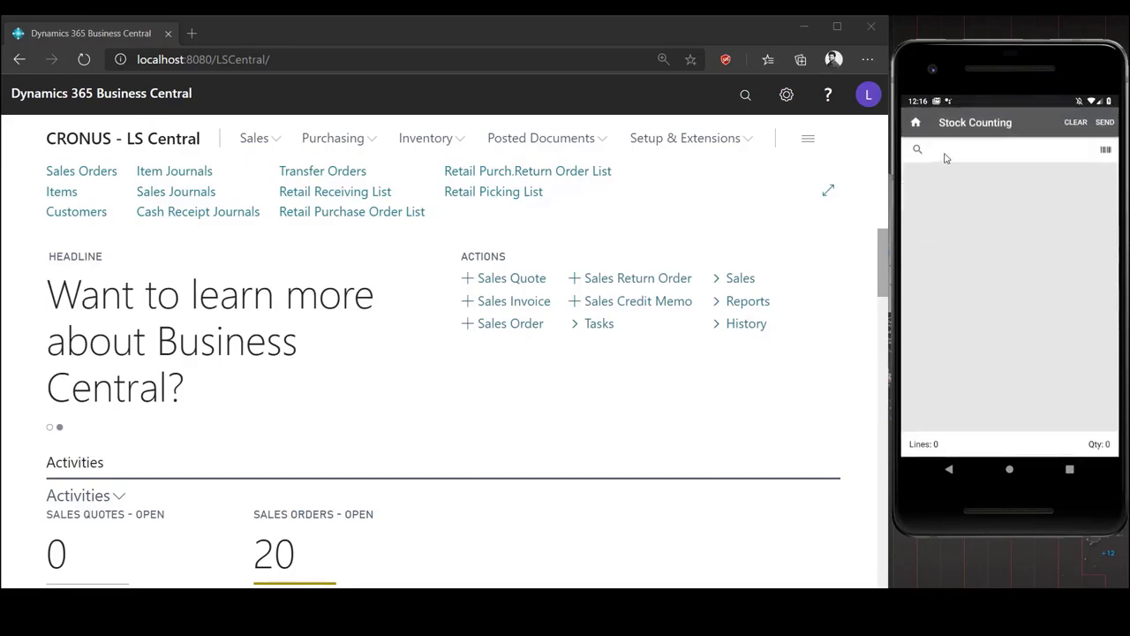
Search the worksheet for item 40020 and select Skirt Linda Professional Wear to bring up its variants
click(944, 157)
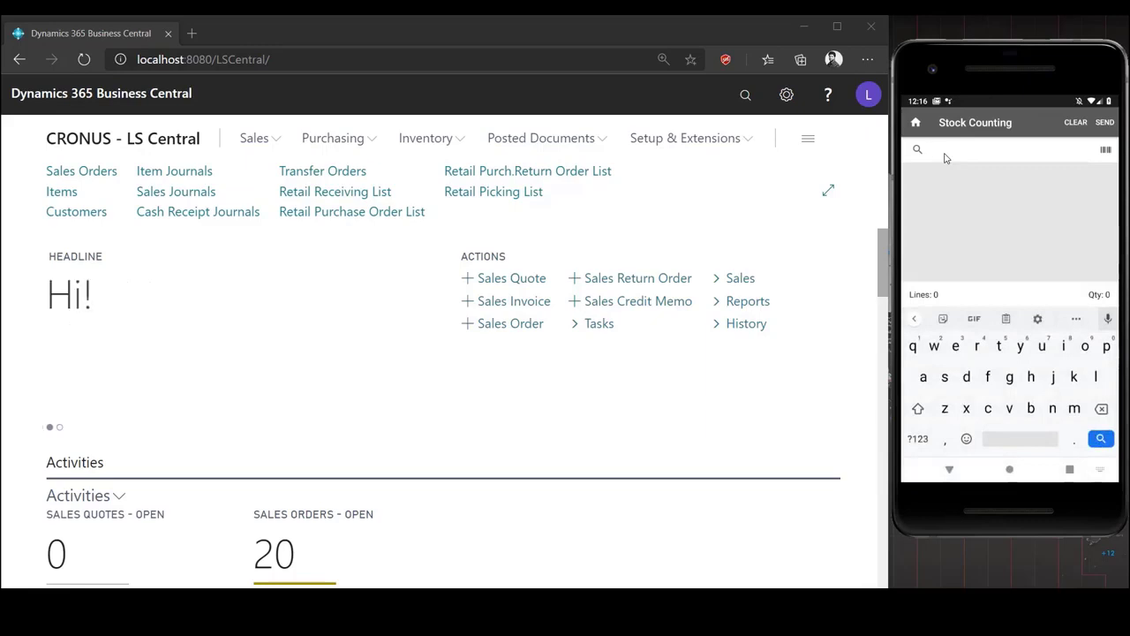
text(1)
text(4)
text(0020)
click(1101, 437)
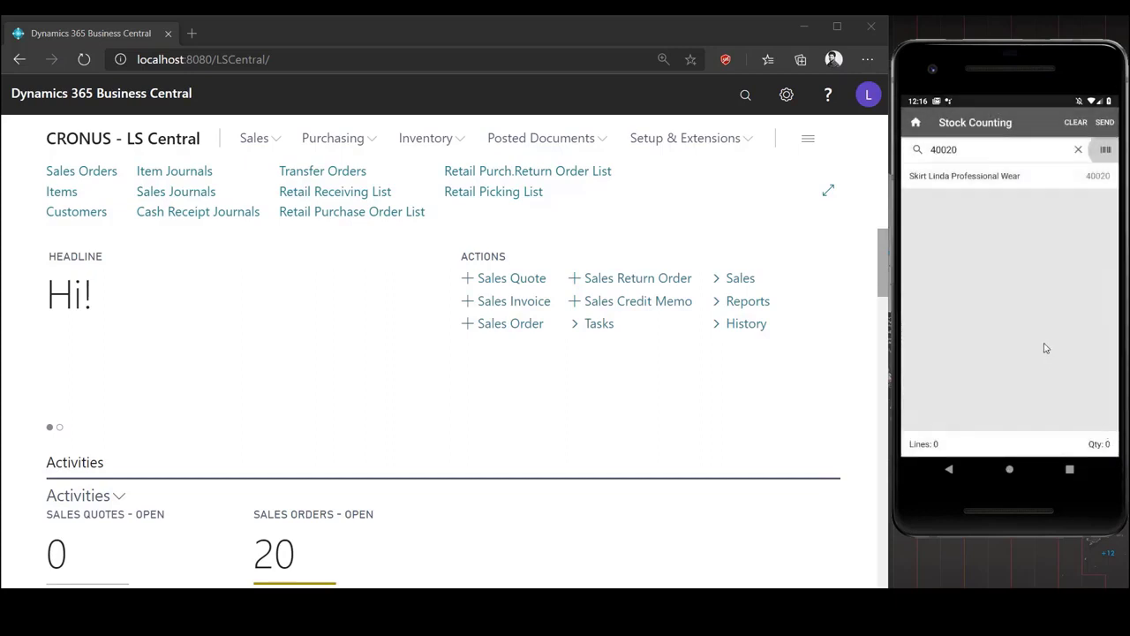
click(994, 179)
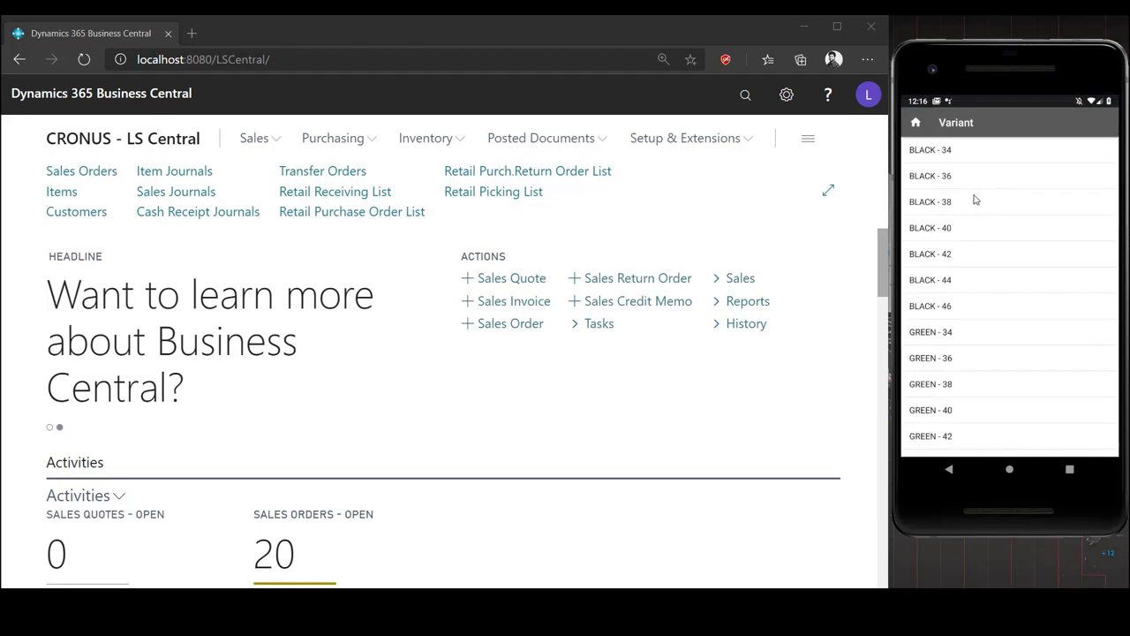
Count variant BLACK - 44 with quantity 50, send the Stock Counting worksheet, and return to the mobile app's main menu
click(921, 289)
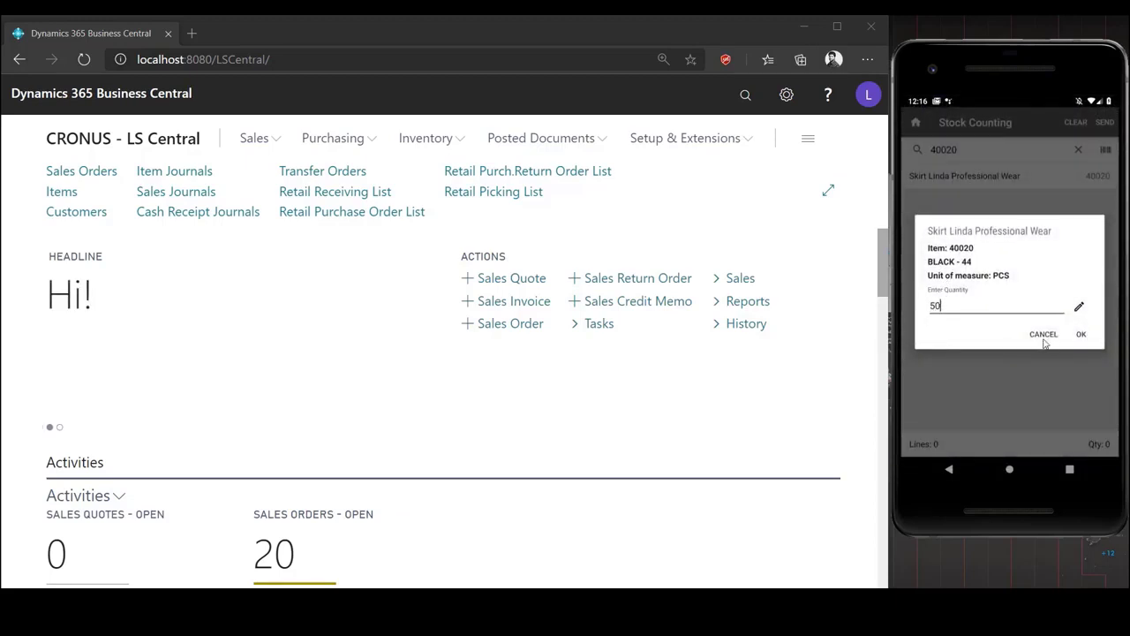
click(1082, 342)
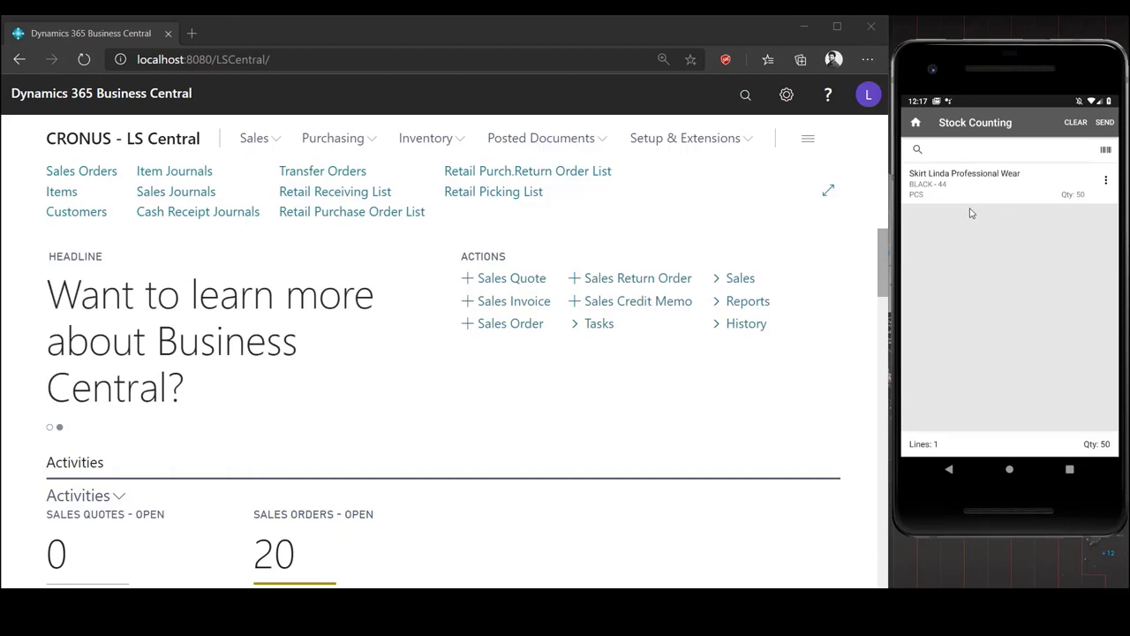
click(1102, 125)
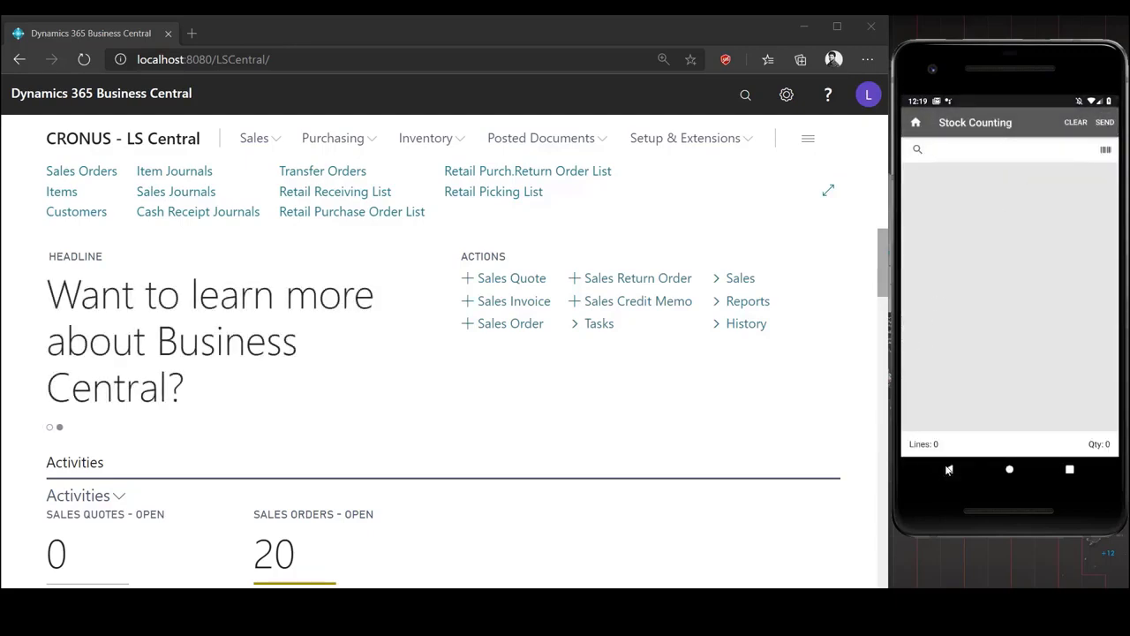
click(915, 125)
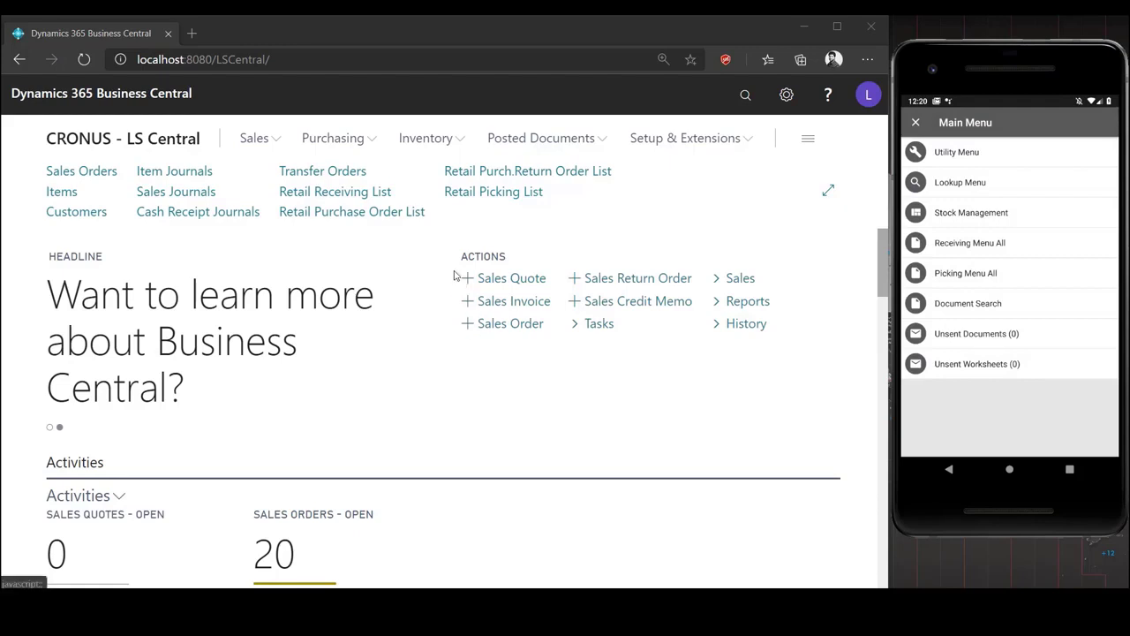
Switch to LS Central in the browser and open the Stock Inventory Worksheets list from the Store inventory General pages
click(807, 145)
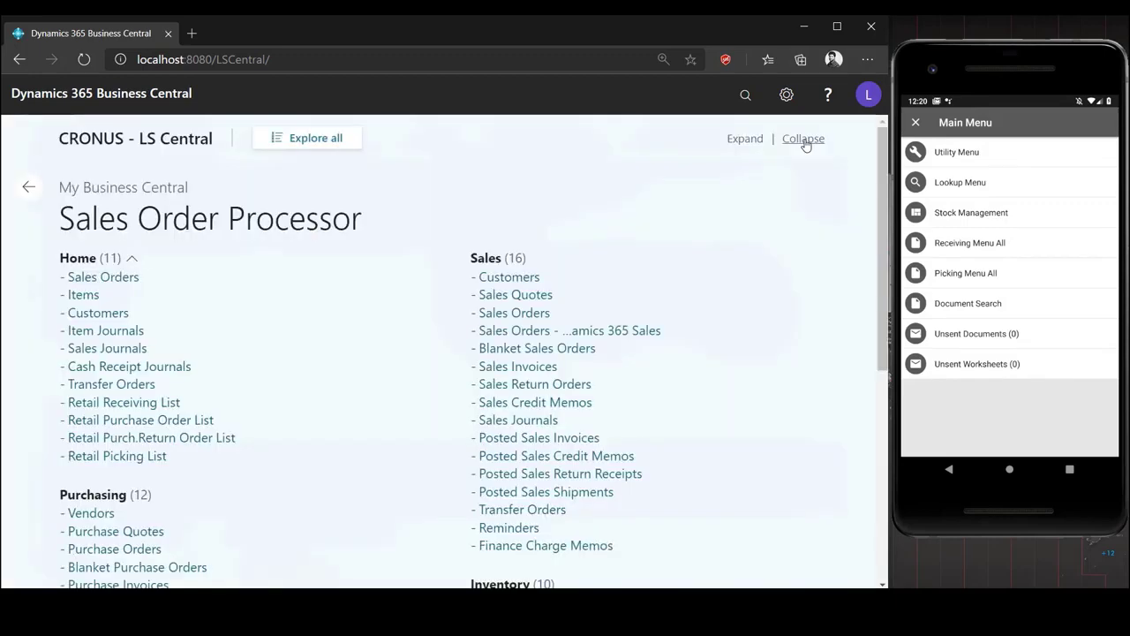
click(291, 141)
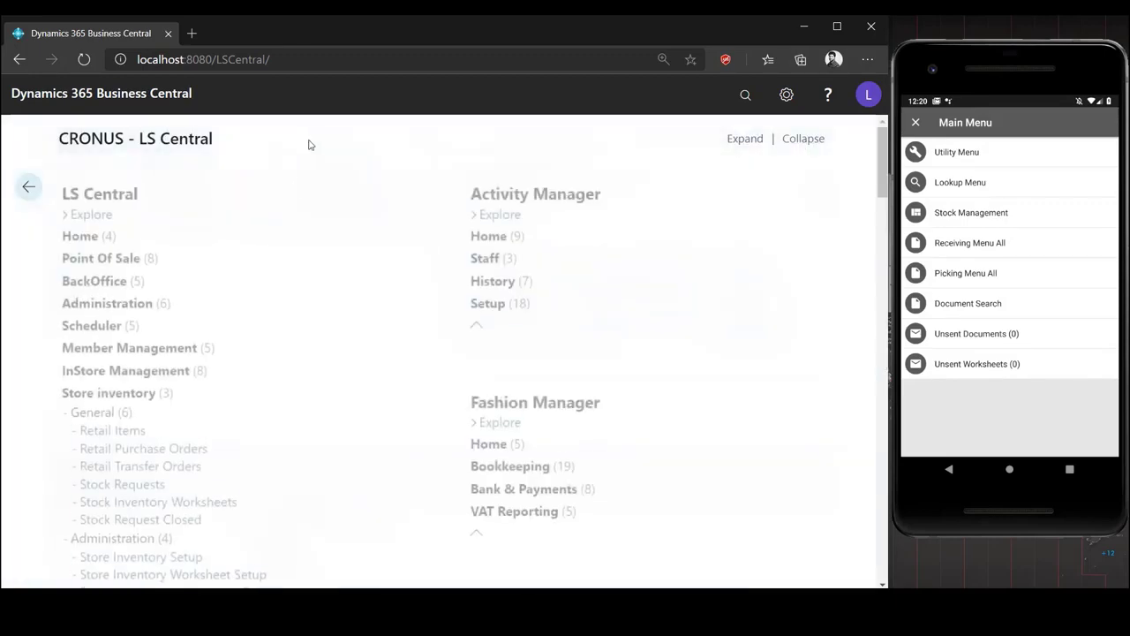
scroll(292, 266, down, 5)
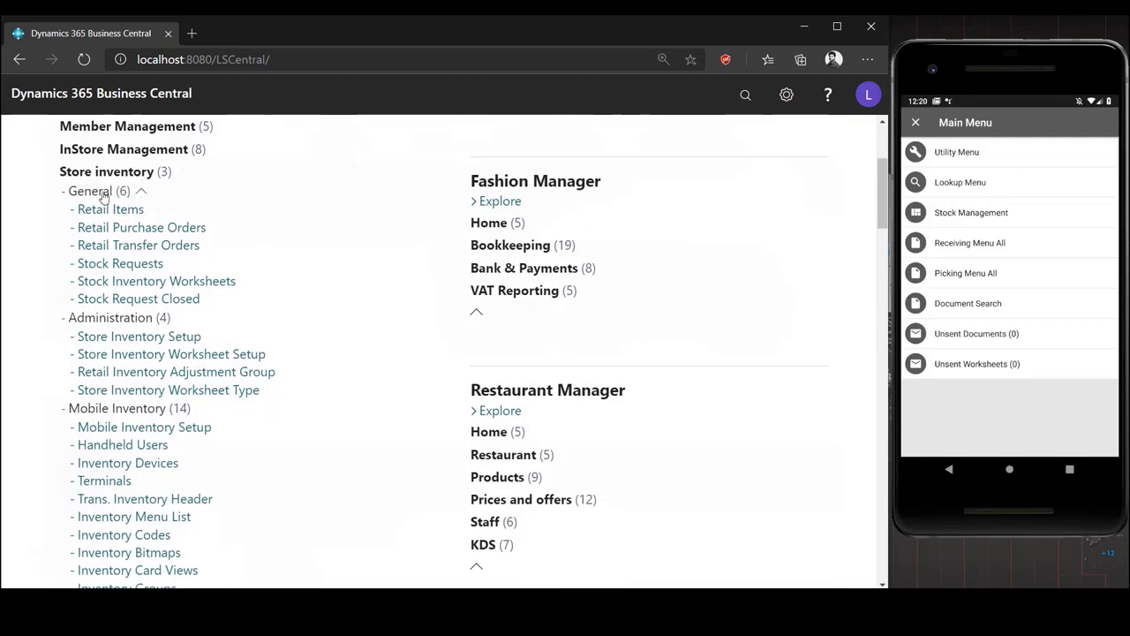
click(119, 284)
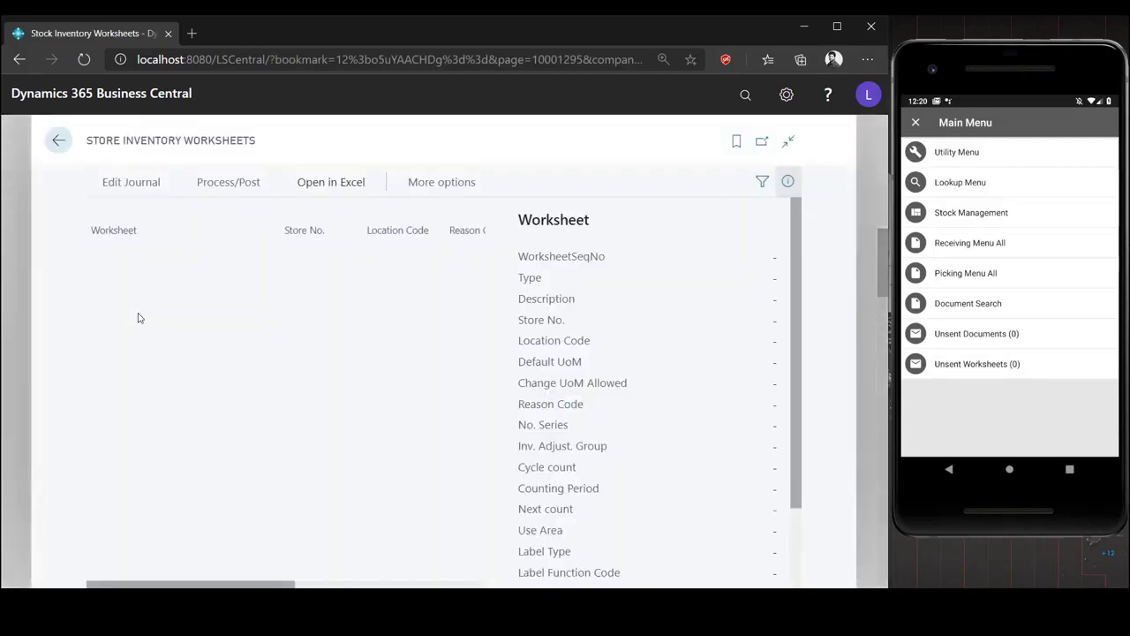
Check the number of lines on the Stock Counting worksheet for store S0001 and open its journal for editing
scroll(469, 402, down, 5)
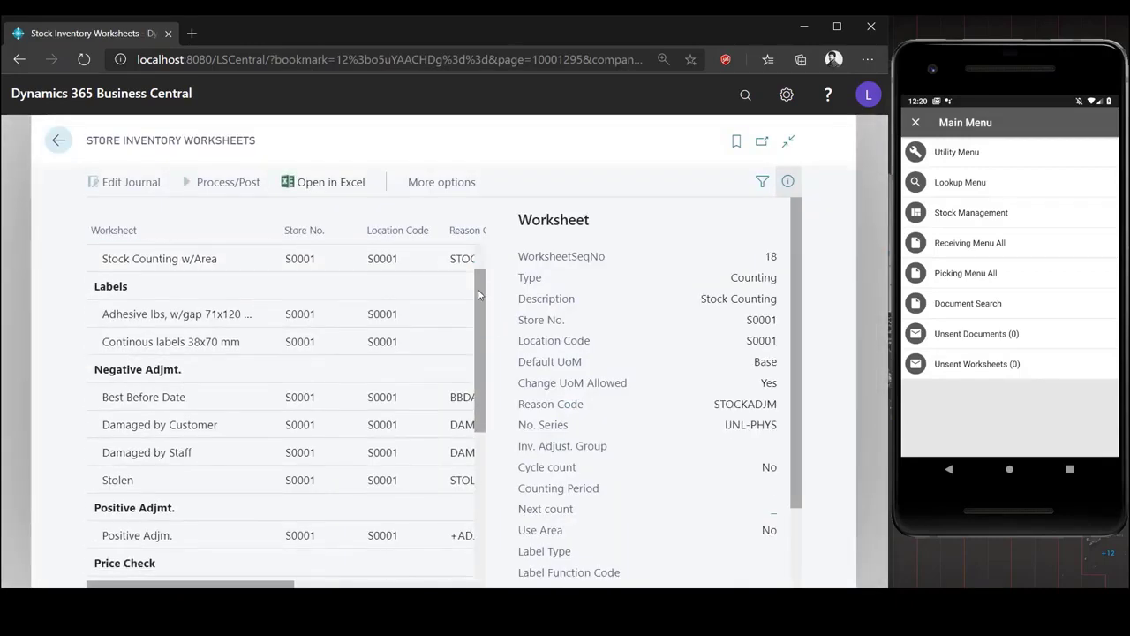
scroll(465, 429, down, 2)
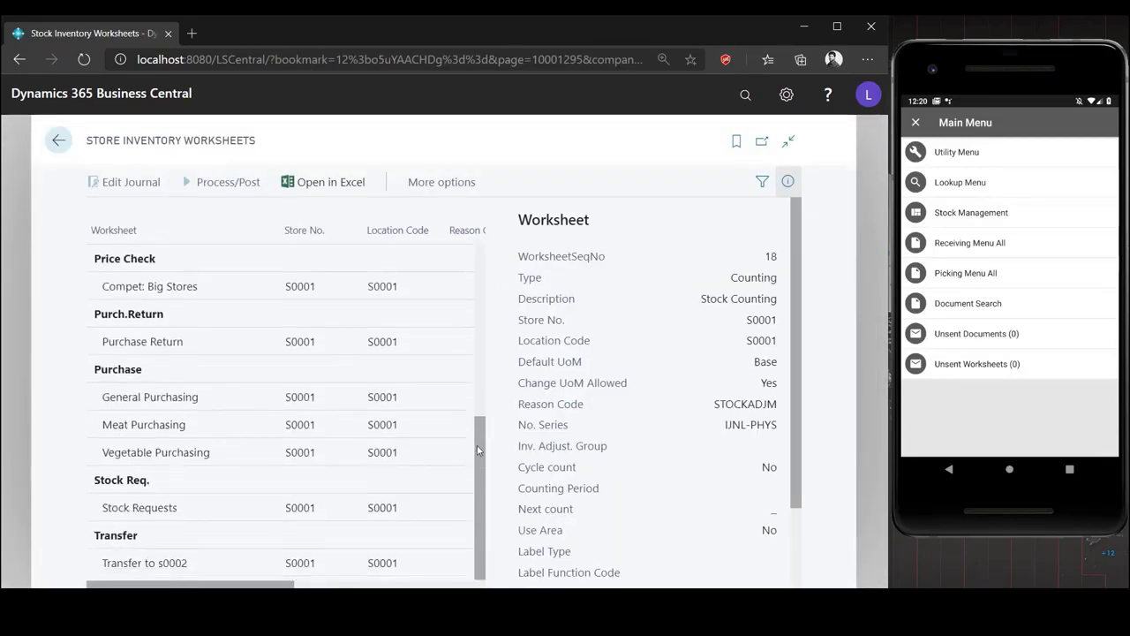
drag(477, 450, 493, 244)
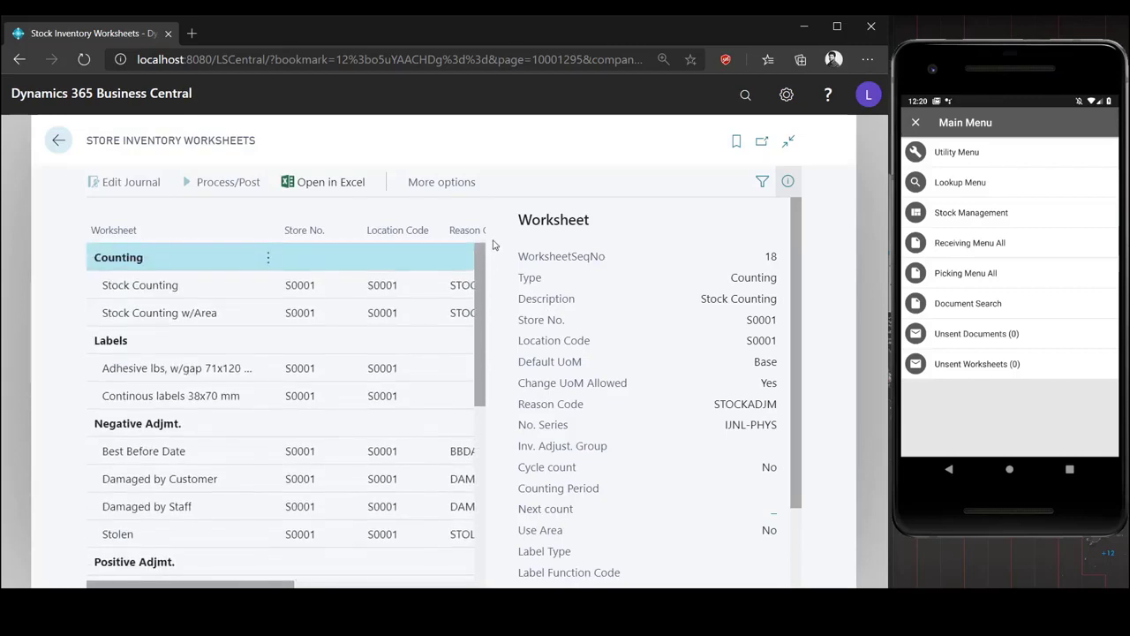
click(101, 289)
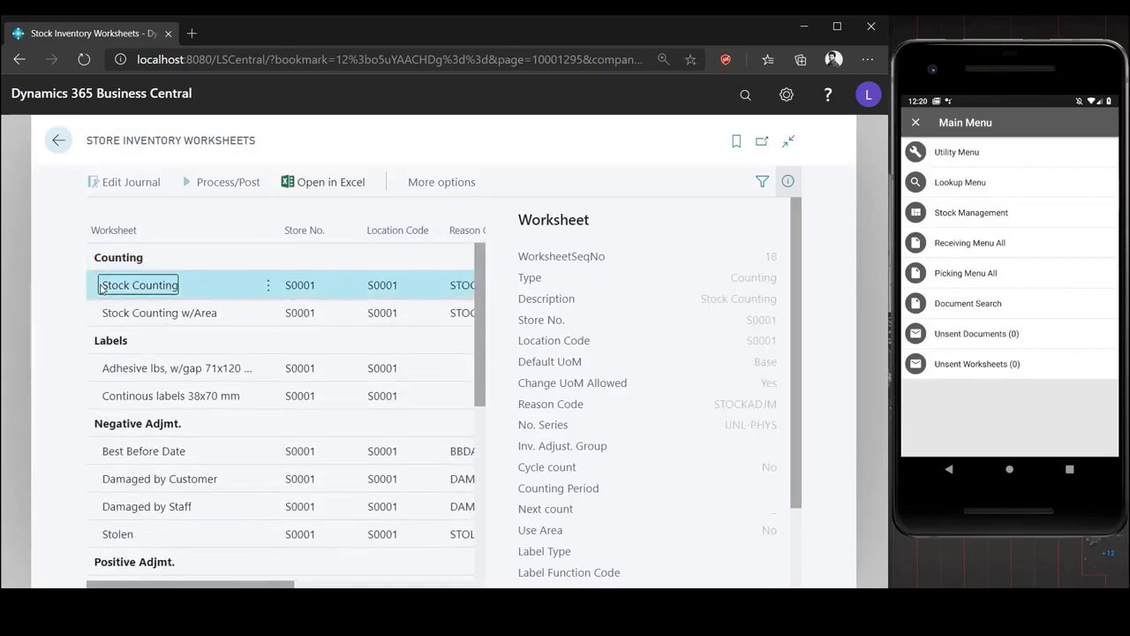
drag(145, 585, 218, 586)
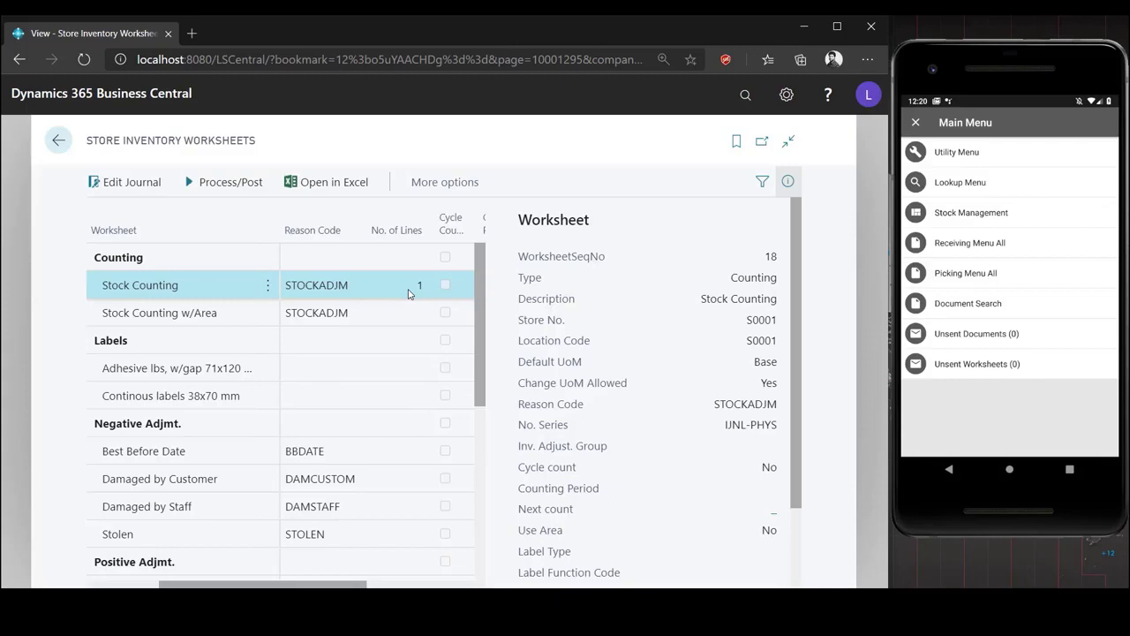
click(126, 189)
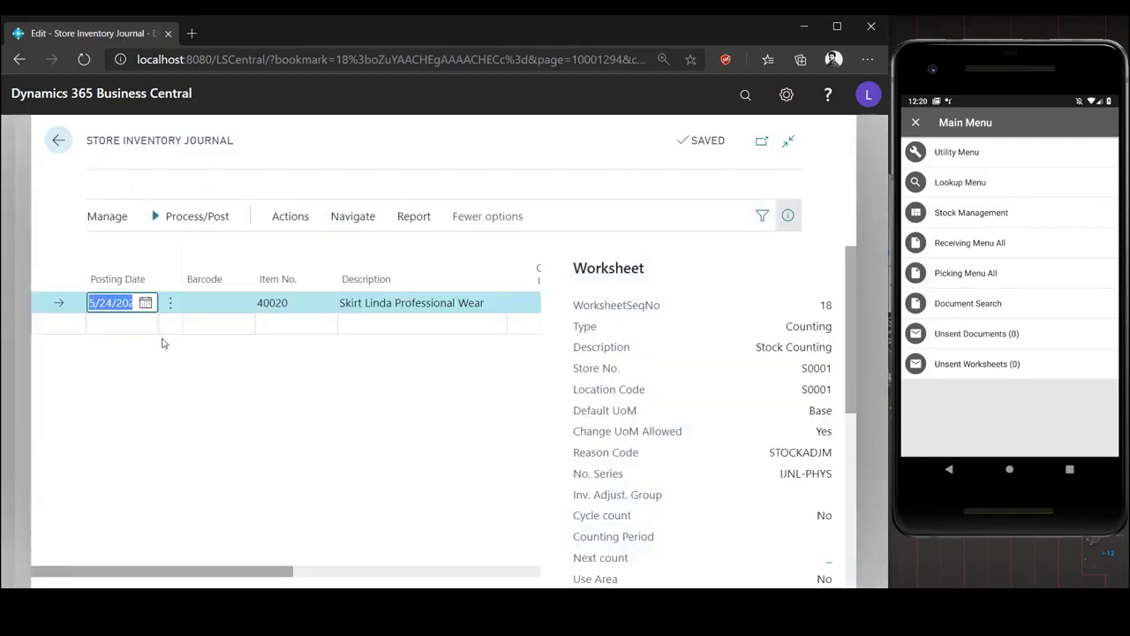
Examine the journal line for item 40020, comparing its physical inventory, base, calculated and adjustment quantities
key(Tab)
key(Tab)
key(Tab)
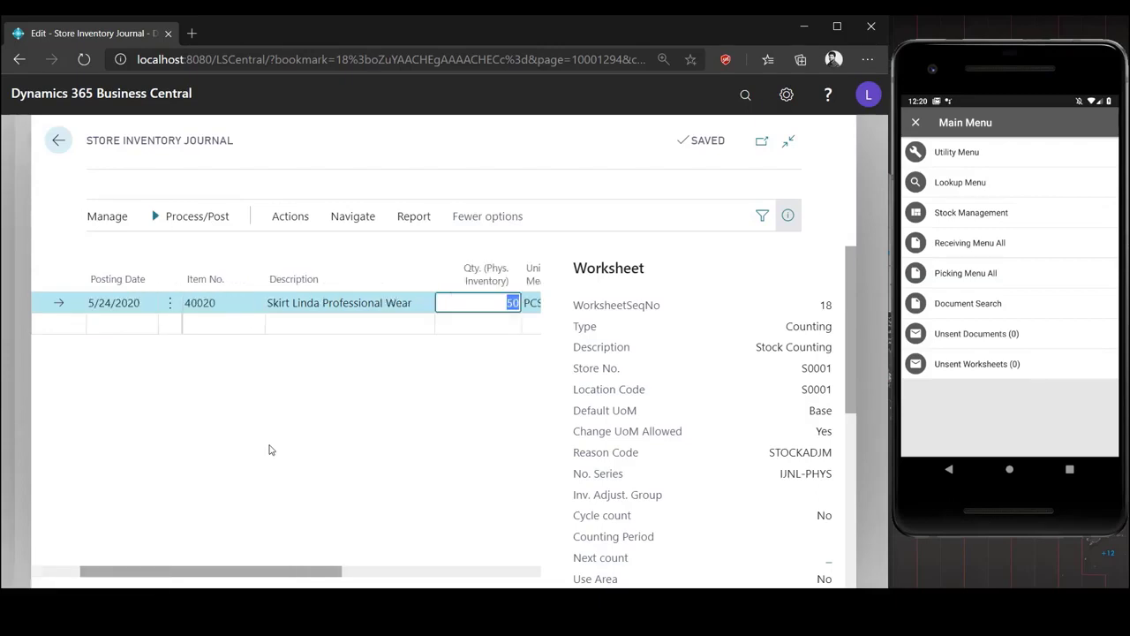
key(Tab)
key(Tab)
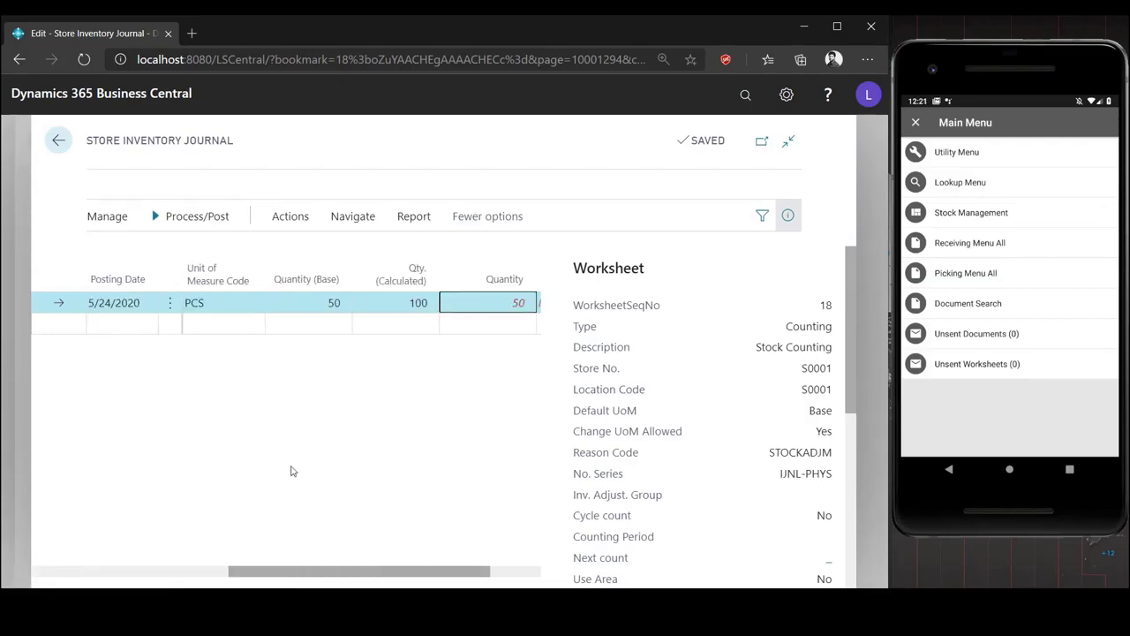
scroll(848, 377, down, 2)
scroll(848, 377, up, 3)
drag(315, 572, 117, 571)
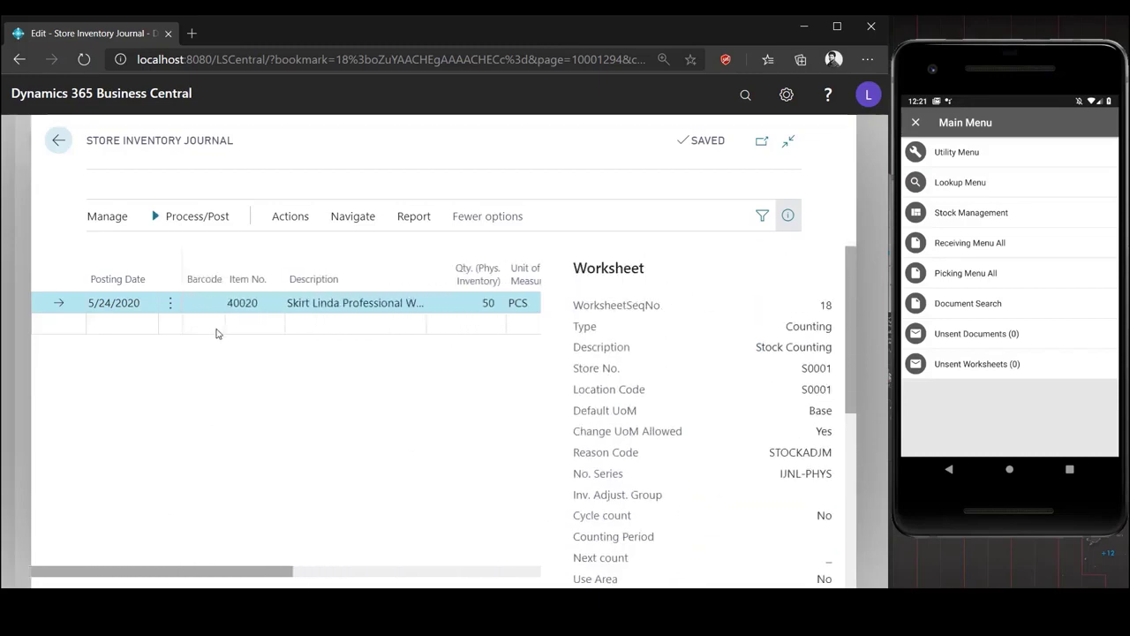
Post the Stock Counting journal, acknowledge the posting, and leave the worksheets list for the home page
click(196, 217)
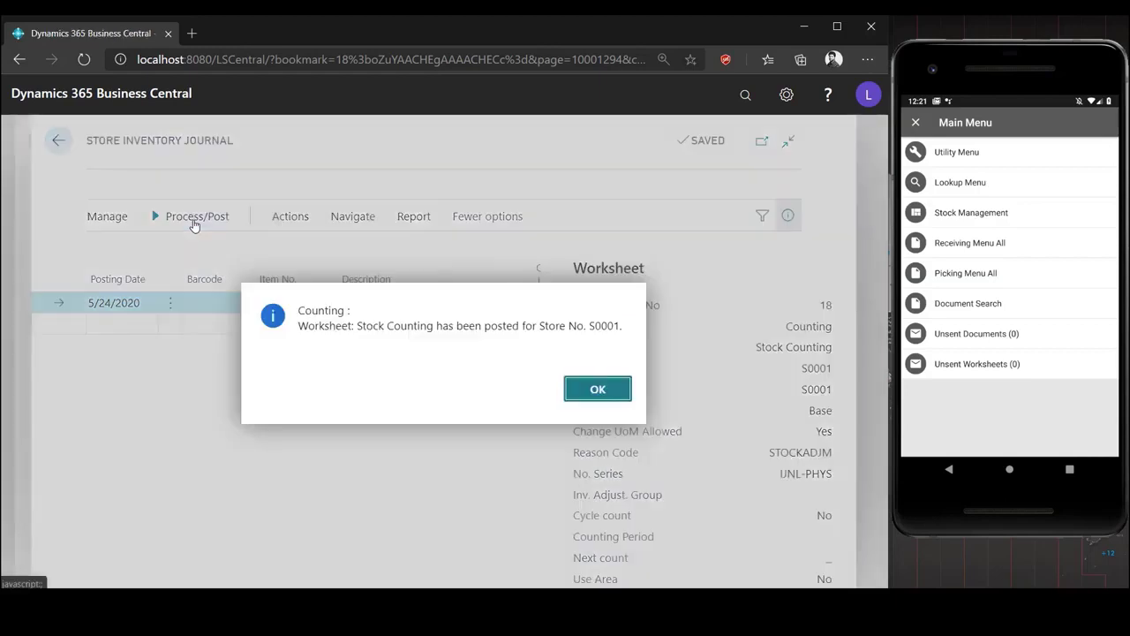
click(588, 390)
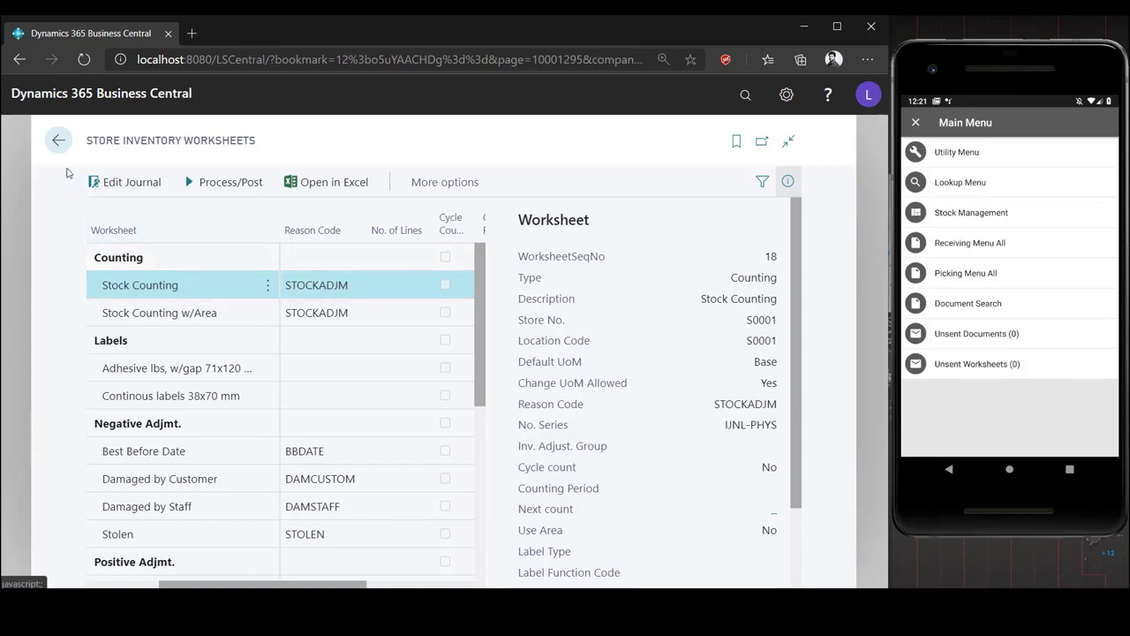
click(56, 146)
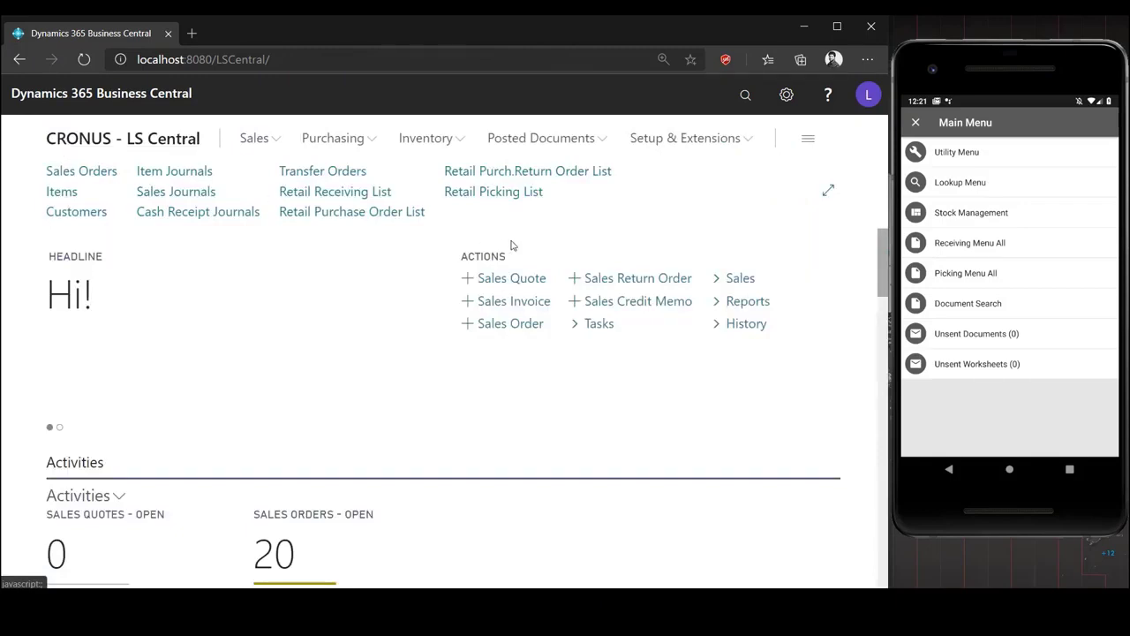
Open the Store Inventory Worksheet Setup list from the Store inventory Administration pages
click(806, 146)
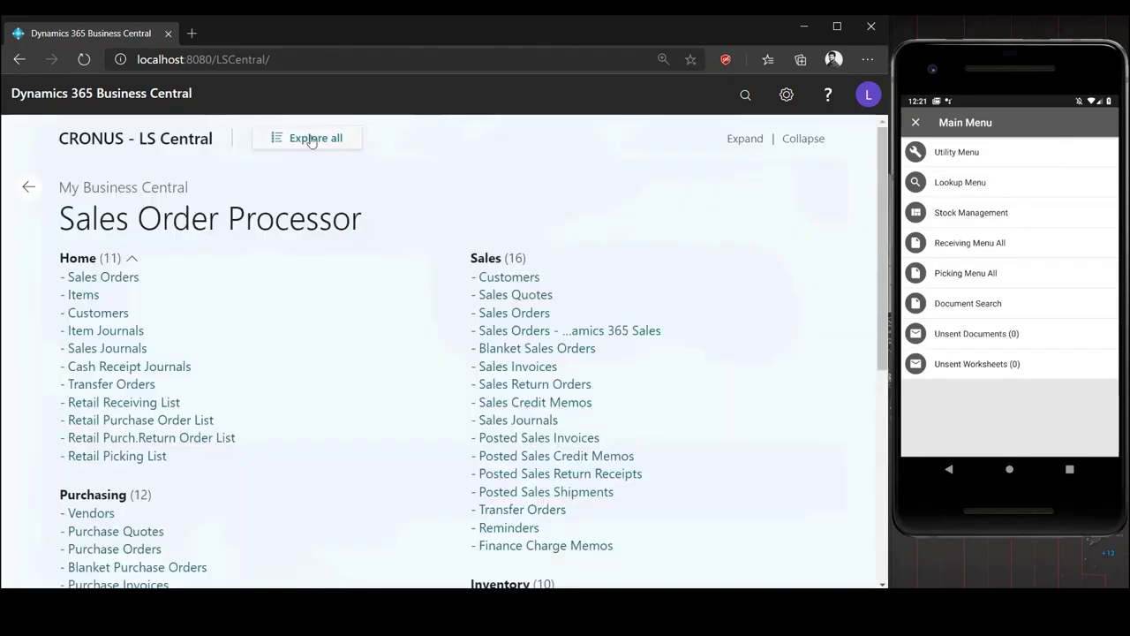
click(309, 138)
scroll(285, 274, down, 3)
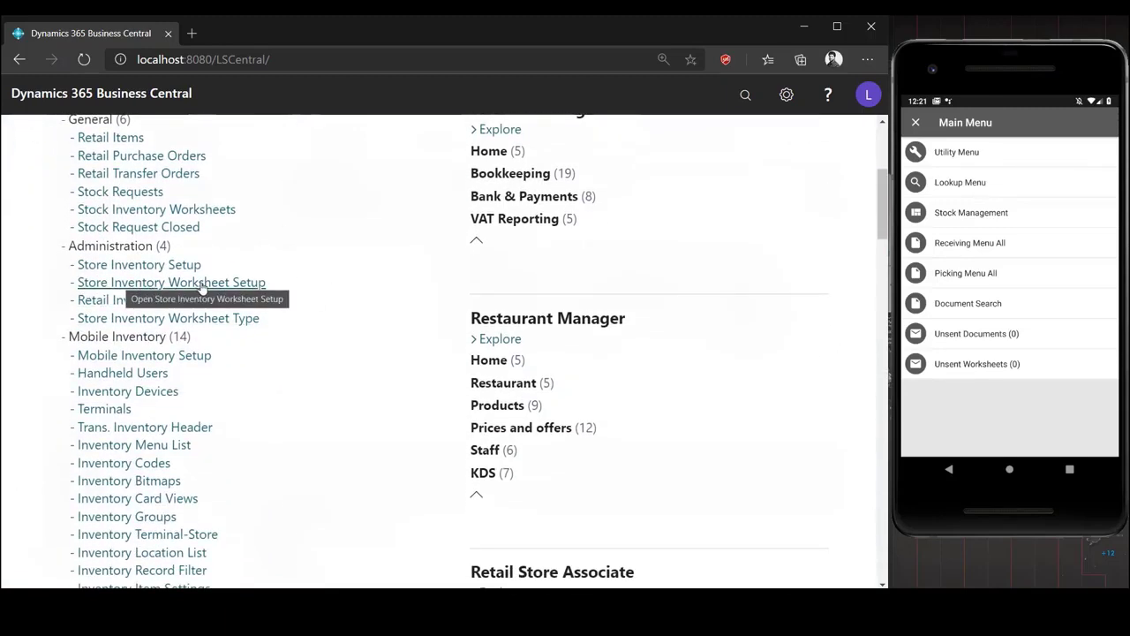
click(173, 283)
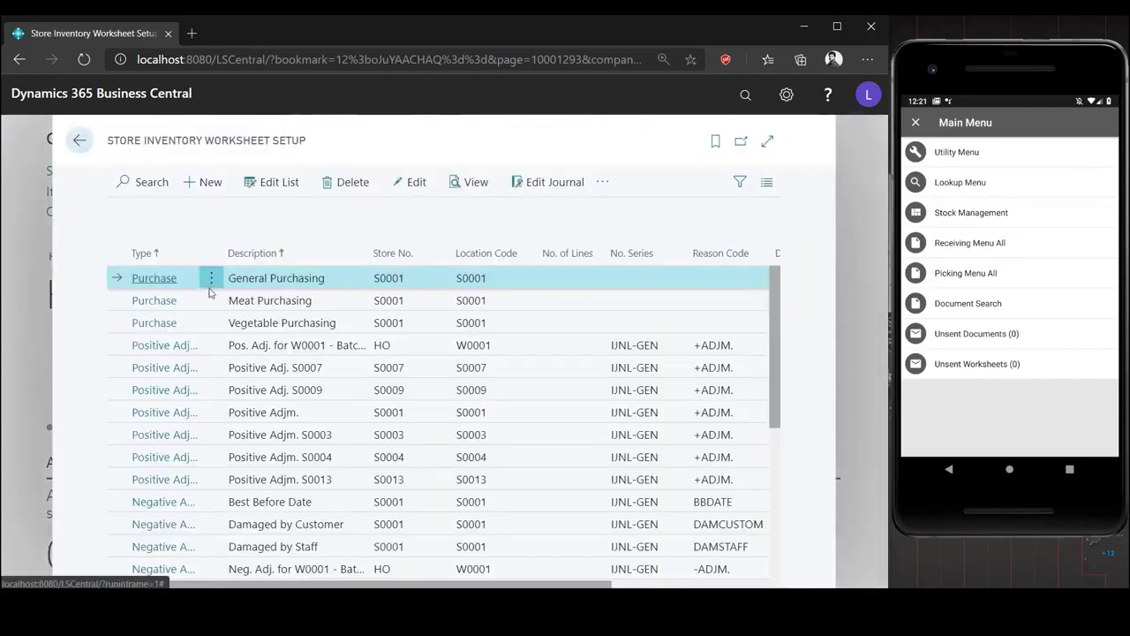
Filter the worksheet setup list by Type to show only Counting worksheets, and close the filter pane
click(739, 184)
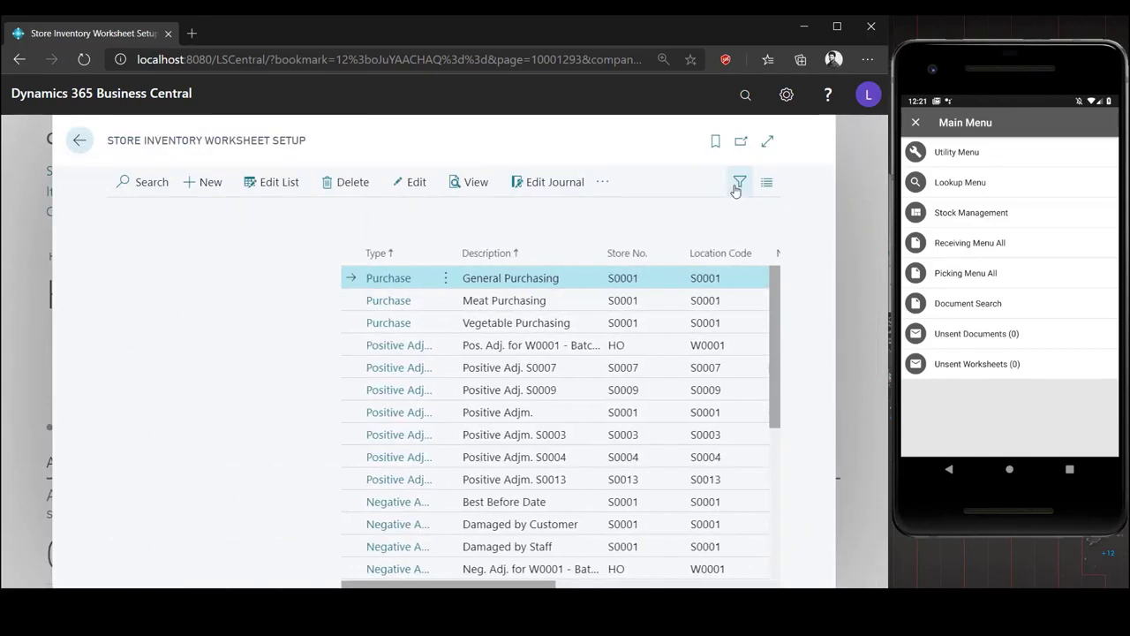
click(144, 336)
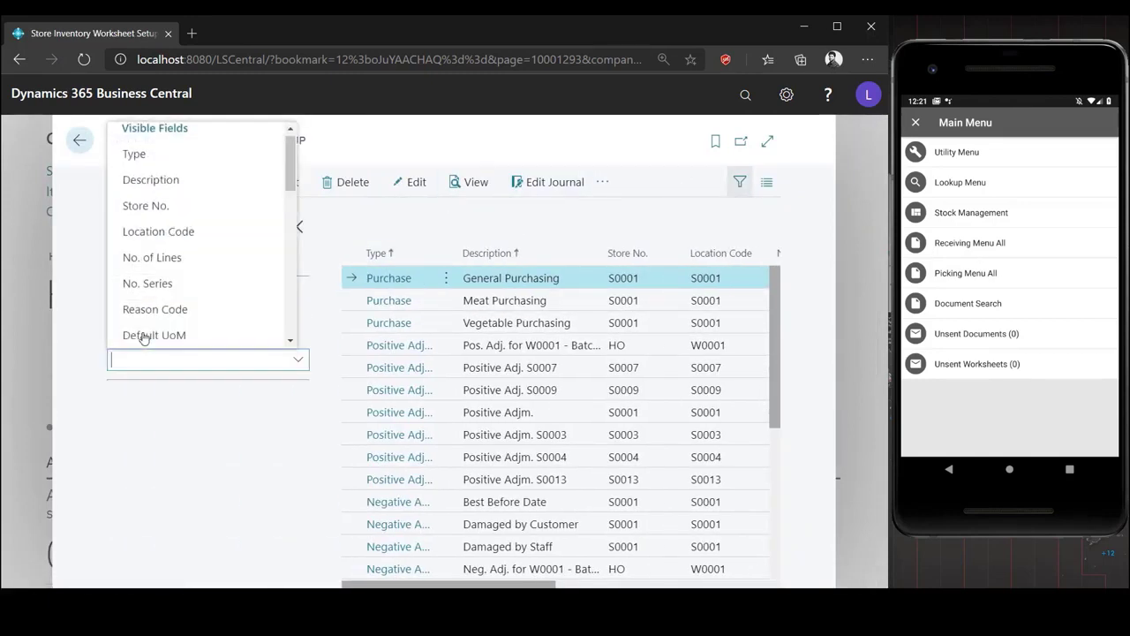
click(156, 159)
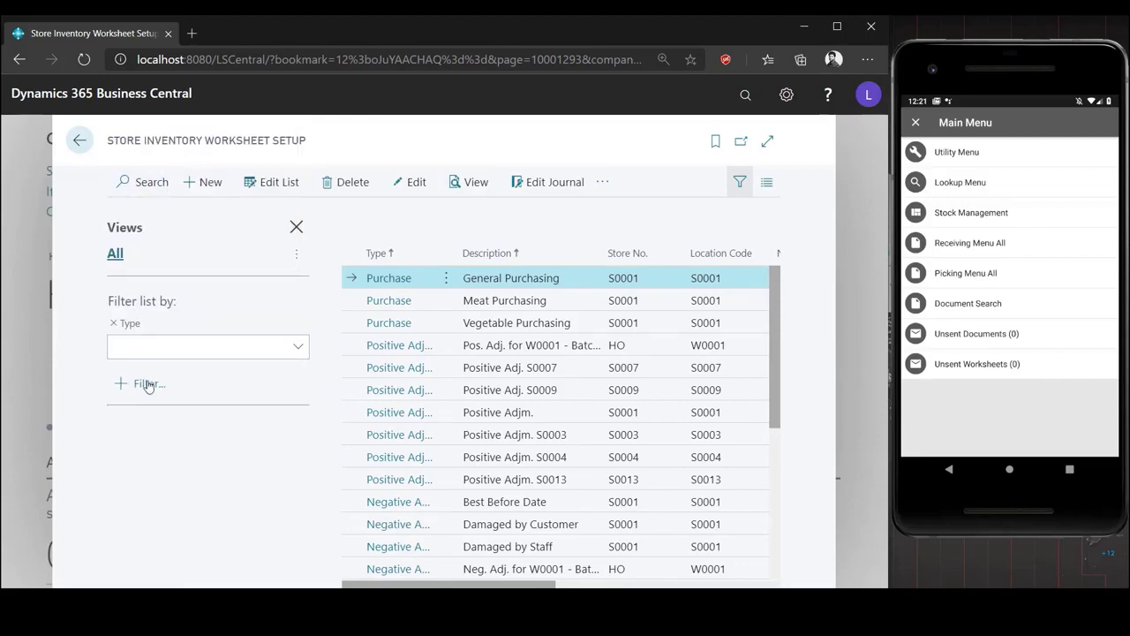
click(218, 347)
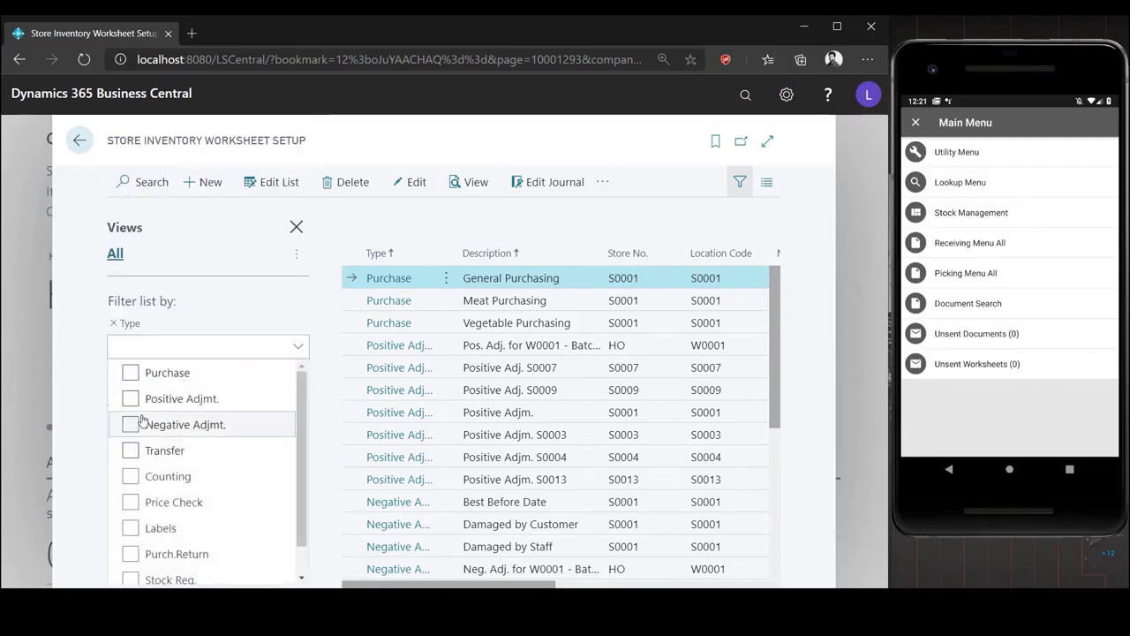
click(130, 476)
click(296, 227)
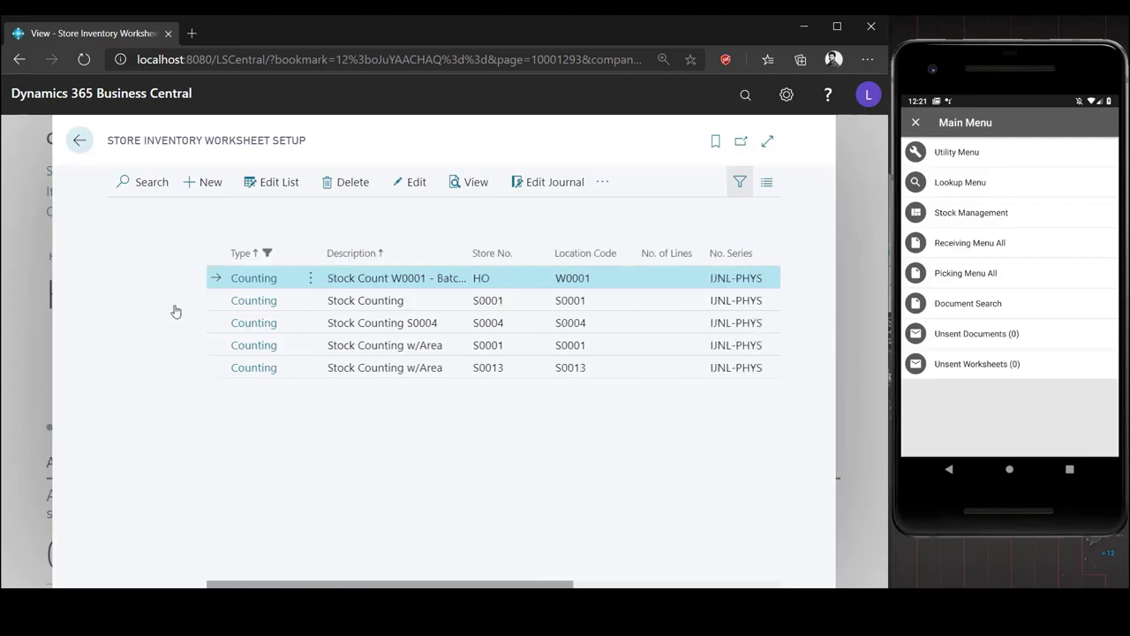
Enable Show Item Details for the Stock Counting worksheet of store S0001 in the editable list, and return to the home page
click(115, 304)
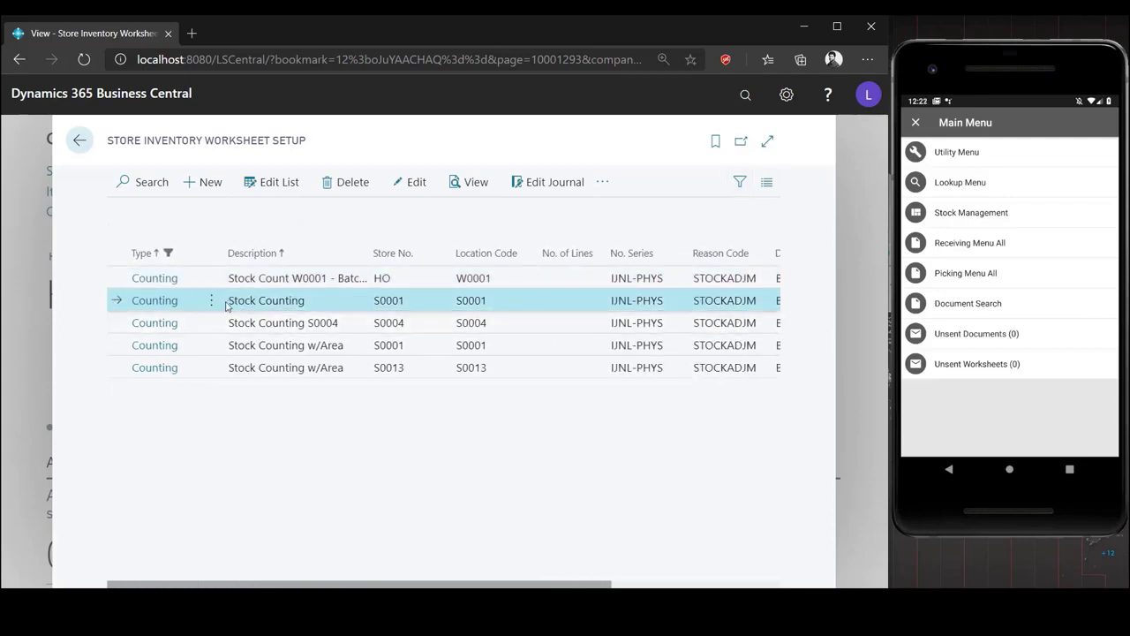
click(290, 189)
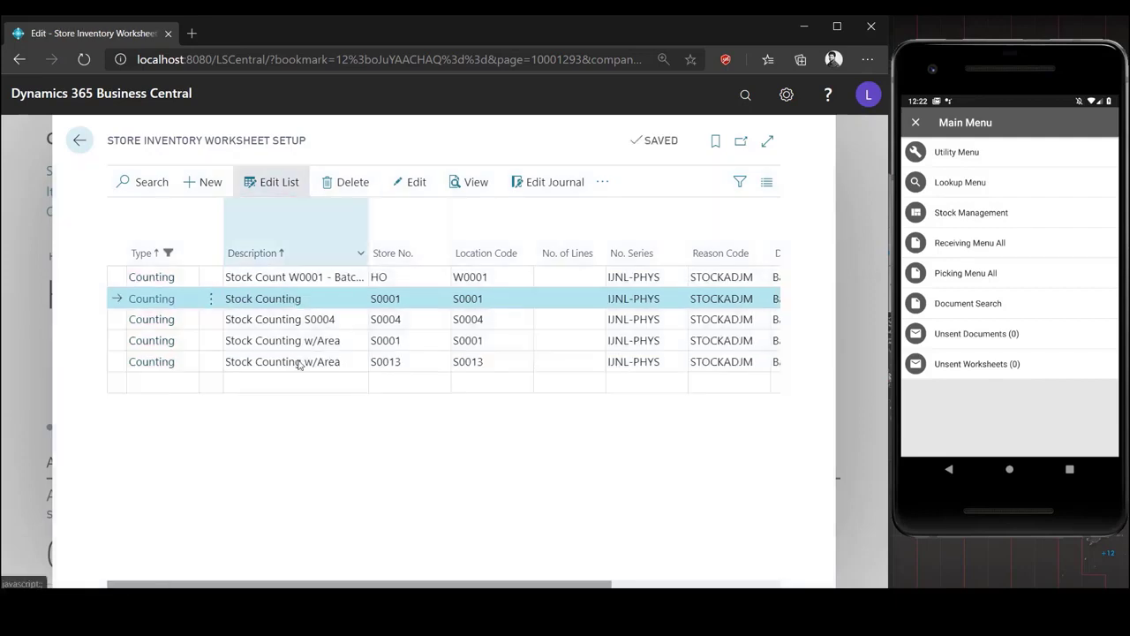
drag(216, 585, 389, 584)
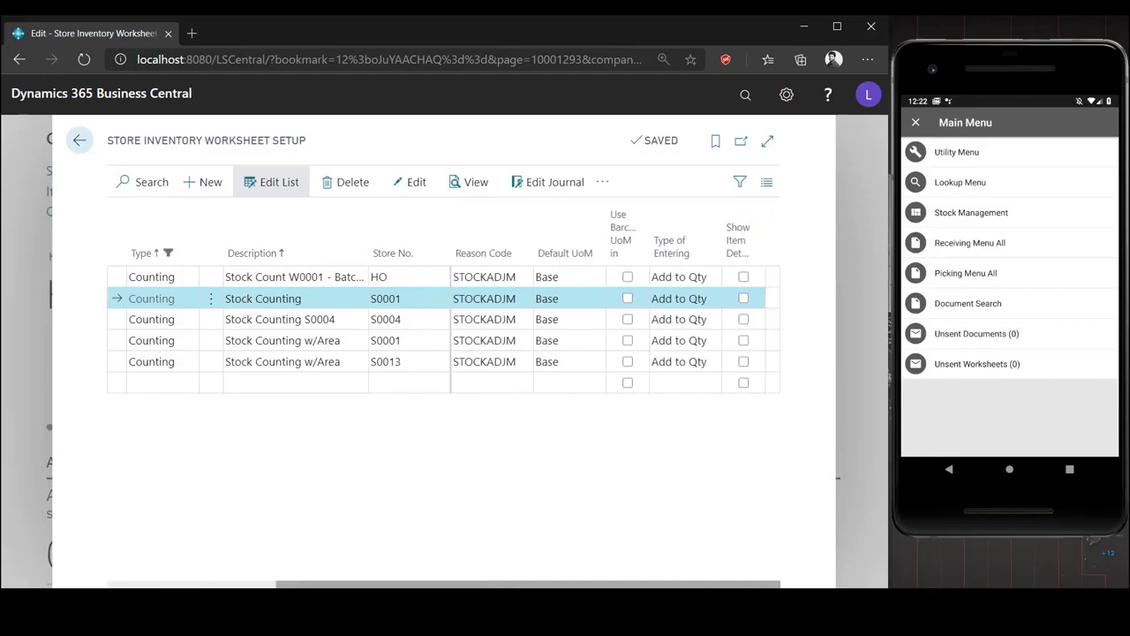
click(743, 299)
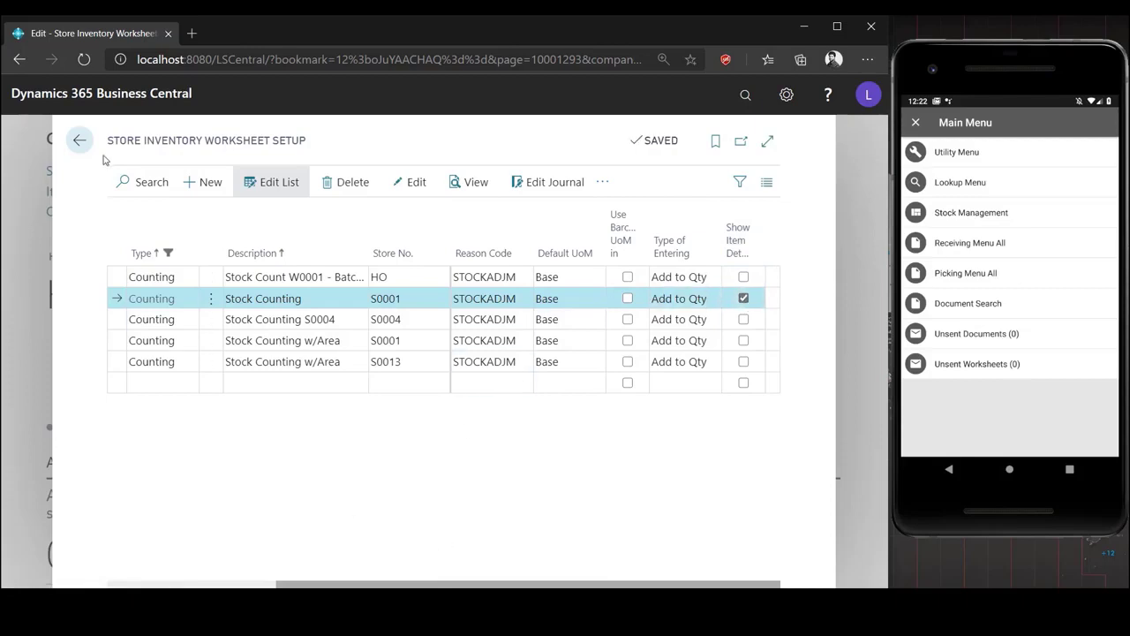
click(79, 141)
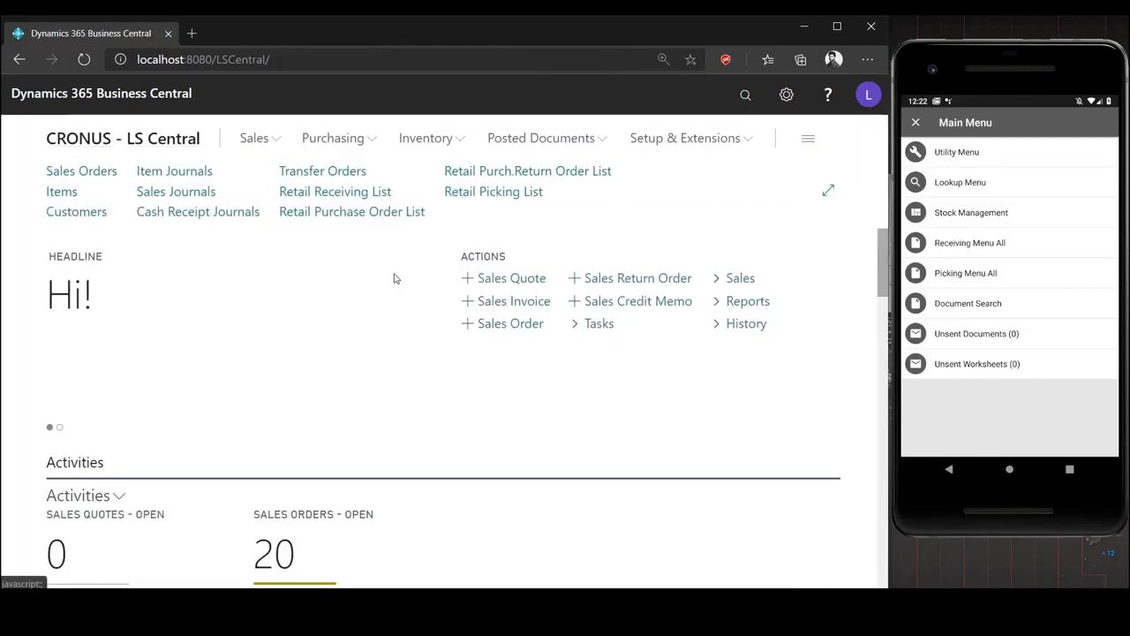
Switch to the LS Retail Inventory app on the phone and log out from the main menu, confirming the logout
click(937, 426)
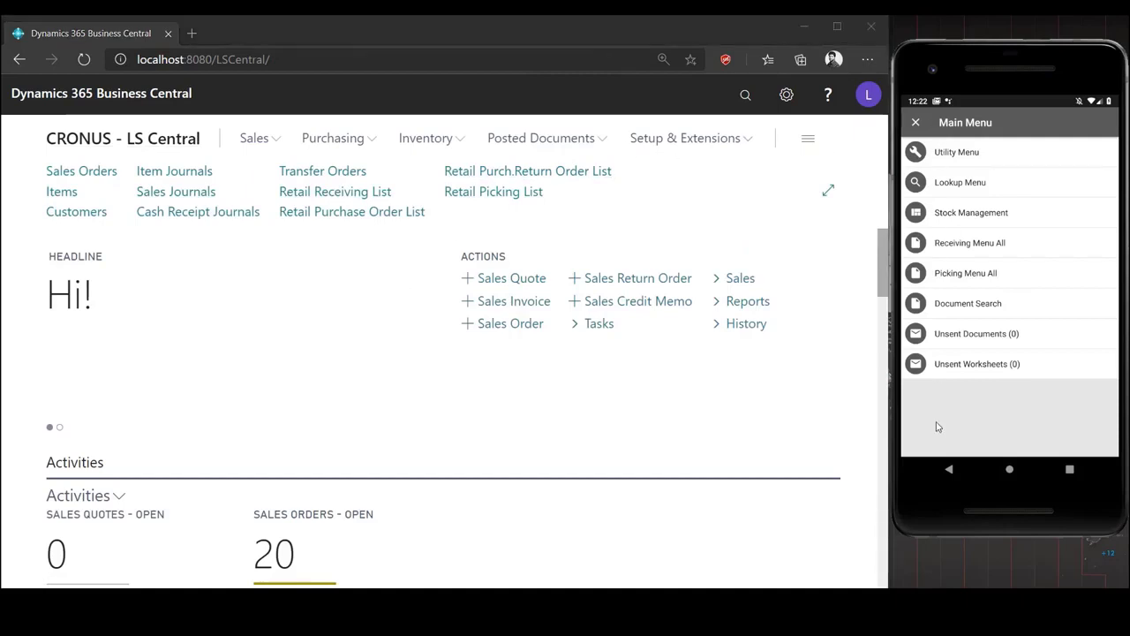
click(915, 123)
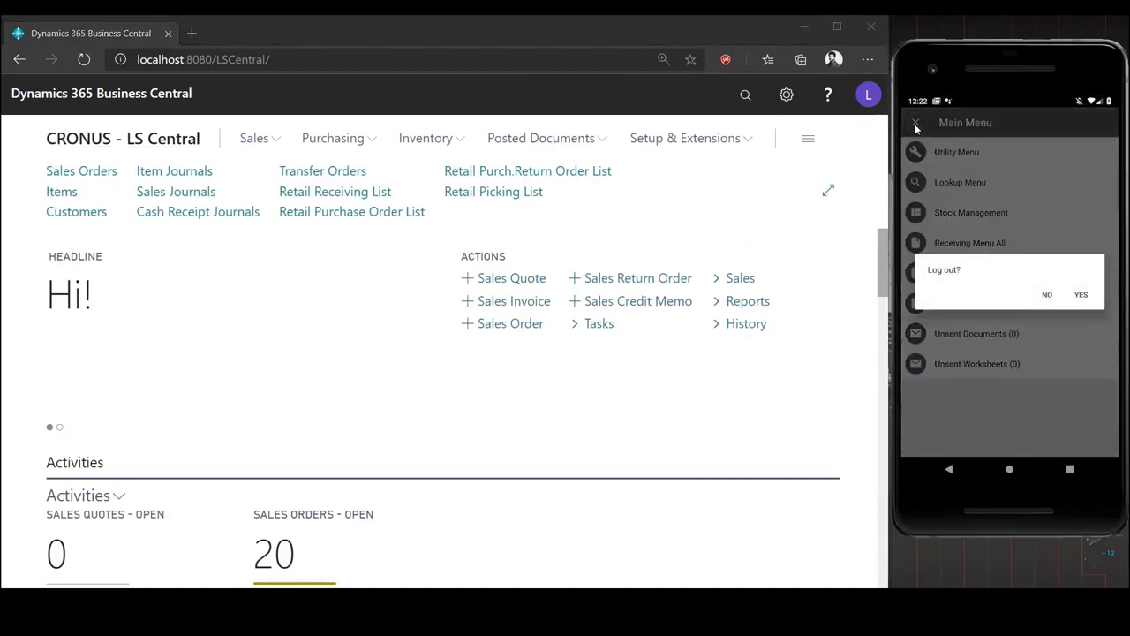
click(1080, 295)
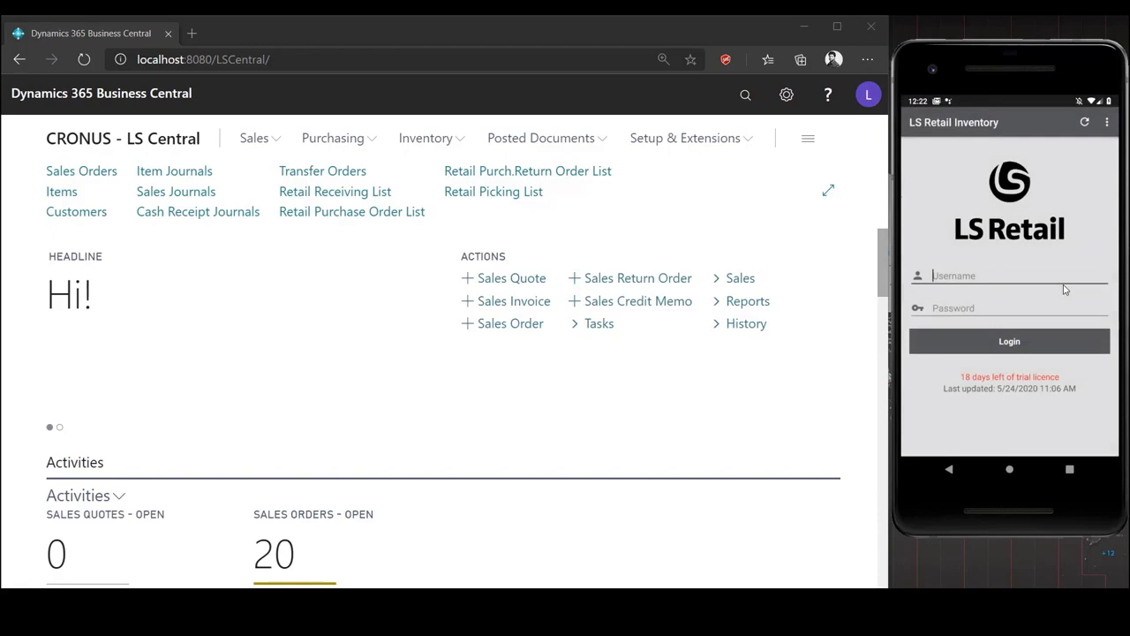
Clear the local database in the mobile app's replication settings, confirm, and return to the login screen
click(1107, 123)
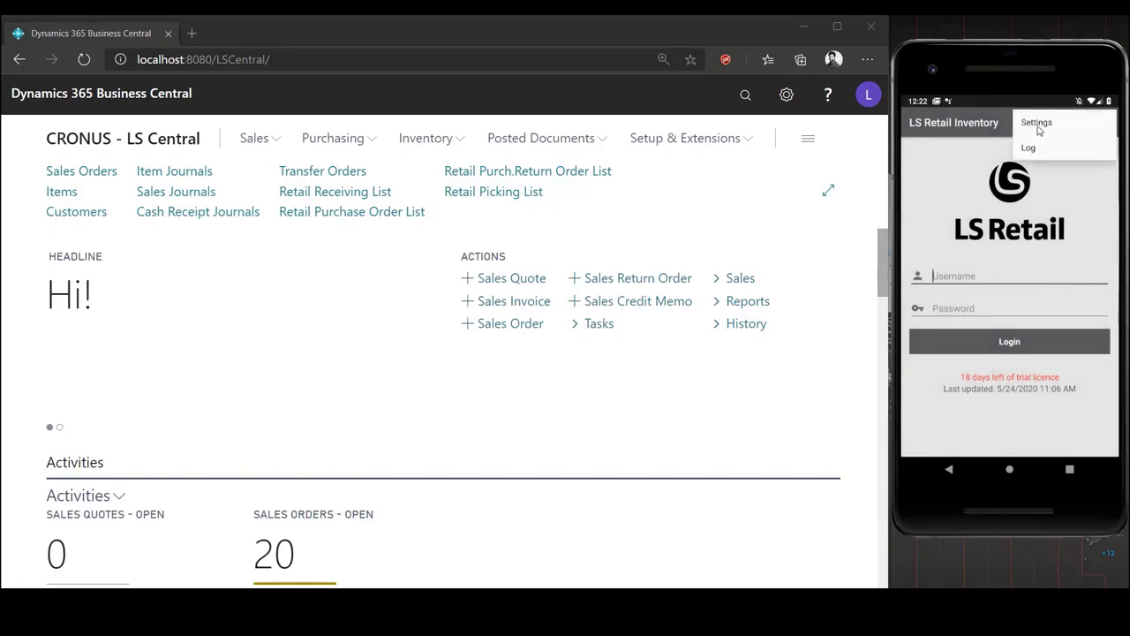
click(1038, 125)
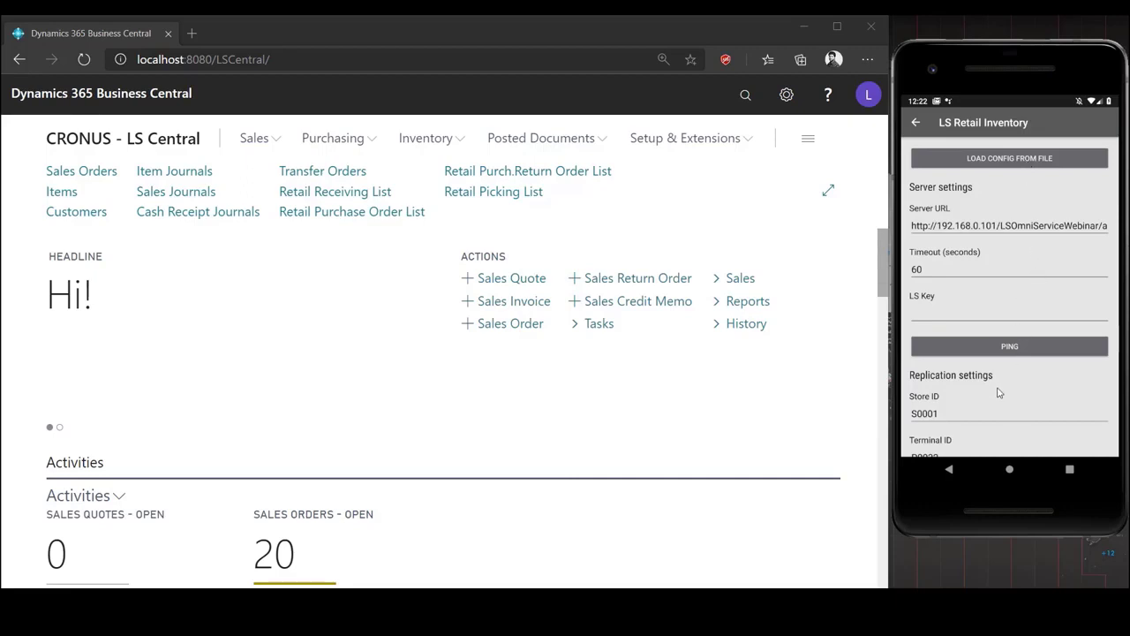
scroll(998, 392, down, 3)
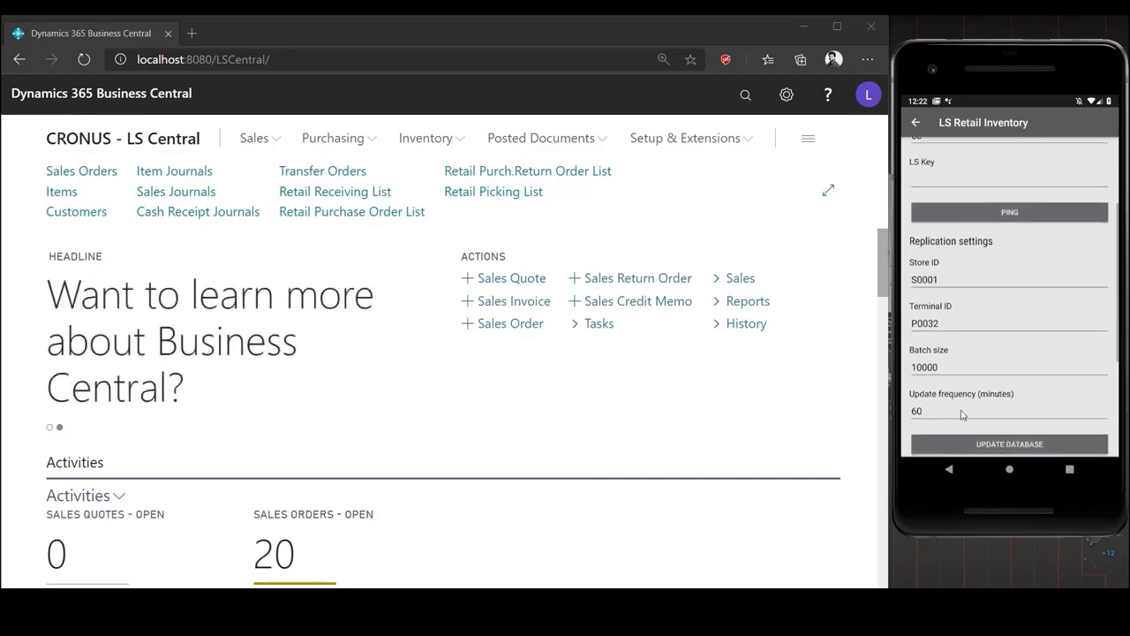
scroll(958, 393, down, 2)
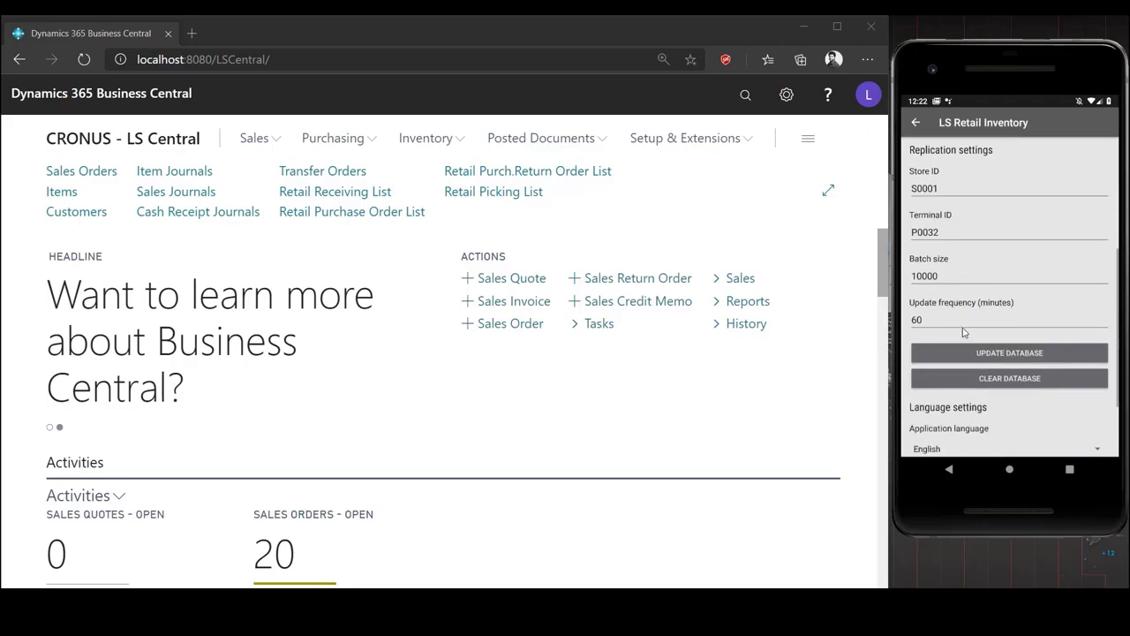
click(946, 380)
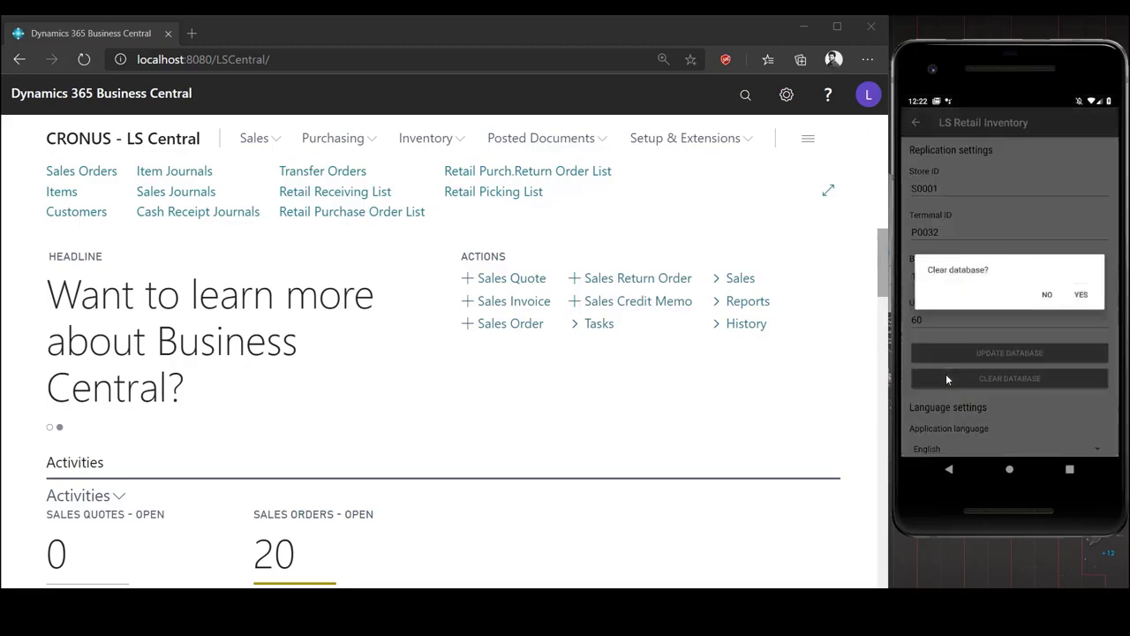
click(1081, 297)
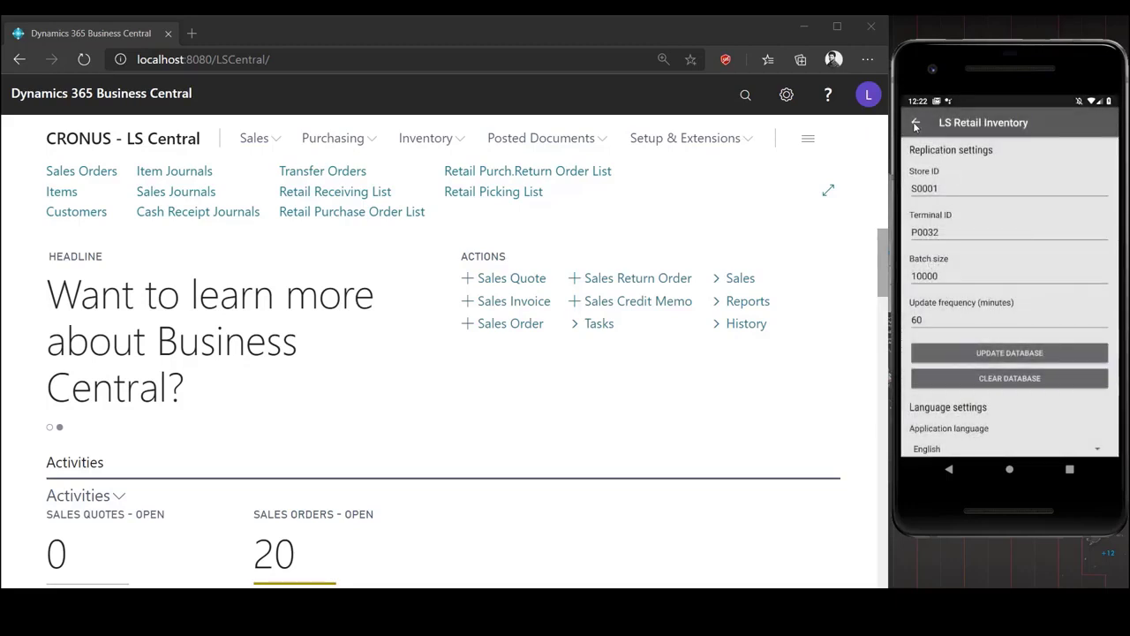
click(916, 124)
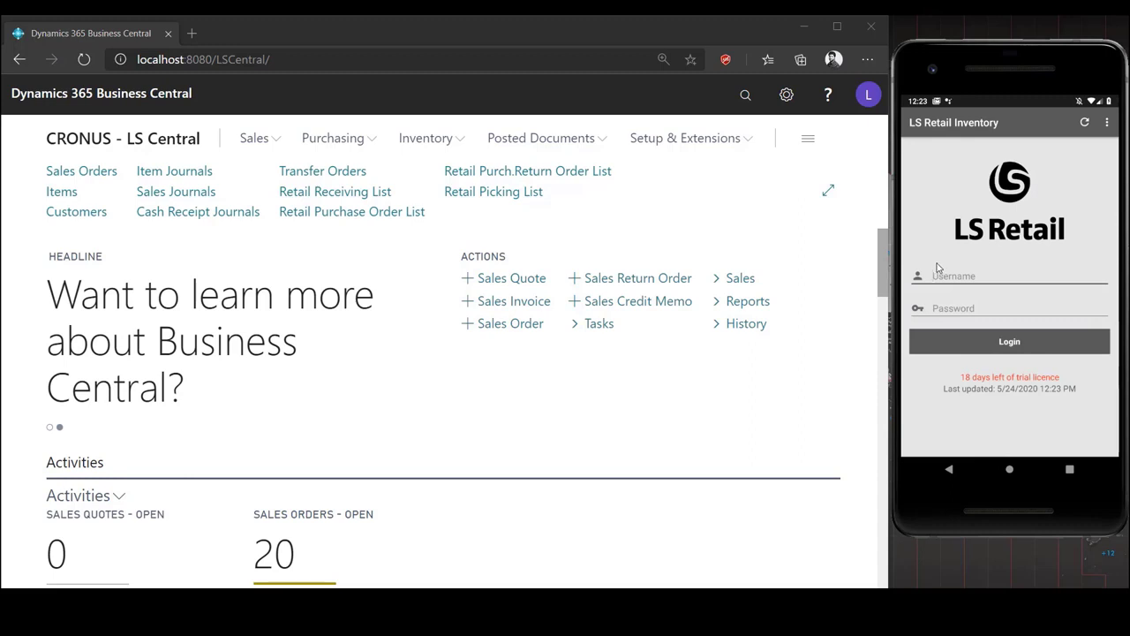
Log in to the mobile inventory app with the staff username, leaving the password empty
text(150)
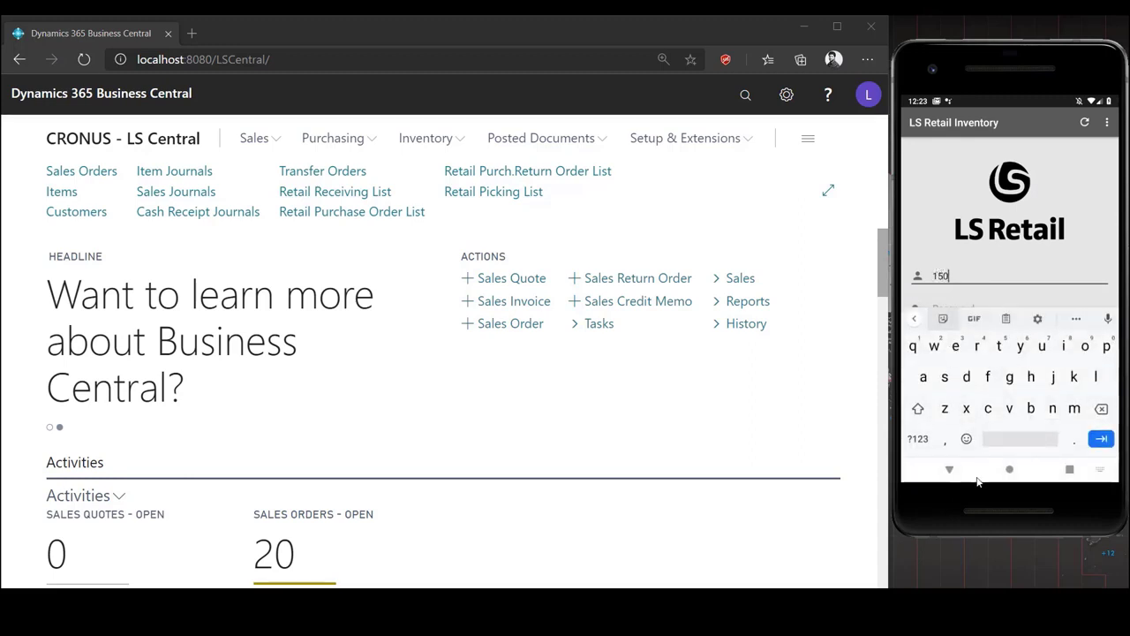
click(950, 469)
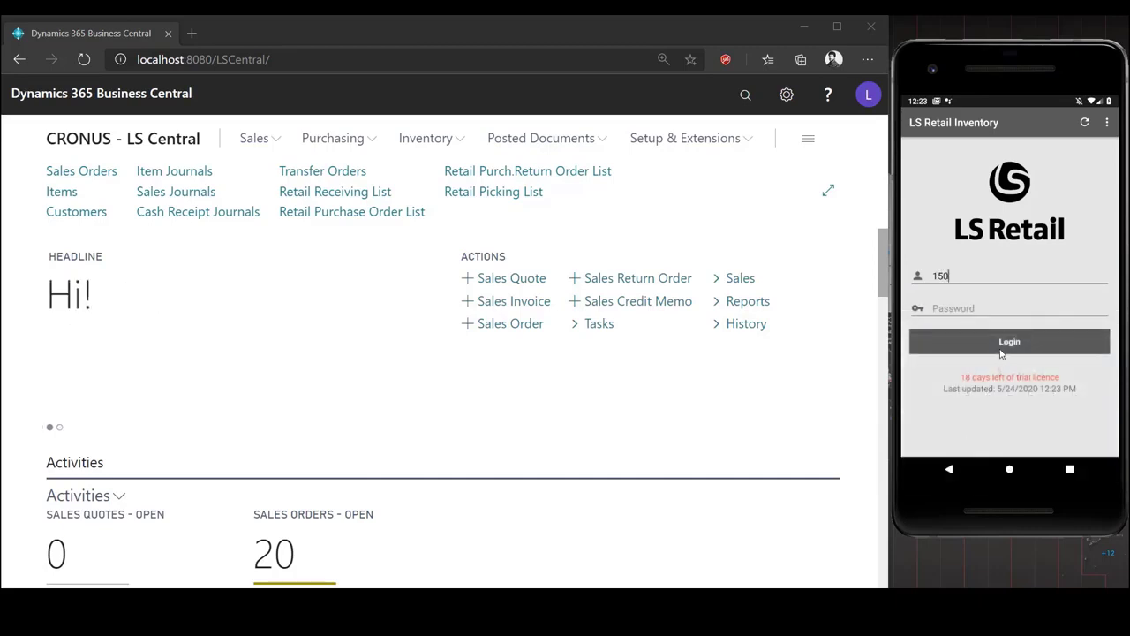
click(1004, 344)
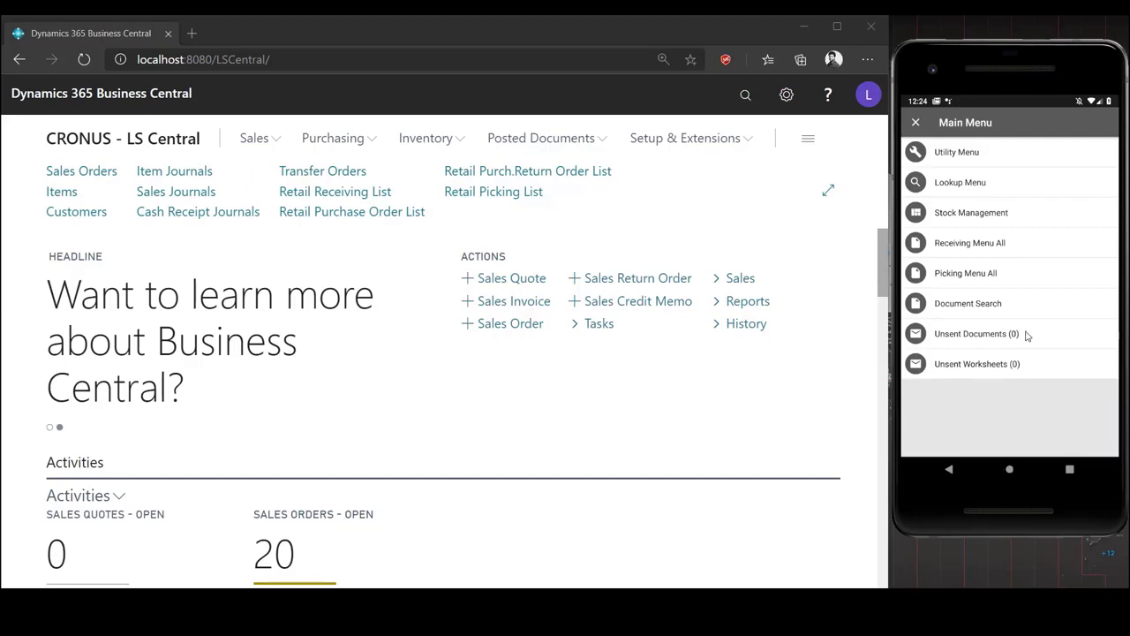
Open the Stock Counting worksheet without area from Stock Management in the mobile app
click(956, 214)
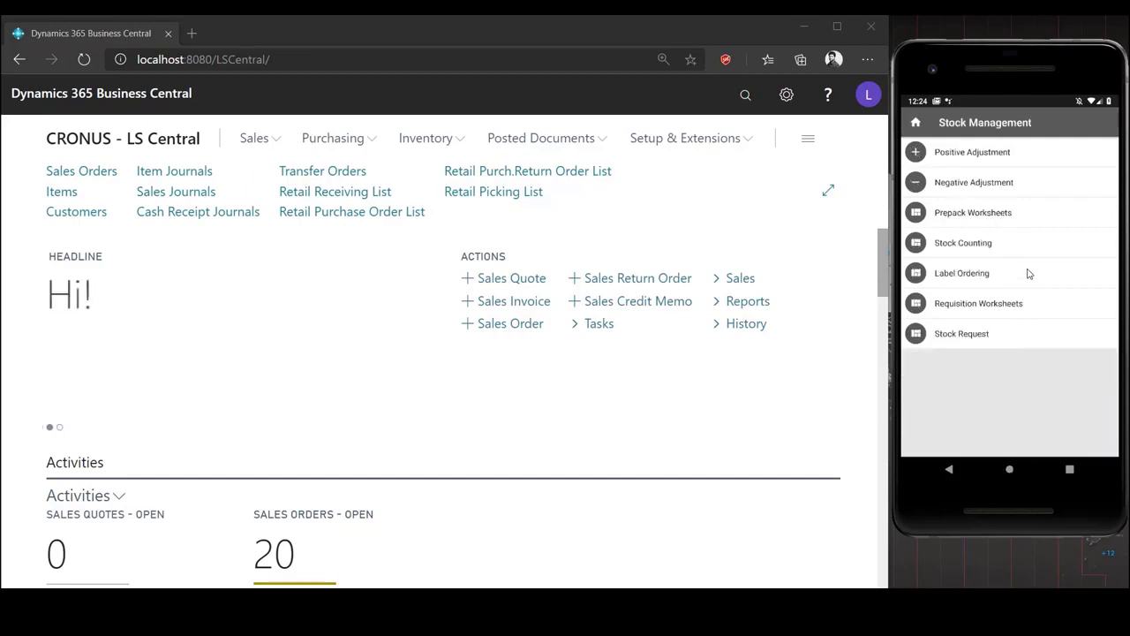
click(968, 249)
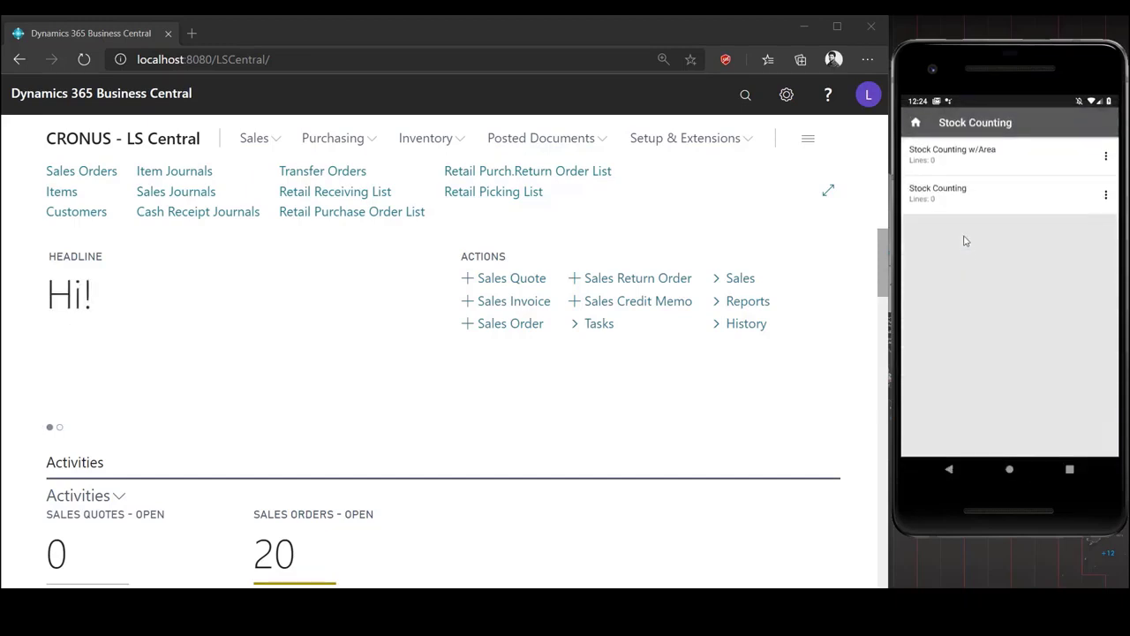
click(963, 196)
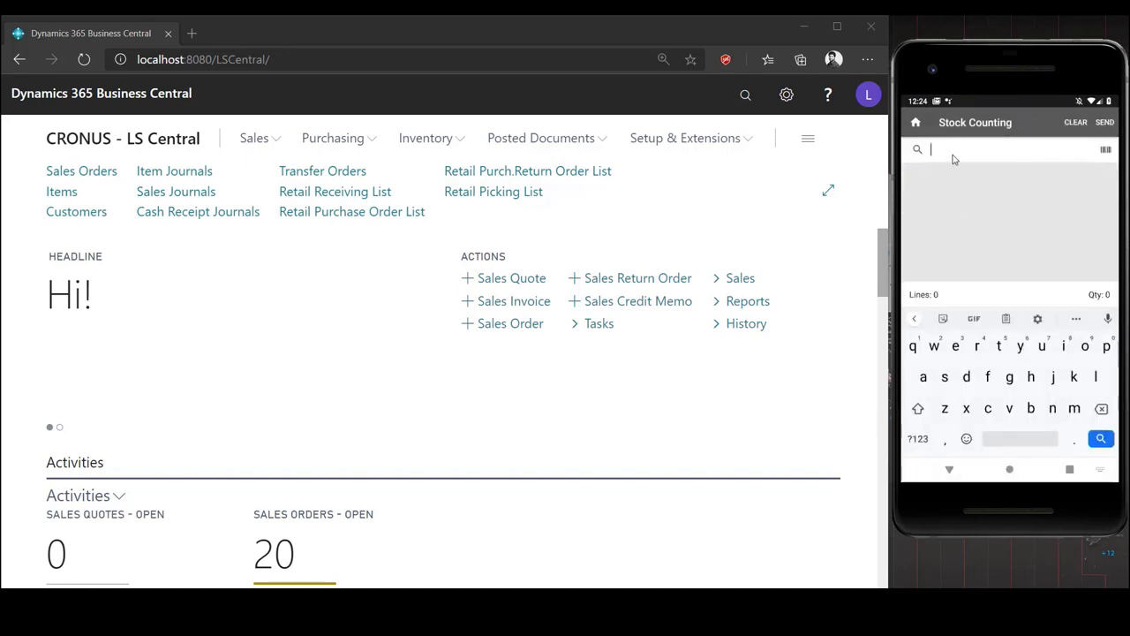
Search the counting worksheet for item 40020 and select variant BLACK - 38 to view its item details
text(40020)
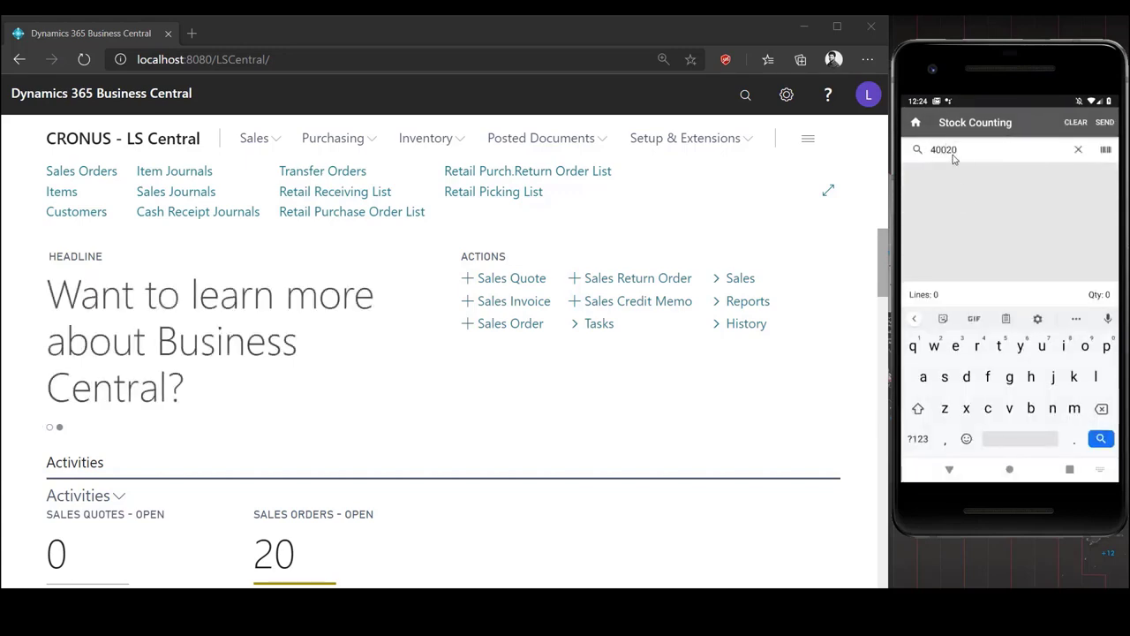
click(1102, 439)
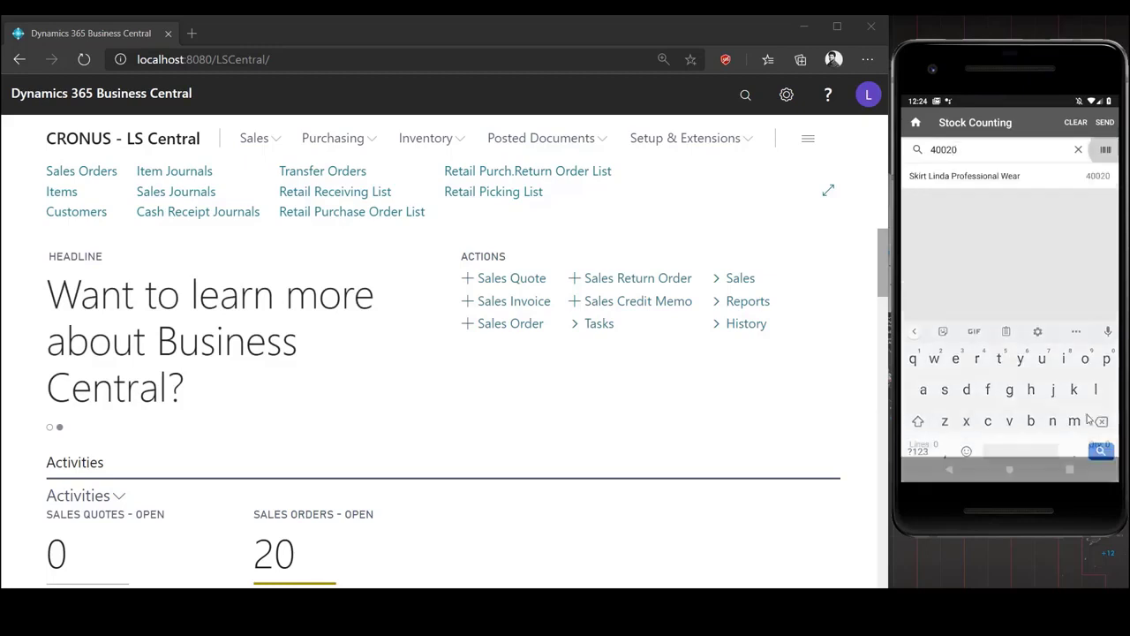
click(952, 182)
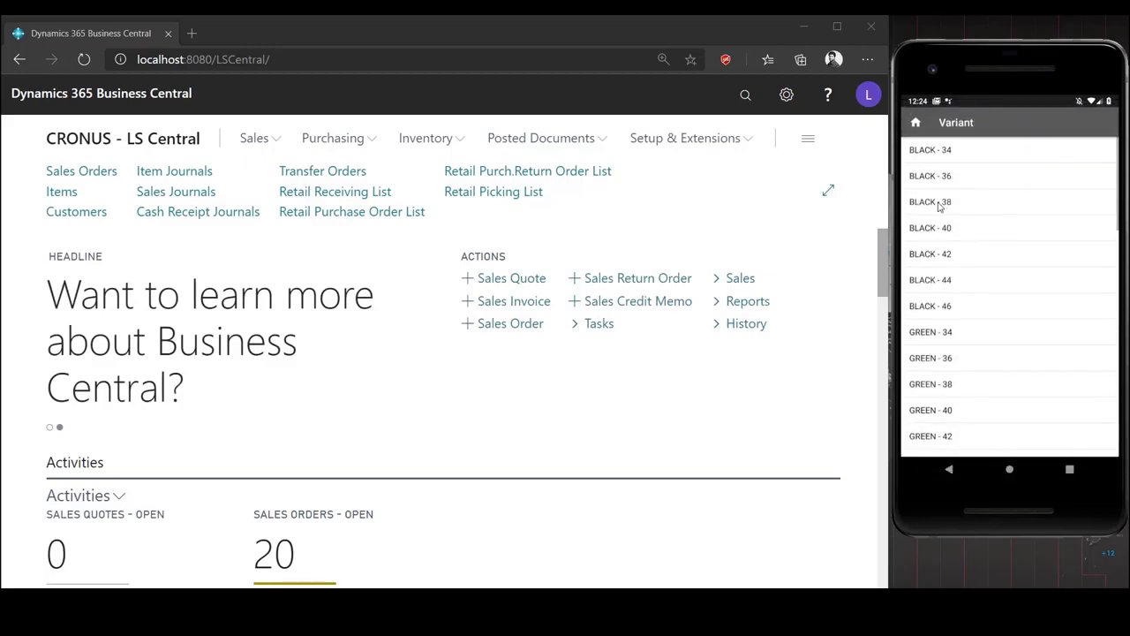
click(939, 205)
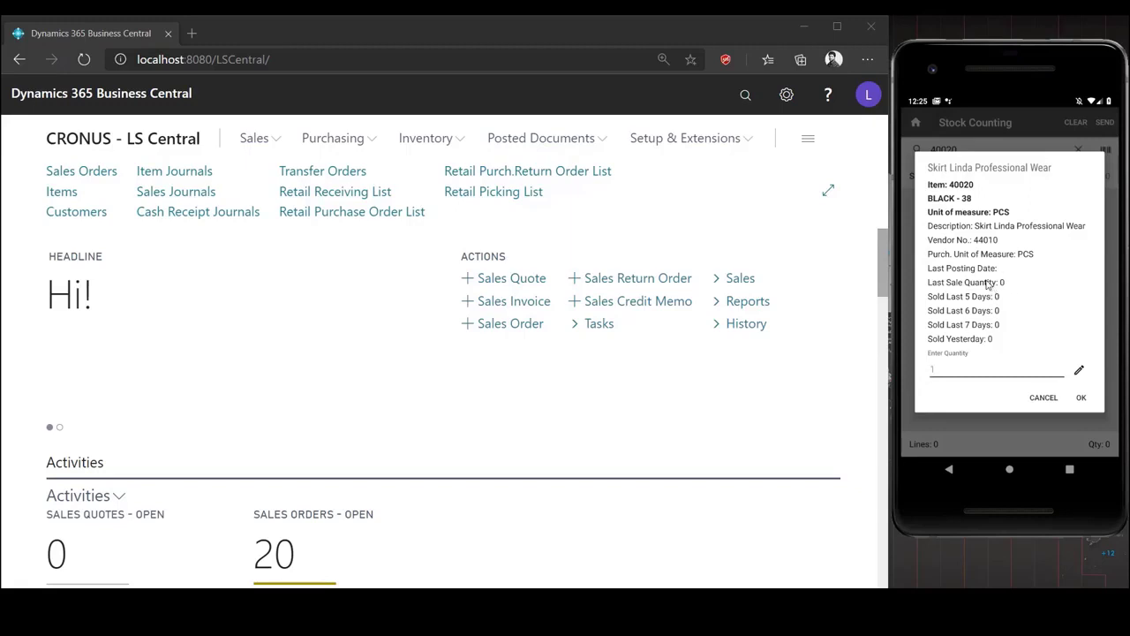
Cancel the quantity entry, clear the item search, and leave the counting worksheet
click(1042, 399)
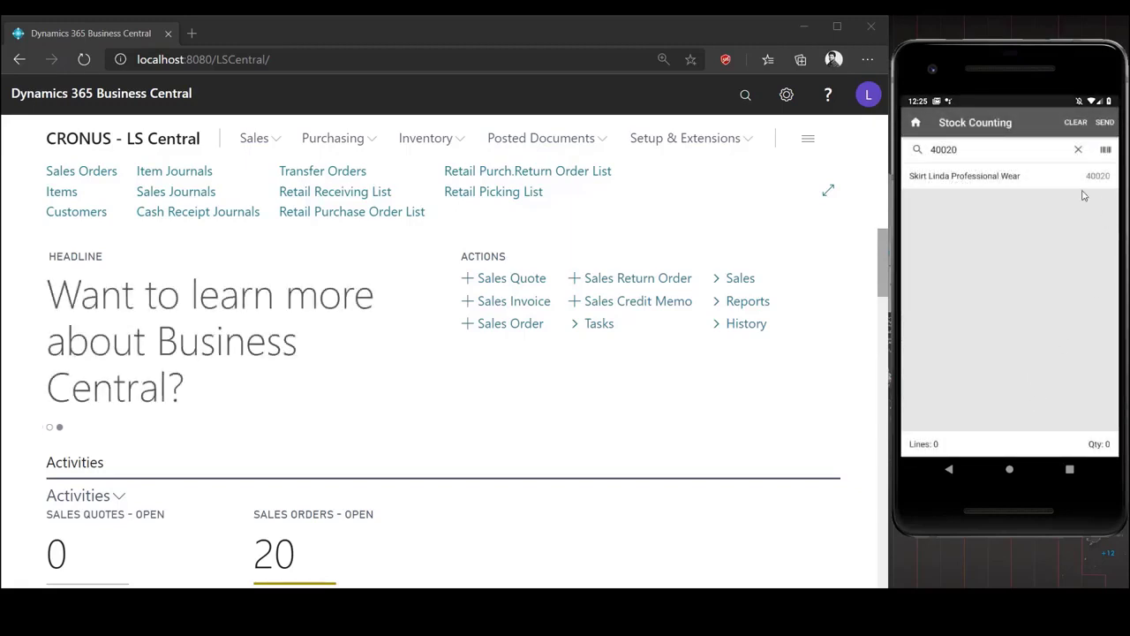
click(1078, 152)
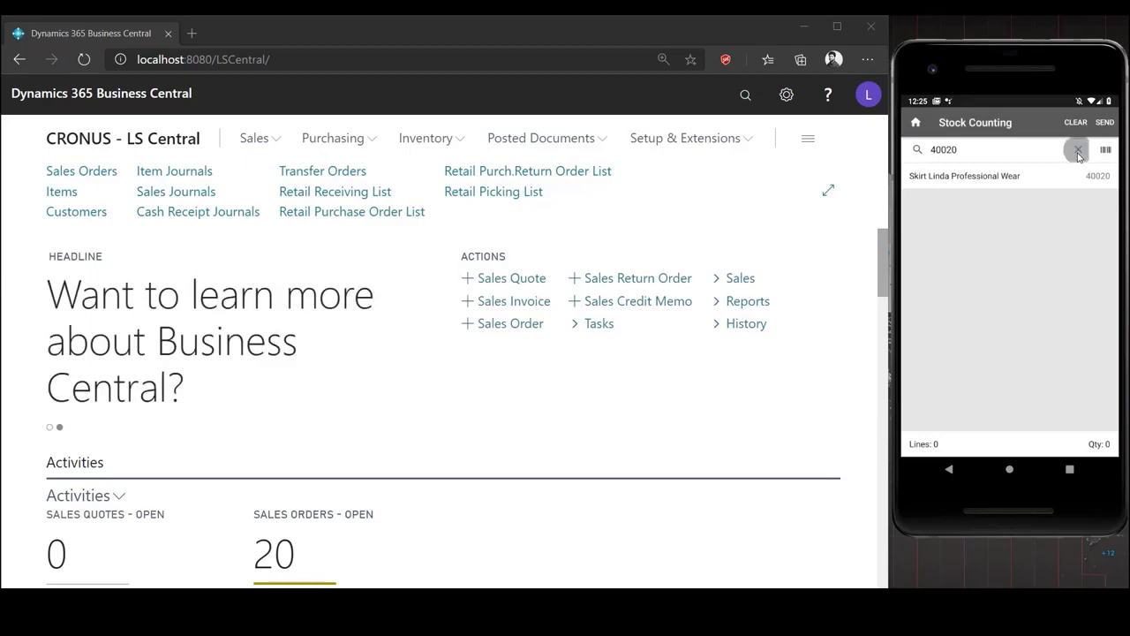
click(918, 125)
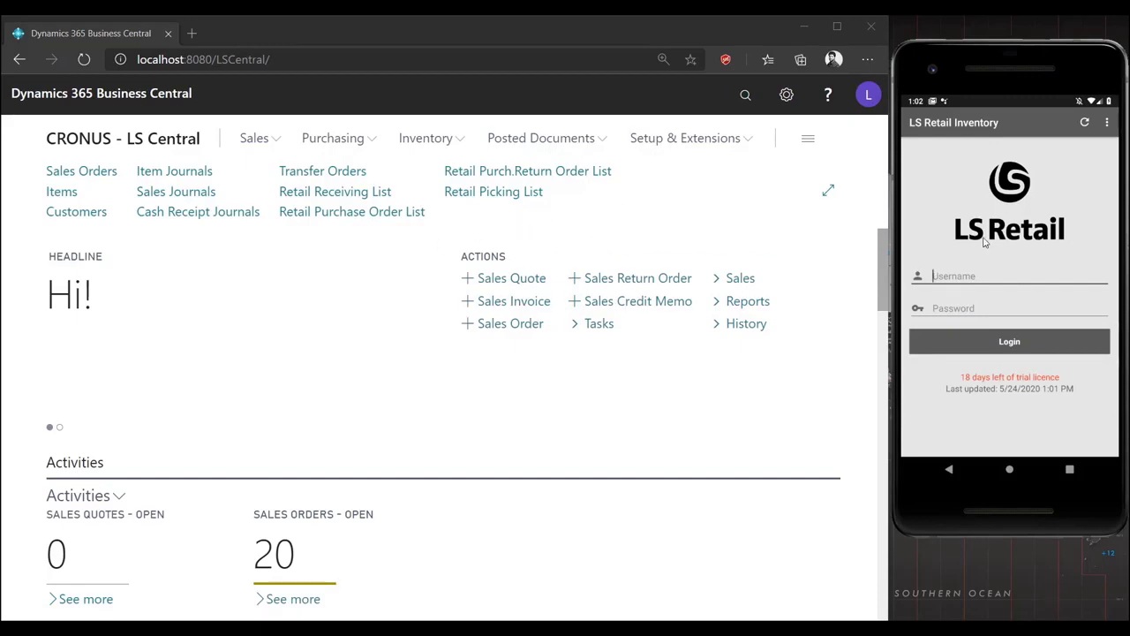
Sign back in to the mobile inventory app with the staff username and no password to reach its main menu
click(938, 277)
text(150)
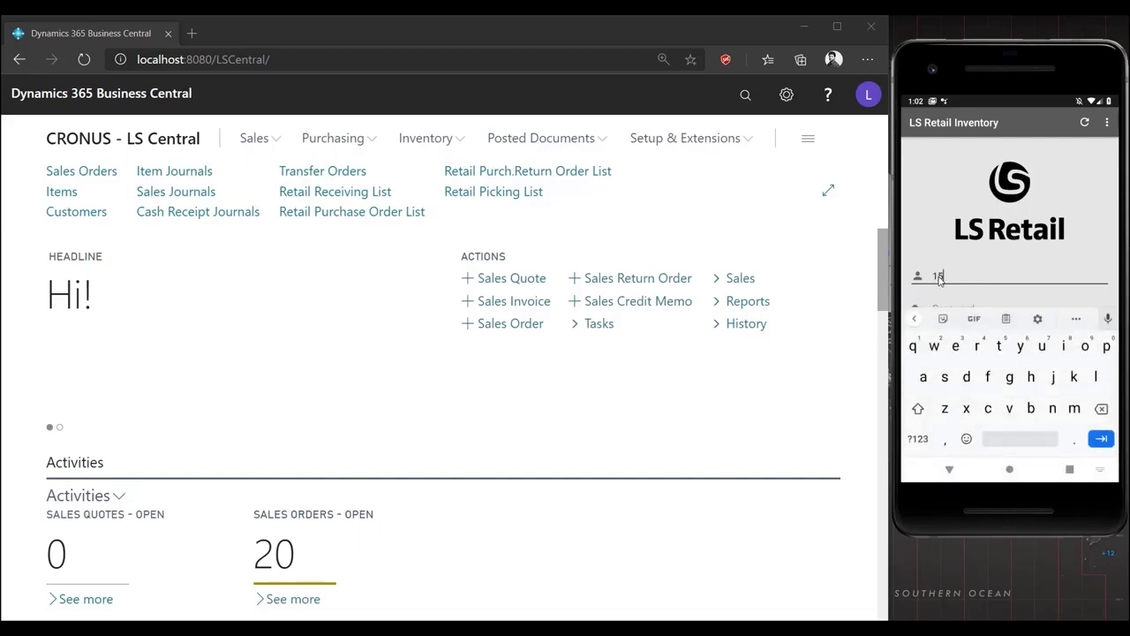
click(951, 477)
click(956, 334)
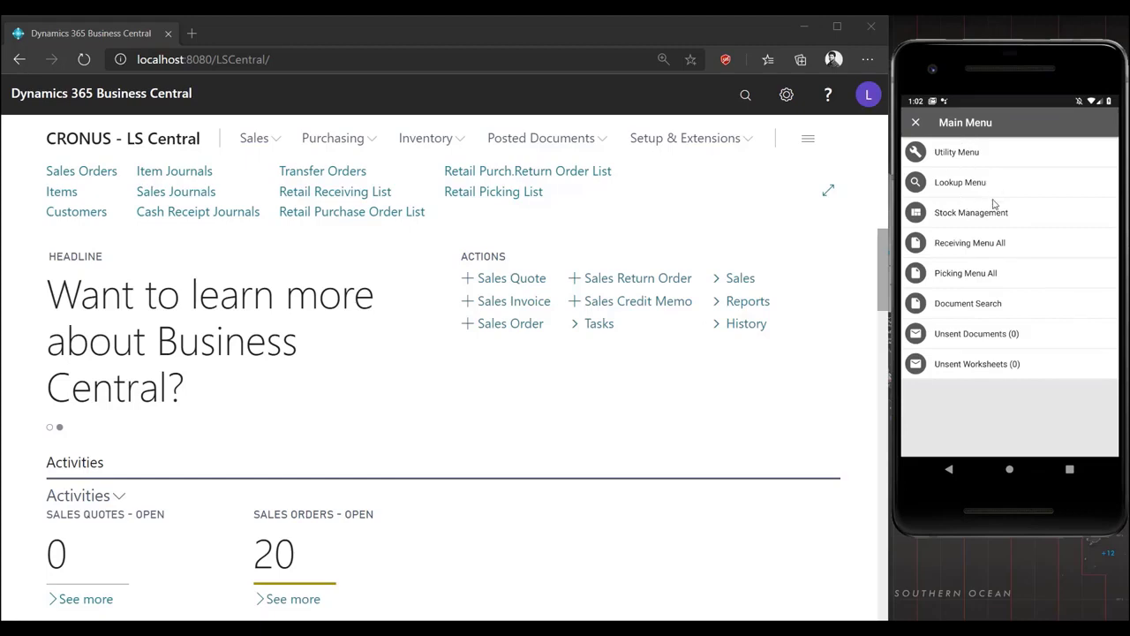
click(958, 244)
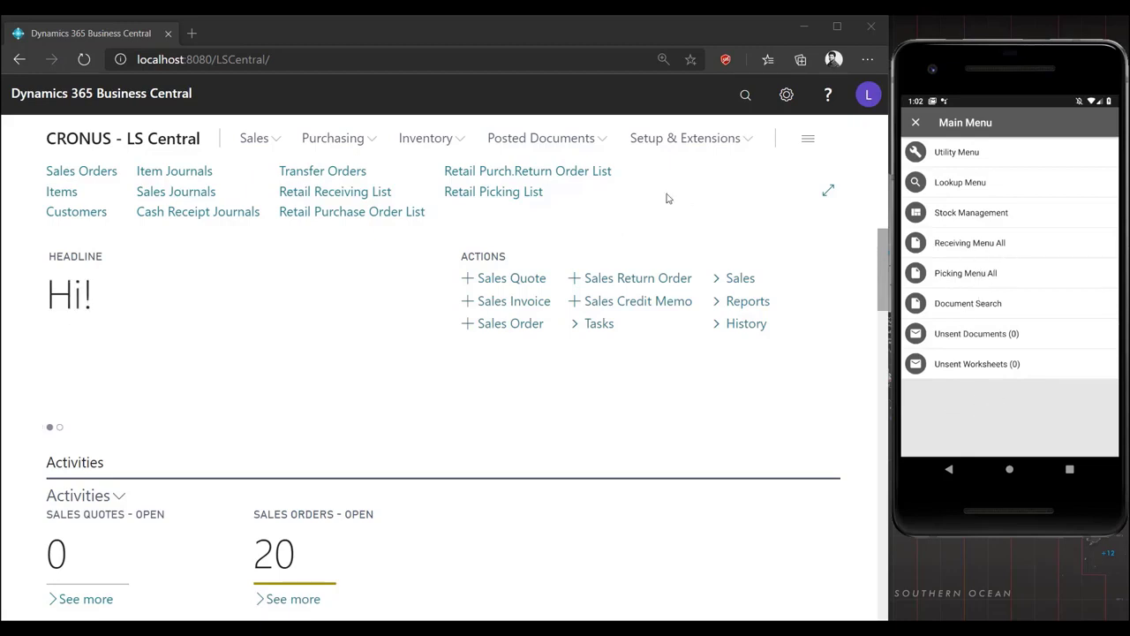
Switch to Business Central and open the Inventory Menu List from the Mobile Inventory pages under Store inventory
click(809, 143)
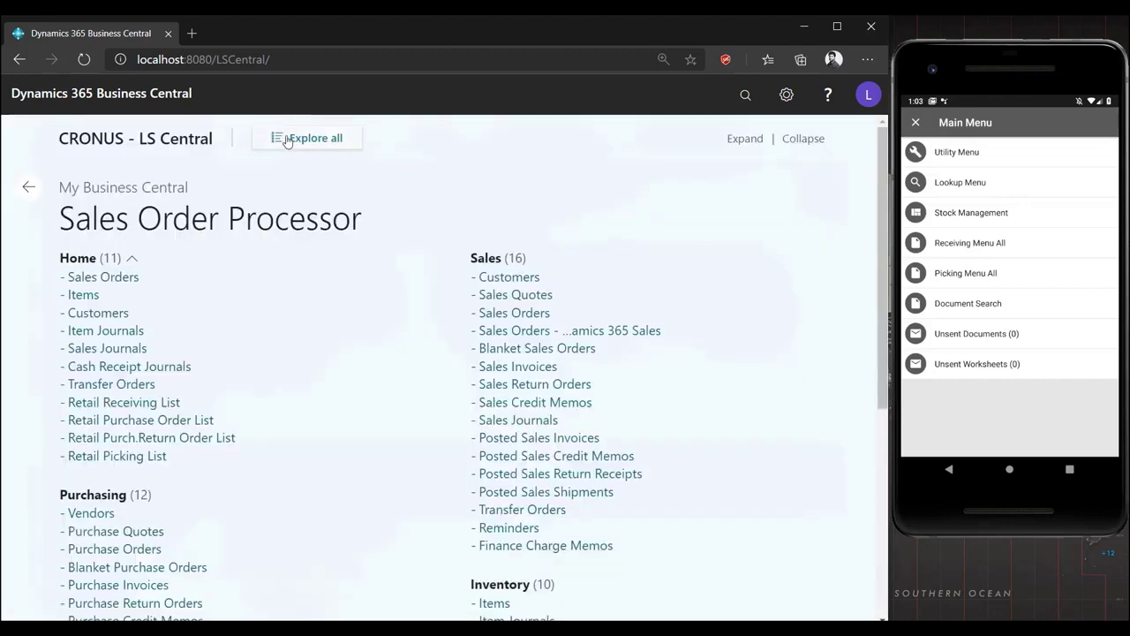
click(285, 142)
scroll(262, 323, down, 1)
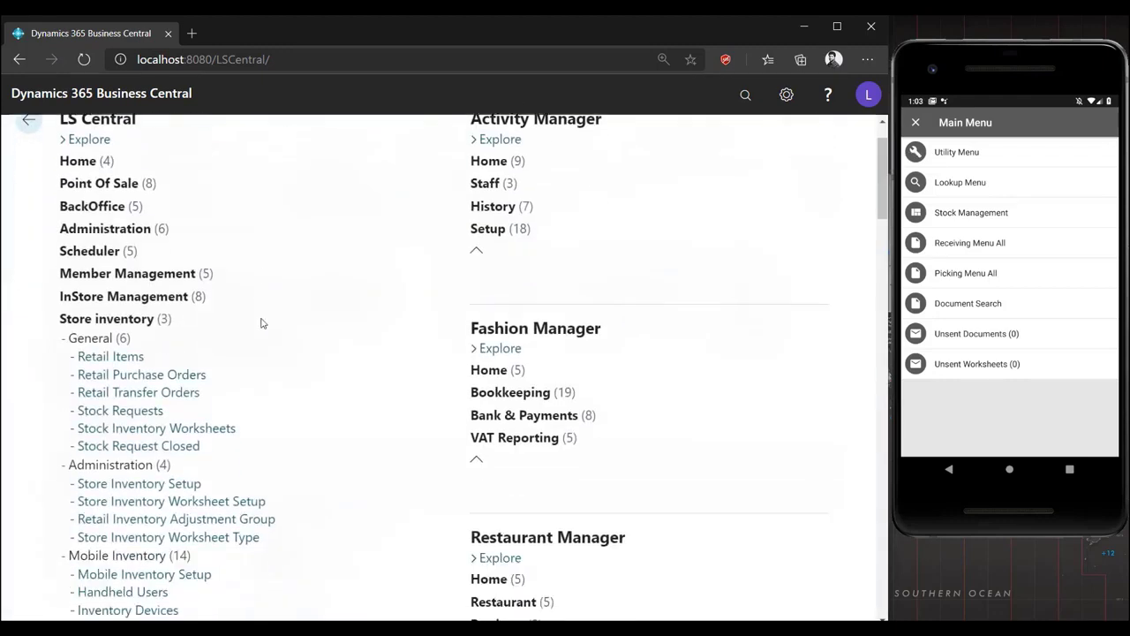
scroll(261, 324, down, 2)
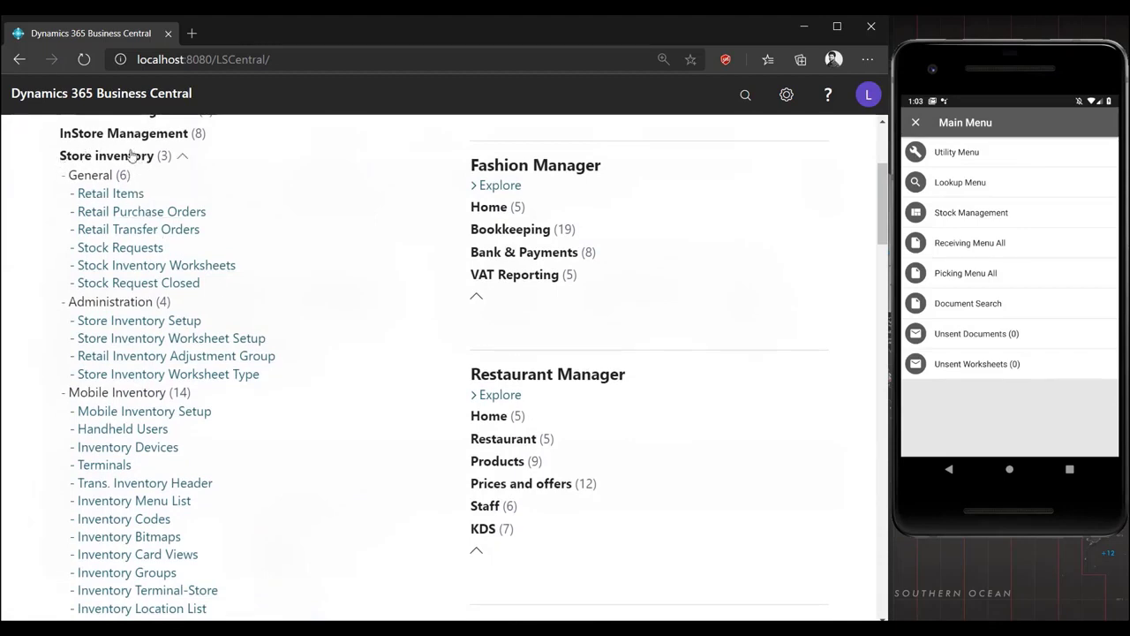
scroll(341, 384, down, 2)
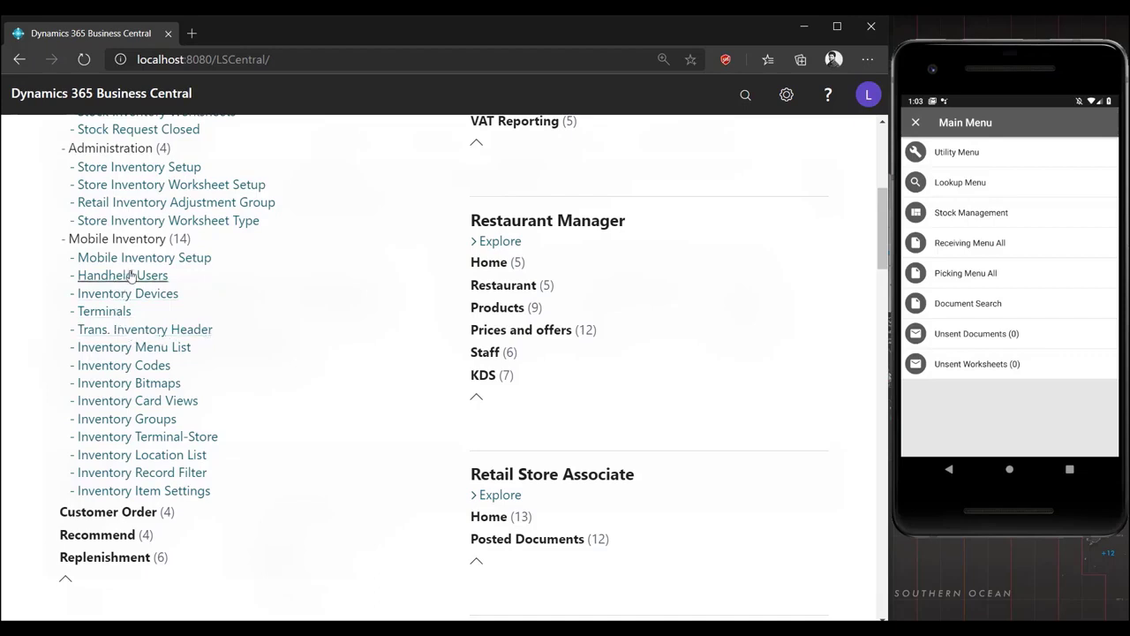
click(143, 349)
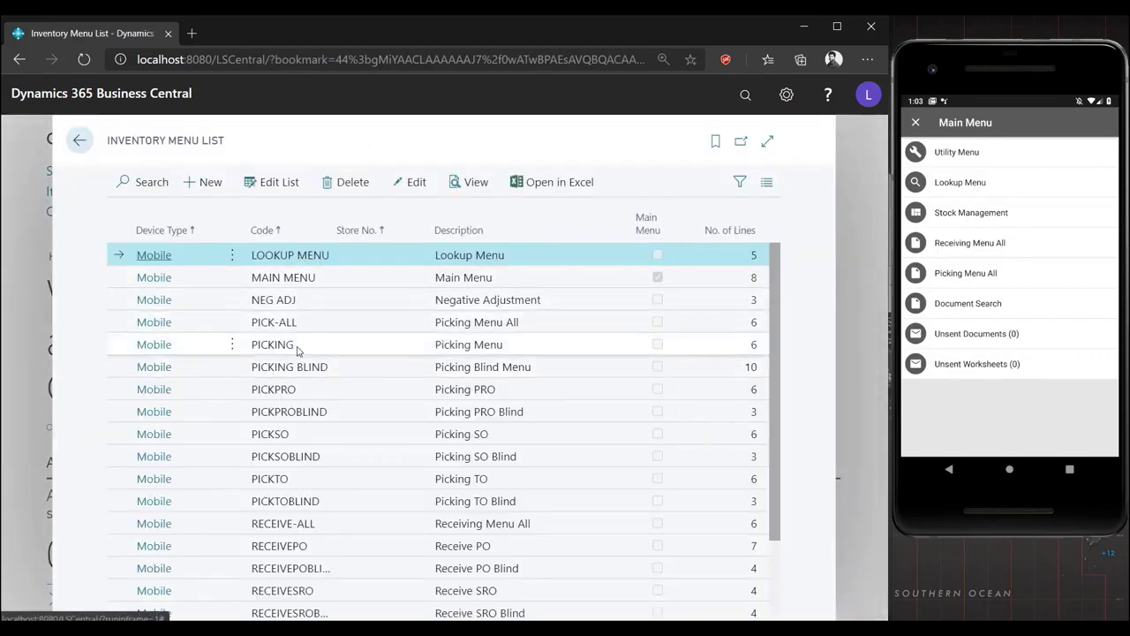
Open the MAIN MENU card for the Mobile device type and review its inventory menu lines against the phone's menu
scroll(301, 315, down, 2)
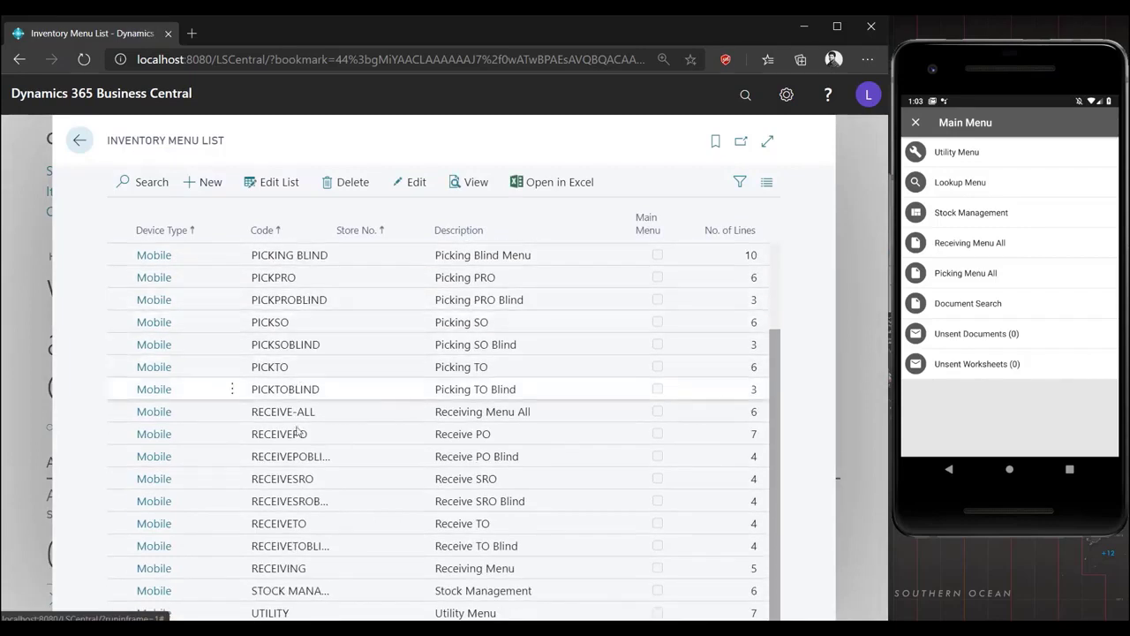
scroll(296, 415, up, 2)
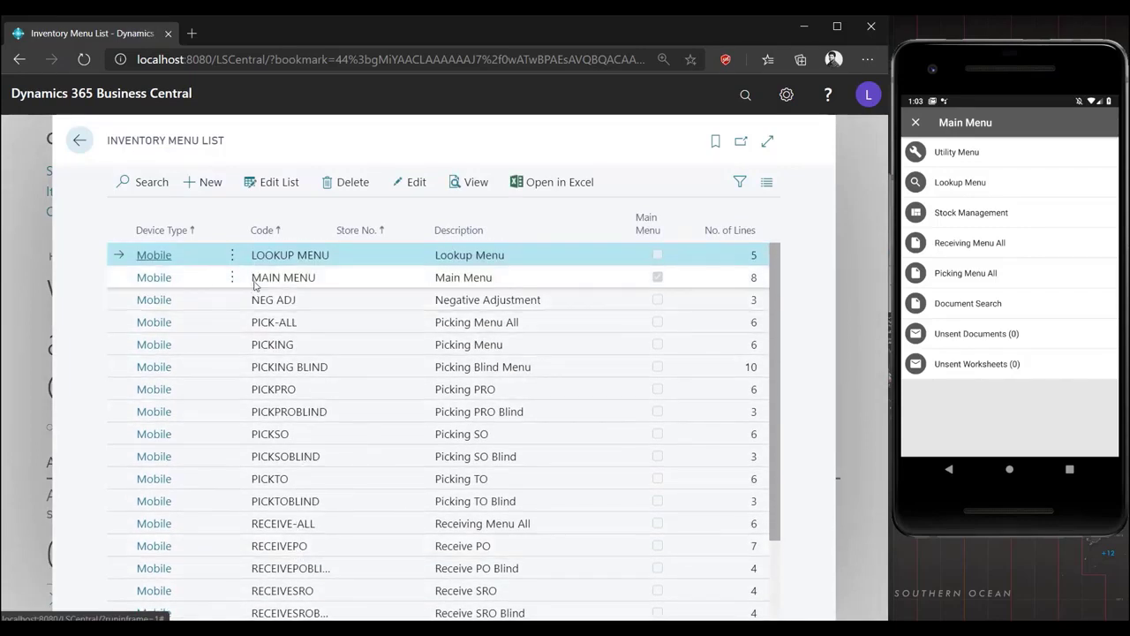
click(164, 281)
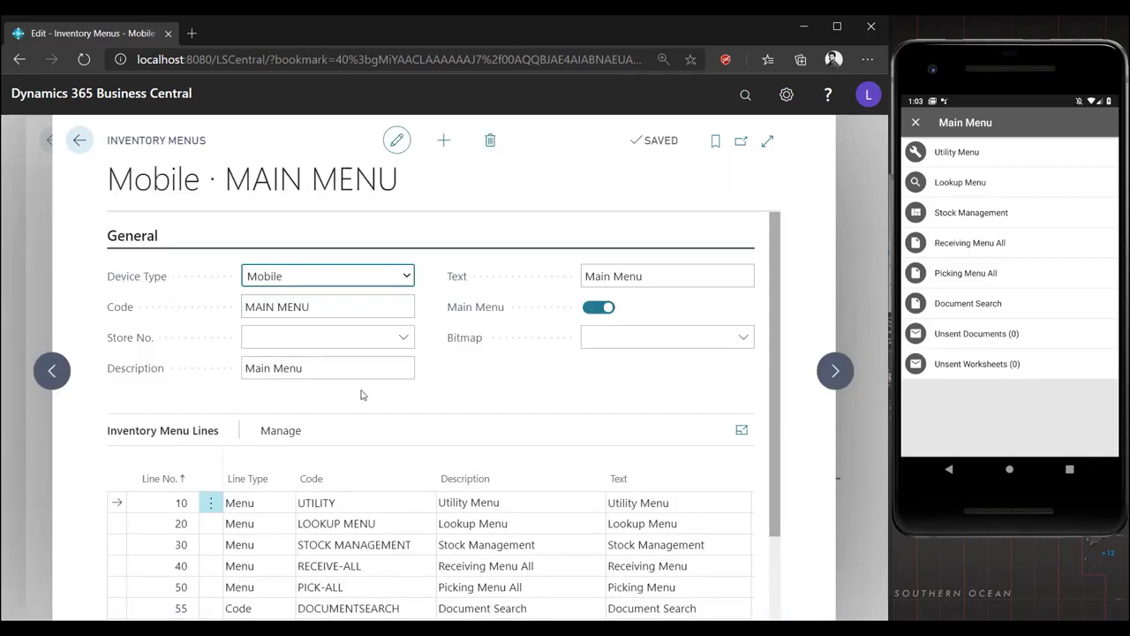
scroll(299, 408, down, 2)
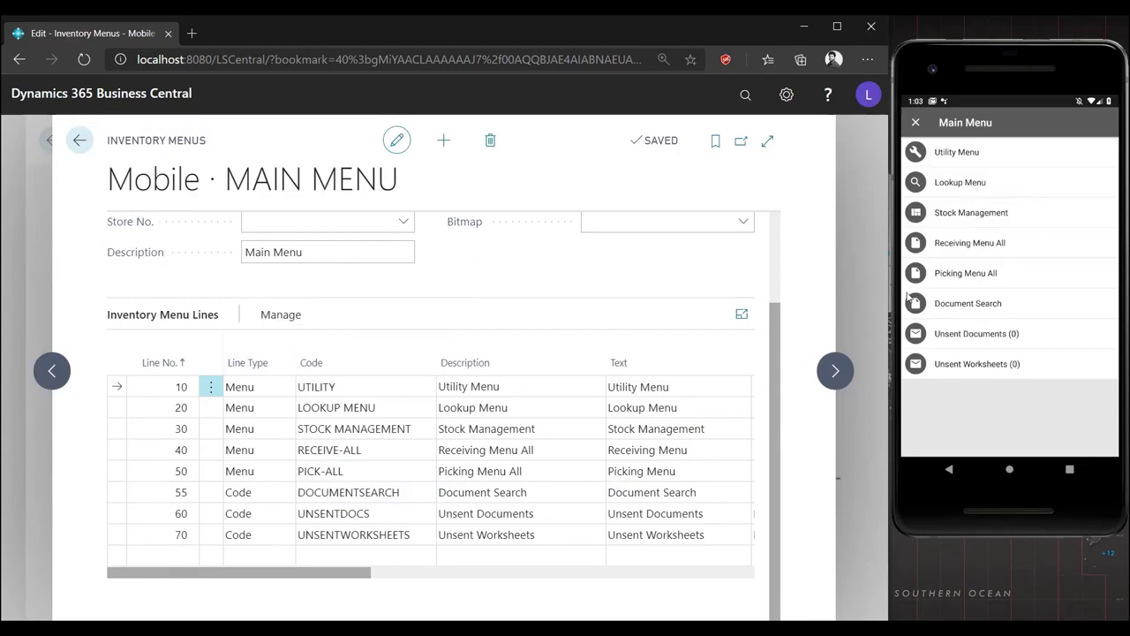
Open the STOCK MANAGEMENT card from the Inventory Menu List and compare its menu lines with the phone's Stock Management menu
click(954, 215)
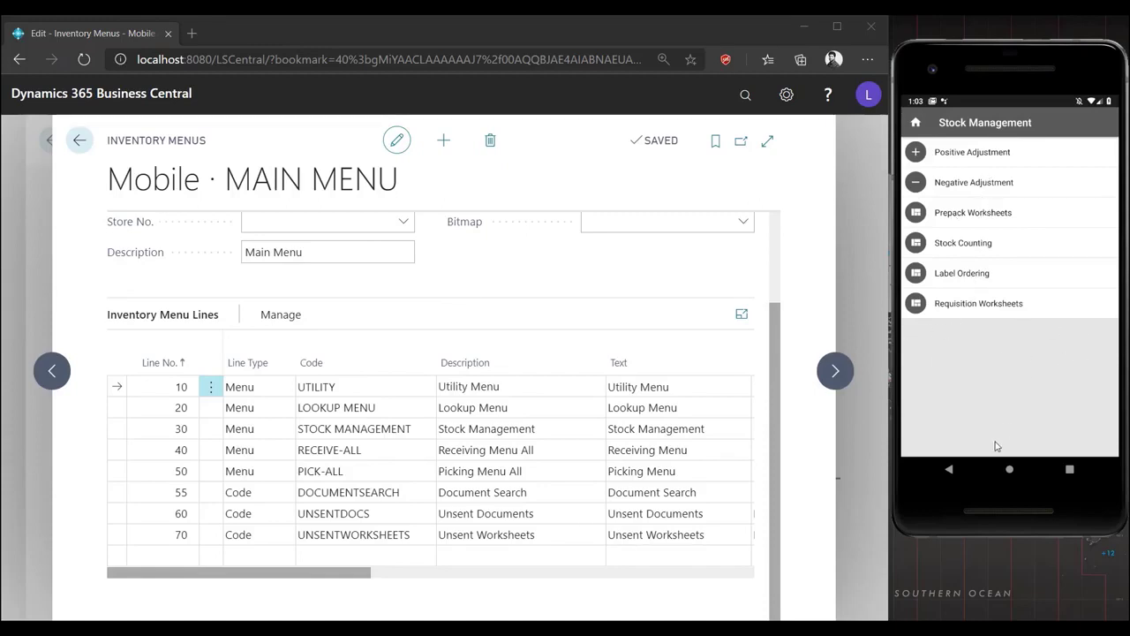
click(950, 470)
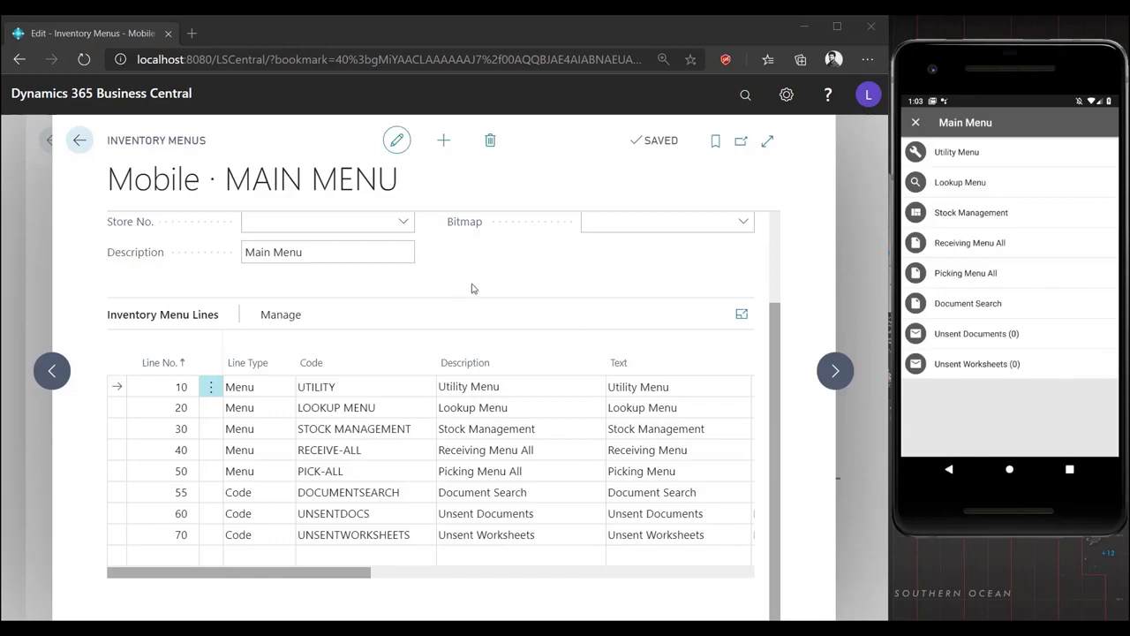
click(81, 141)
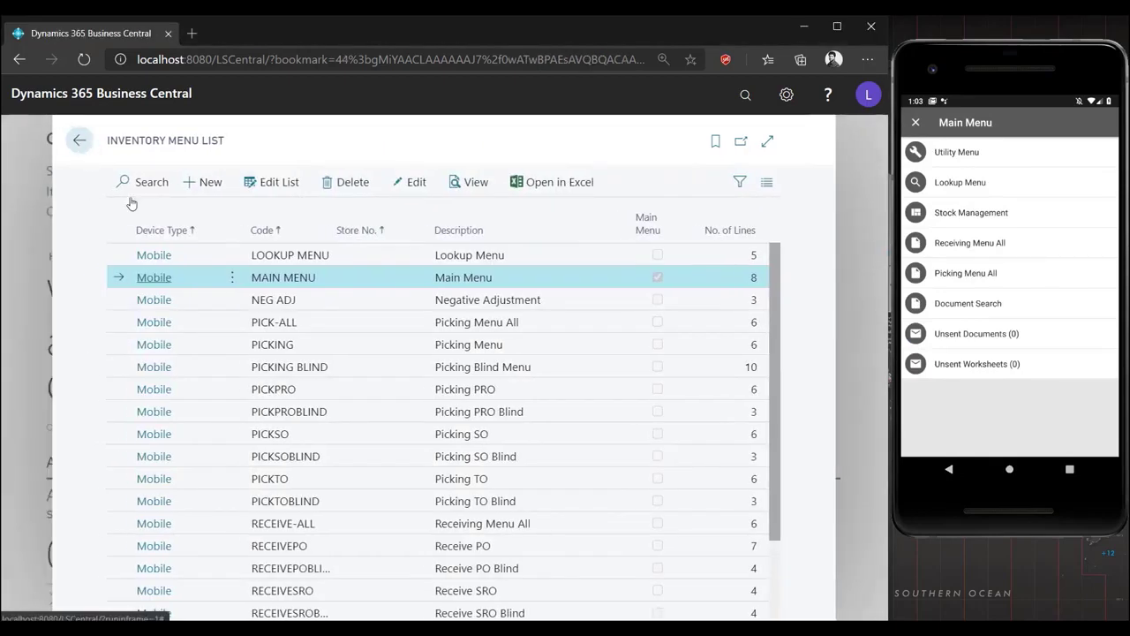
scroll(222, 366, down, 1)
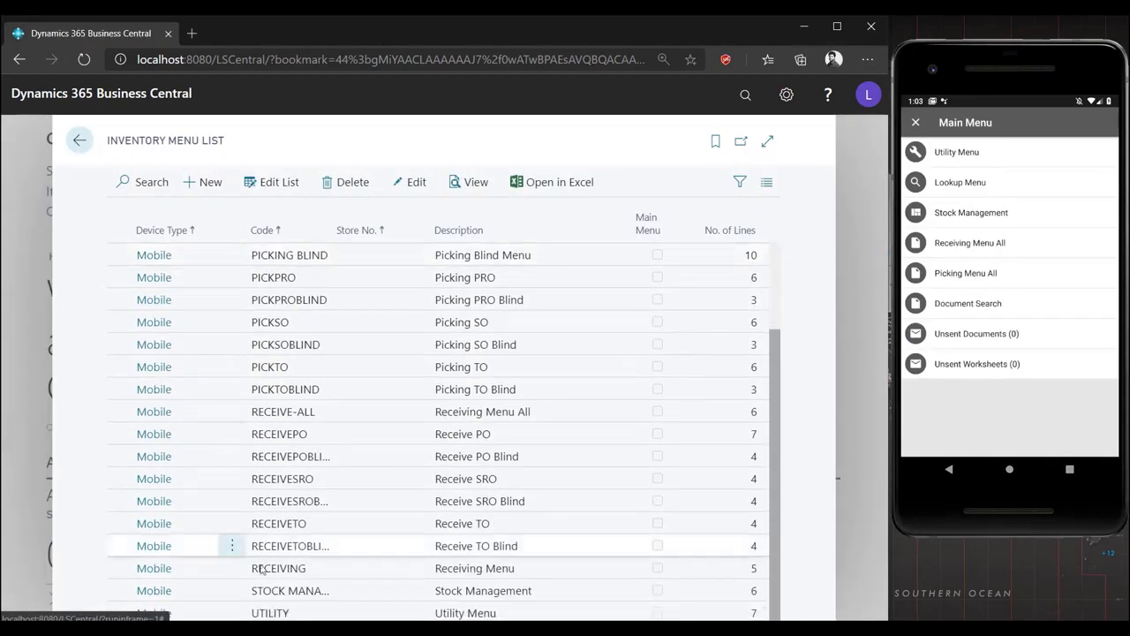
click(157, 594)
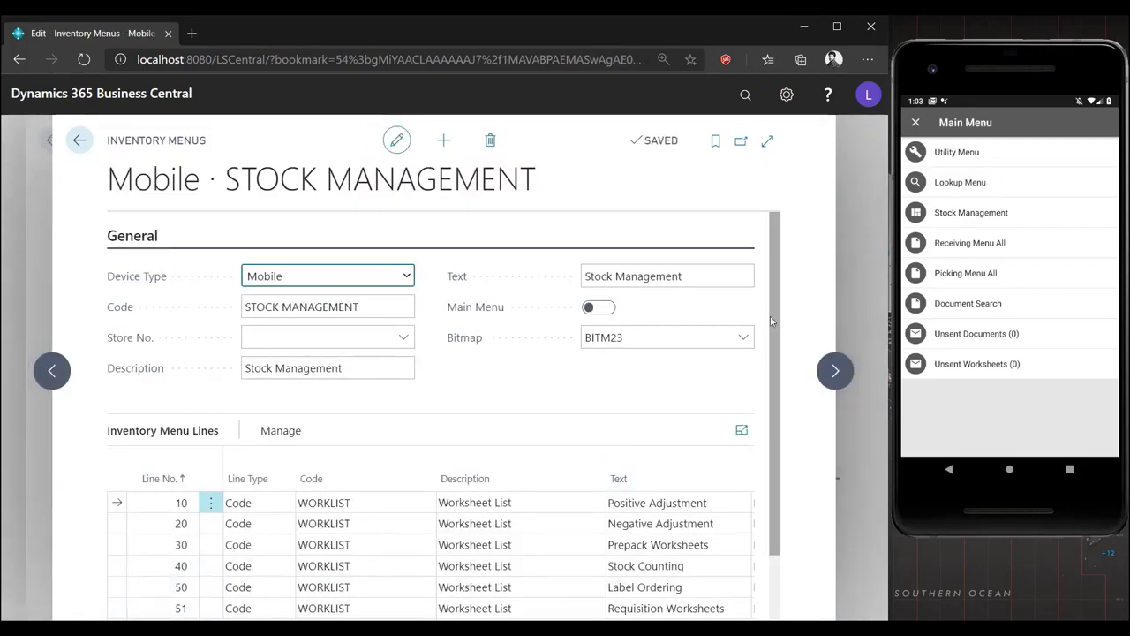
scroll(777, 311, down, 1)
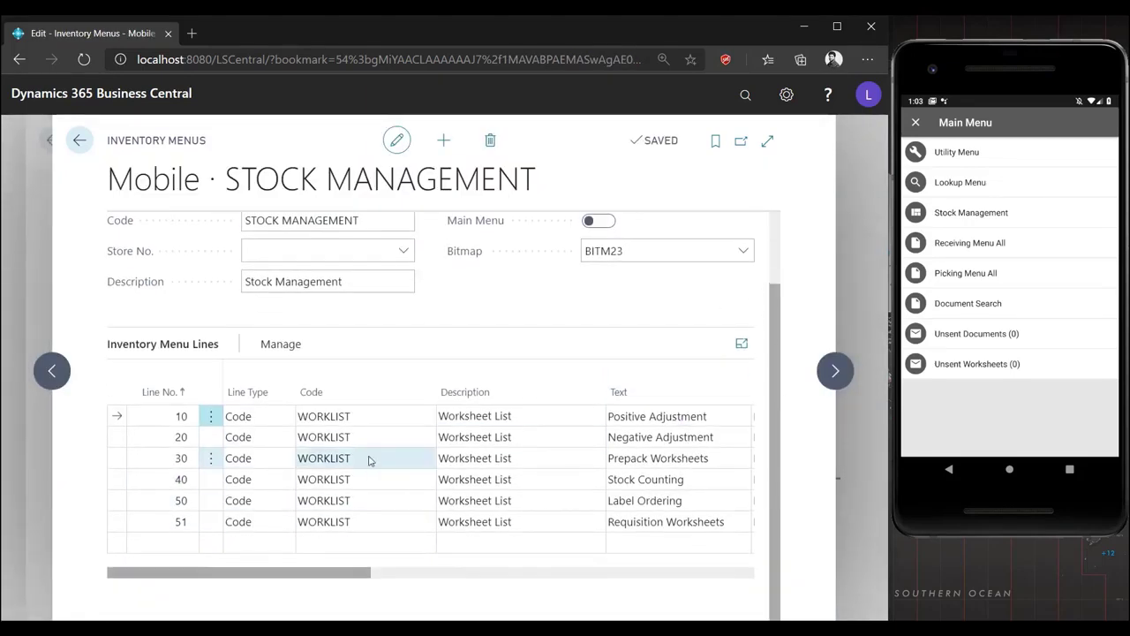
click(998, 219)
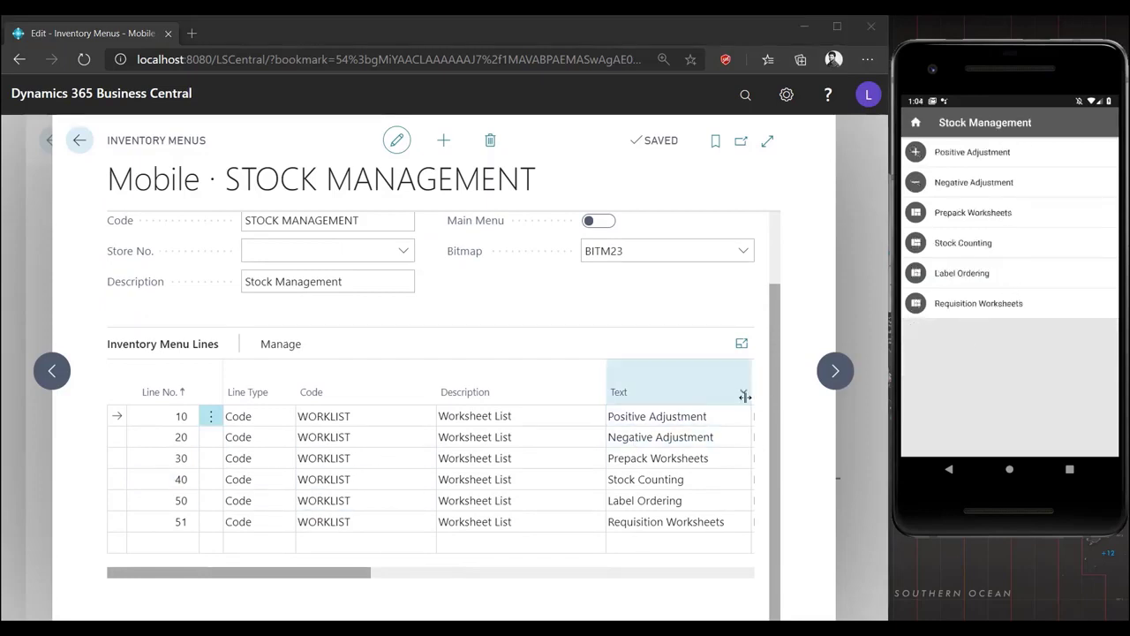
Add a line to the Stock Management menu with line type Code, code WORKLIST and the text Stock Request
click(173, 542)
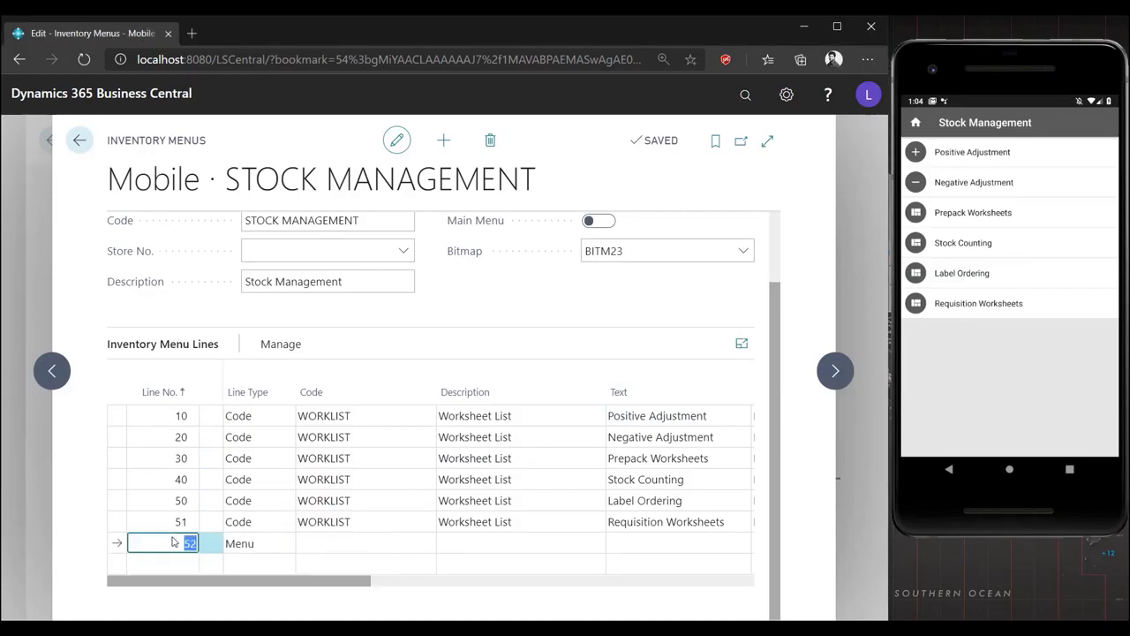
key(Tab)
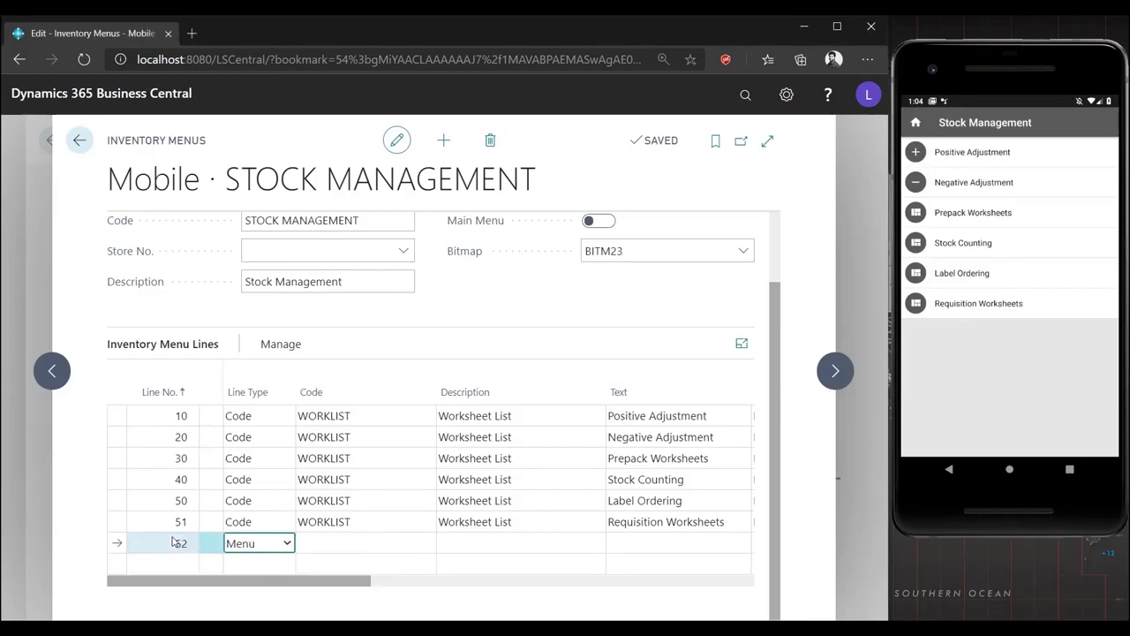
key(c)
key(Tab)
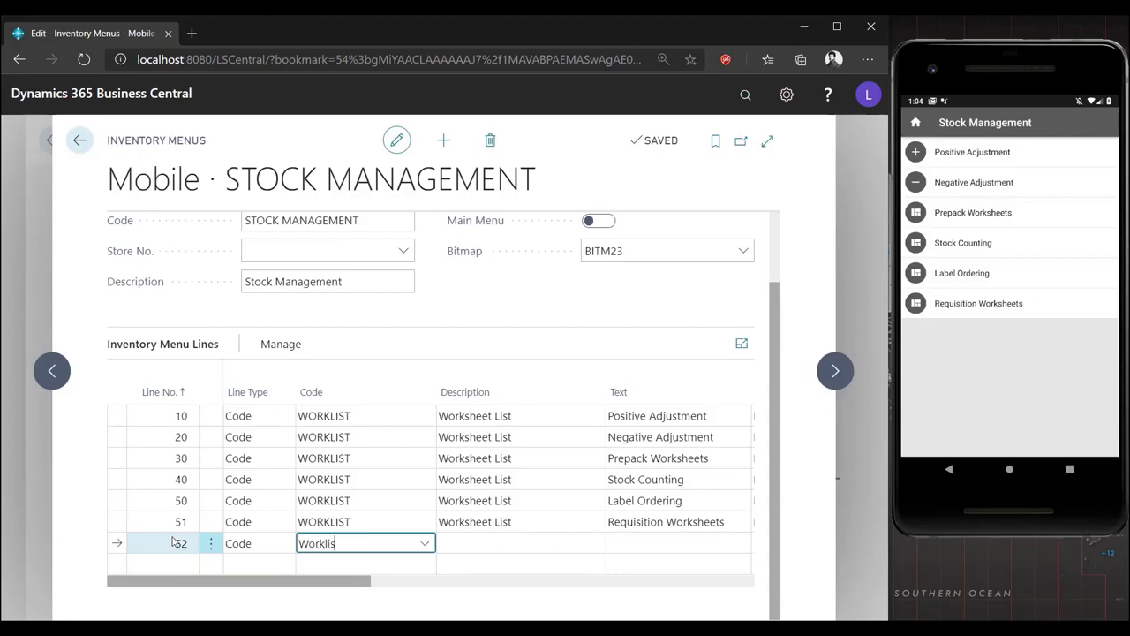
key(Tab)
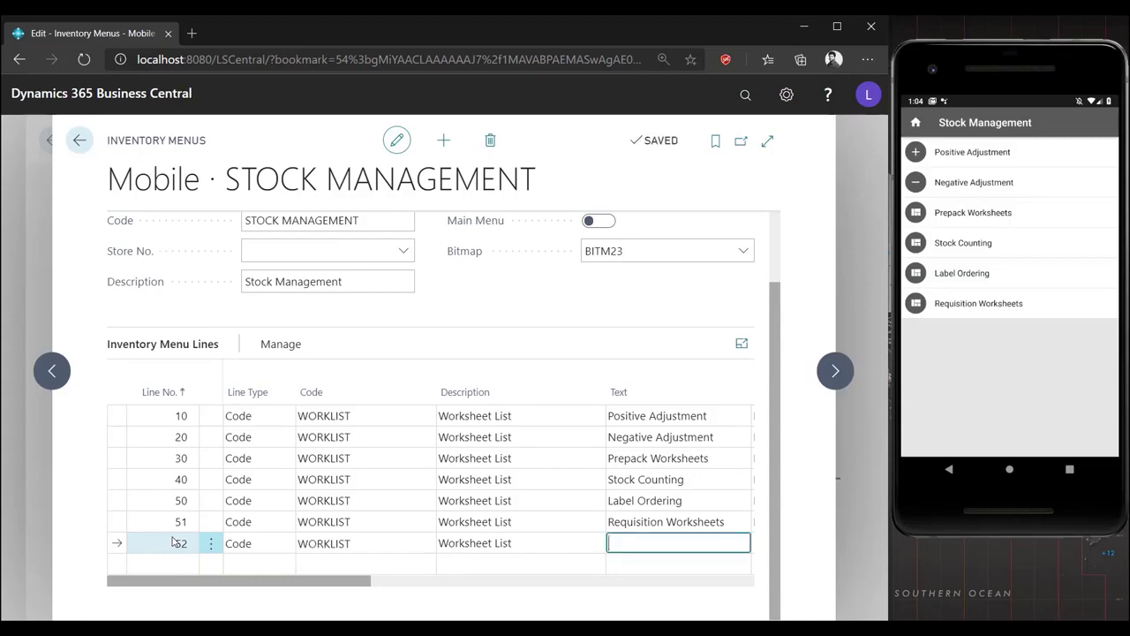
text(Stock Request)
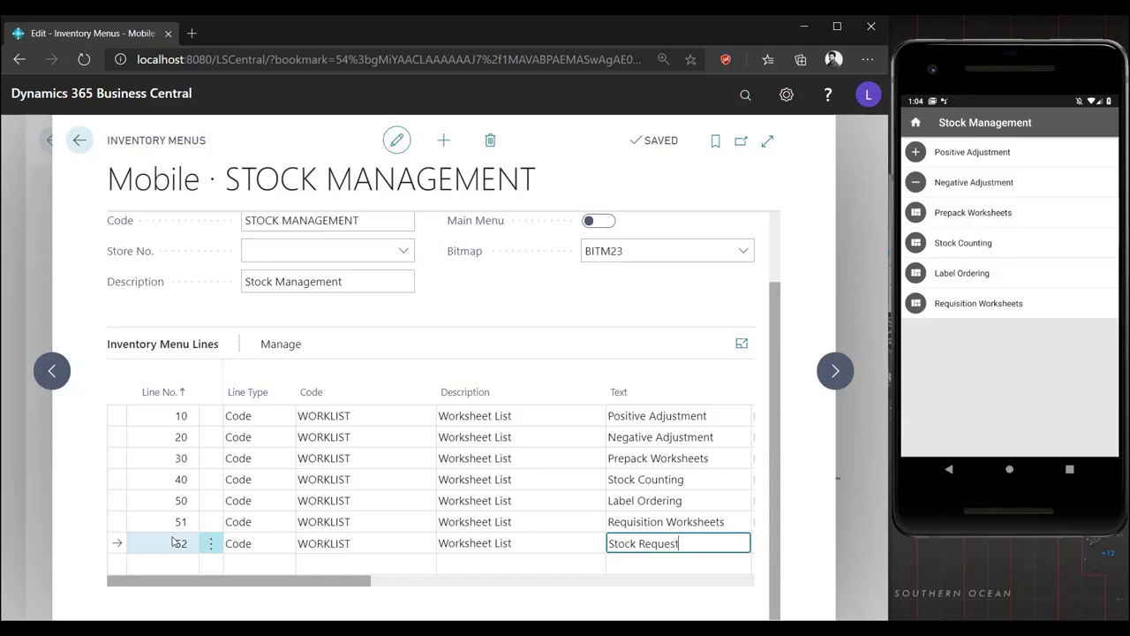
Set the Stock Request line's bitmap to BITM23 and its worksheet type to Stock Req., and return to the Inventory Menu List
key(Tab)
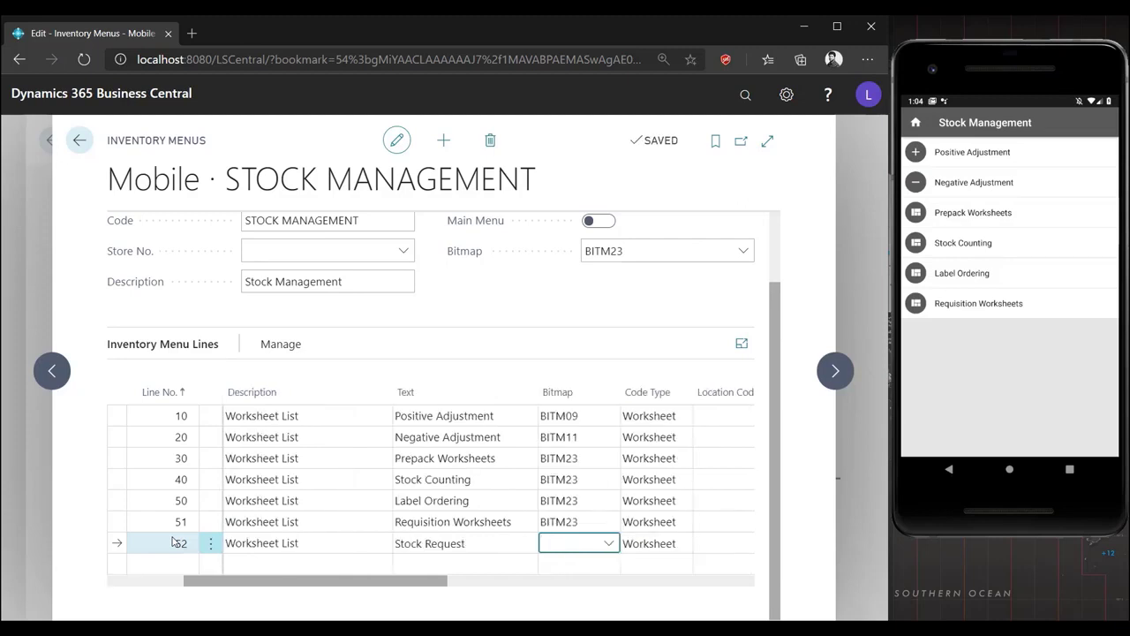
text(Bitm)
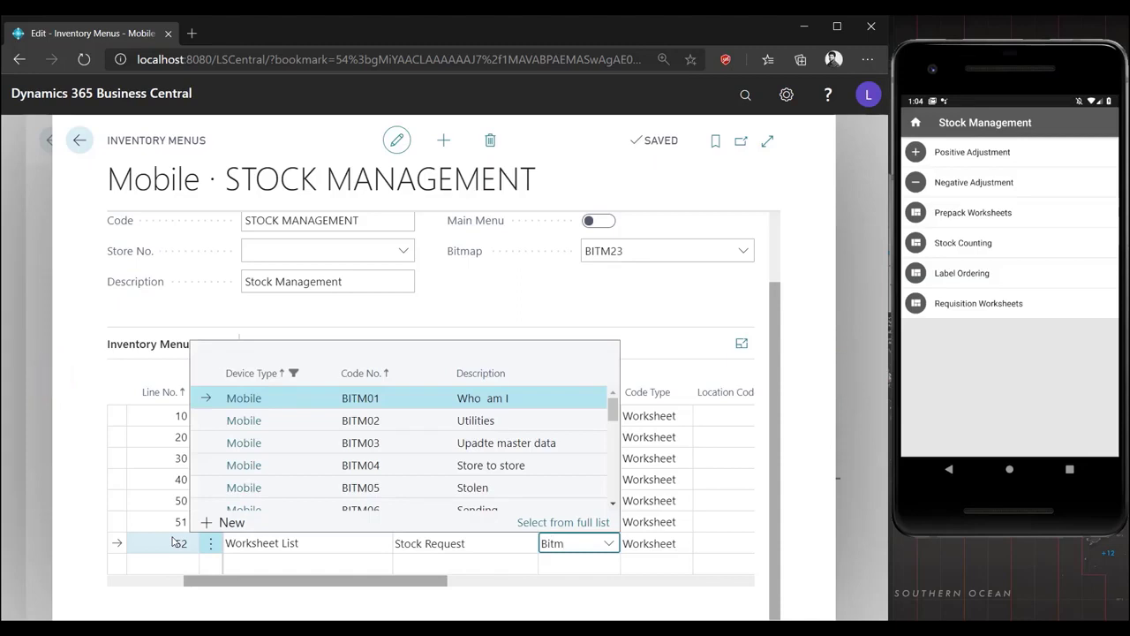
text(23)
key(Tab)
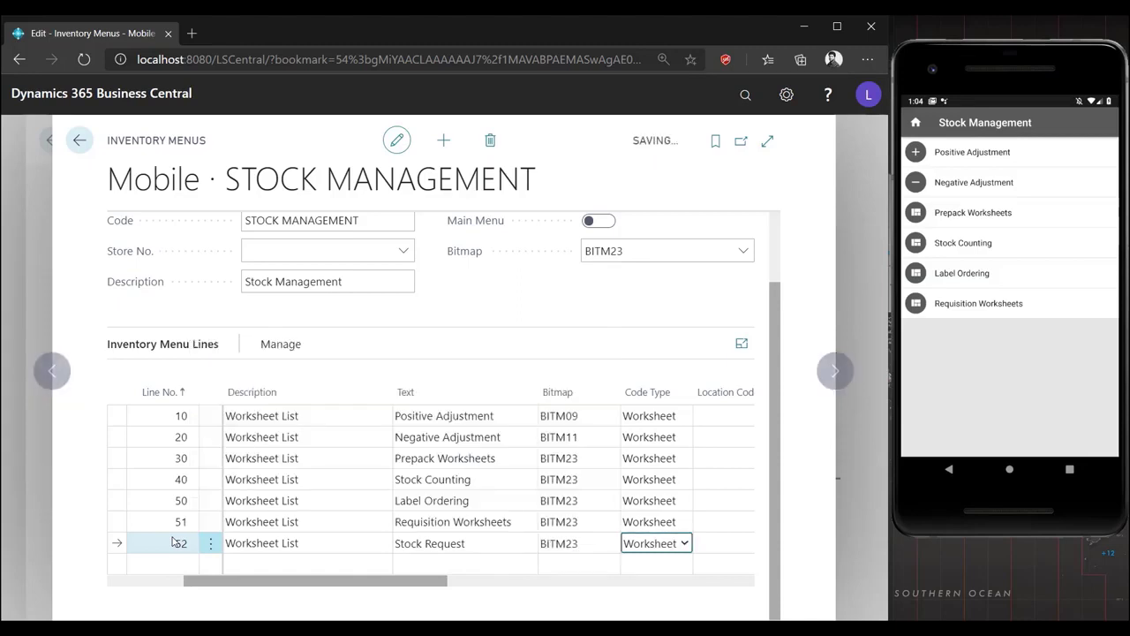
key(Tab)
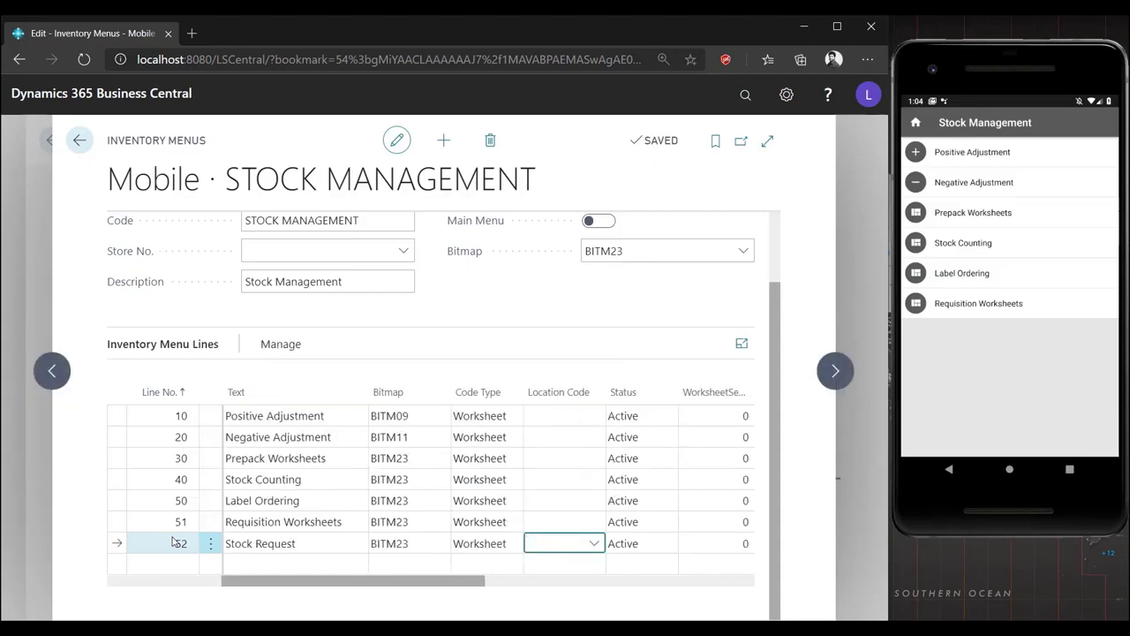
key(Tab)
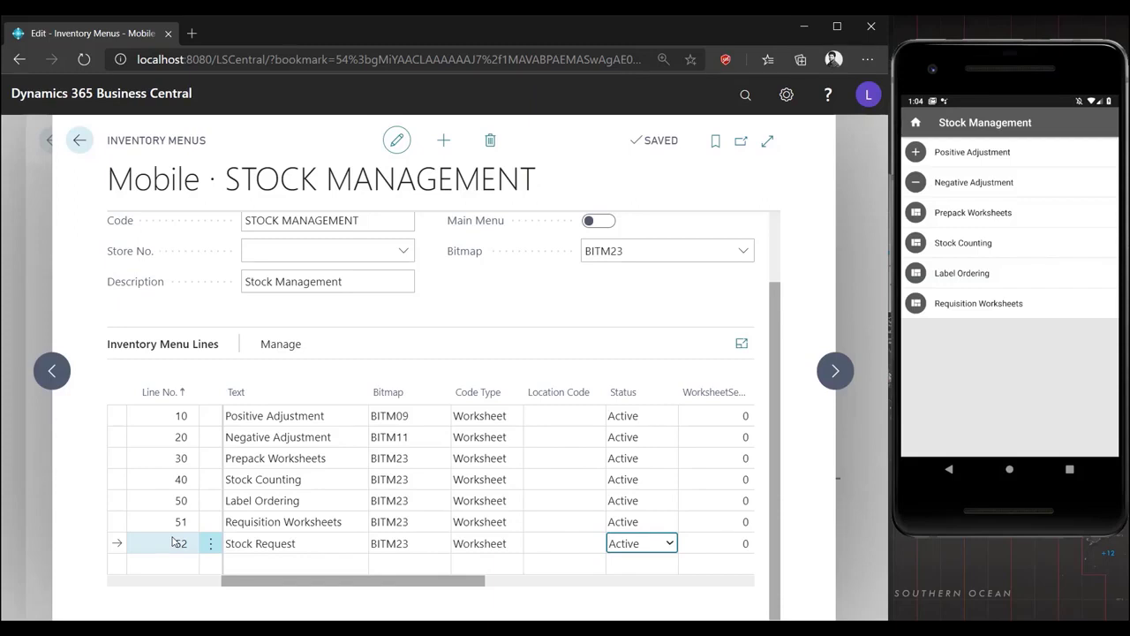
key(Tab)
key(Tab)
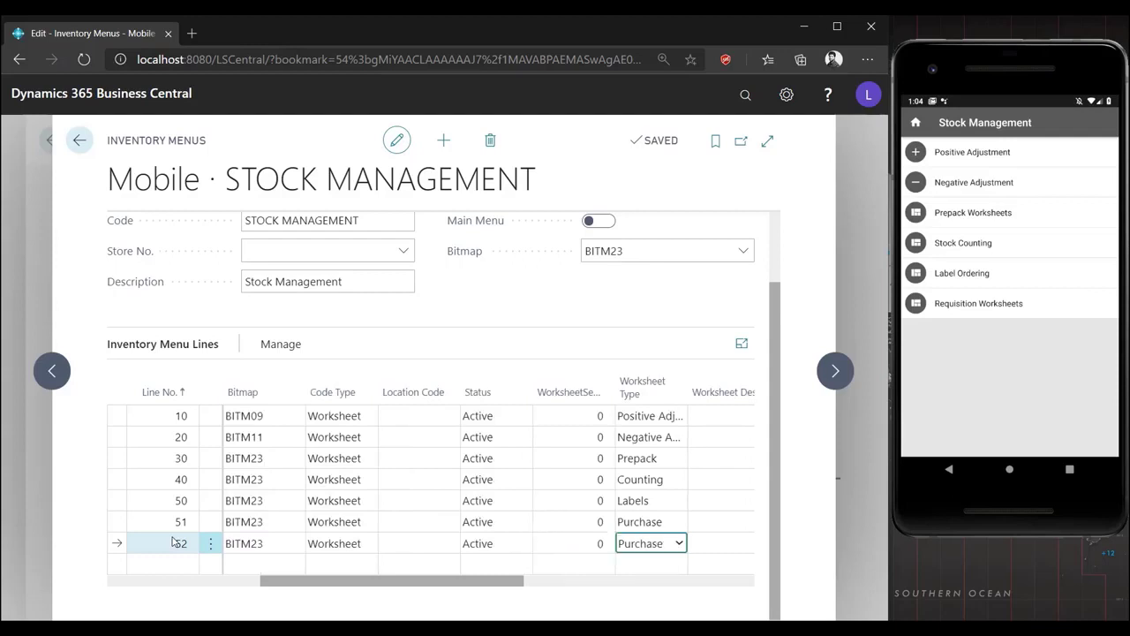
click(678, 545)
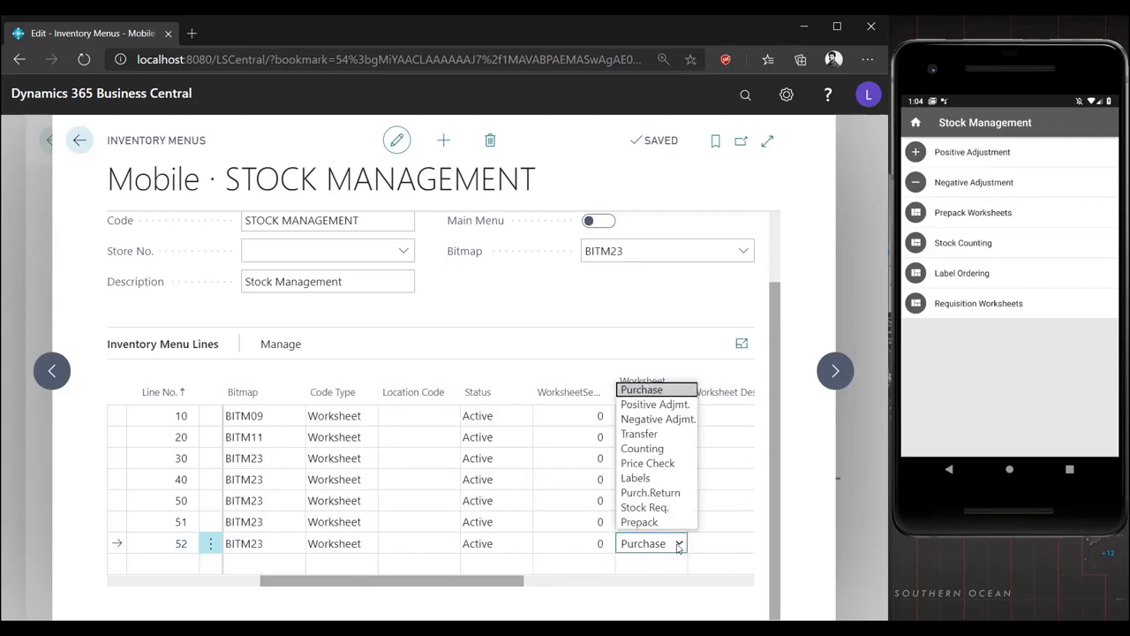
click(641, 508)
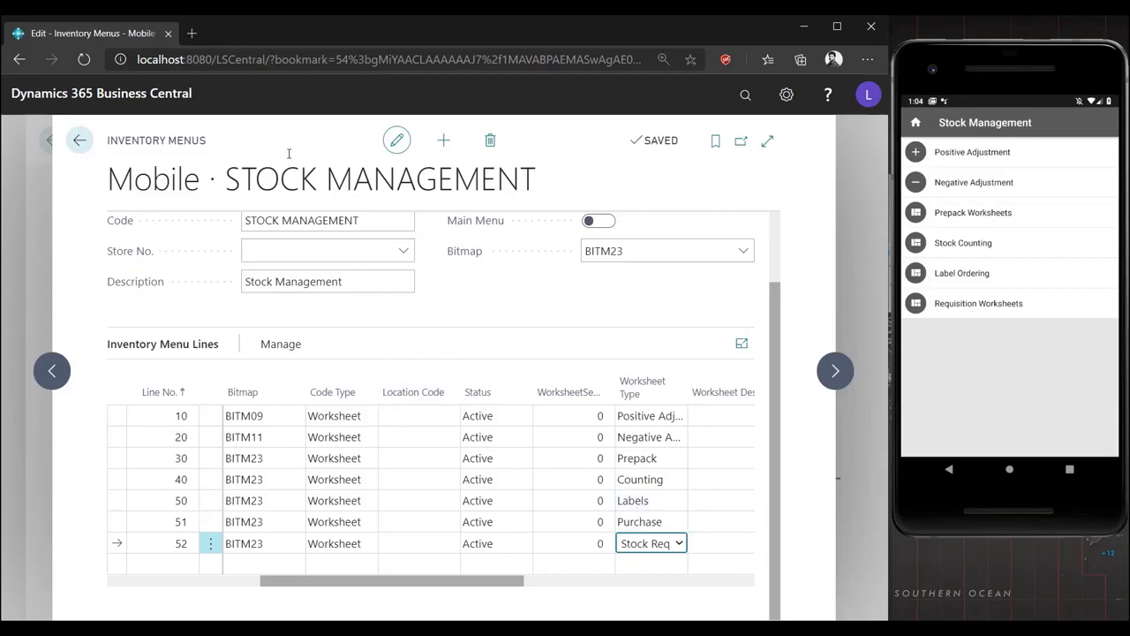
click(87, 144)
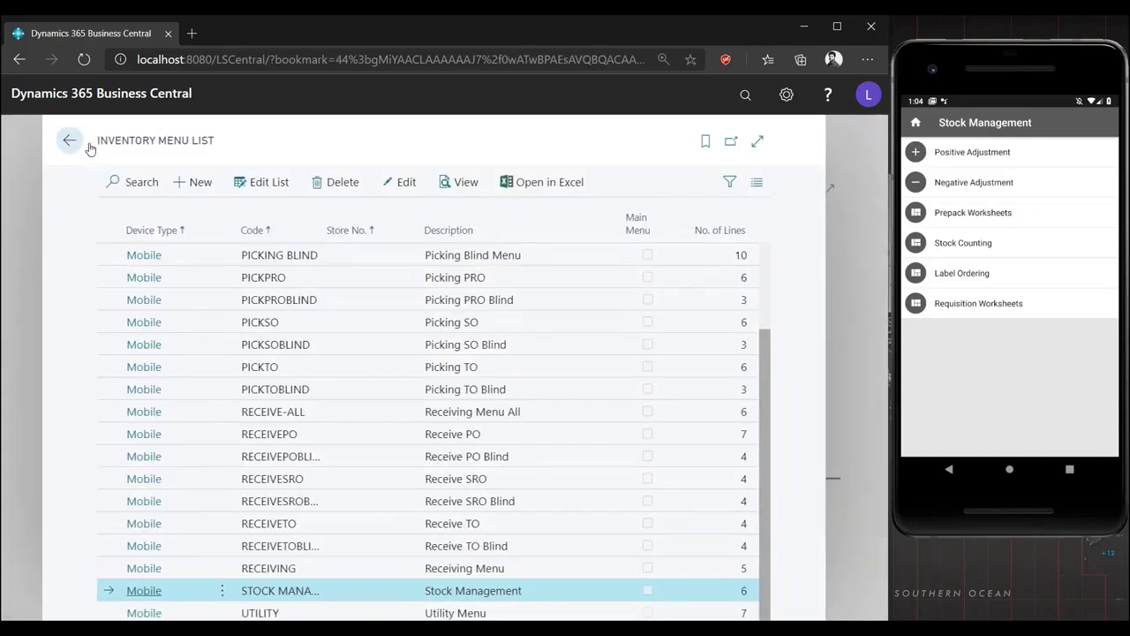
Return to the main menu of the mobile inventory app and log out
click(1028, 383)
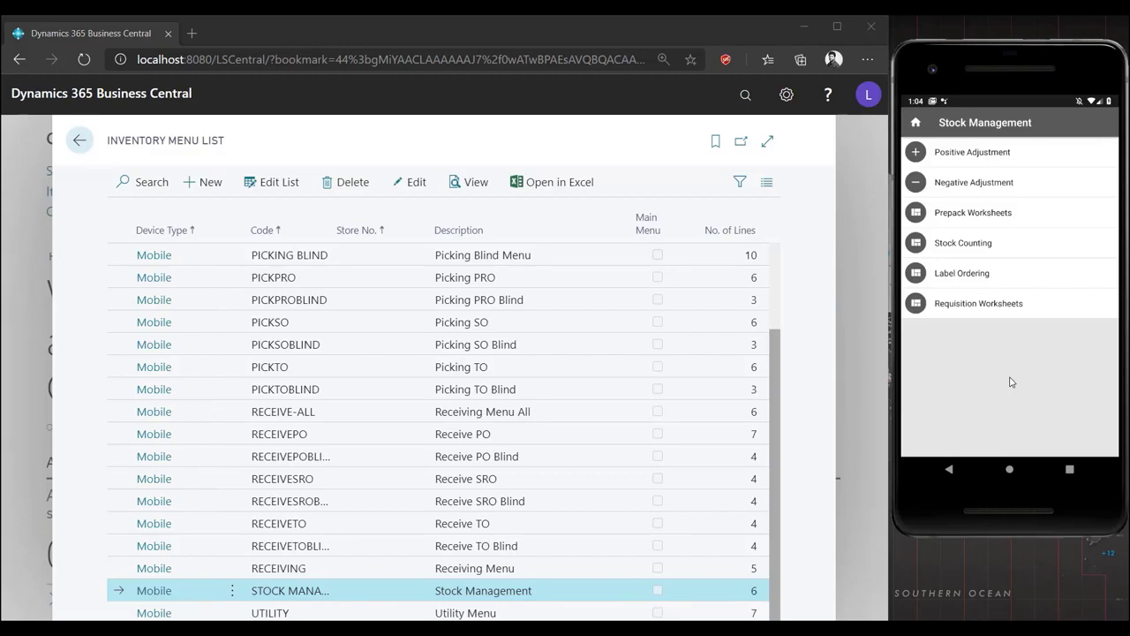
click(917, 124)
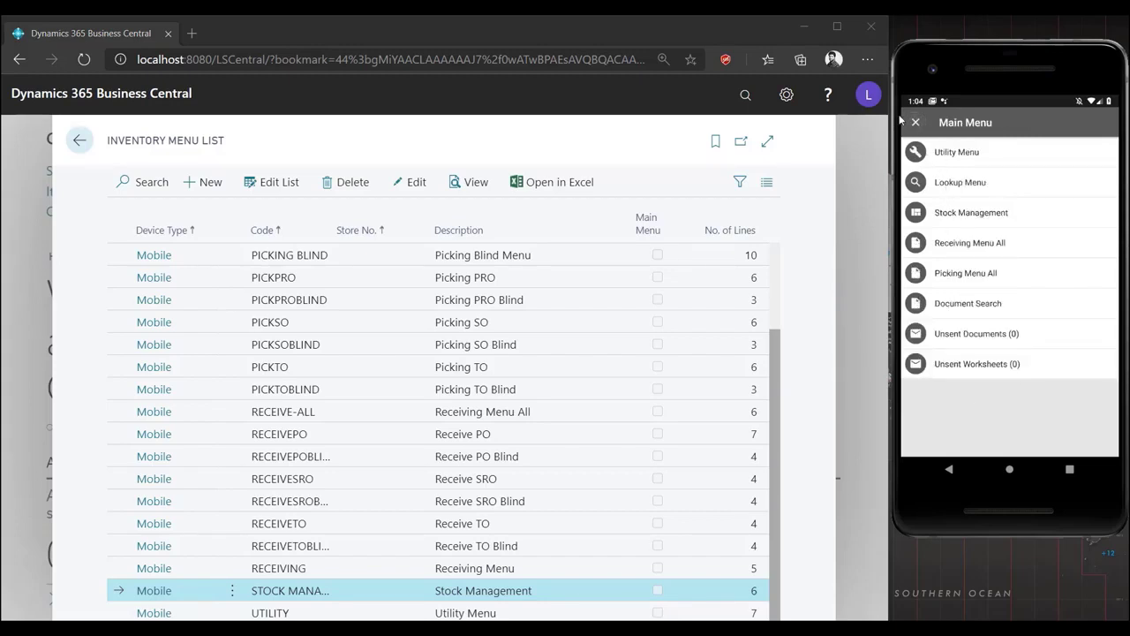
click(914, 123)
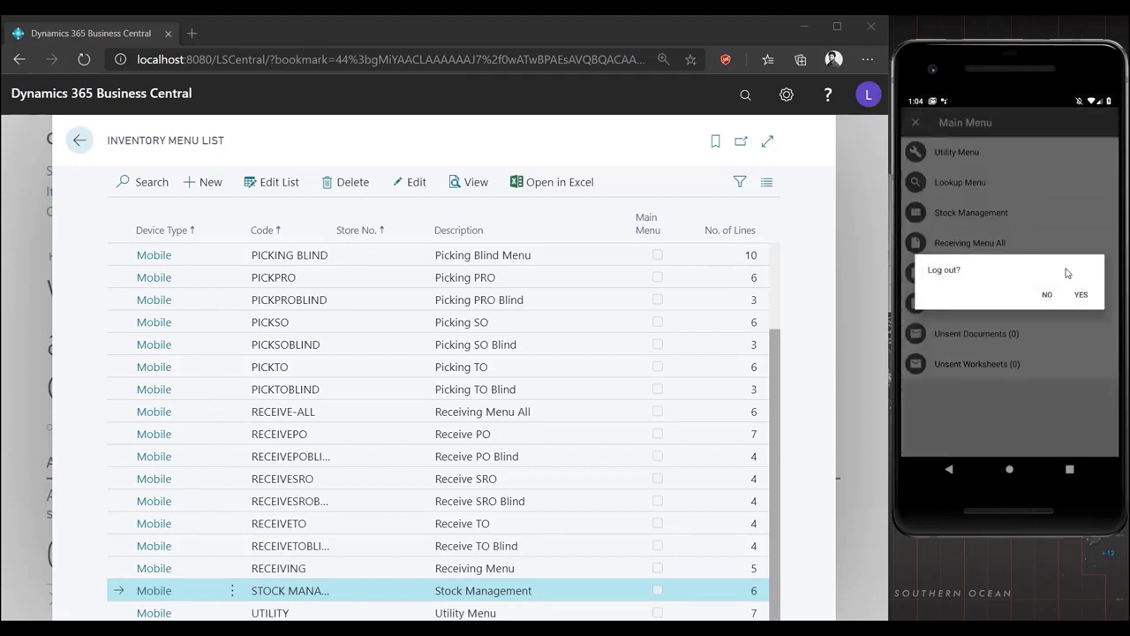
click(1080, 295)
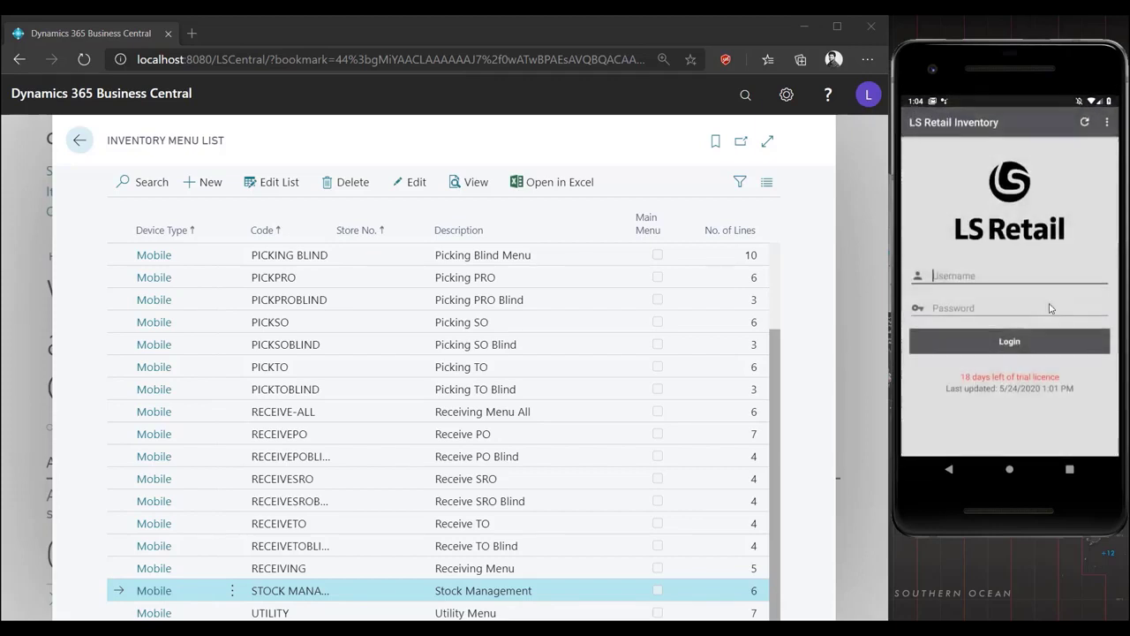
Clear the mobile app's database in its settings and return to the login page so the data replicates again
click(1108, 130)
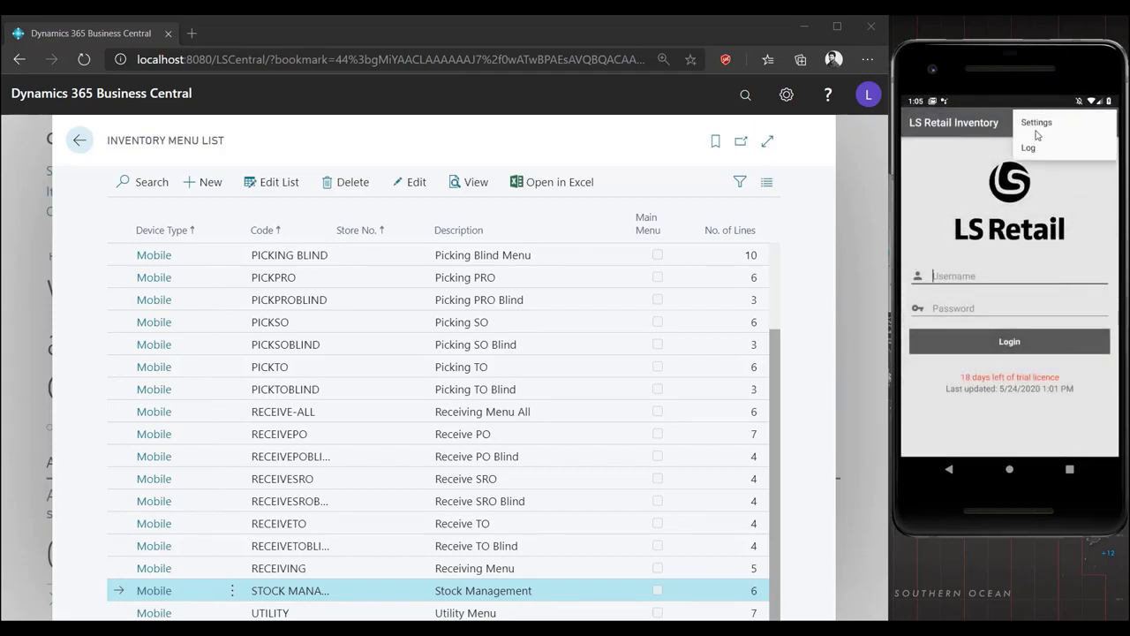
click(1035, 131)
scroll(962, 408, down, 4)
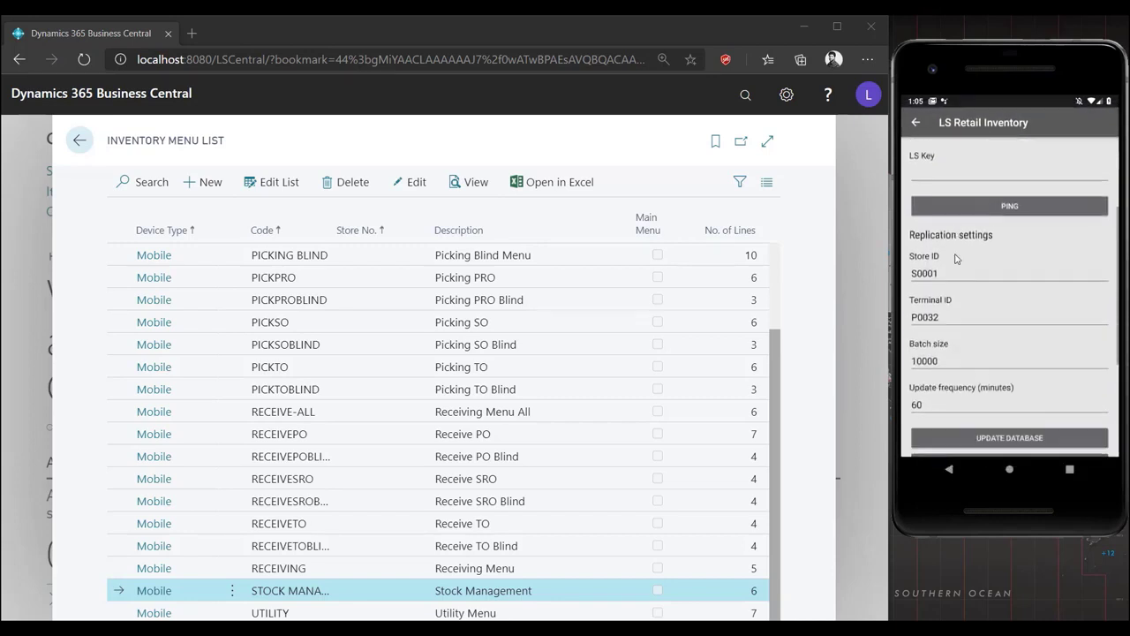
click(975, 405)
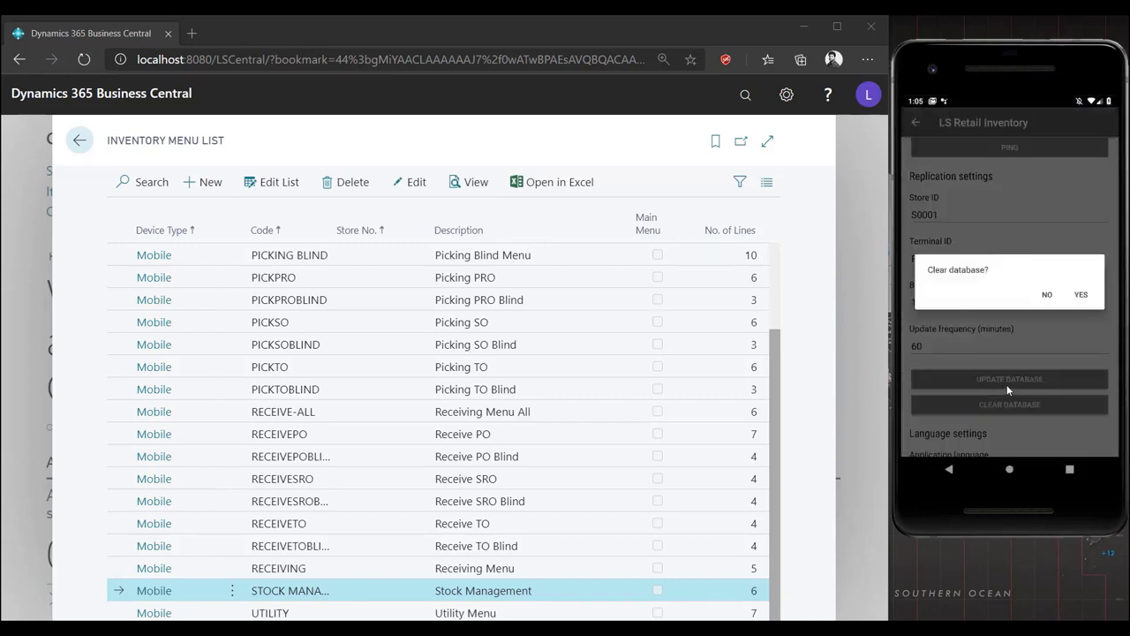
click(1081, 296)
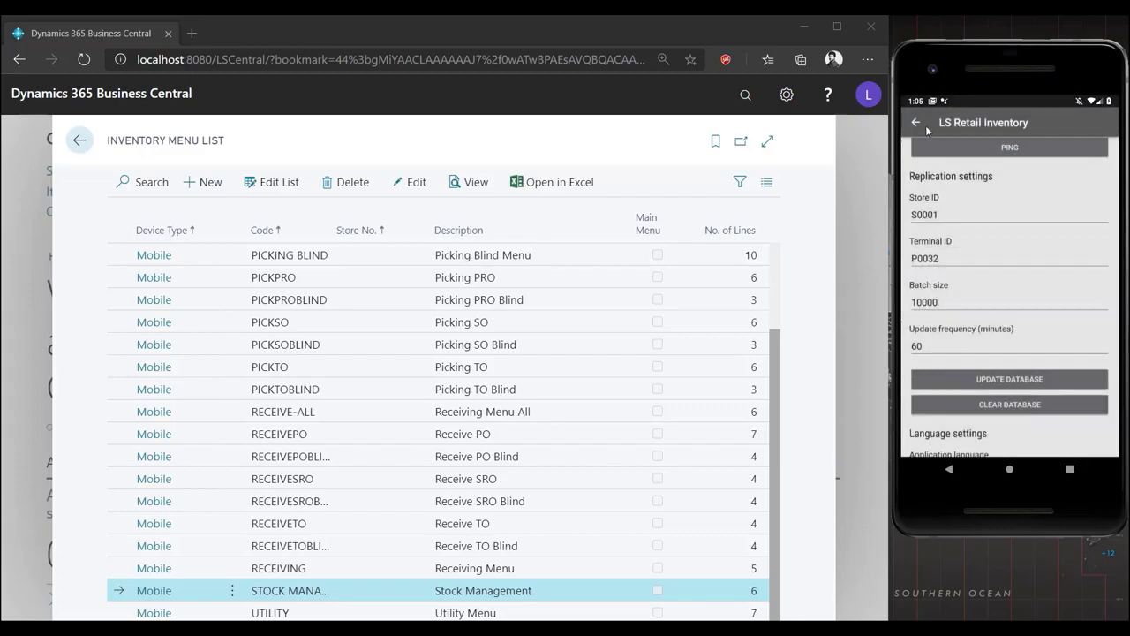
click(921, 125)
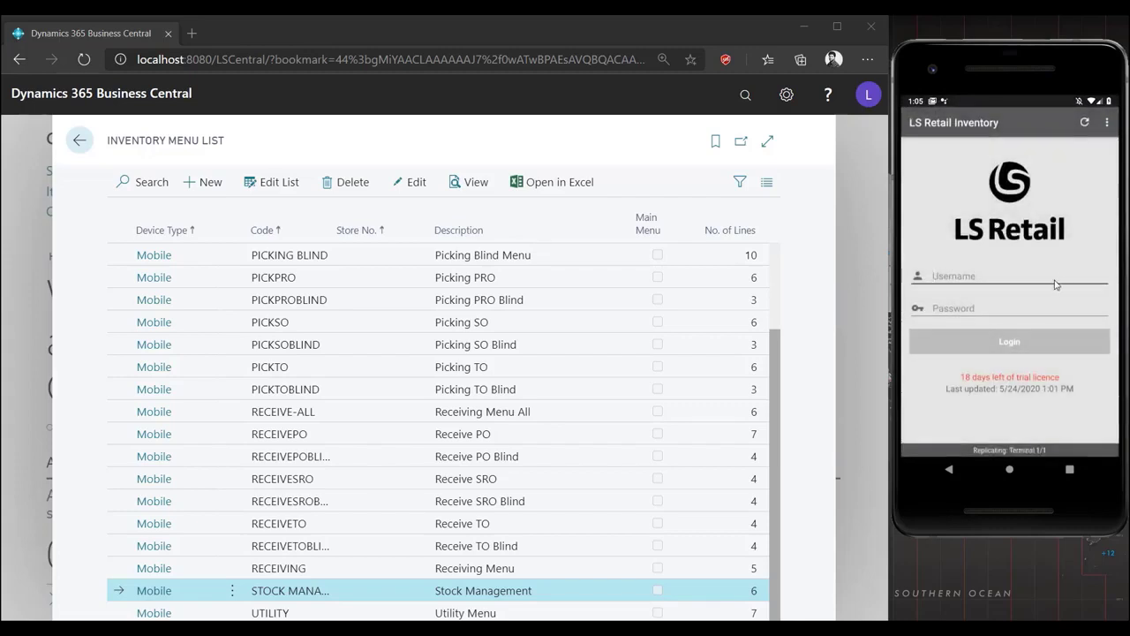
Sign back in to the mobile inventory app with the staff username and no password
click(1056, 284)
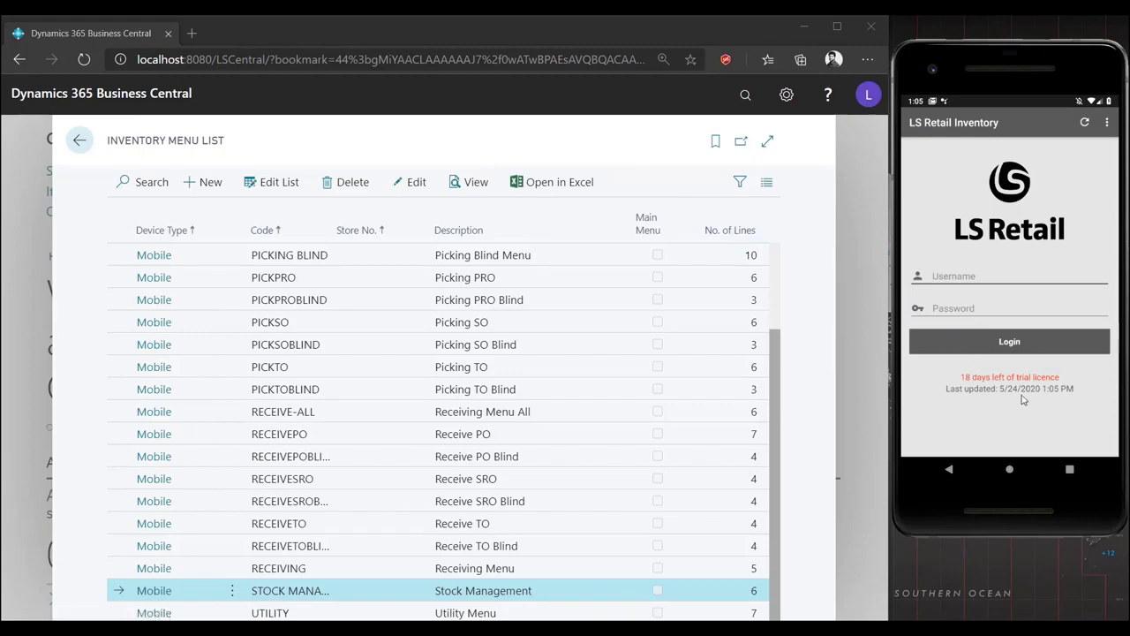
click(947, 278)
text(150)
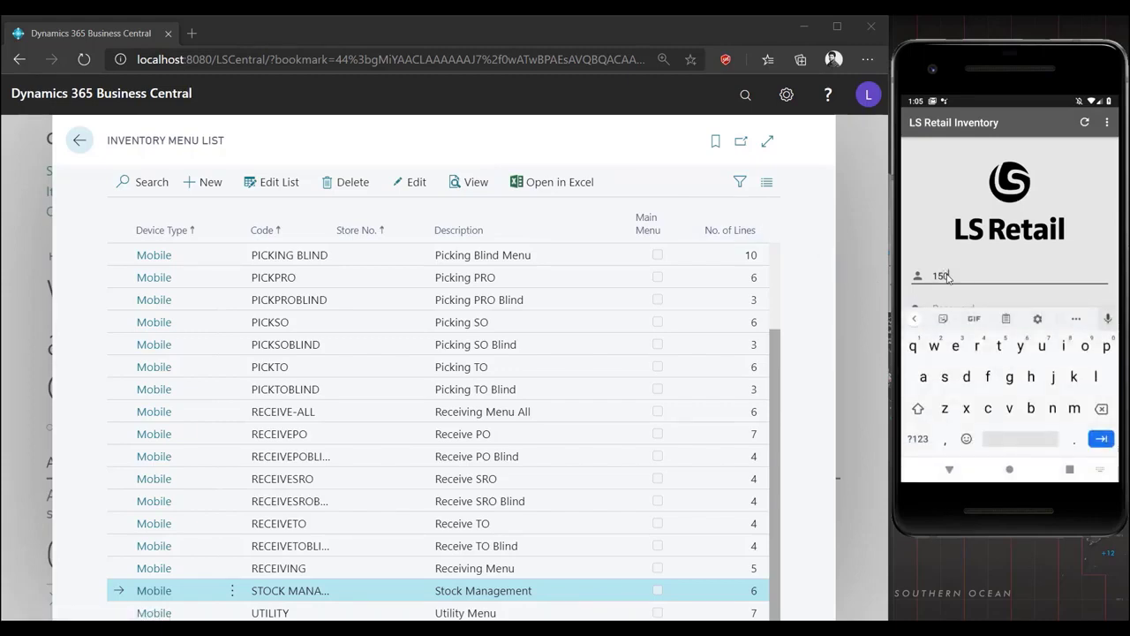
click(950, 468)
click(973, 350)
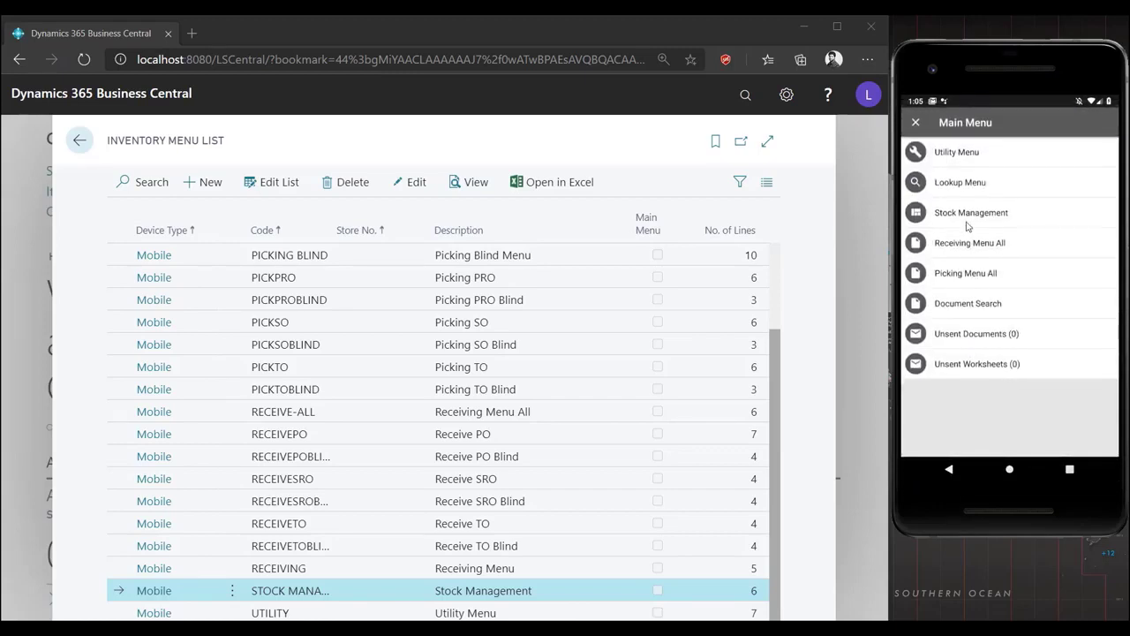
Check the phone's Stock Management menu for the Stock Request entry and close the Inventory Menu List in Business Central
click(966, 216)
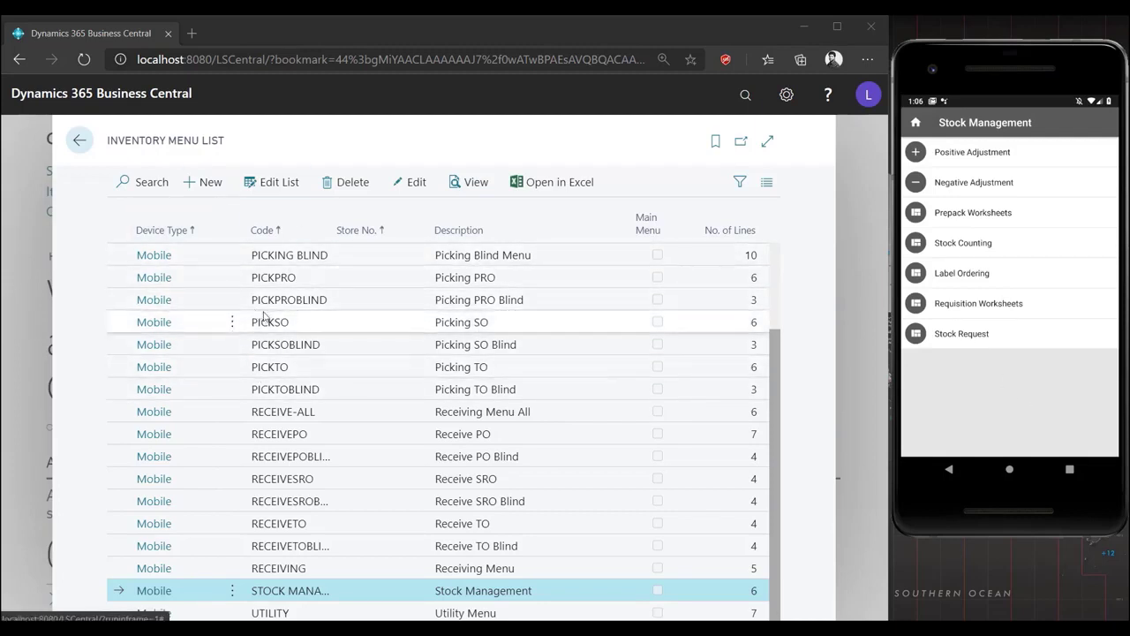
click(78, 141)
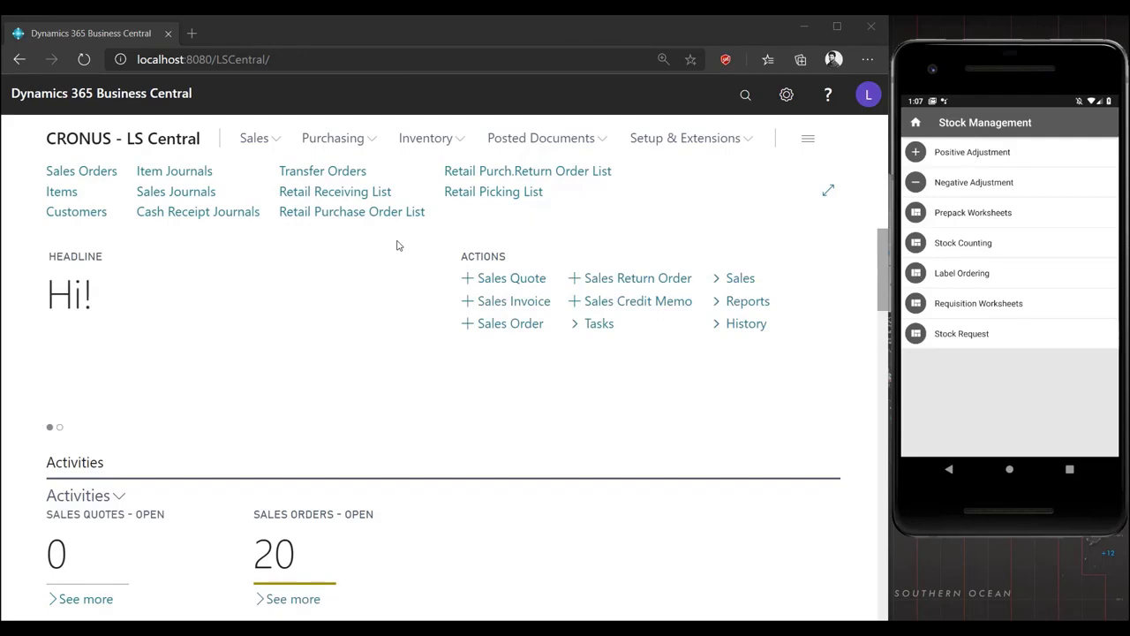
Open the Store Inventory Worksheet Type page from the Store inventory administration features in the overview of all Business Central roles
click(807, 140)
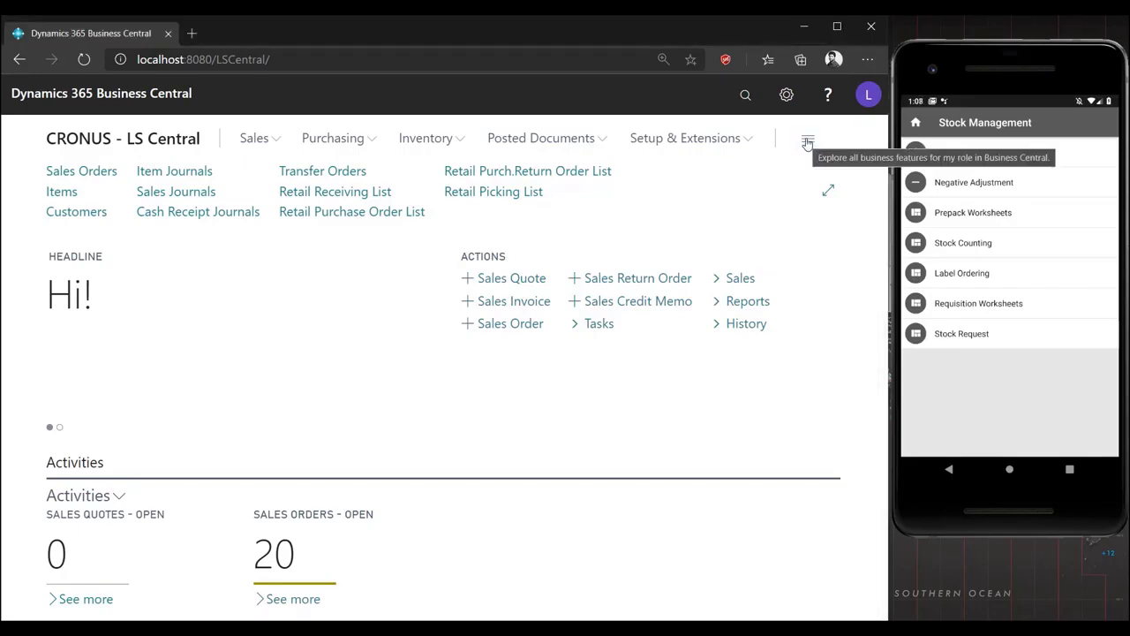
click(808, 141)
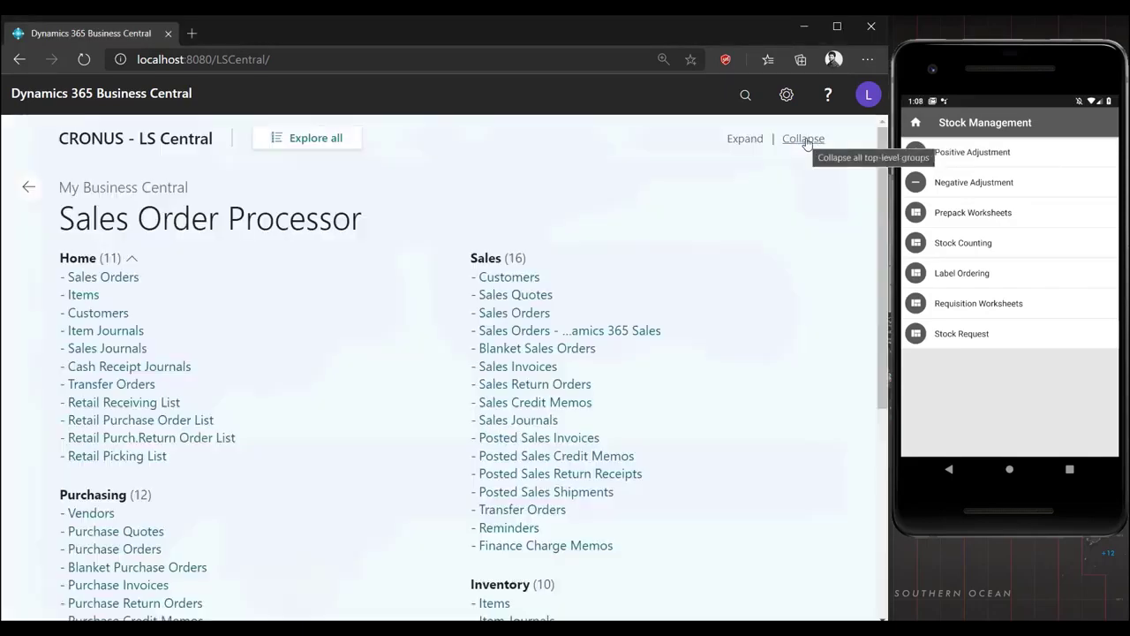
click(269, 141)
scroll(290, 242, down, 4)
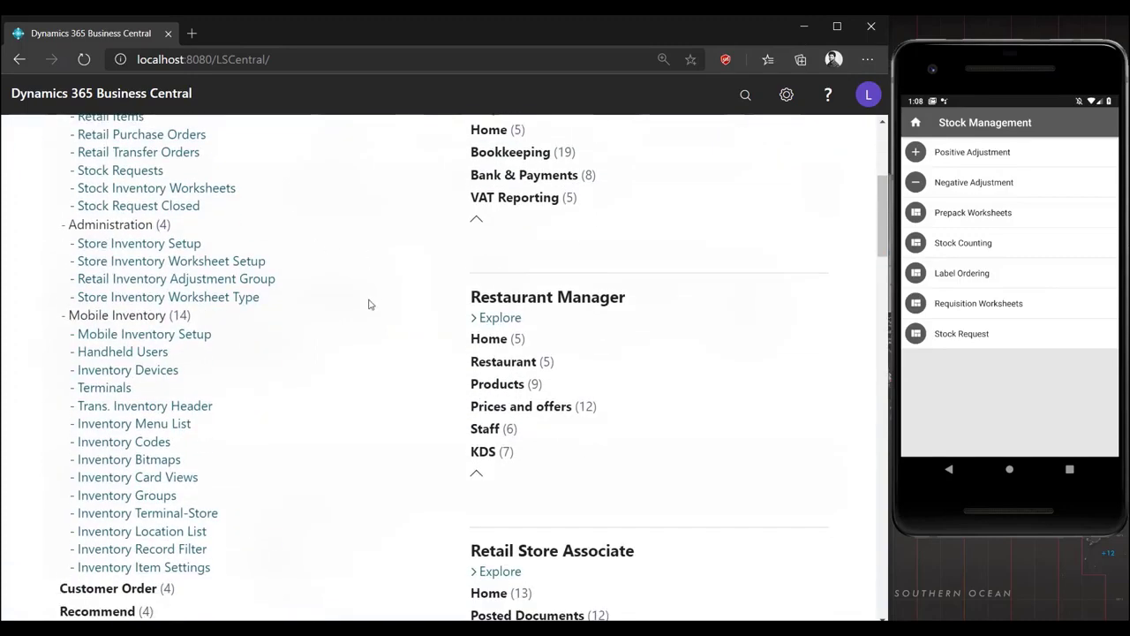
scroll(136, 227, up, 2)
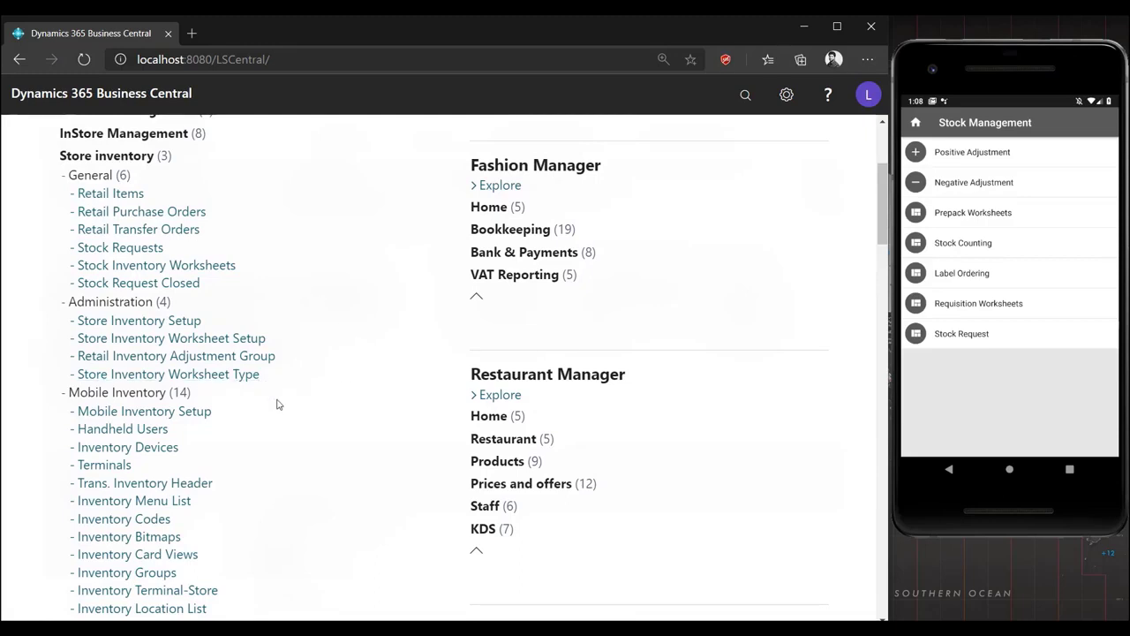
click(154, 377)
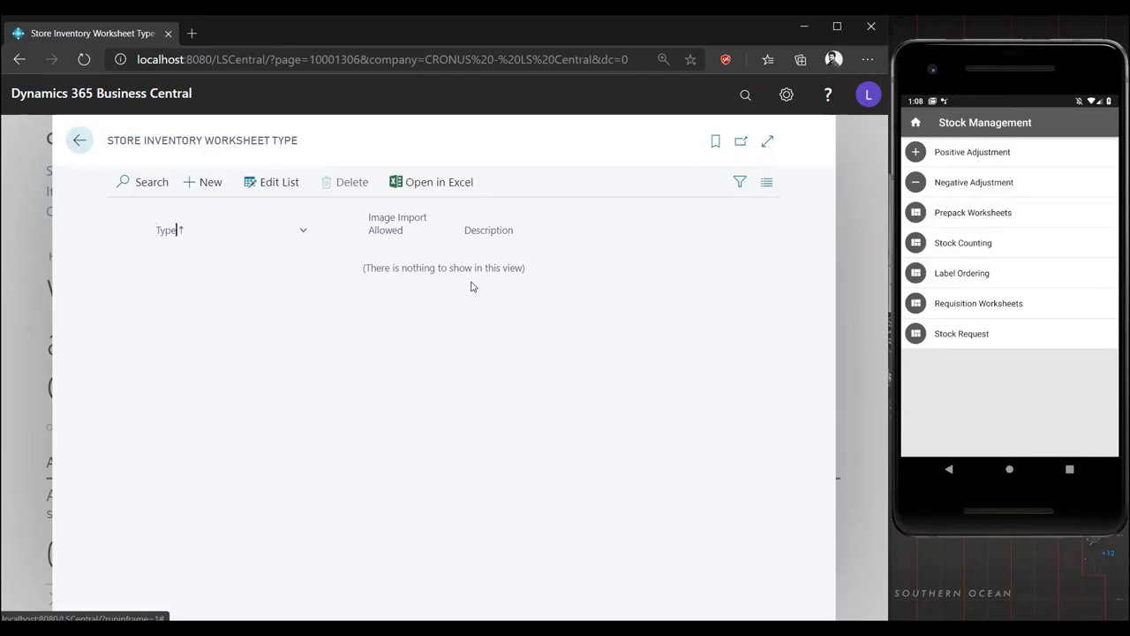
Add a Negative Adjmt. worksheet type with image import allowed and close the Store Inventory Worksheet Type page
click(191, 186)
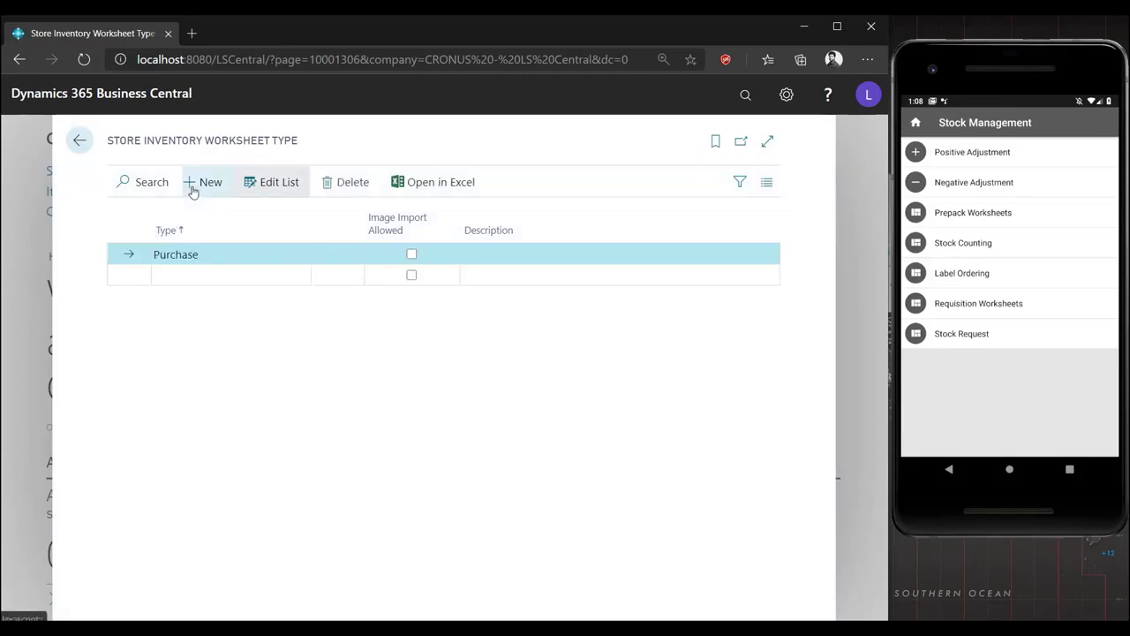
click(212, 258)
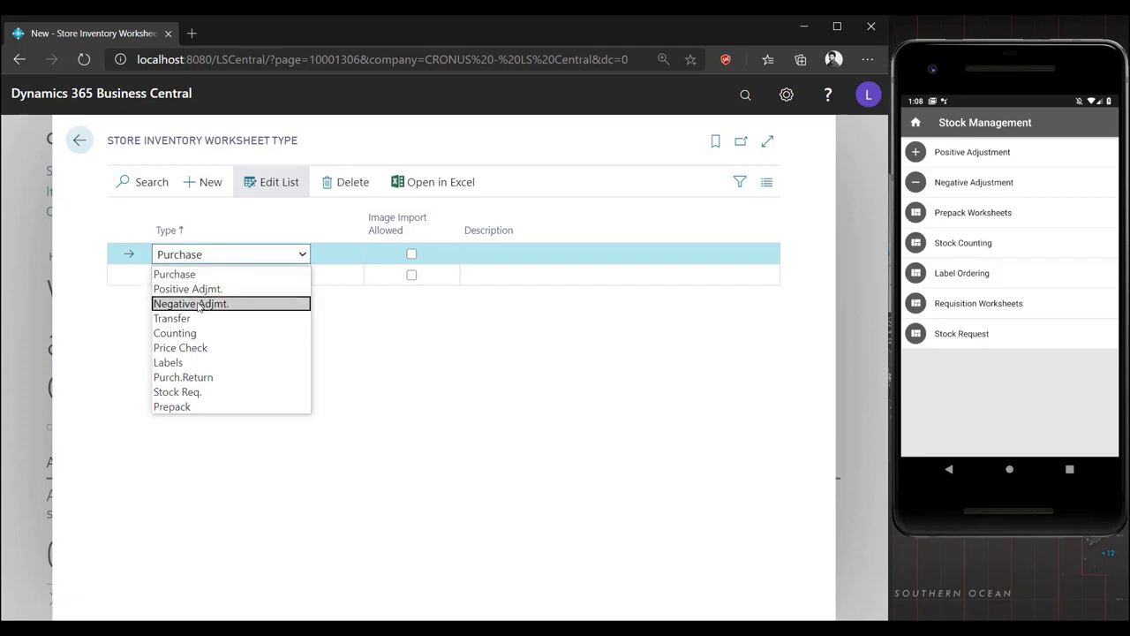
click(197, 304)
key(Tab)
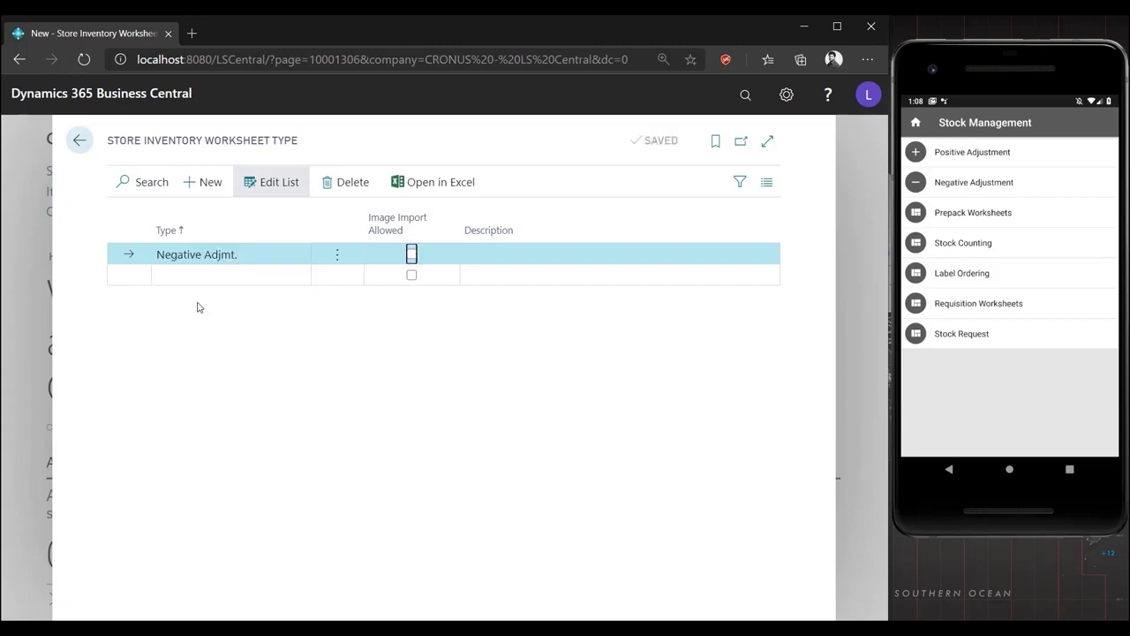
click(412, 254)
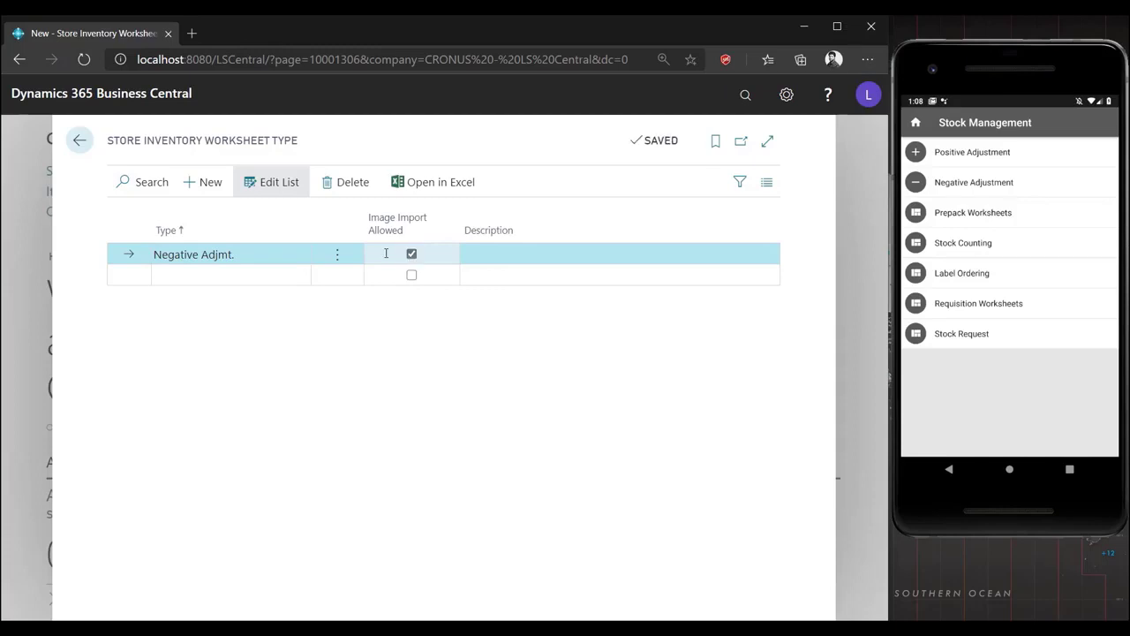
click(80, 140)
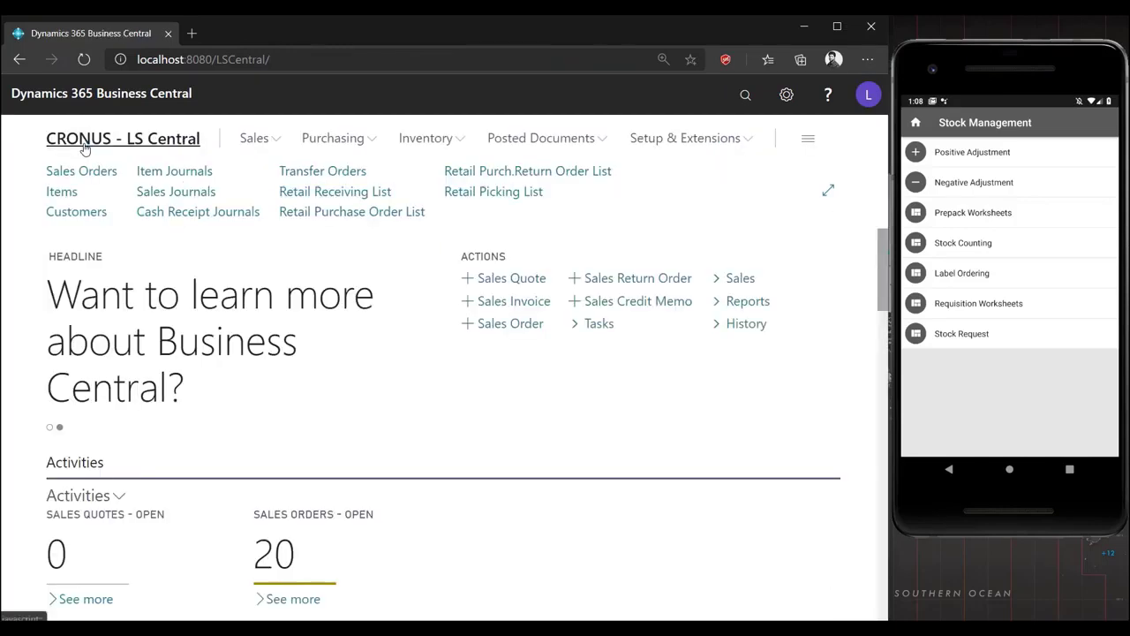
Go from the phone's Stock Management menu to the main menu and log out of the mobile inventory app
click(918, 125)
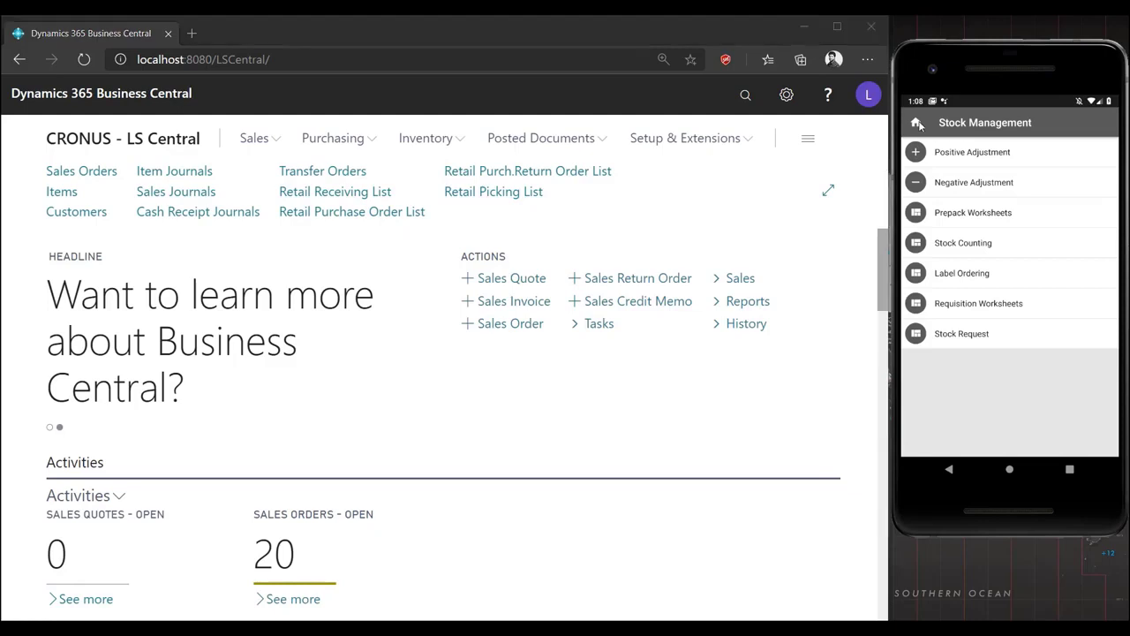
click(918, 124)
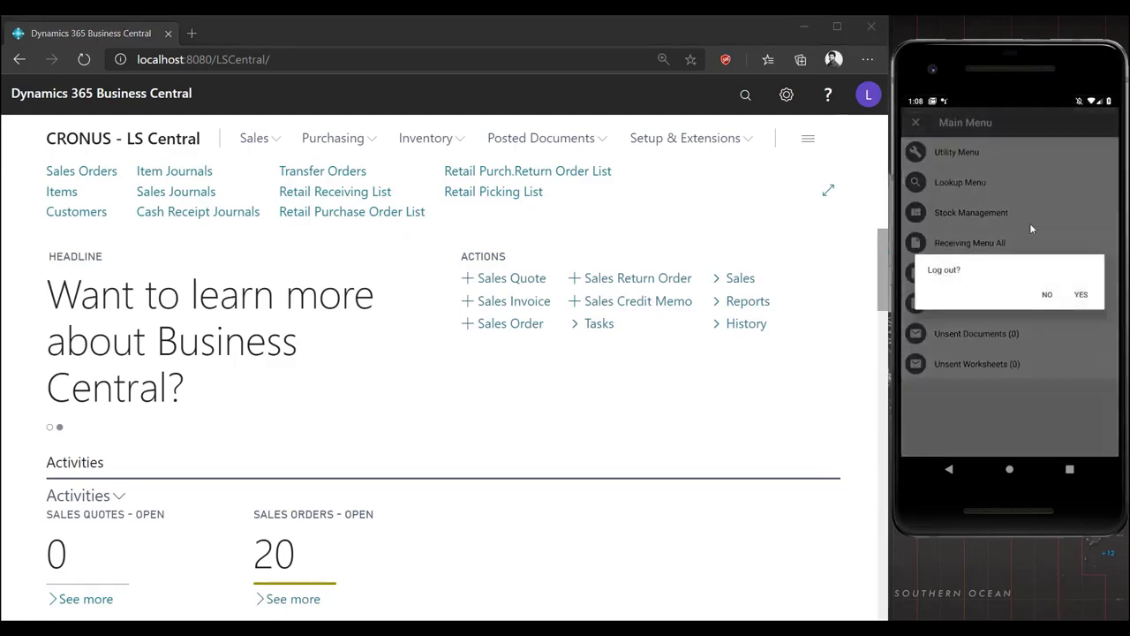
click(1080, 295)
Clear the mobile inventory app's database in its settings and return to the login page to replicate the data again
click(1107, 124)
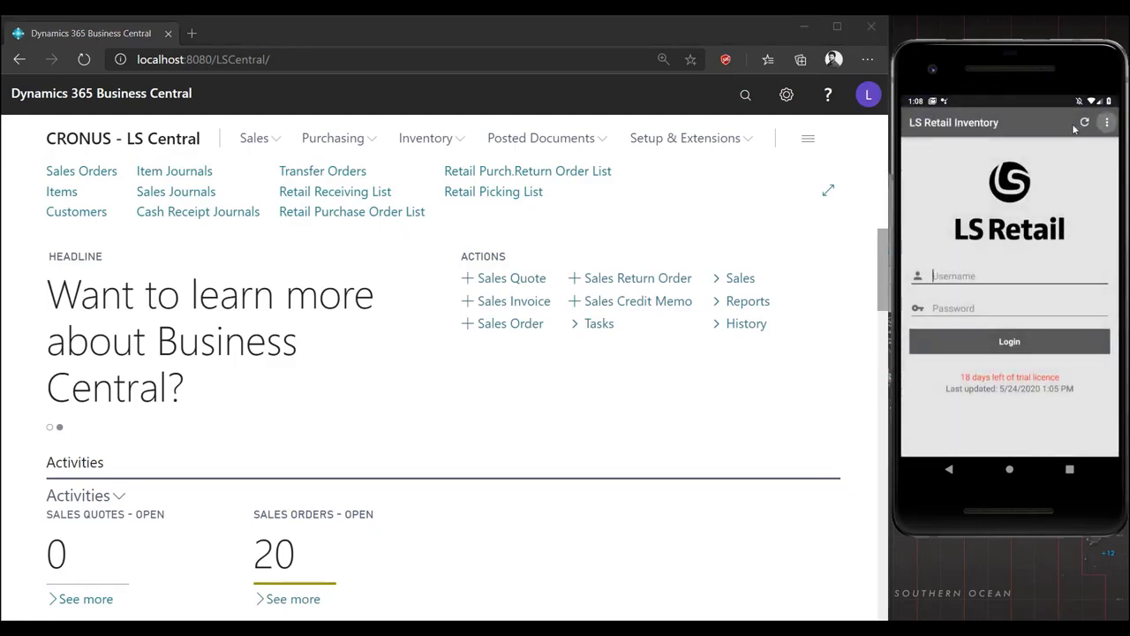
click(1041, 120)
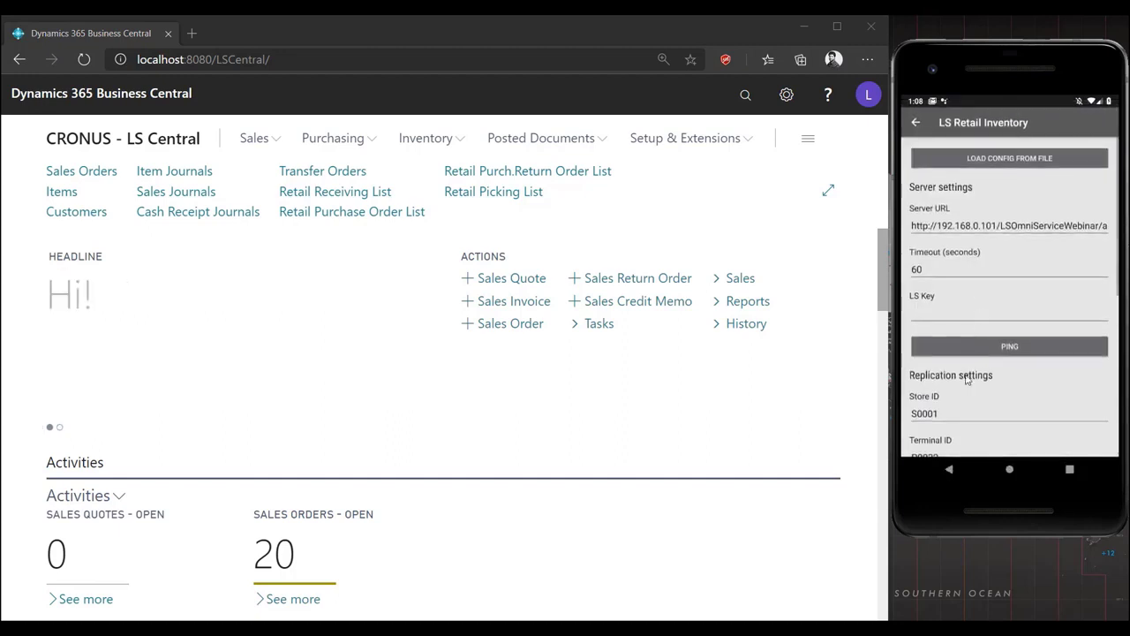
scroll(966, 373, down, 4)
click(964, 449)
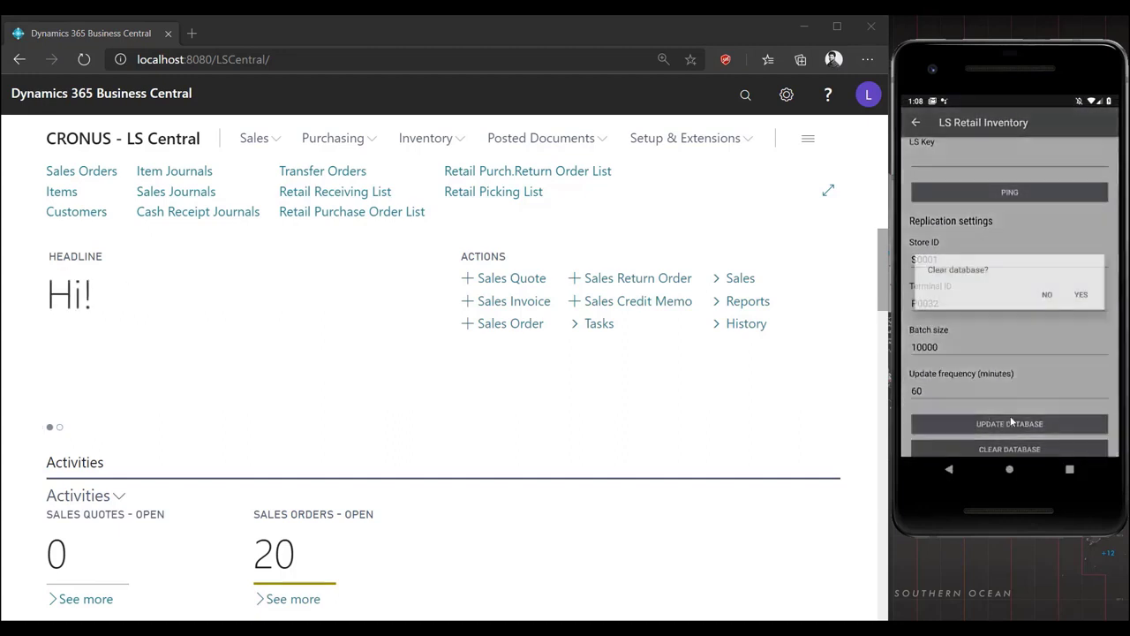
click(1083, 295)
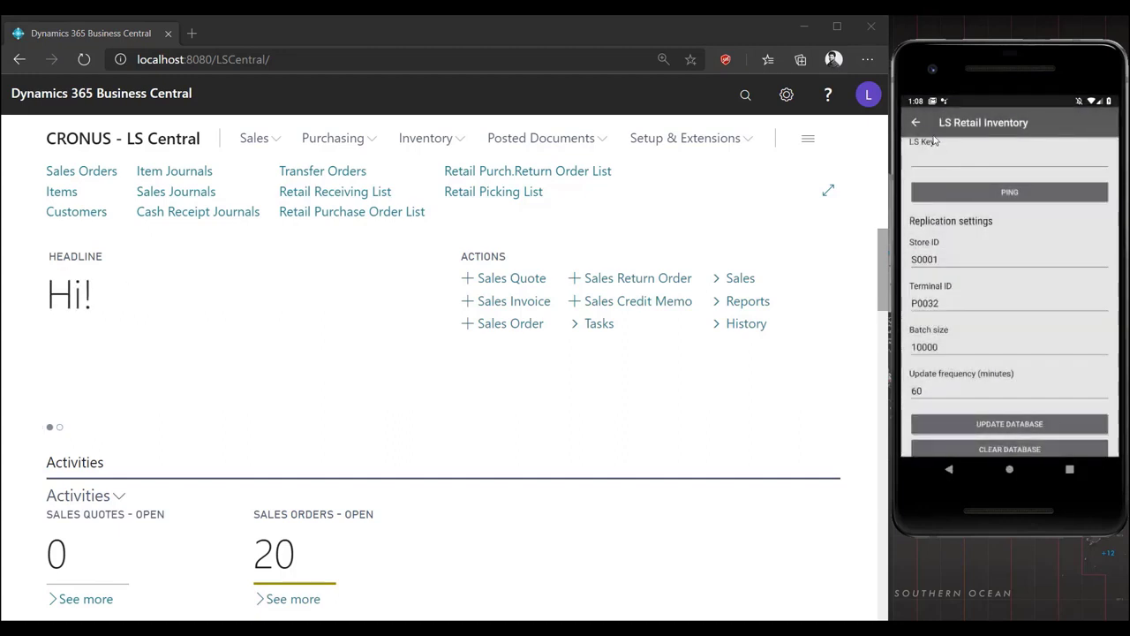
click(915, 122)
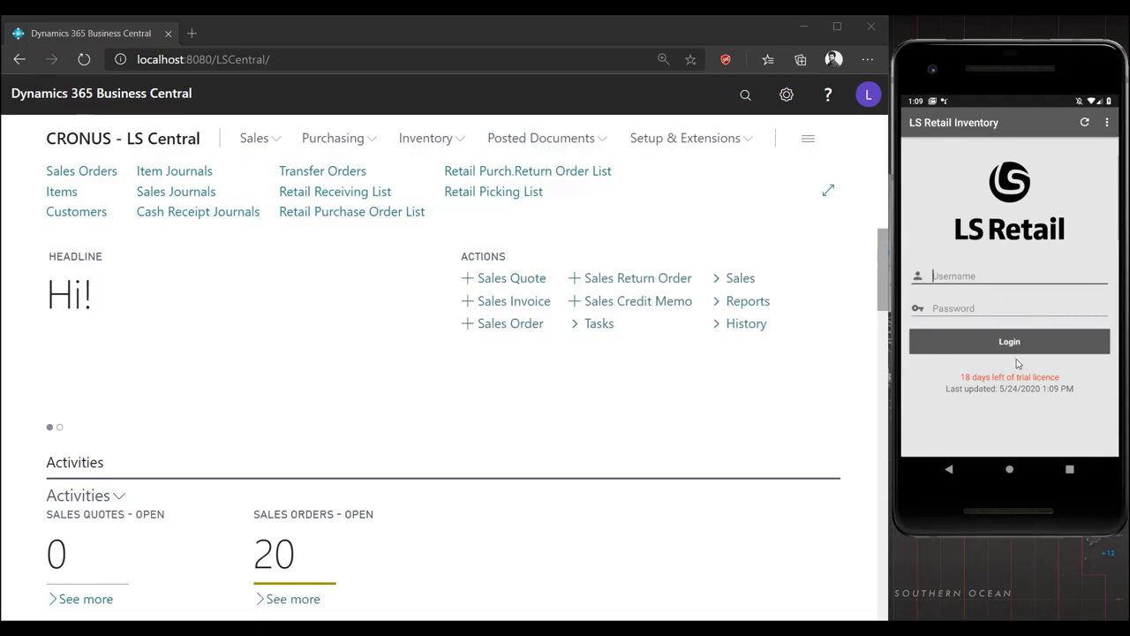
Sign in to the mobile inventory app with the staff username, leaving the password empty
click(947, 281)
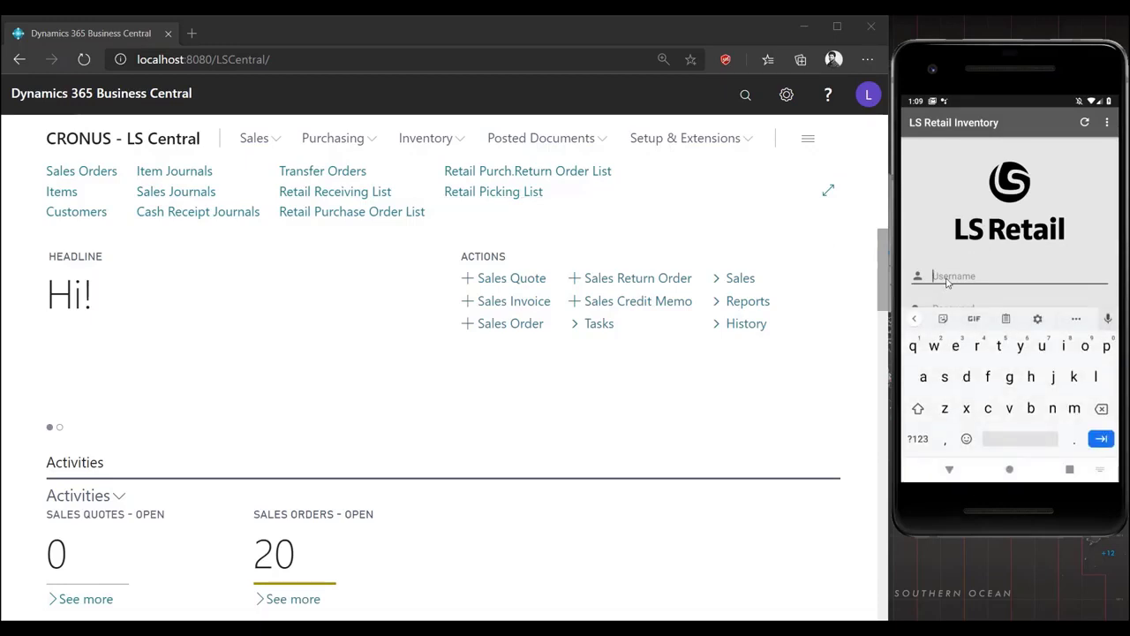
text(150)
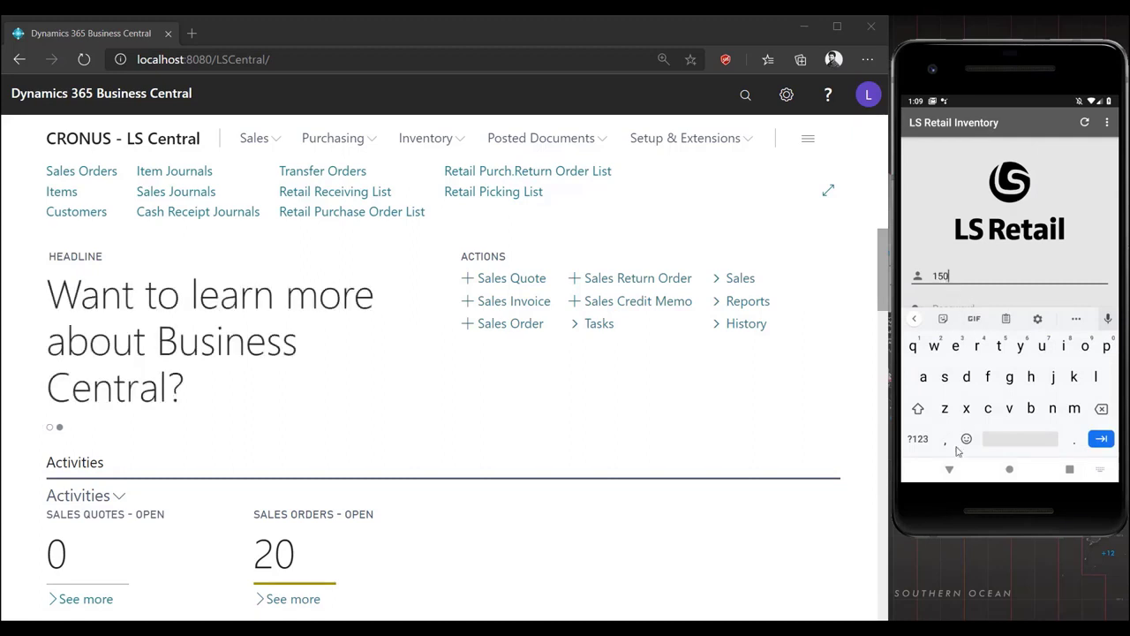
click(949, 469)
click(986, 344)
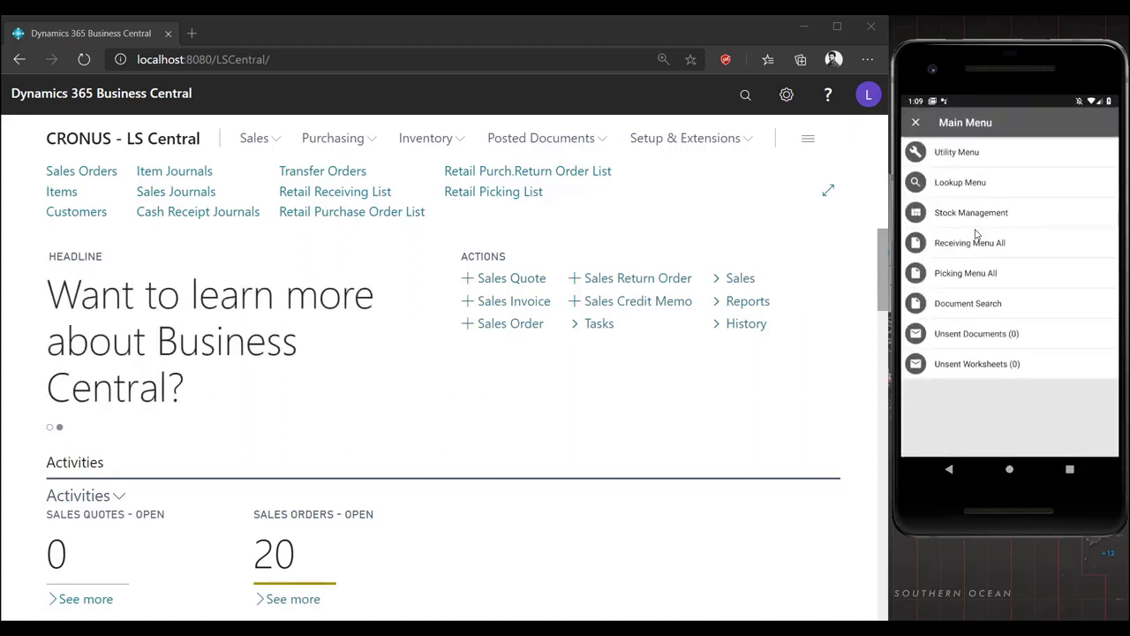
Open the Damaged by Staff worksheet under Negative Adjustment on the phone and add item 10020, Milk 0.25 L
click(953, 216)
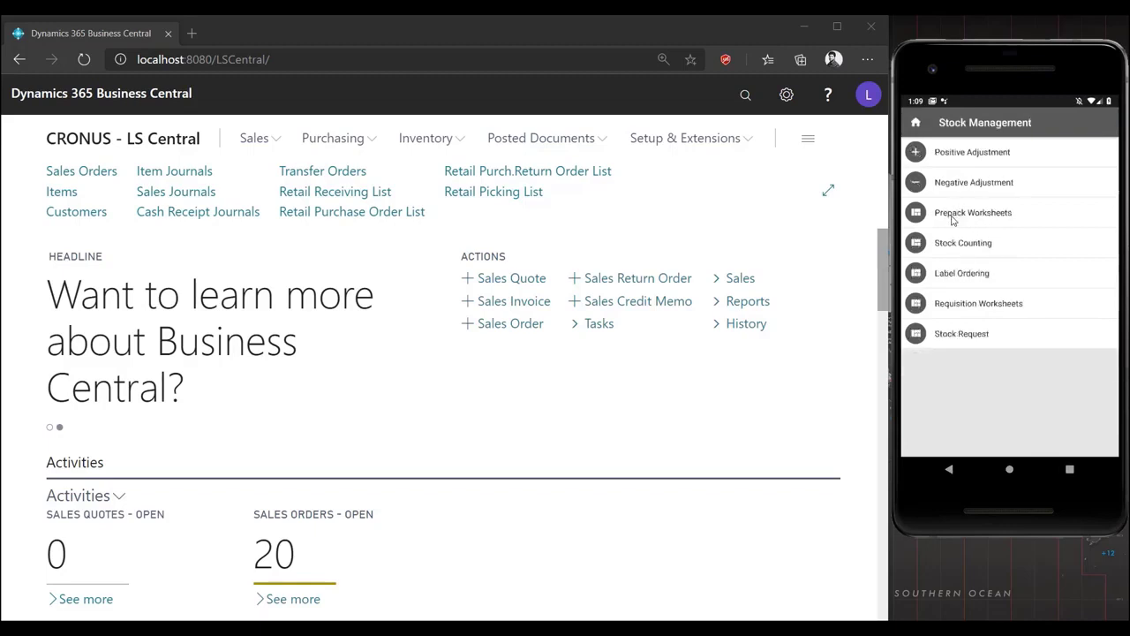
click(967, 183)
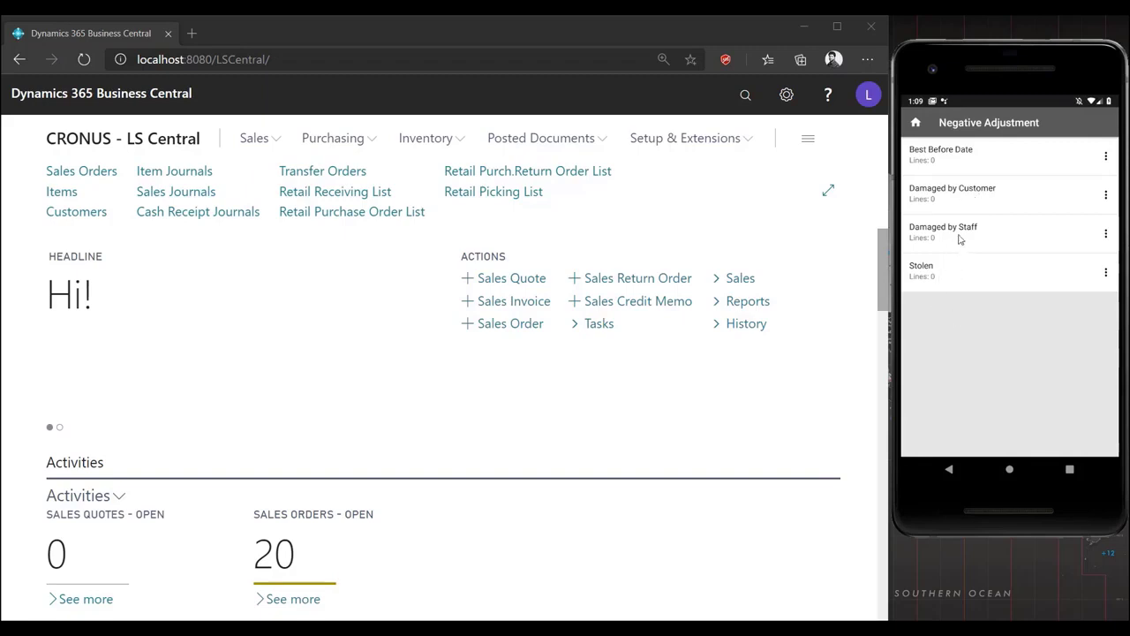
click(963, 235)
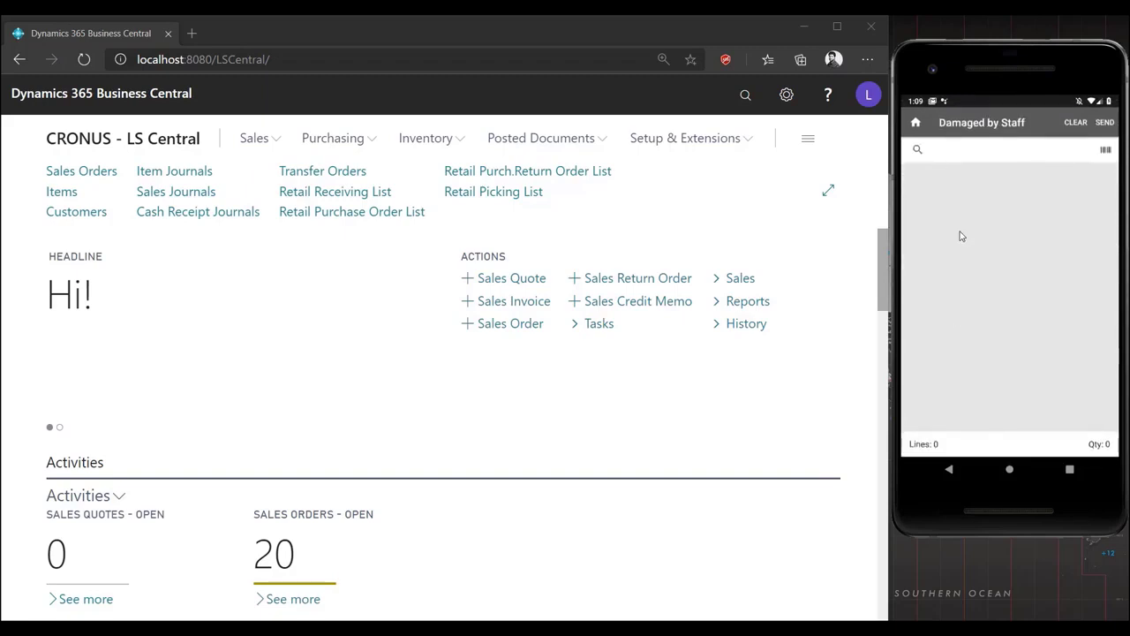
click(941, 161)
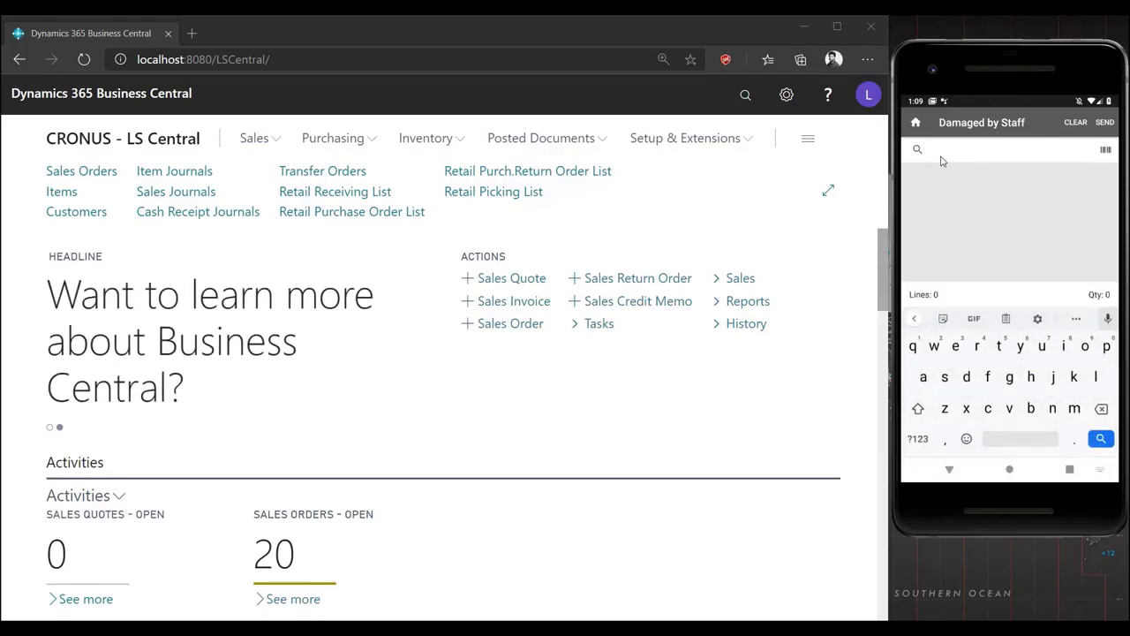
text(10020)
click(1101, 439)
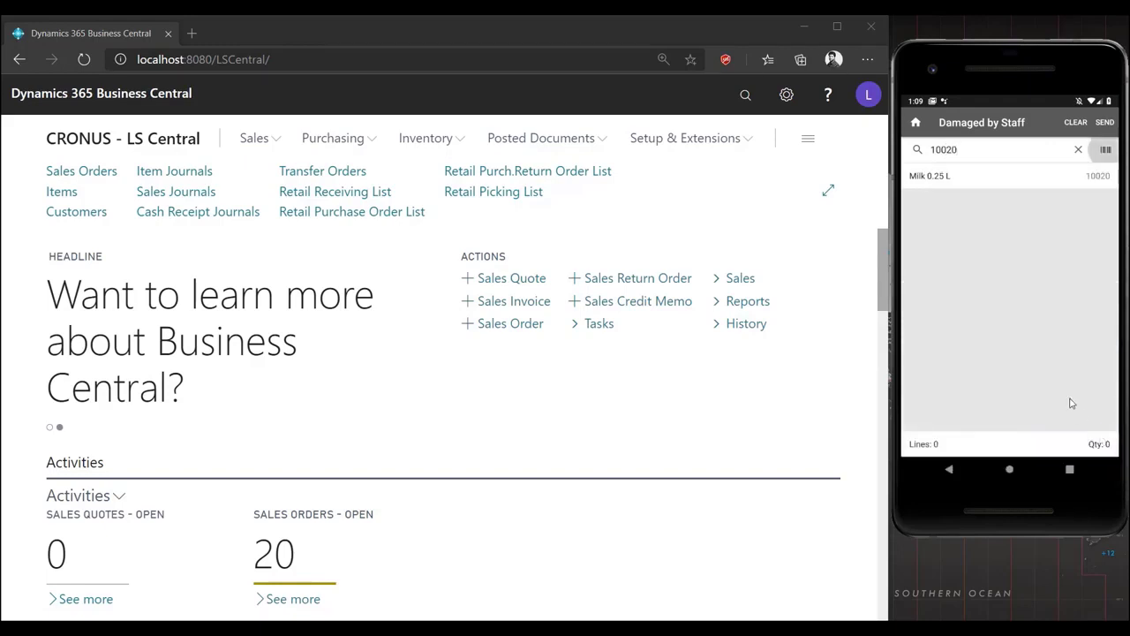
click(990, 182)
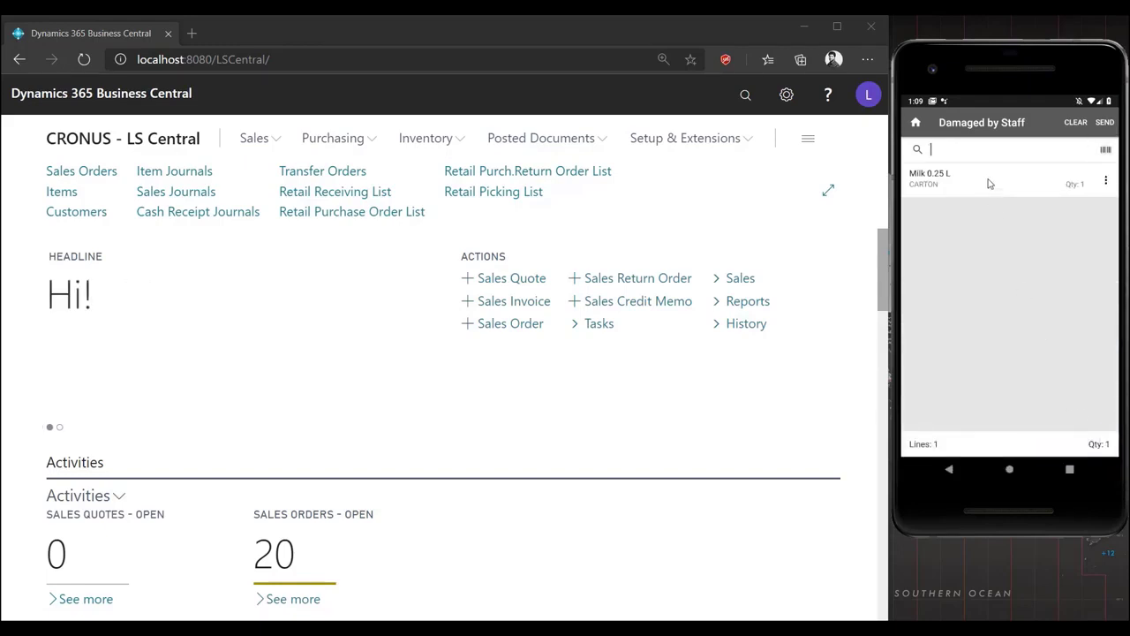
Take a picture for the Milk 0.25 L line with the phone's camera and accept it
click(1107, 182)
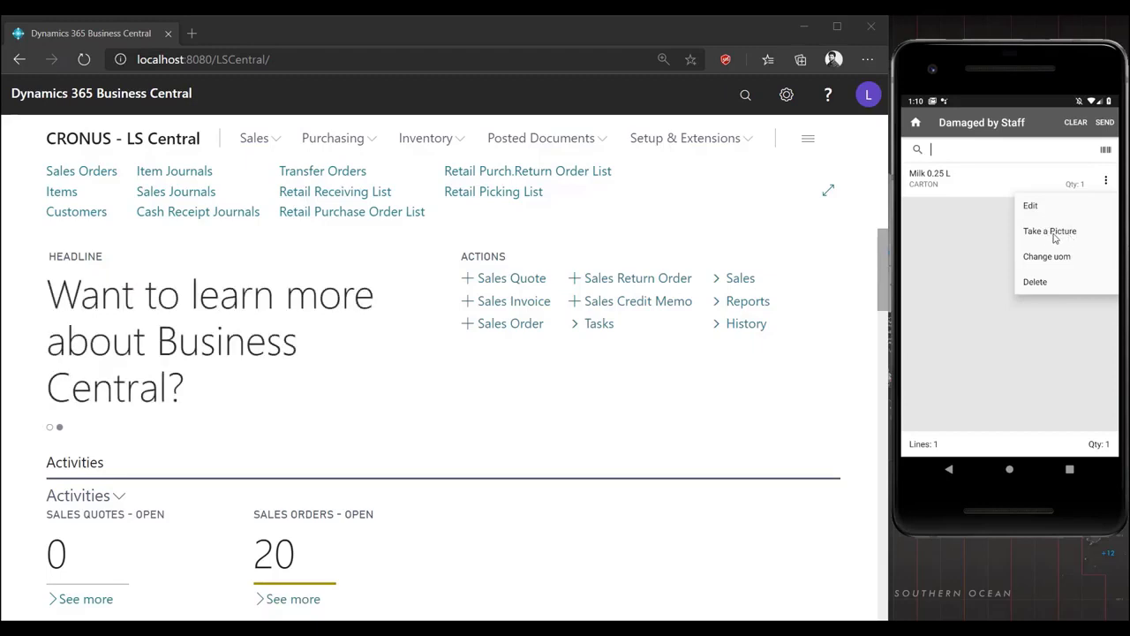
click(1042, 233)
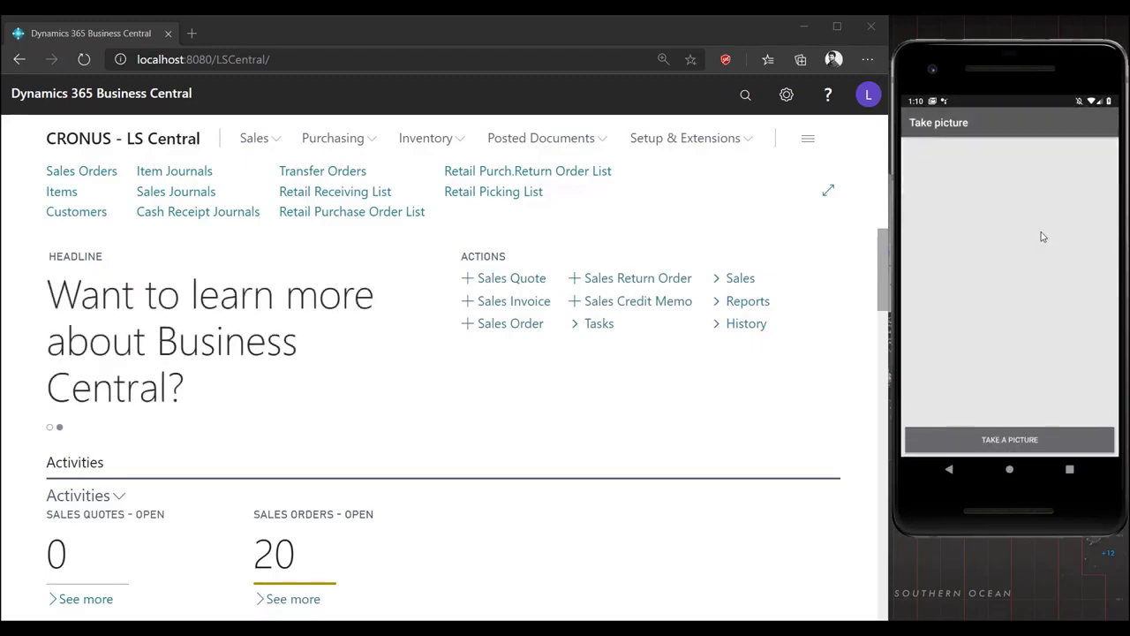
click(999, 444)
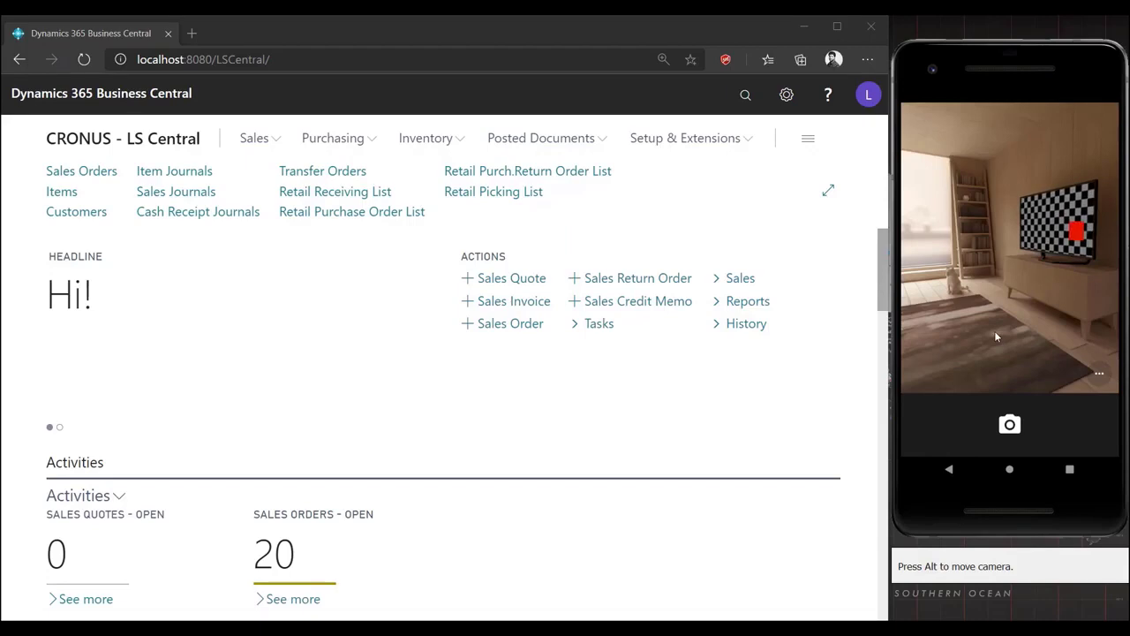
click(1009, 426)
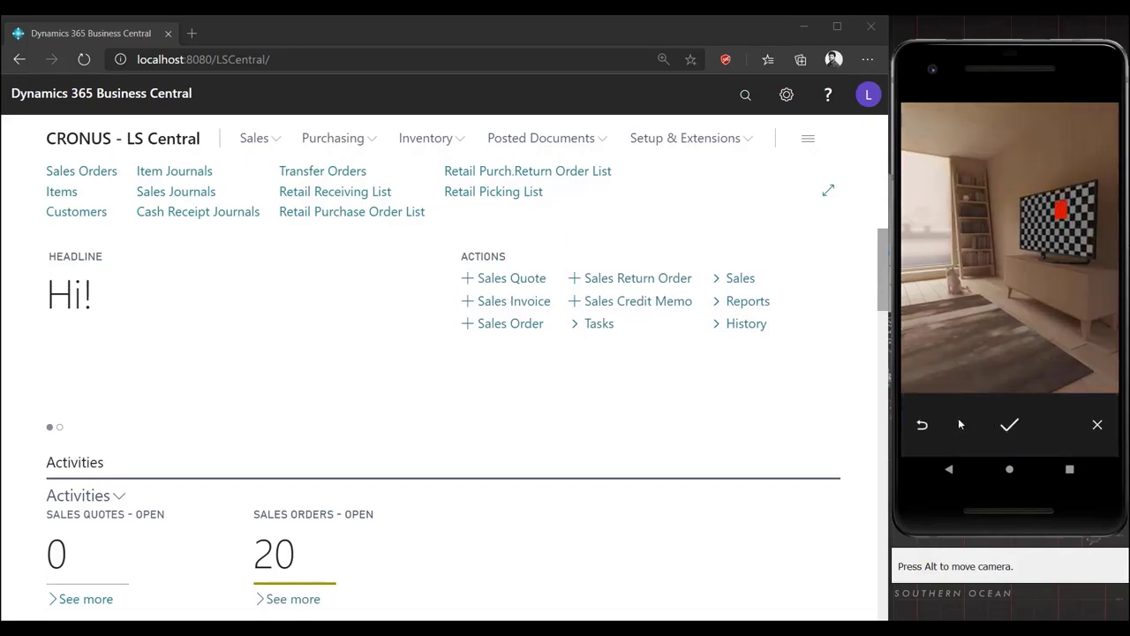
click(1009, 427)
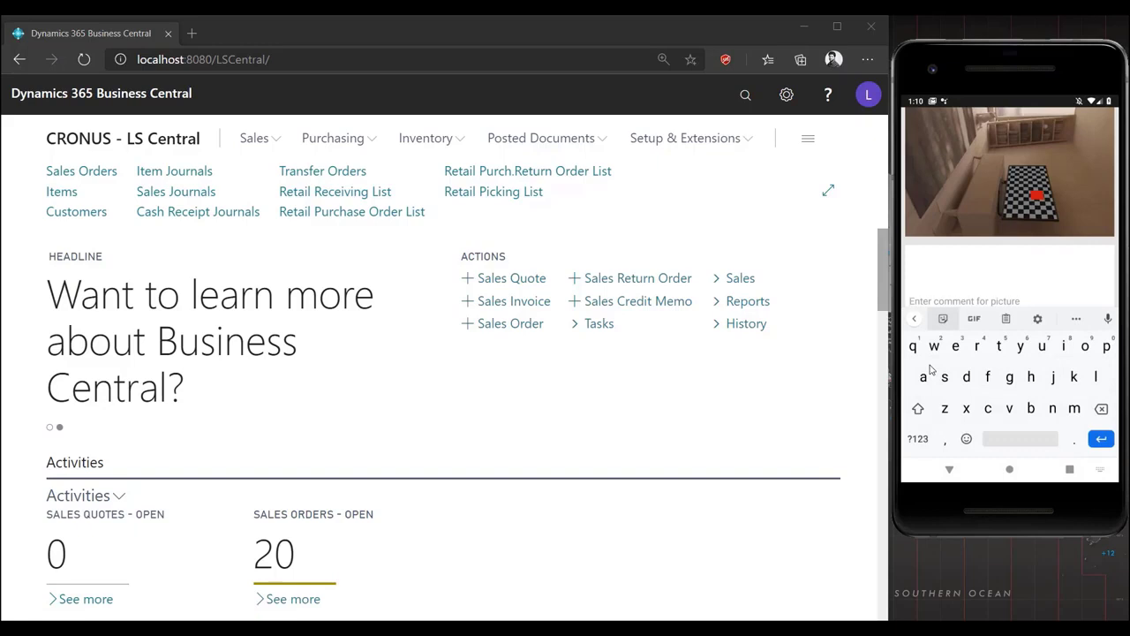
Enter the picture comment "This is not a milk box" and dismiss the on-screen keyboard
text(This is not a m)
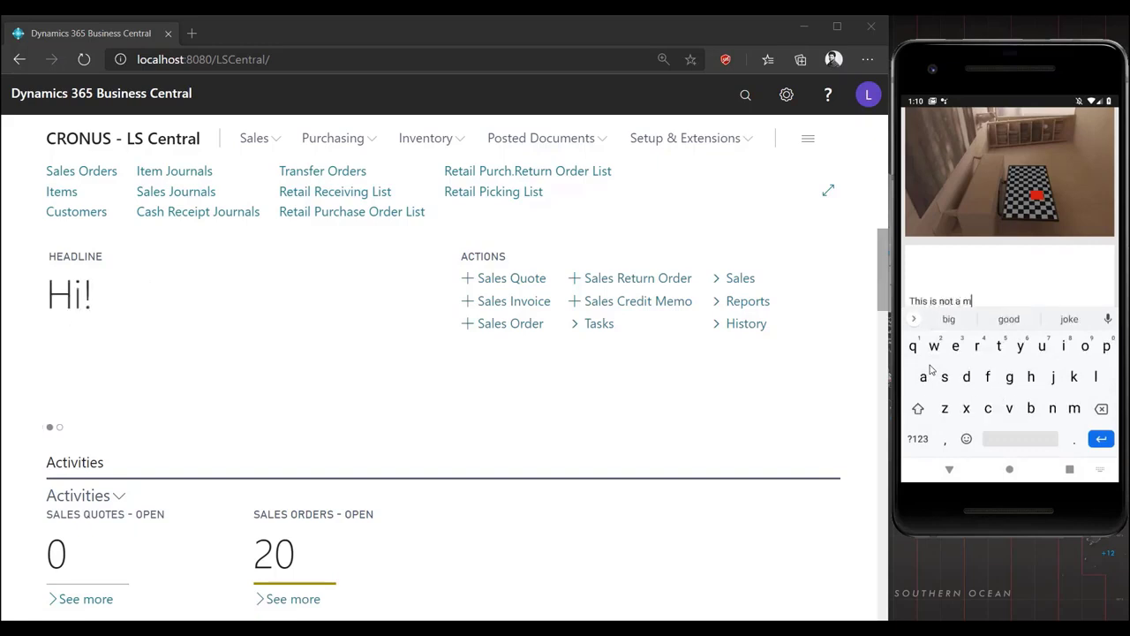
text(ilk box)
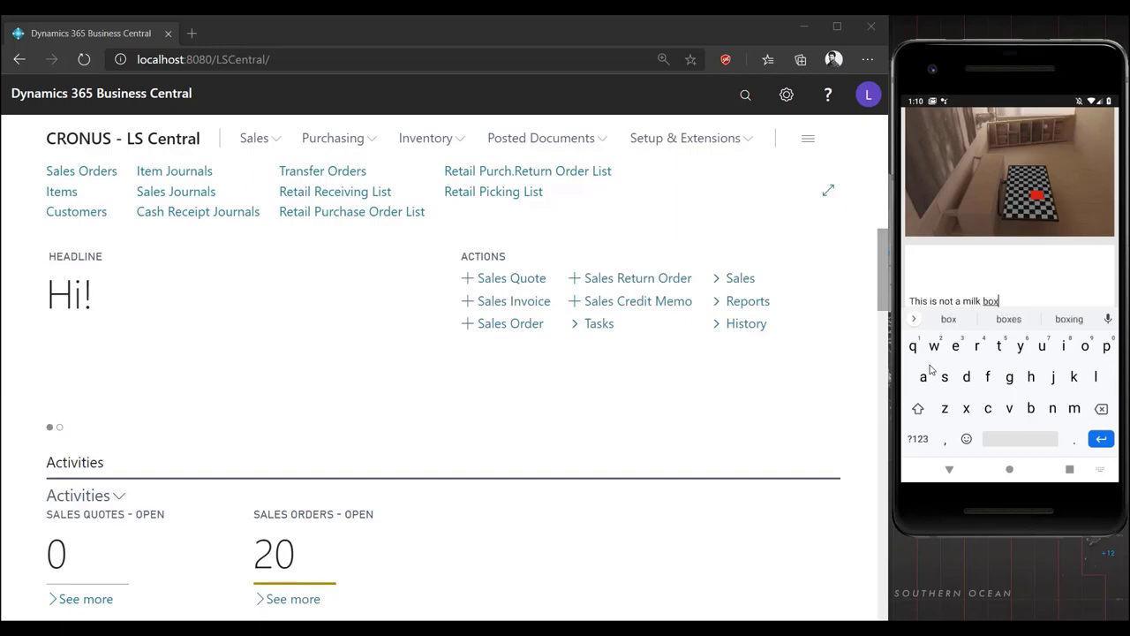
click(946, 468)
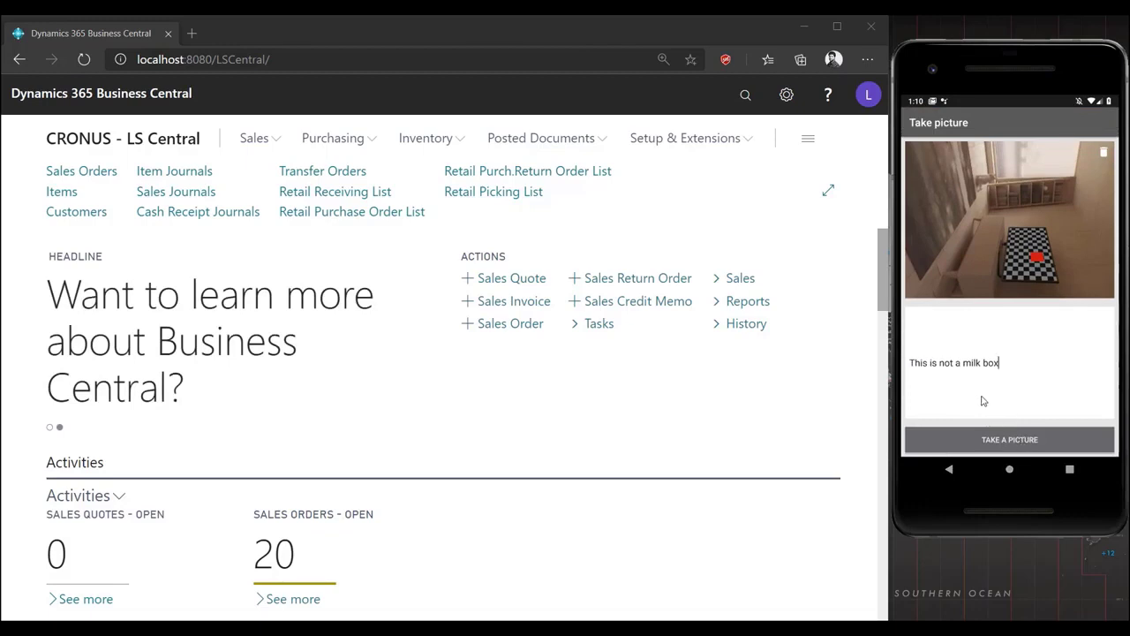
Take a second picture for the Milk 0.25 L line with the phone's camera and accept it
click(1015, 443)
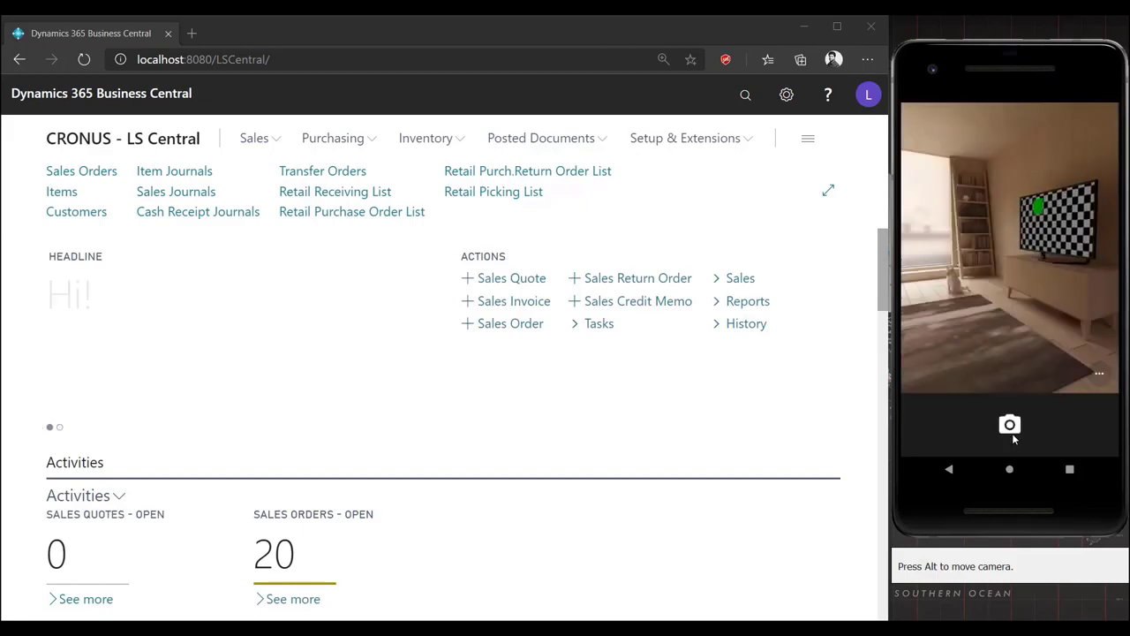
click(1013, 434)
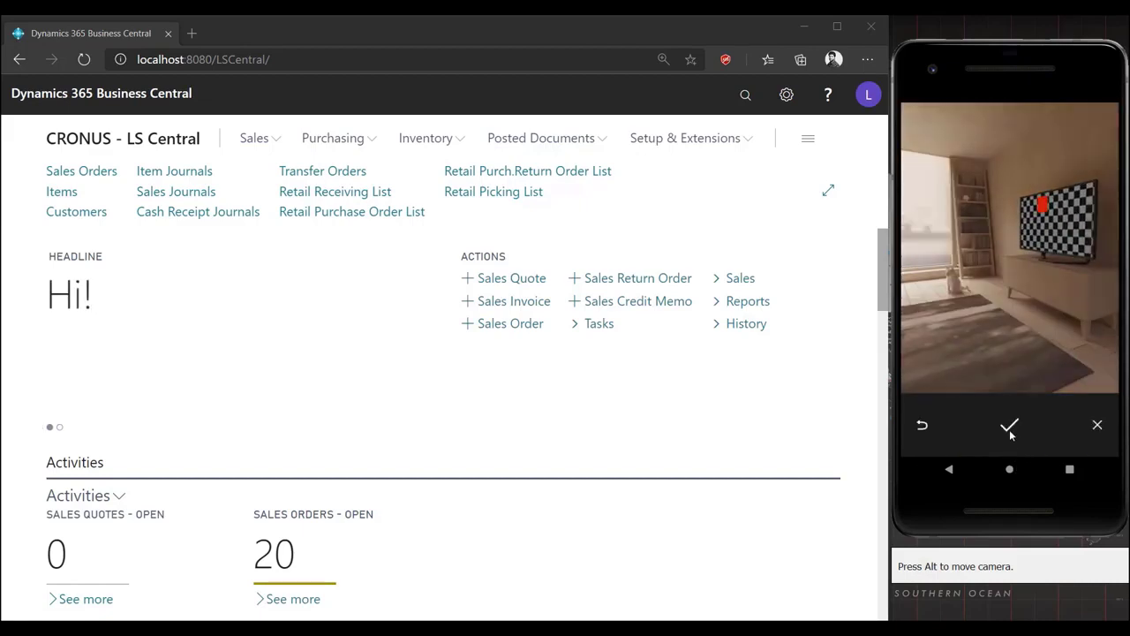
click(1009, 427)
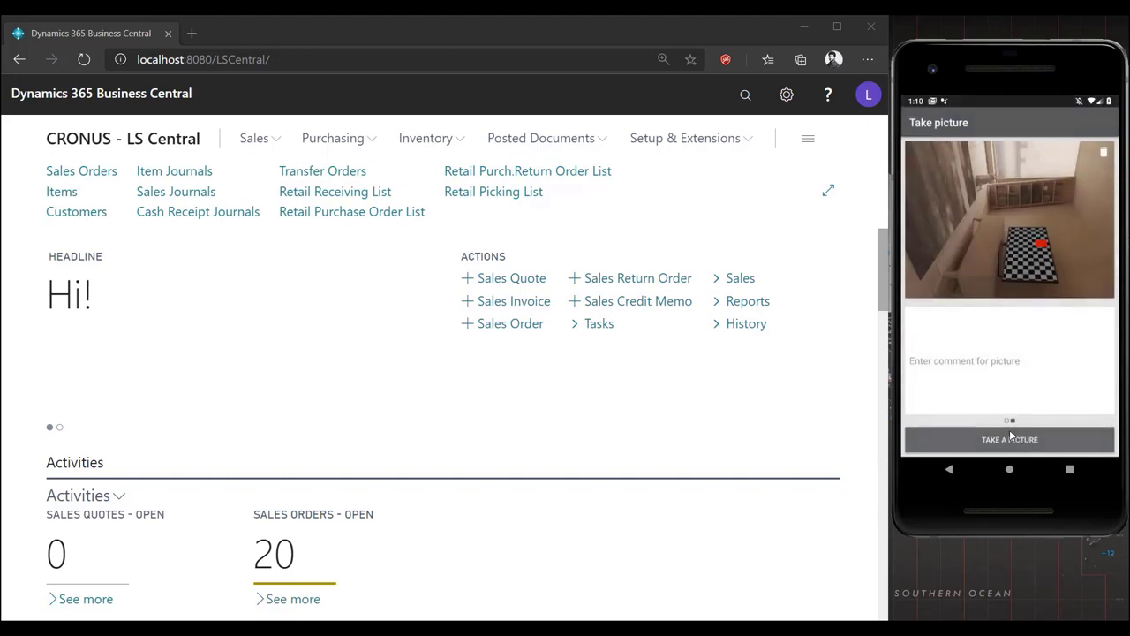
Enter the comment "Again not a milk box" for the second picture and dismiss the on-screen keyboard
click(987, 376)
text(Agai)
text(ng)
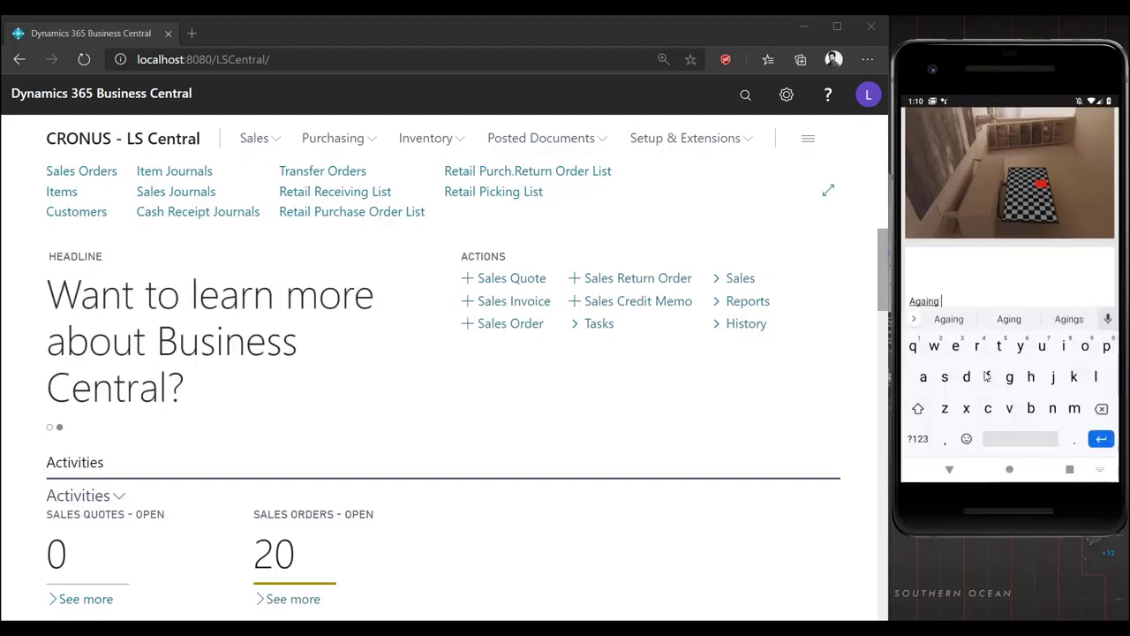
key(BackSpace)
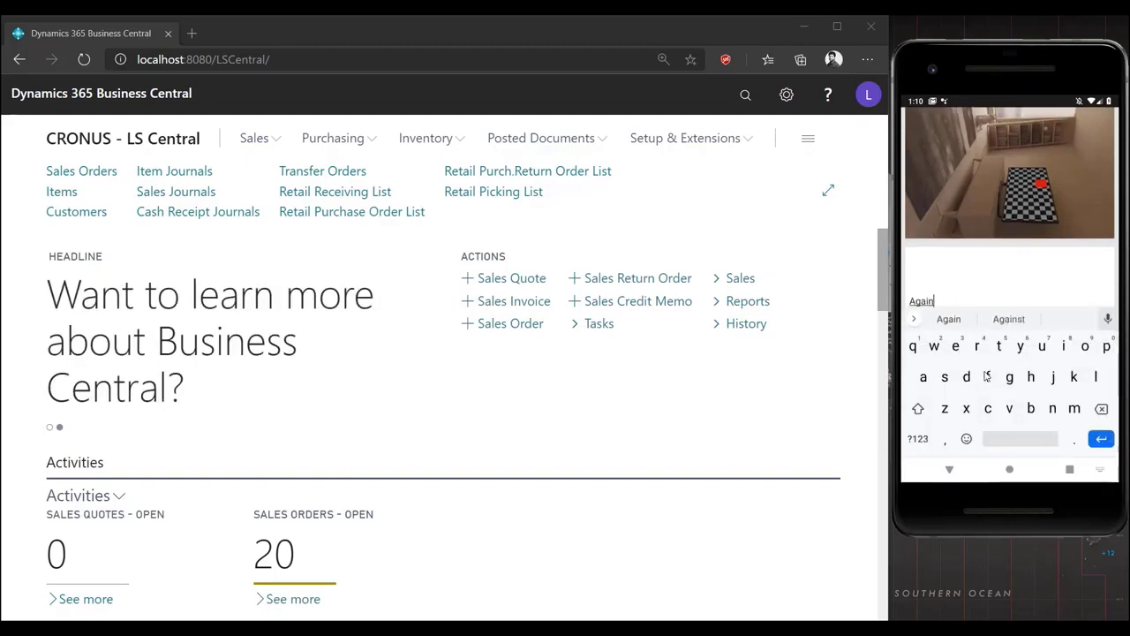
text(not a milk box)
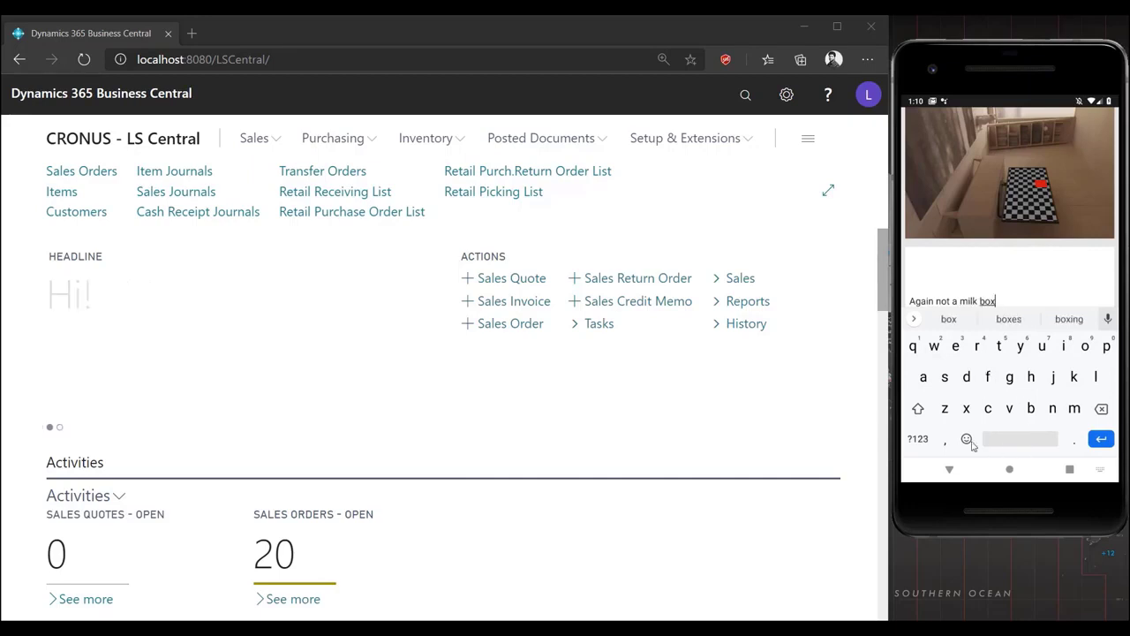
click(947, 470)
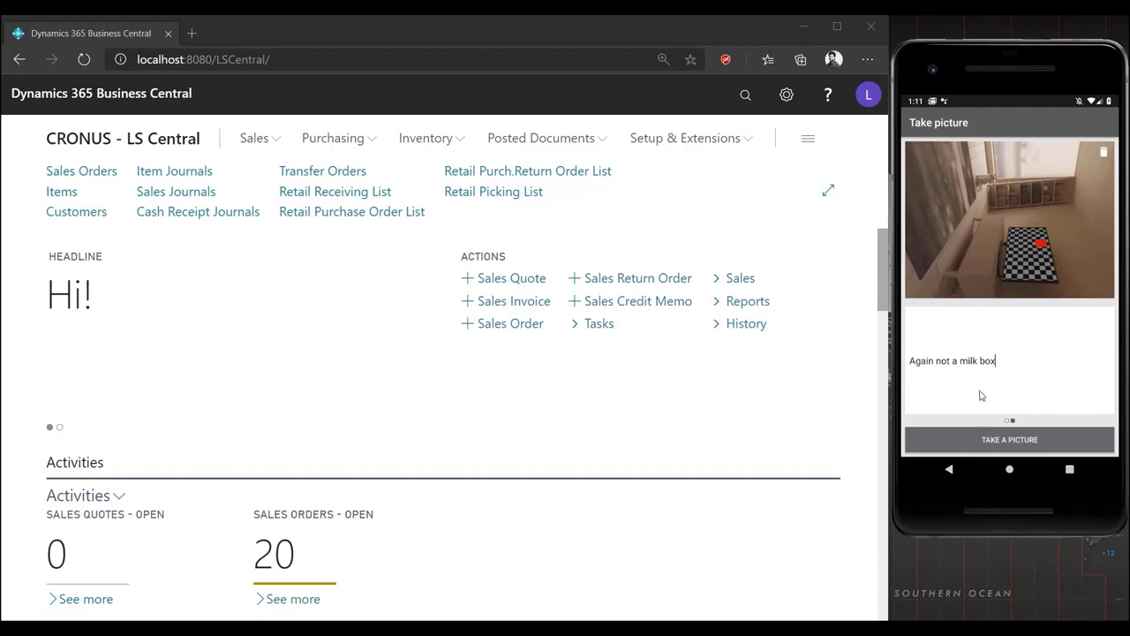
Leave the picture view, send the Damaged by Staff worksheet from the phone, and return to the main menu
drag(990, 386, 916, 373)
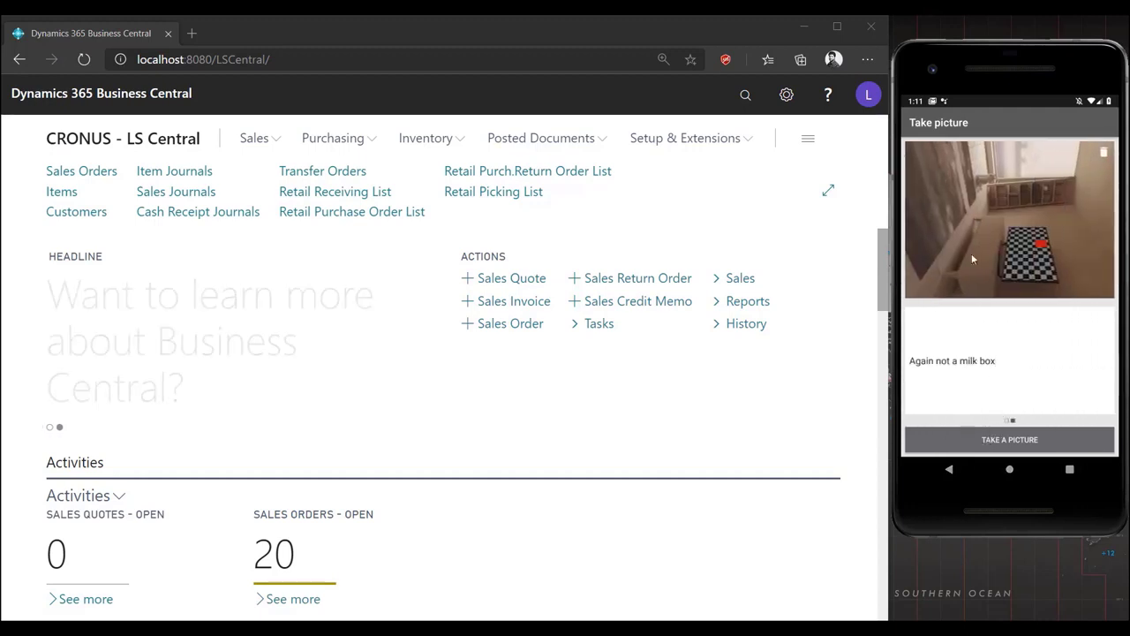
click(949, 469)
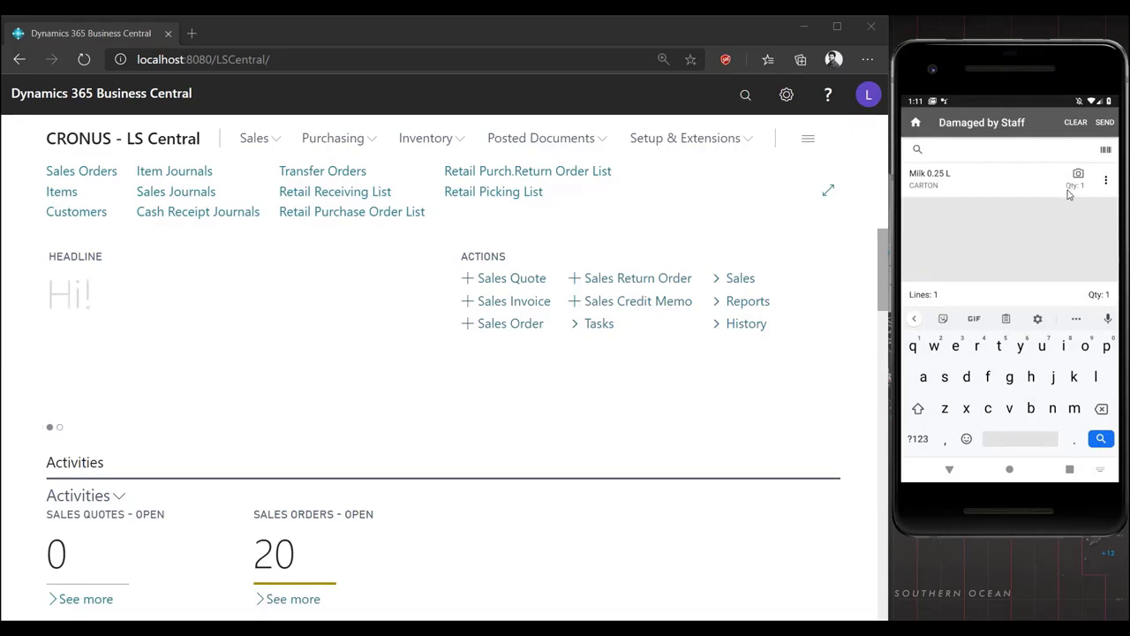
click(1105, 124)
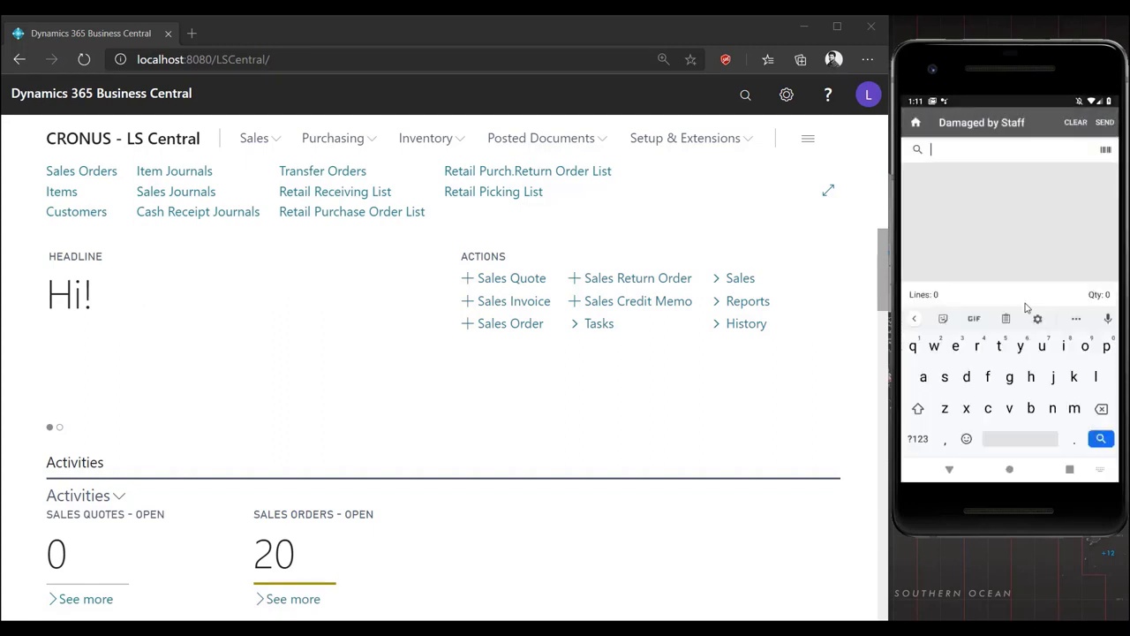
click(915, 123)
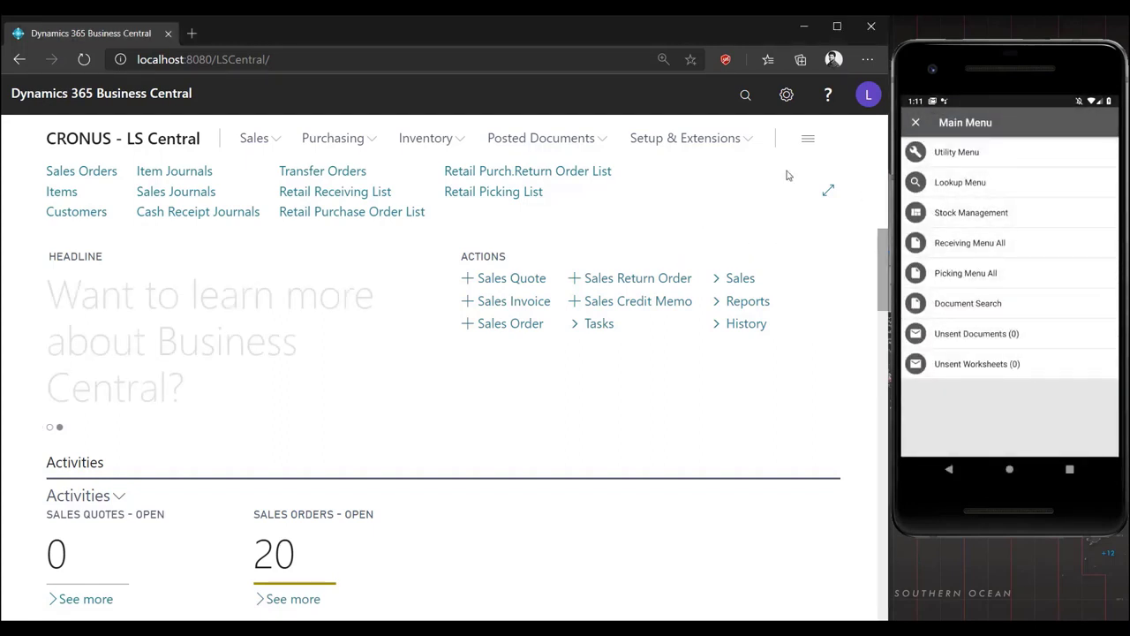
Switch to Business Central and open Stock Inventory Worksheets from the Store inventory section of the full role overview
click(806, 143)
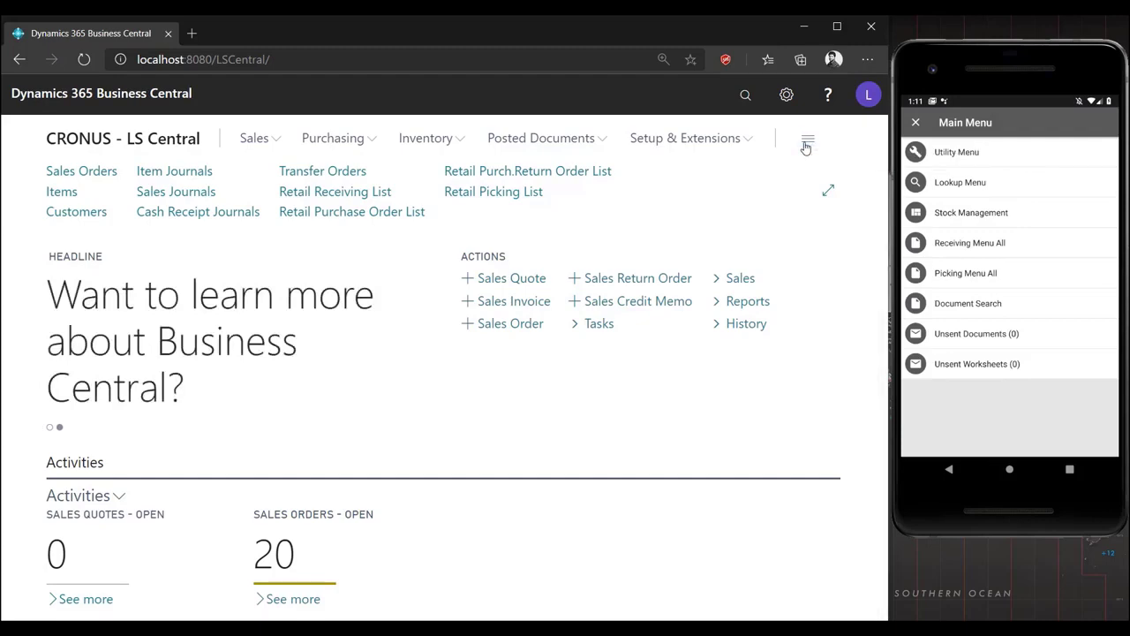
click(306, 141)
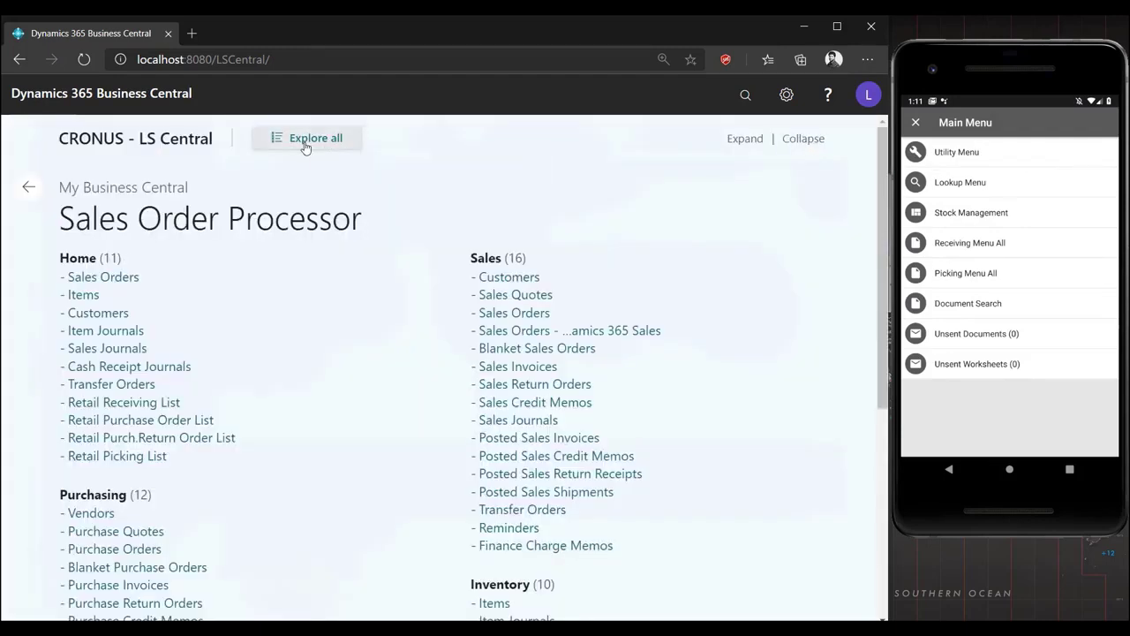
scroll(330, 270, down, 2)
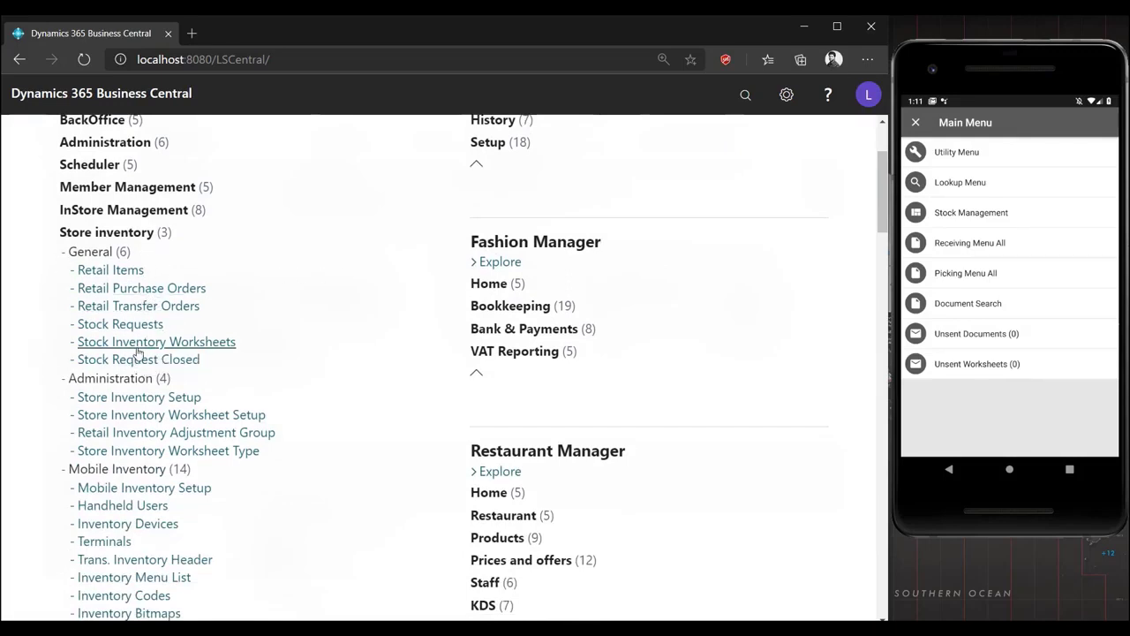
click(138, 347)
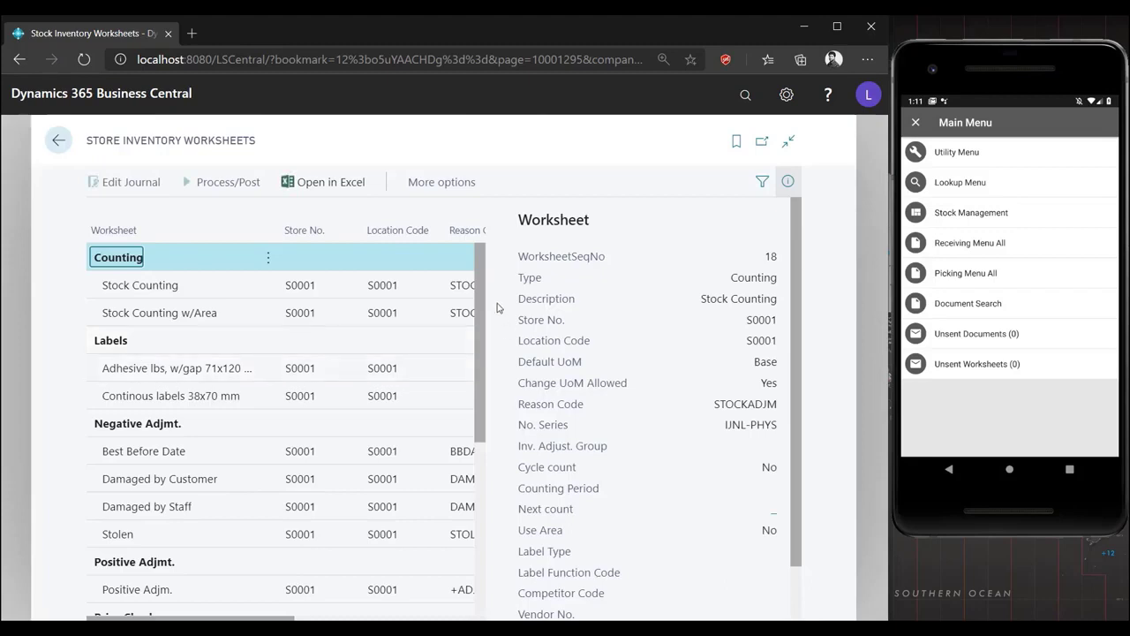
Open the journal of the Damaged by Staff worksheet for editing and check its Pictures information
scroll(477, 291, down, 3)
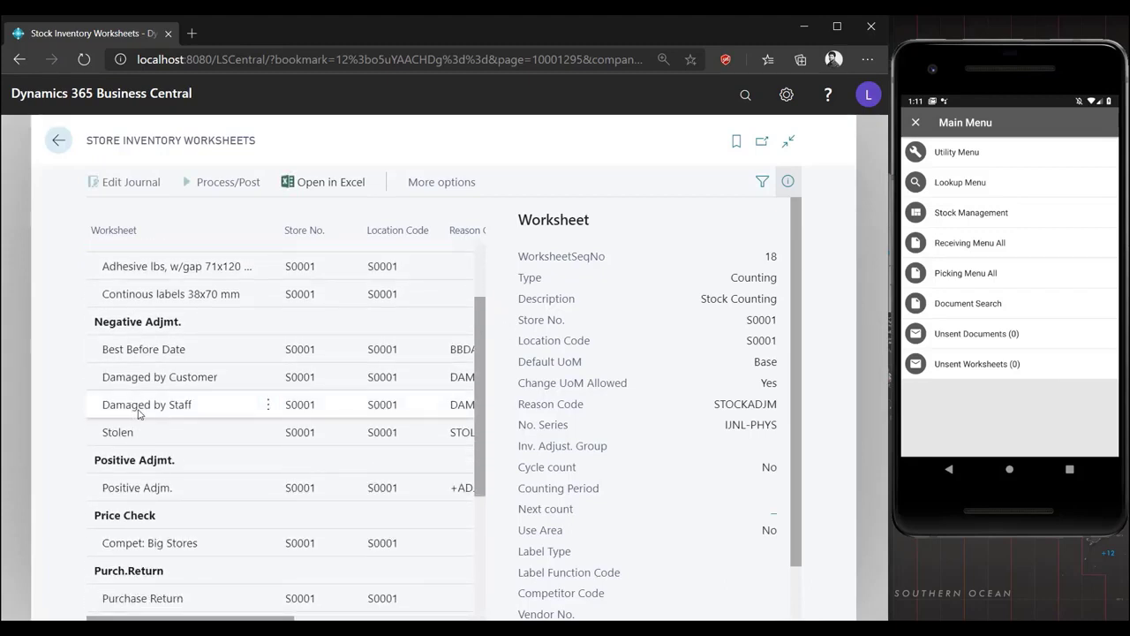
drag(147, 619, 228, 619)
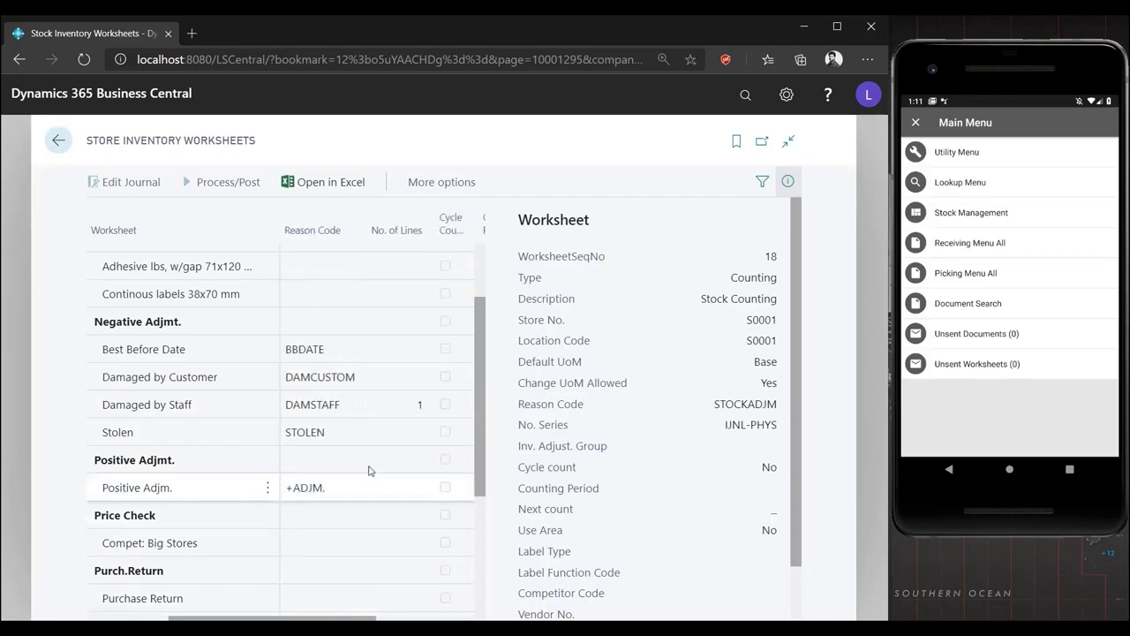
click(147, 404)
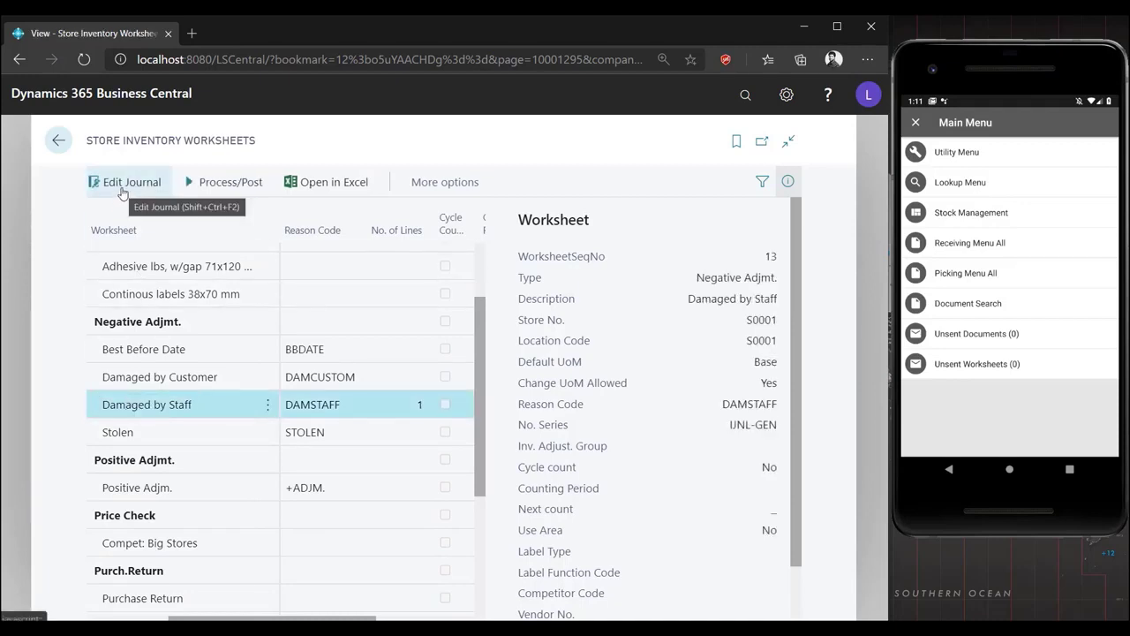
click(124, 182)
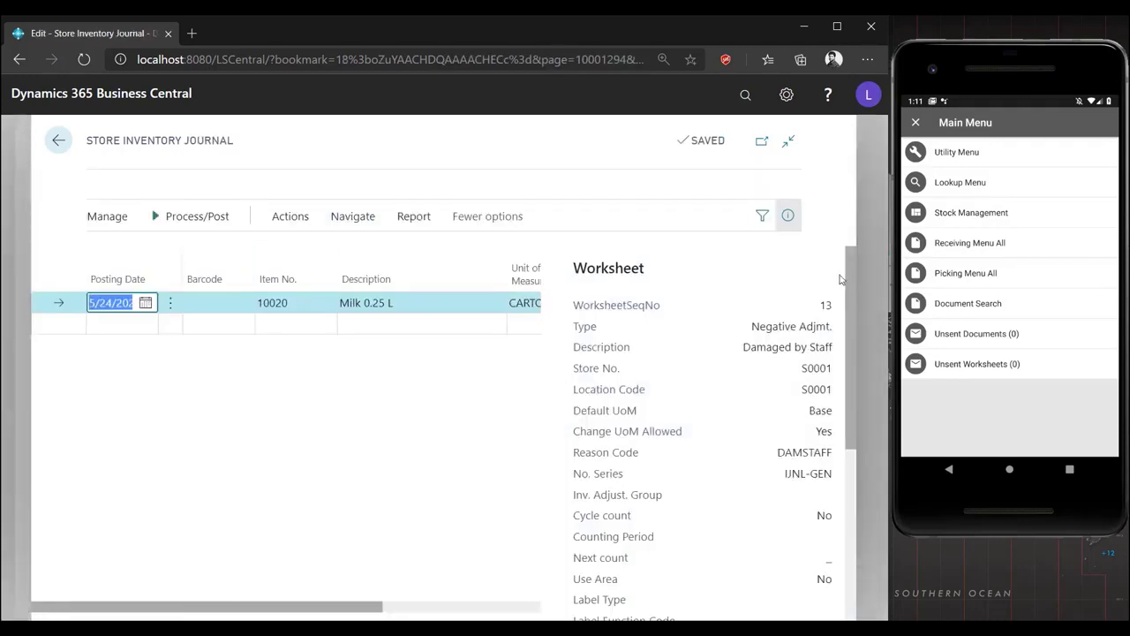
drag(847, 280, 850, 482)
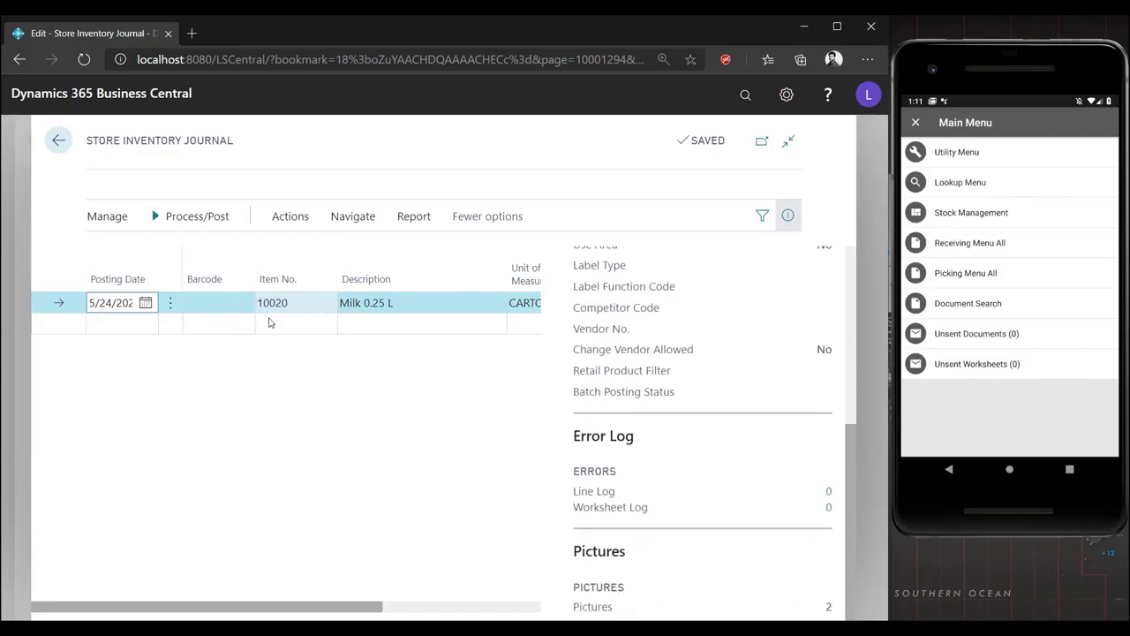
Post the Damaged by Staff journal, acknowledge the message, and go back to the worksheet list
click(189, 232)
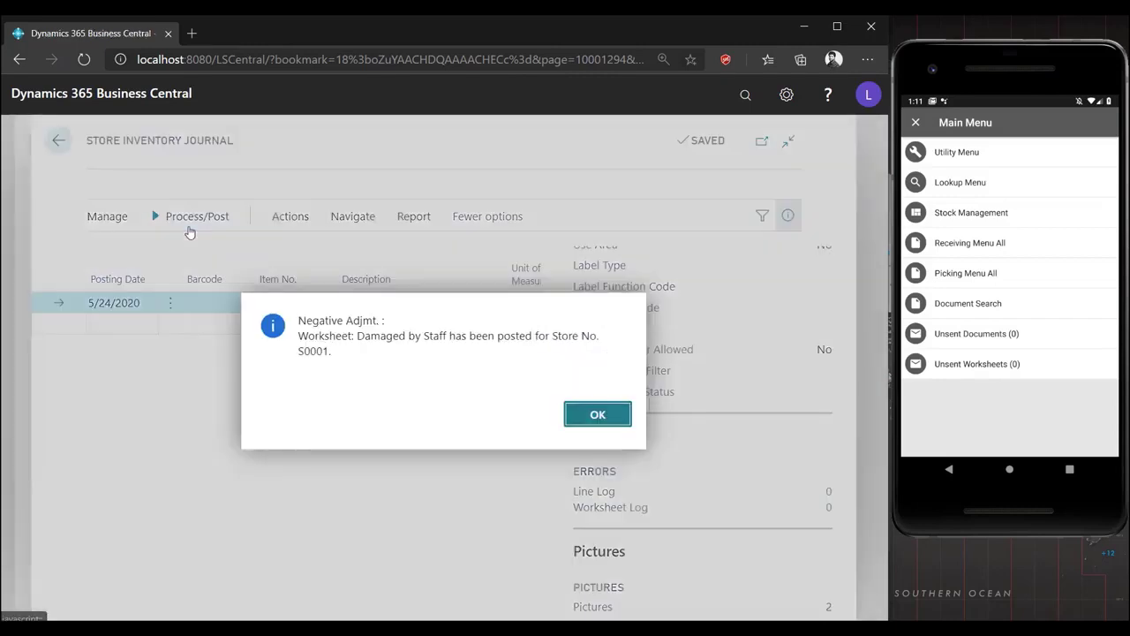
click(577, 413)
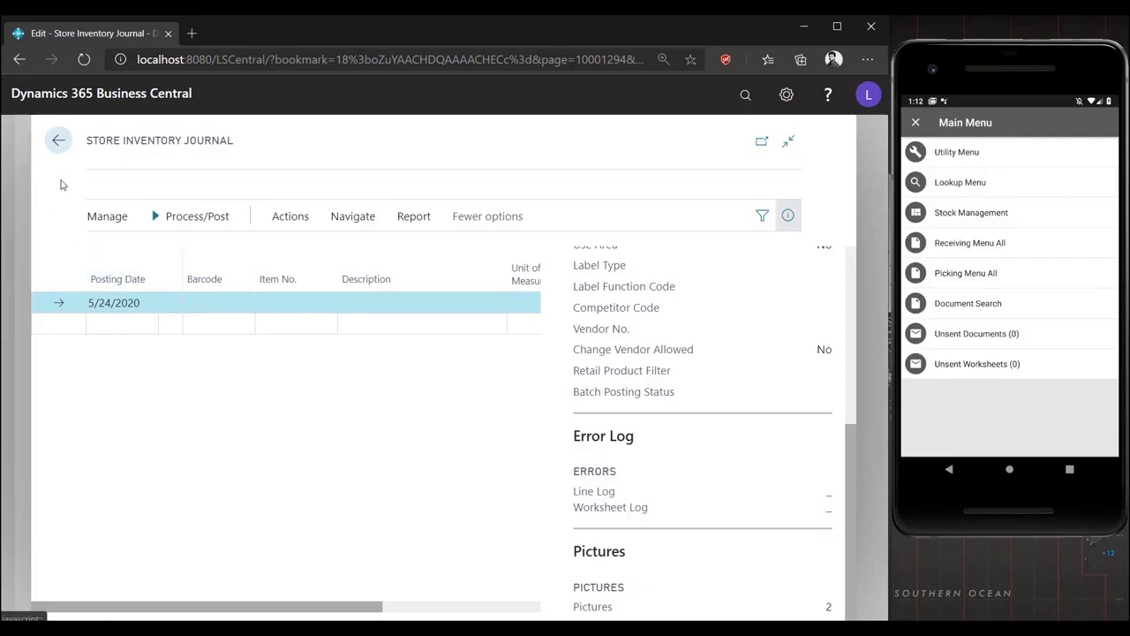
click(60, 143)
click(67, 147)
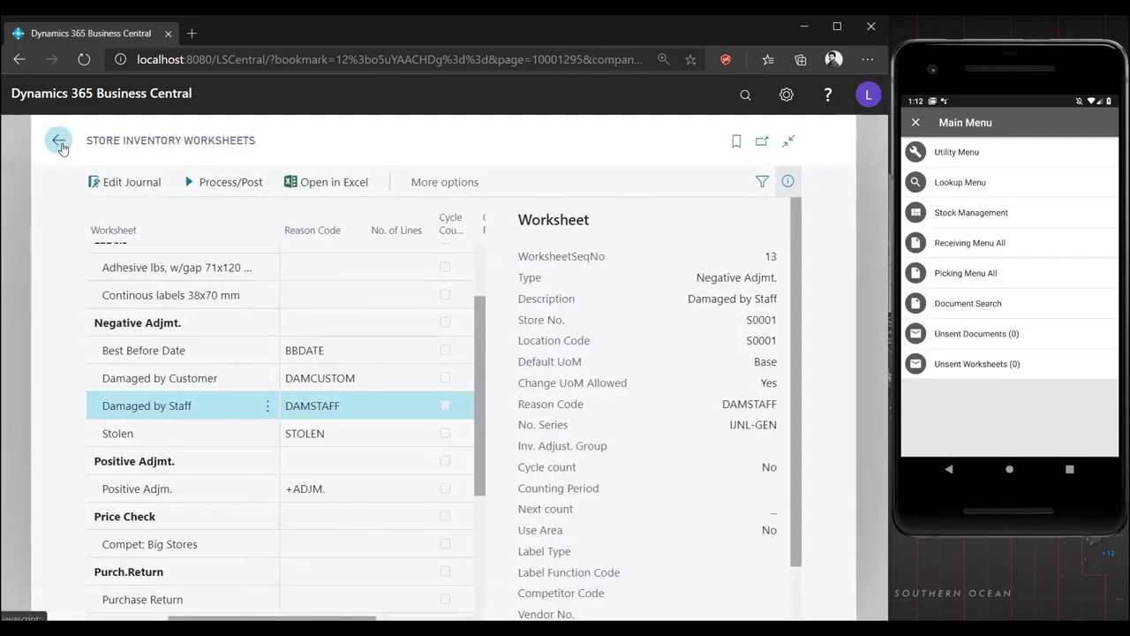